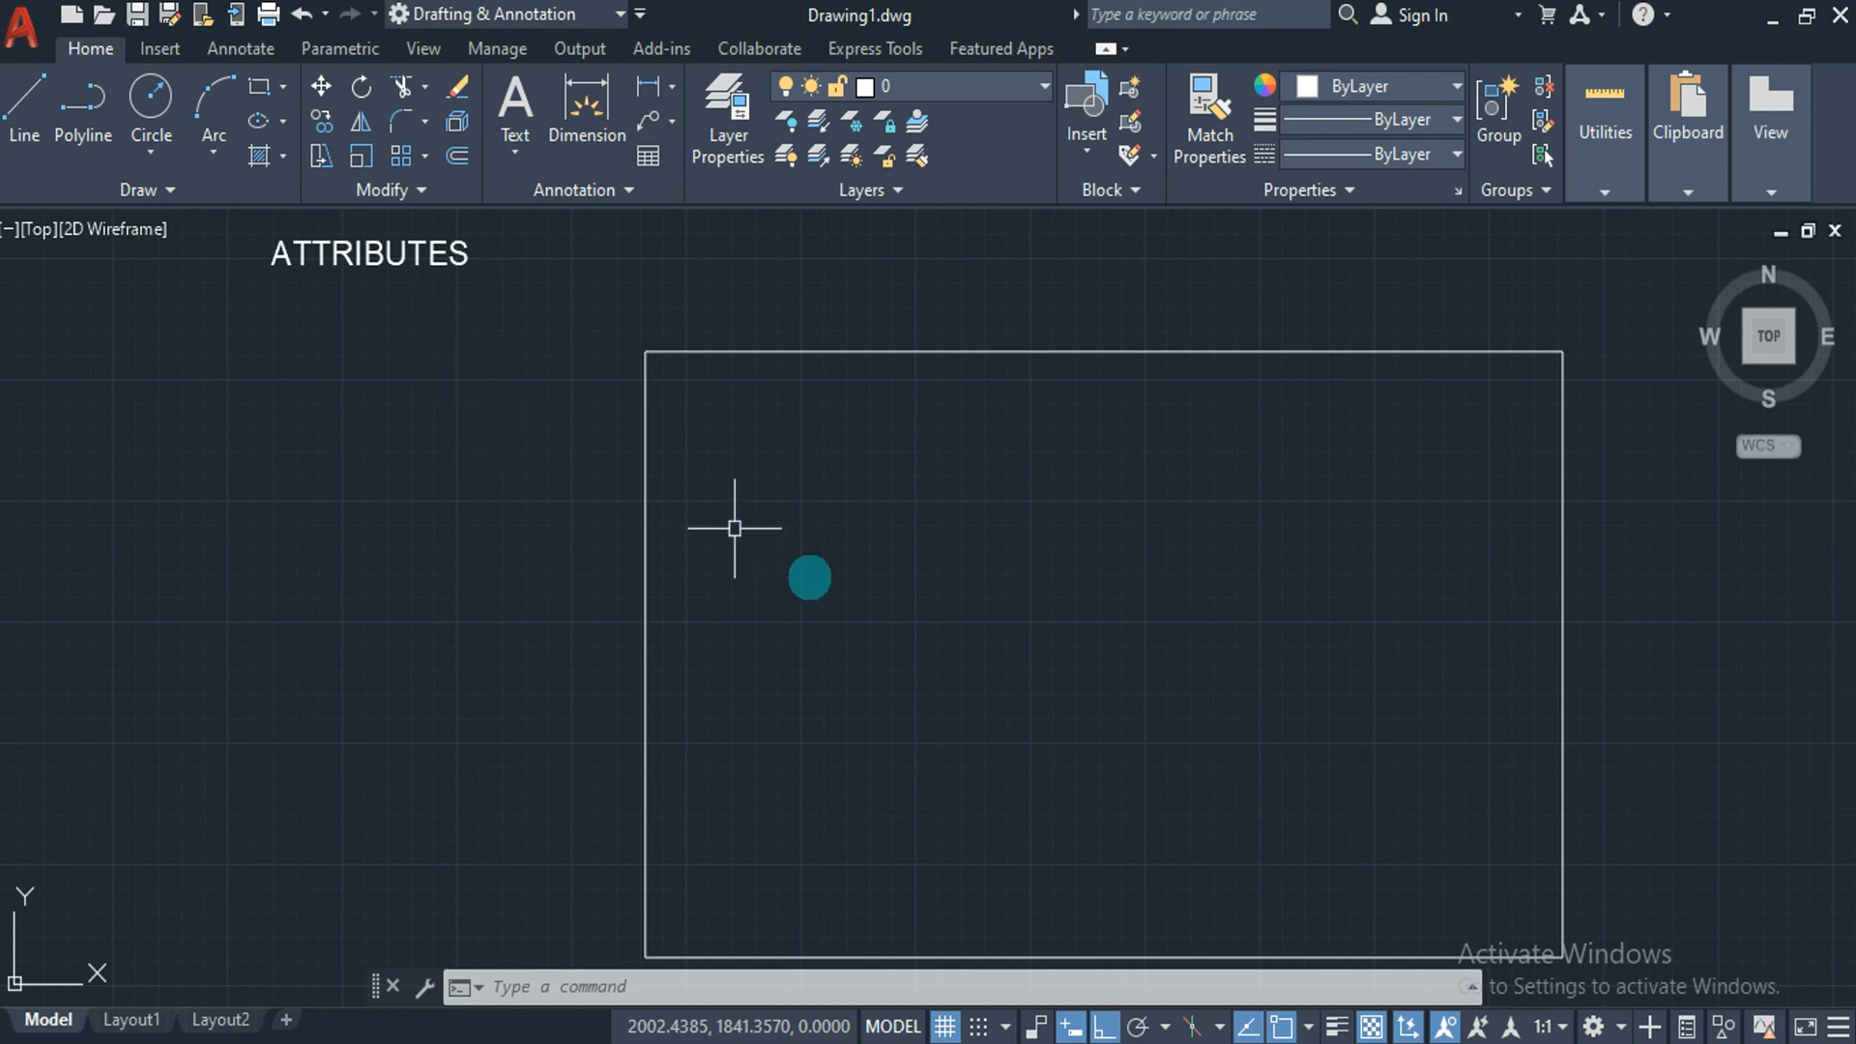
Open the block B1 for editing in the Block Editor.
type("BE")
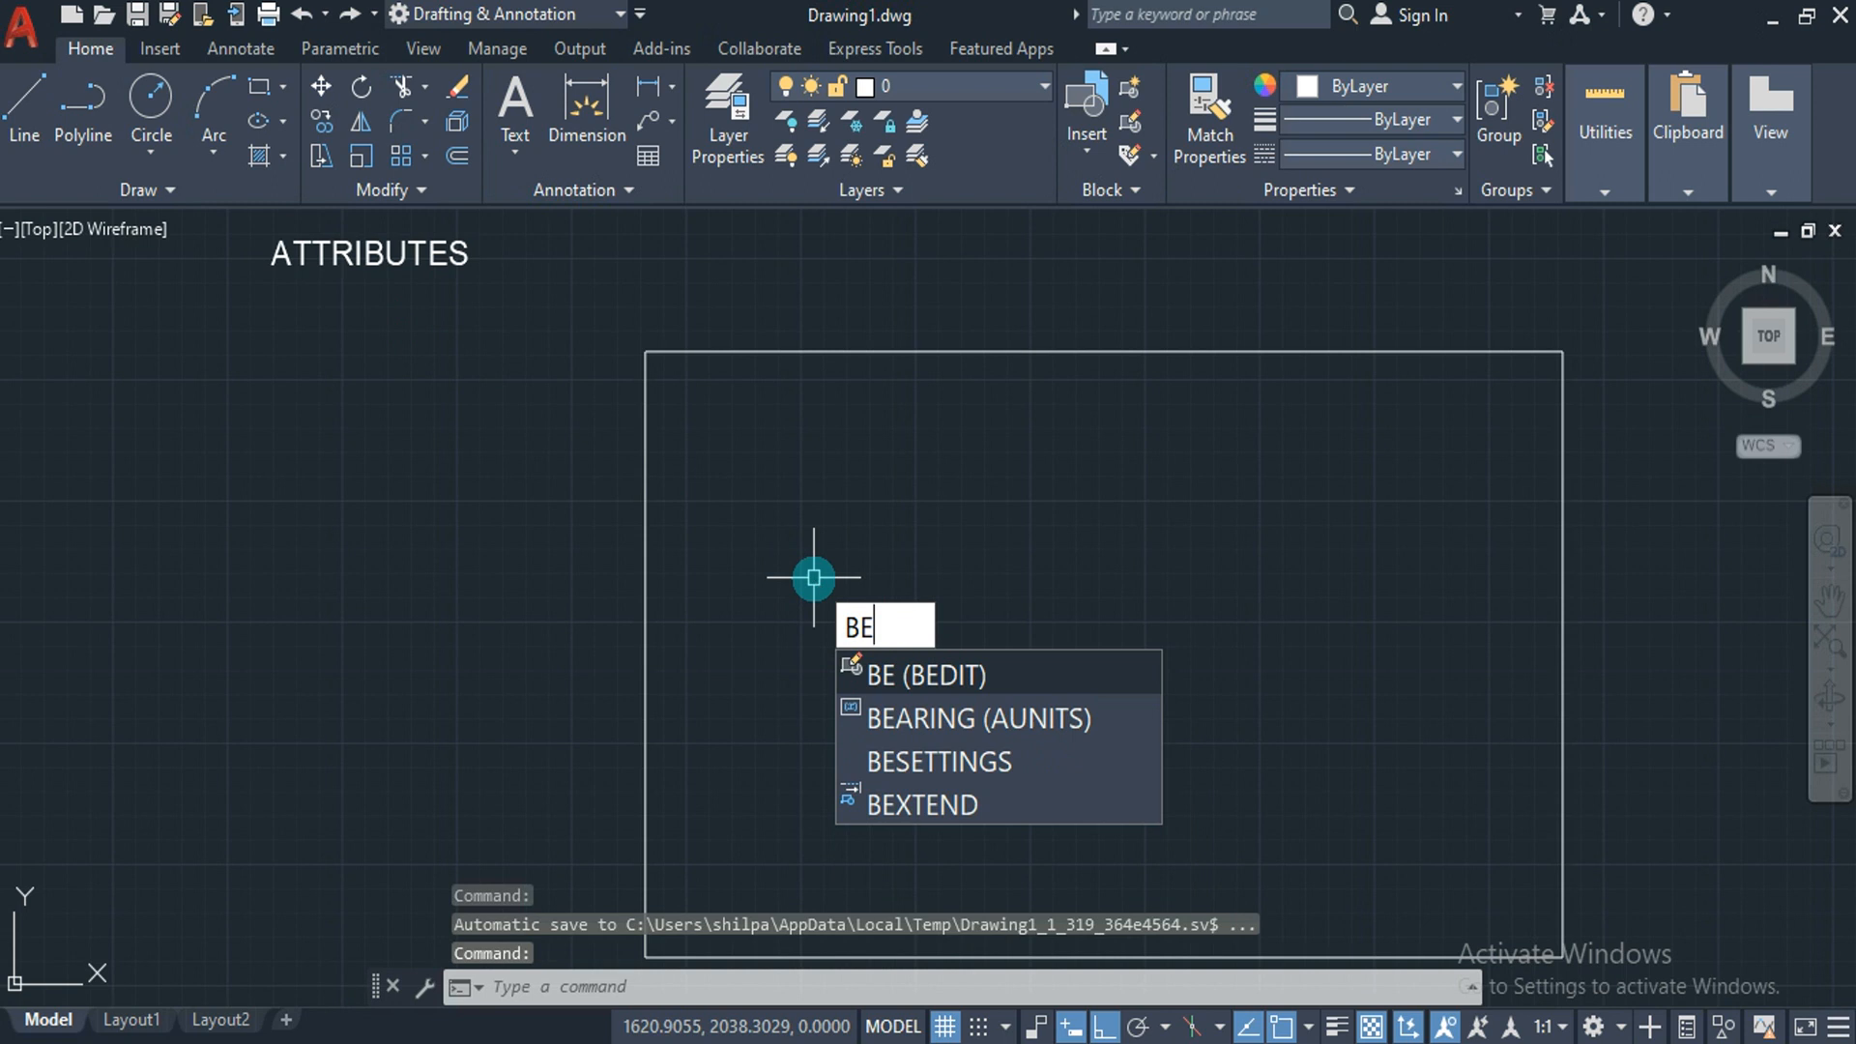
key("Return")
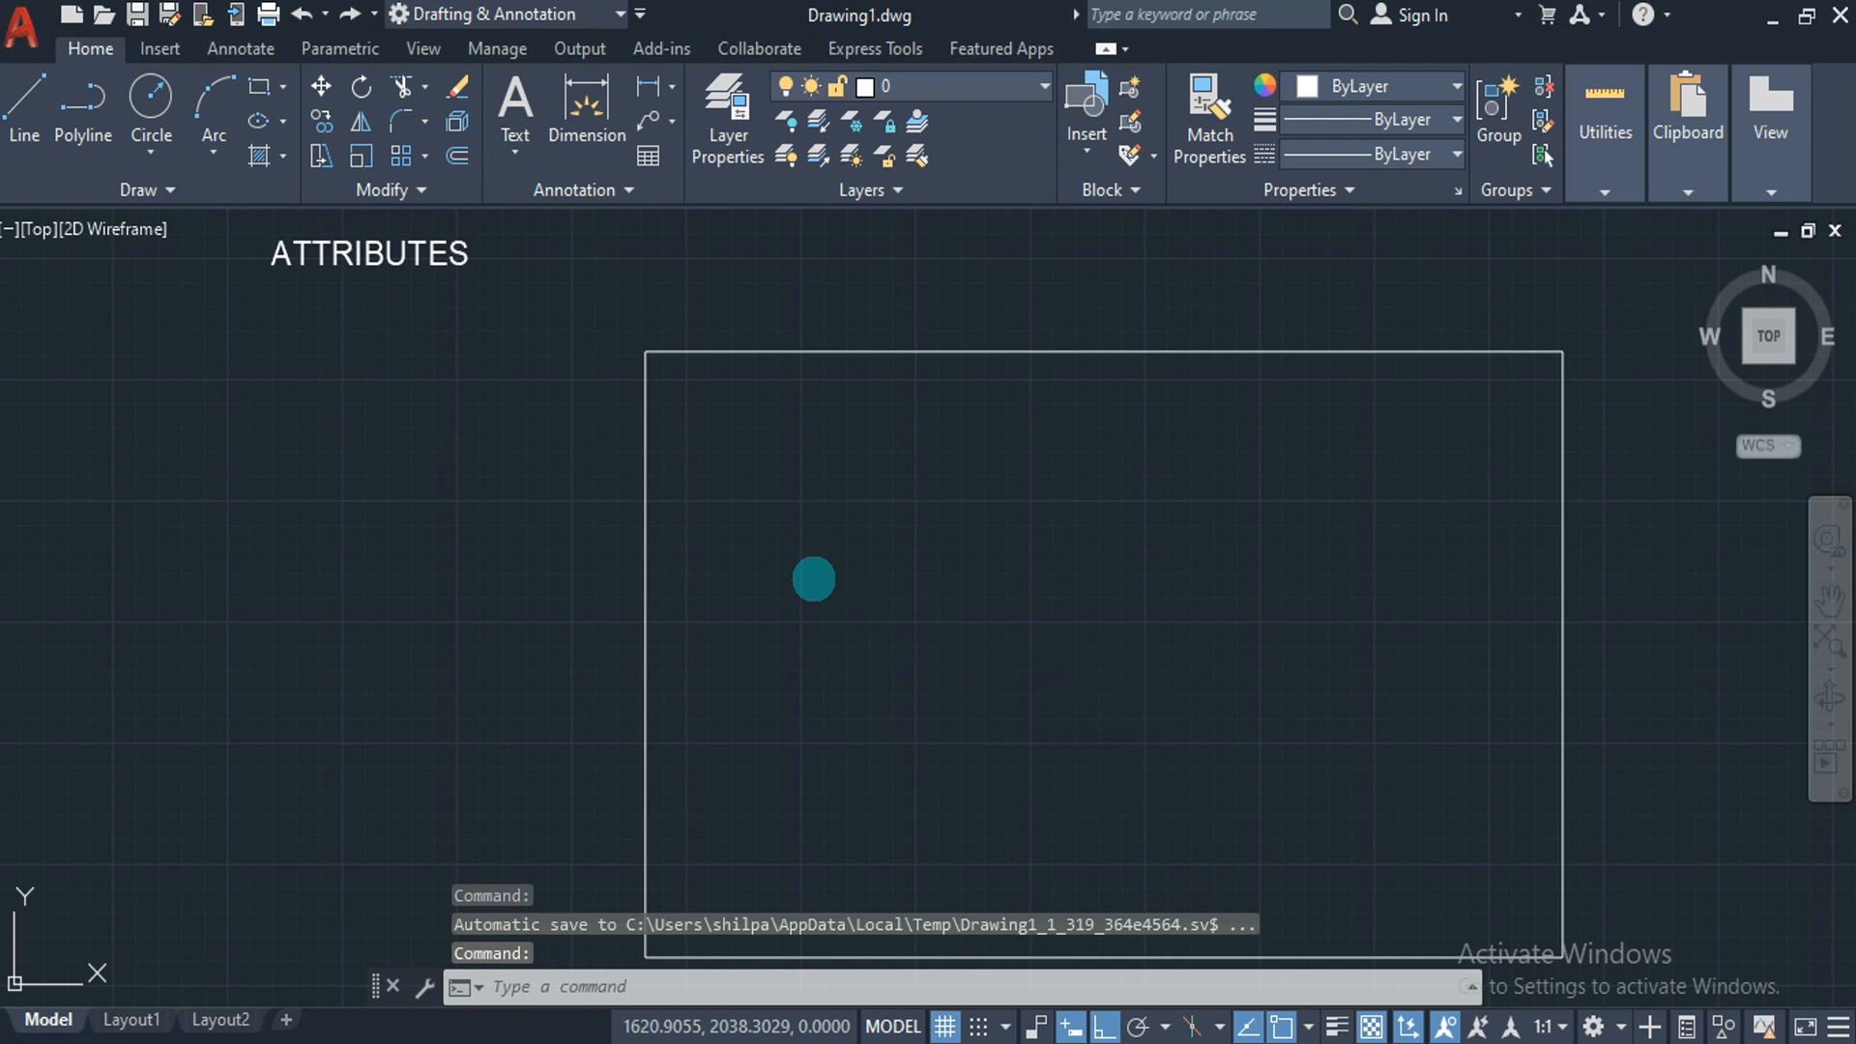
left_click(707, 450)
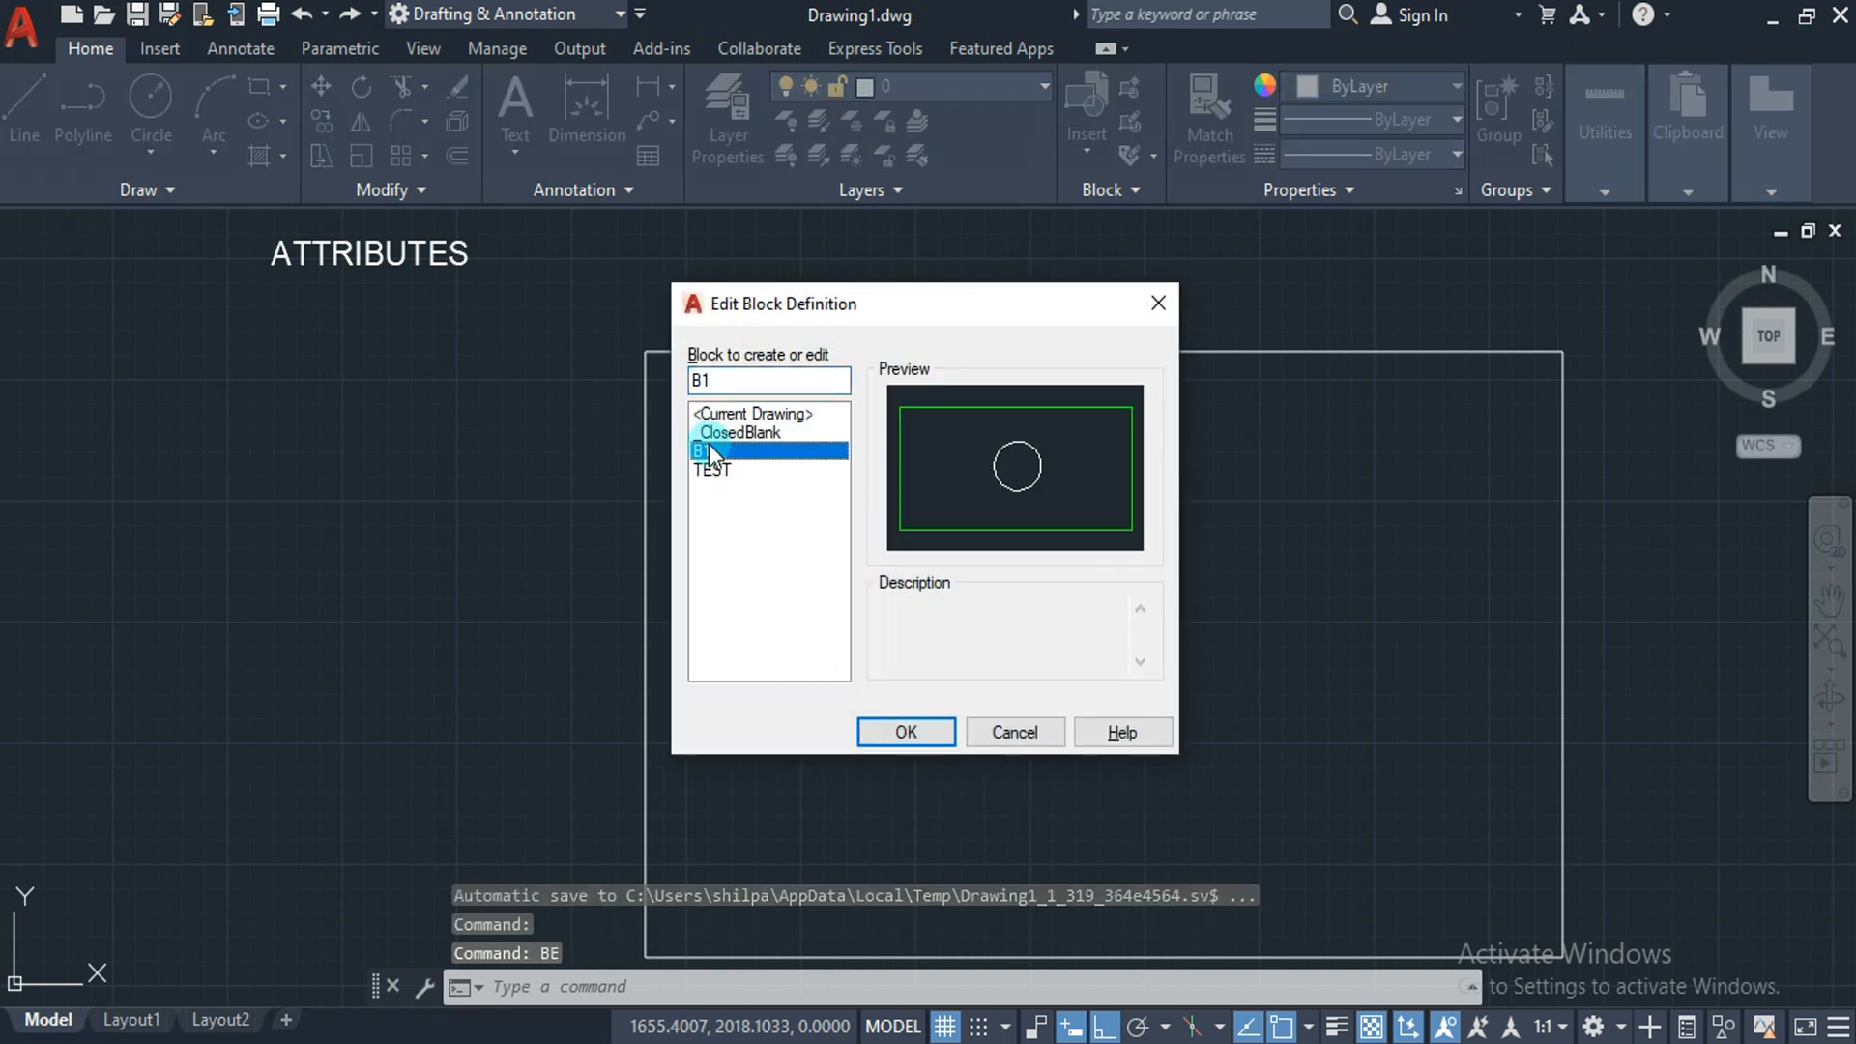
left_click(905, 732)
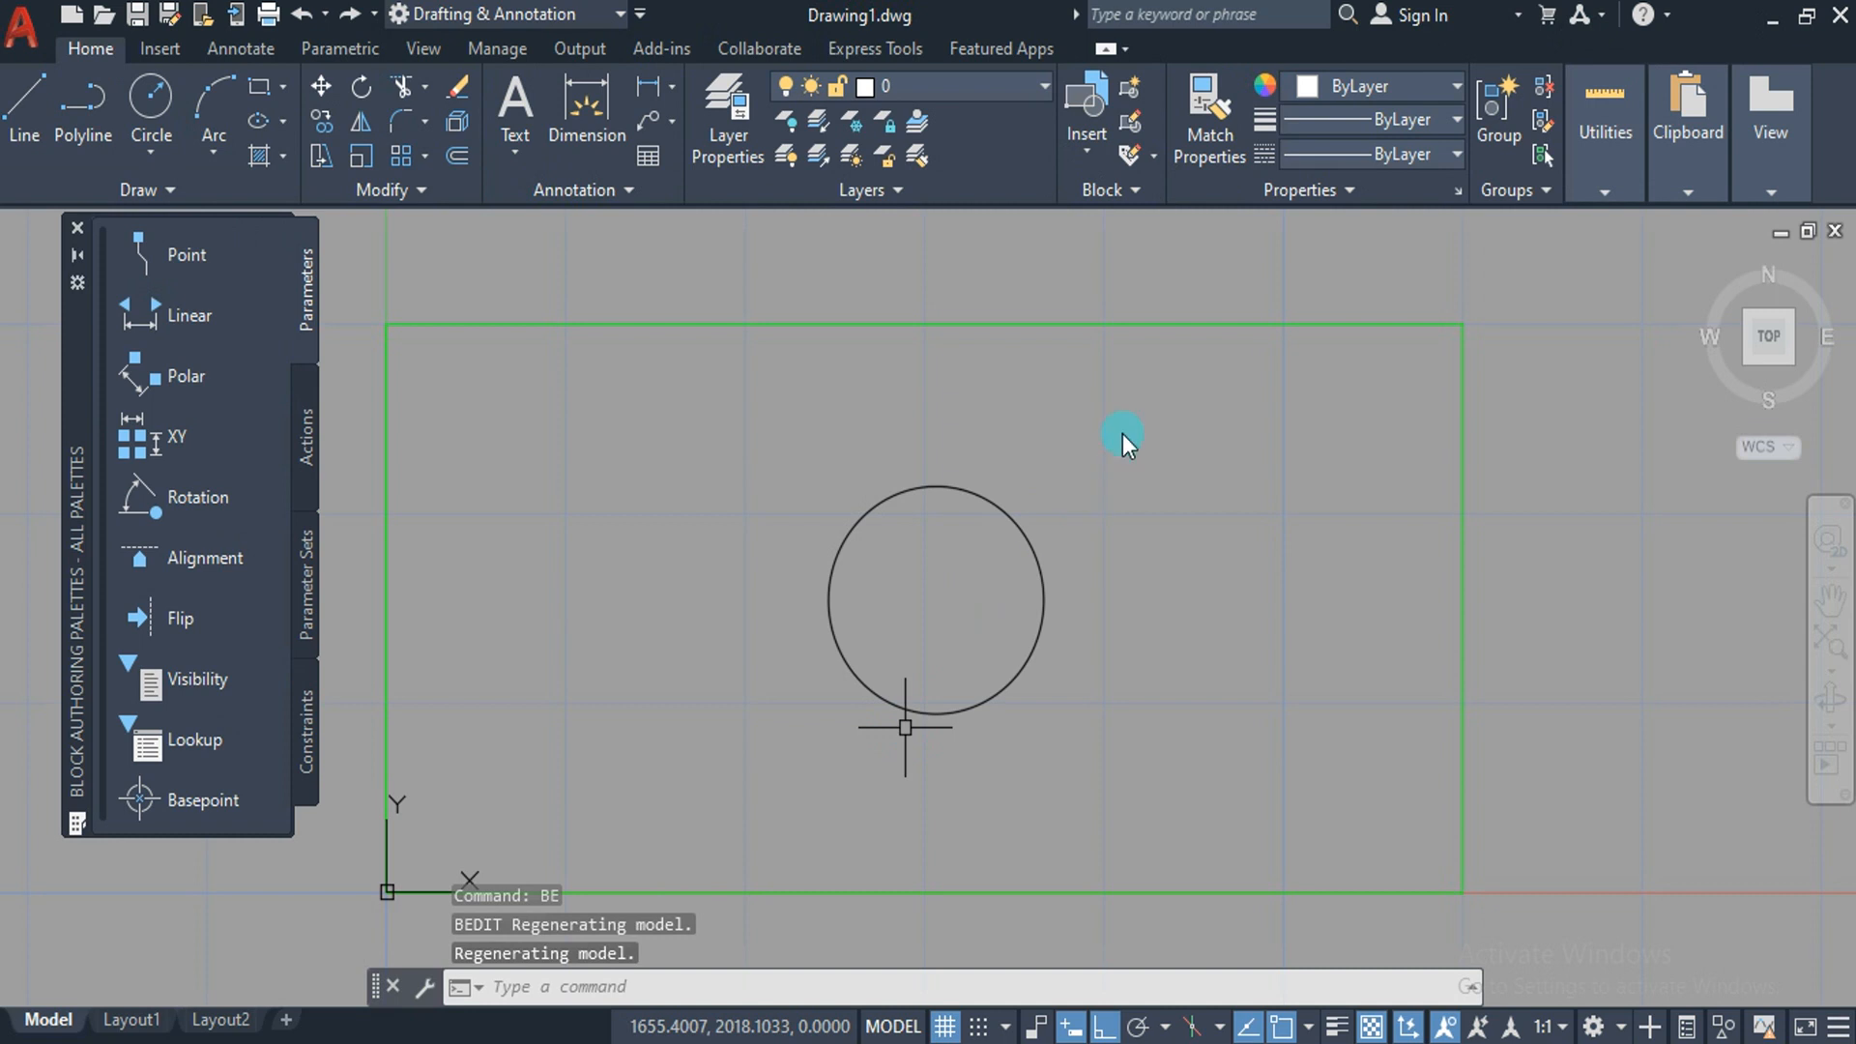
Start an attribute definition with the tag ID and the default value R1.
type("A")
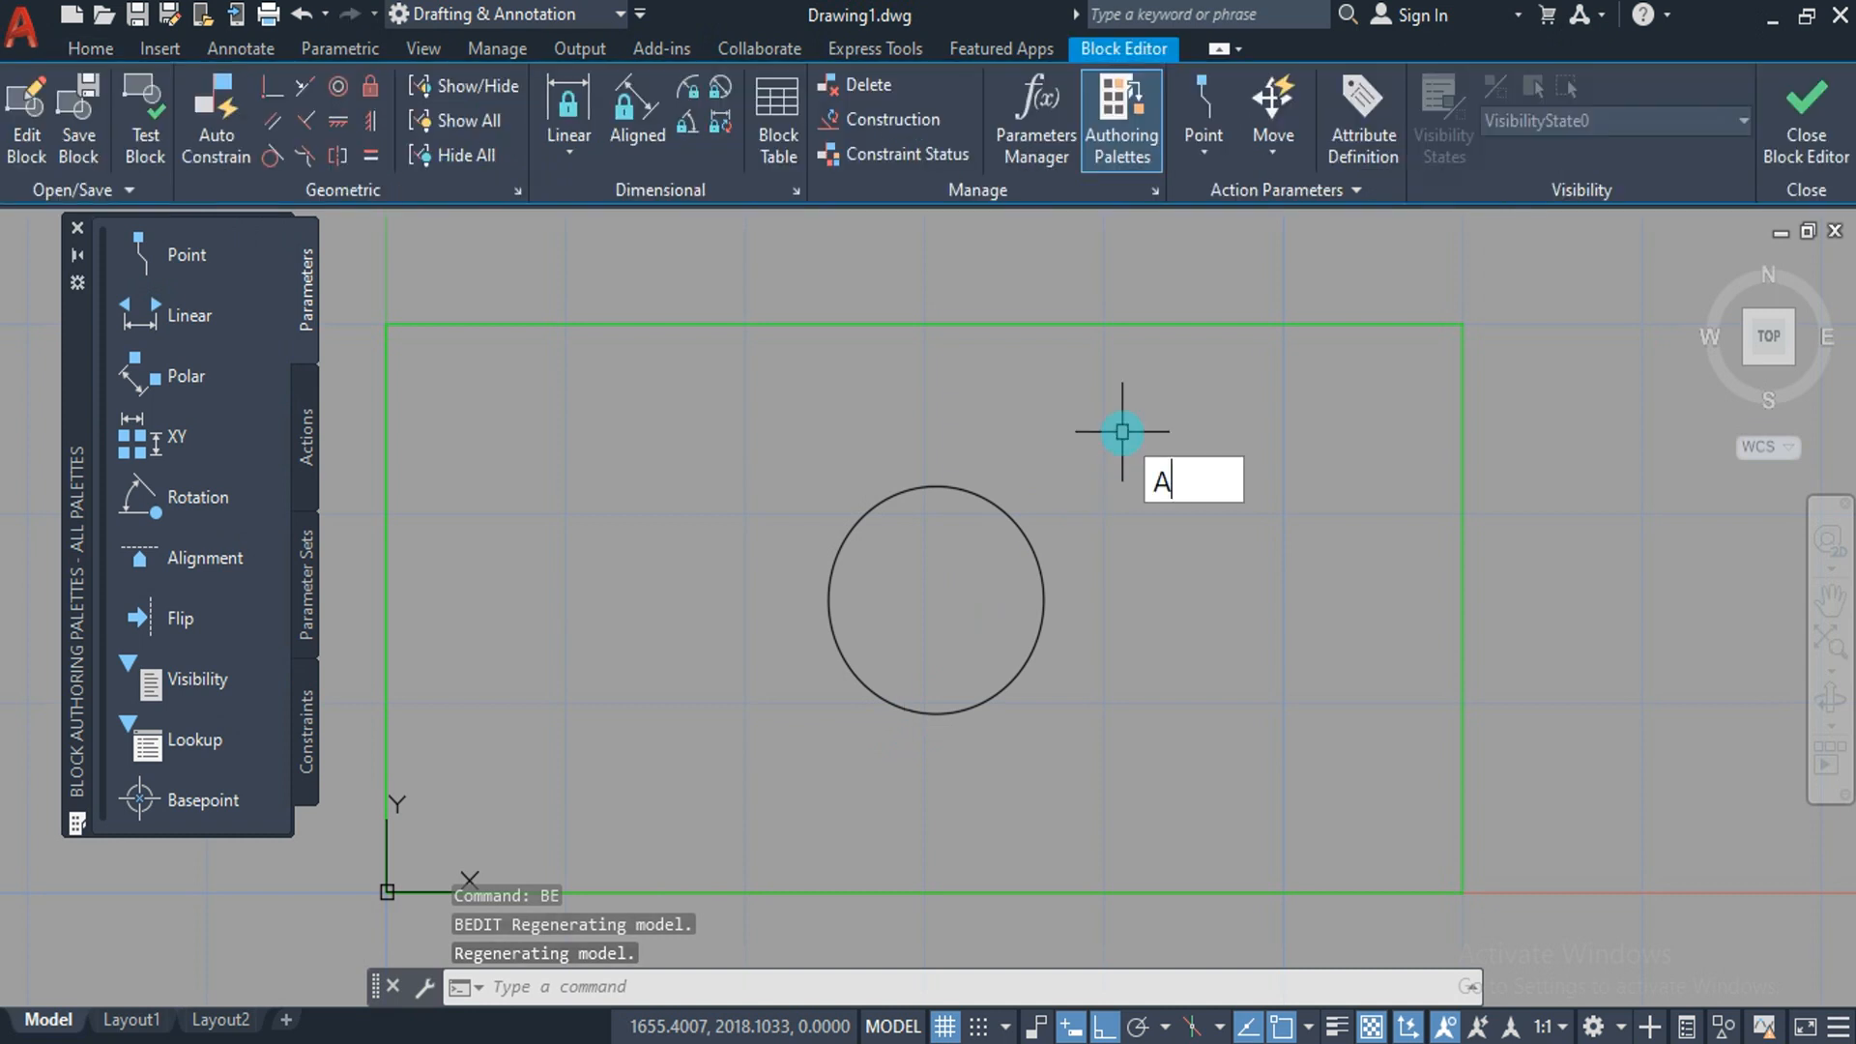
type("TTDEF")
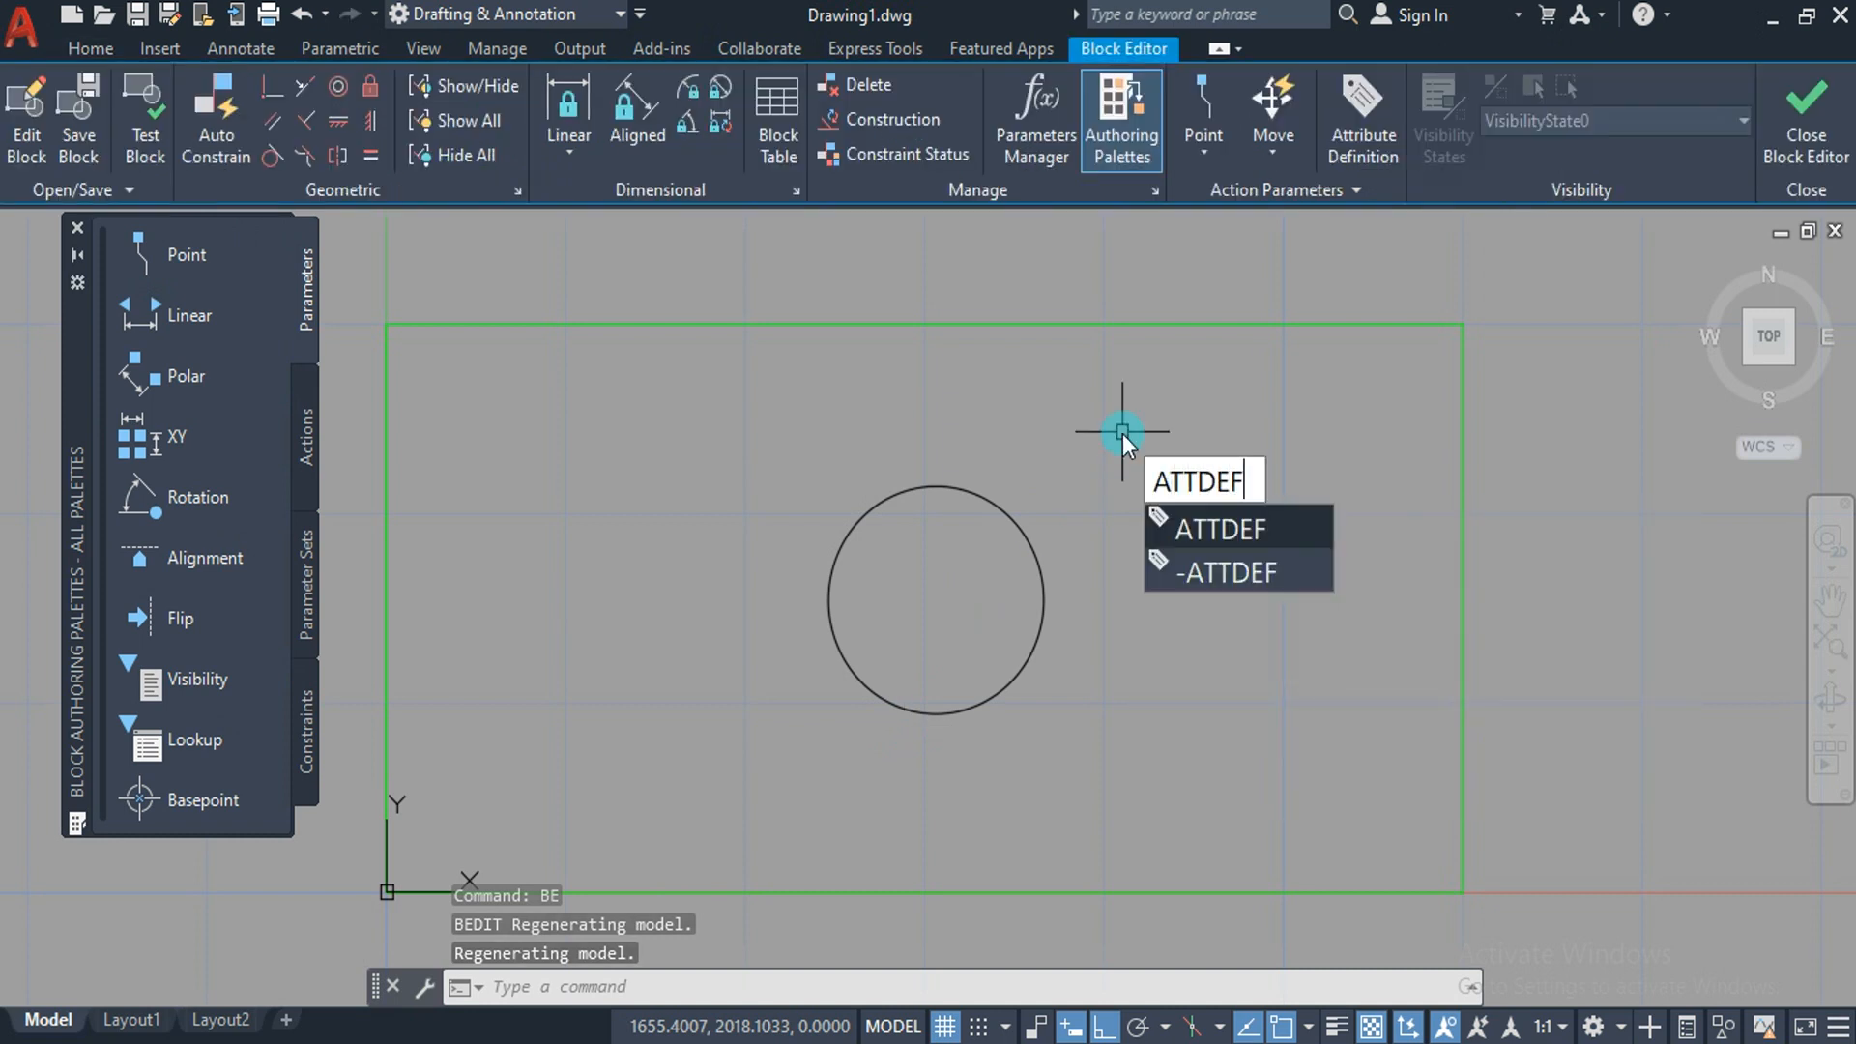
key("Return")
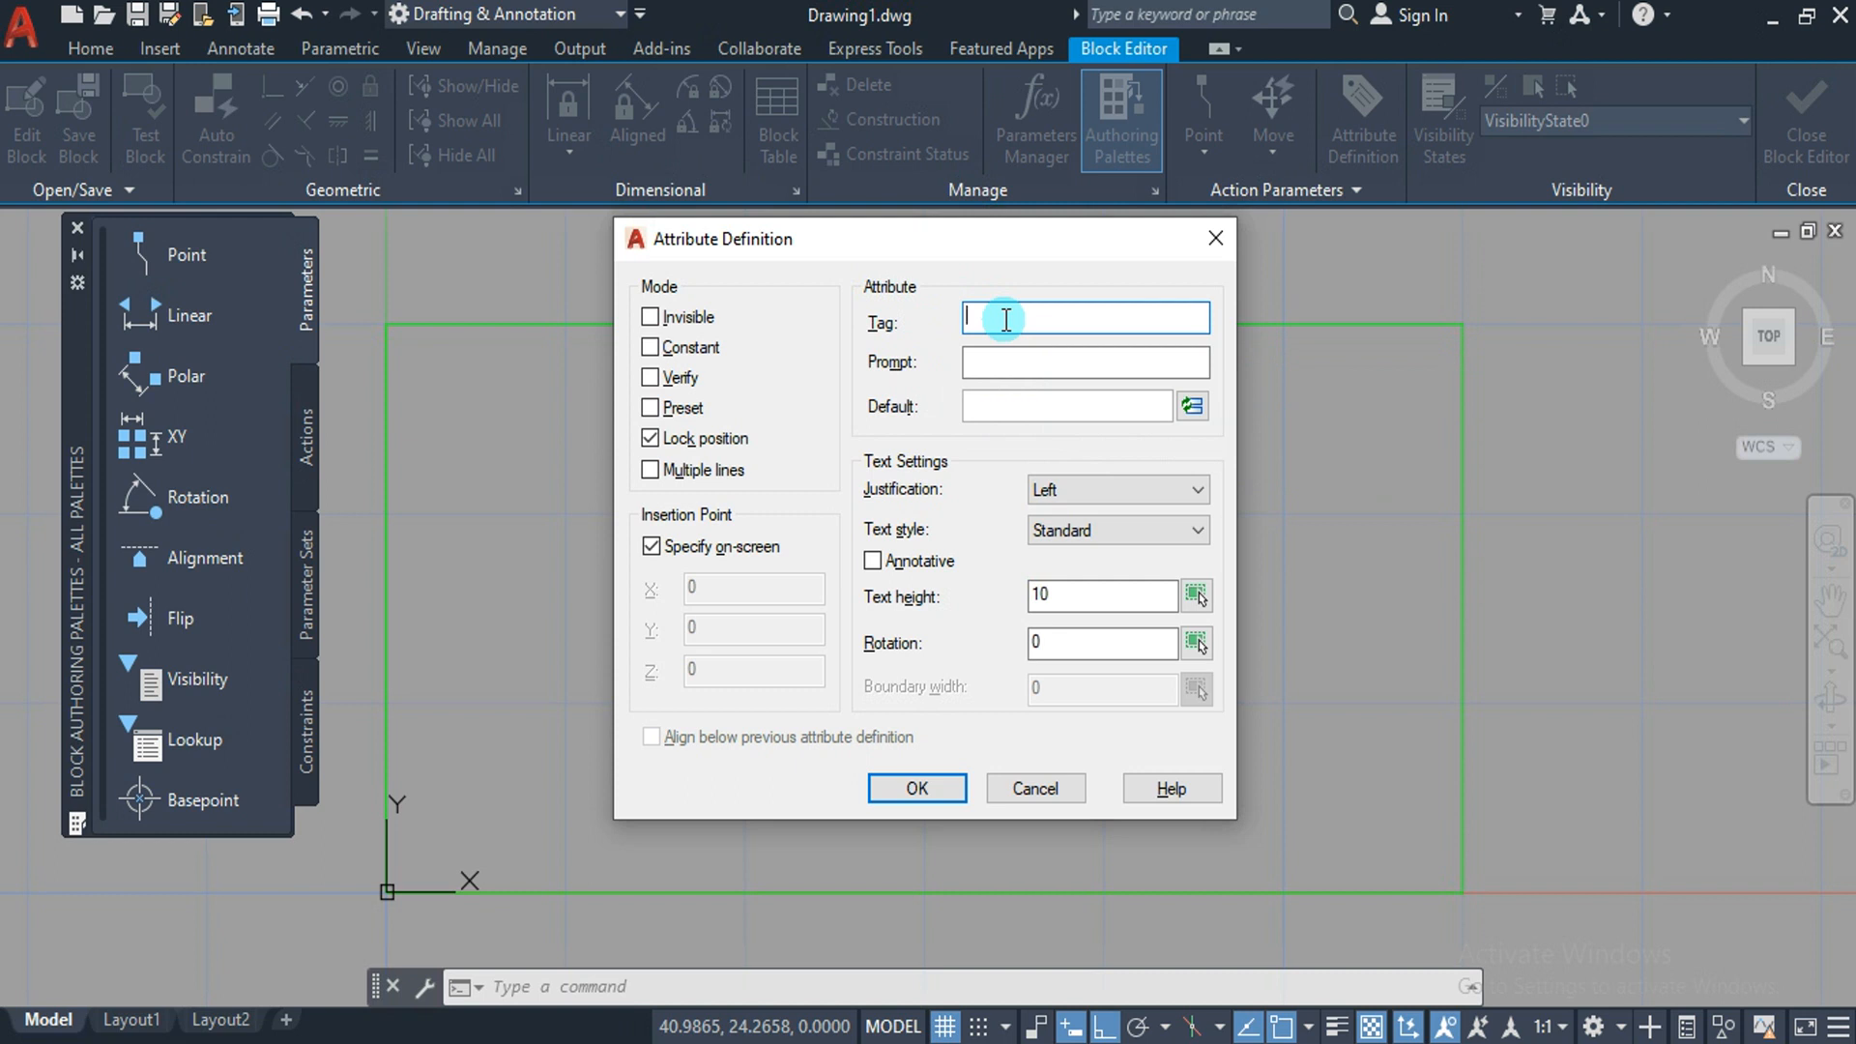
type("ID")
left_click(991, 404)
type("R")
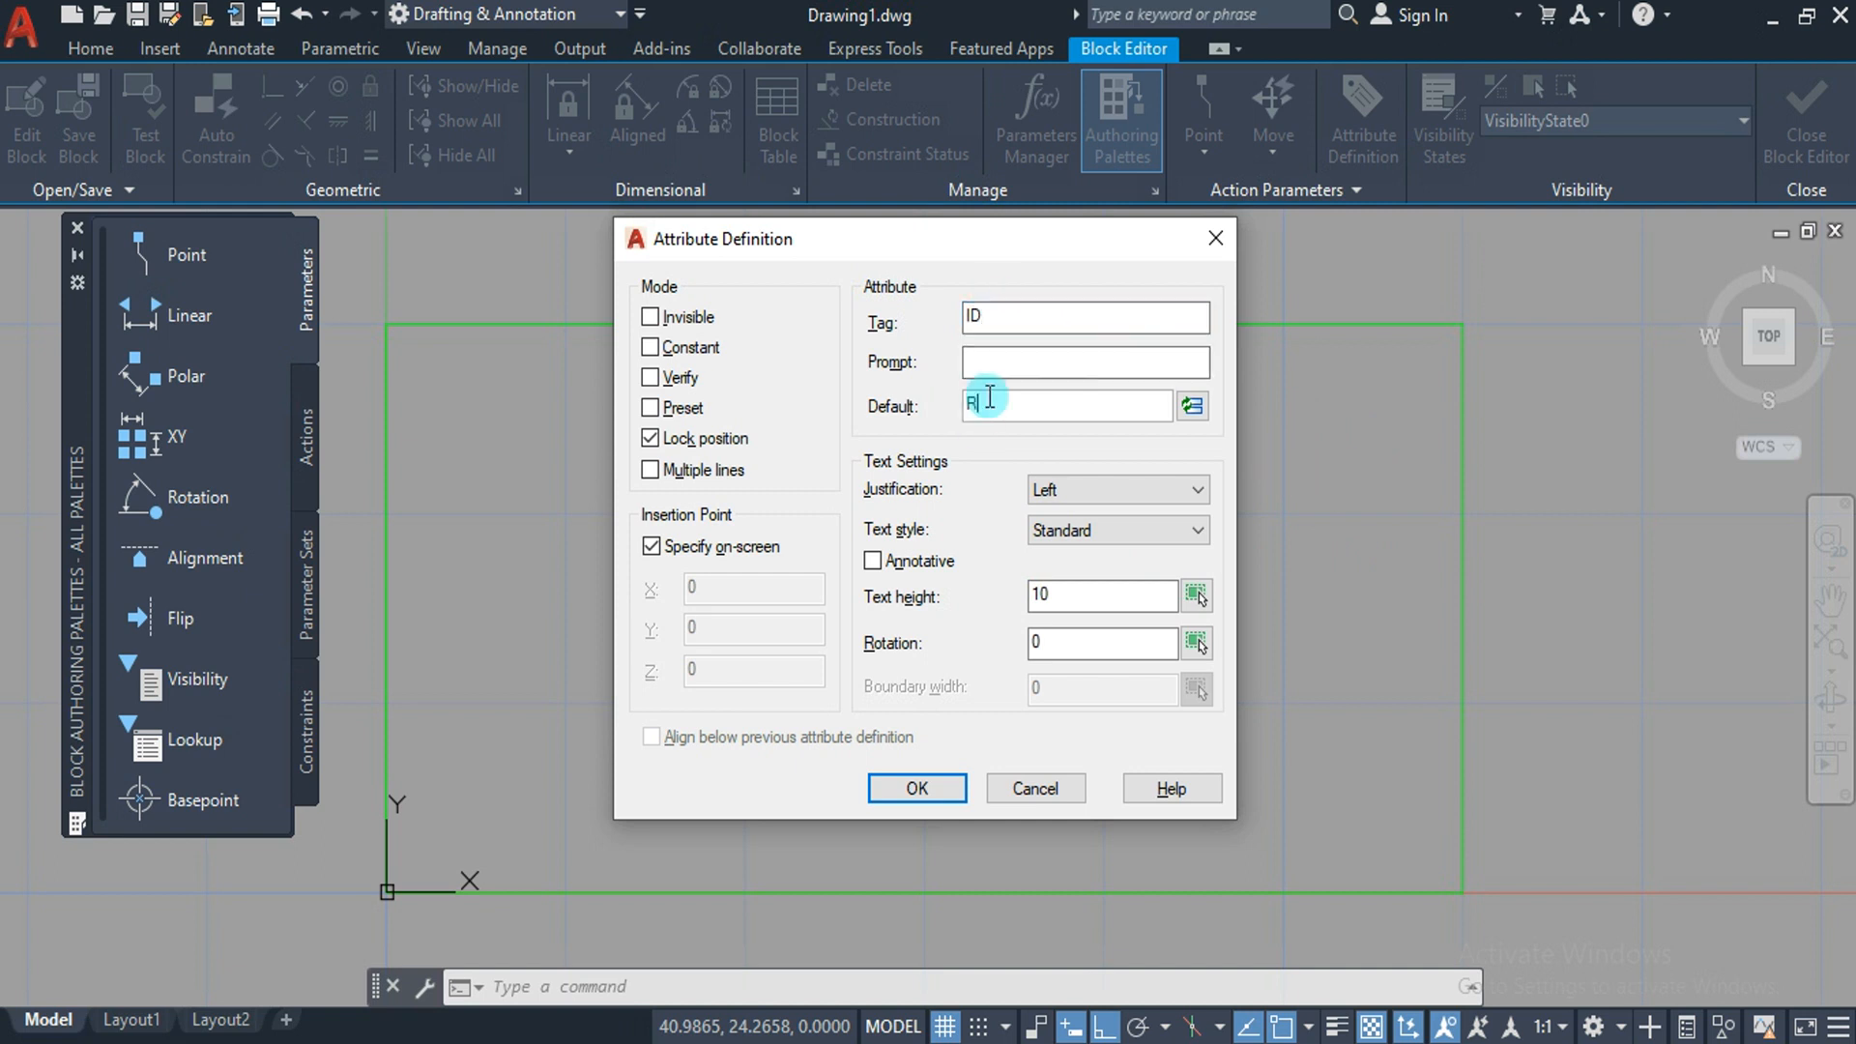
type("1")
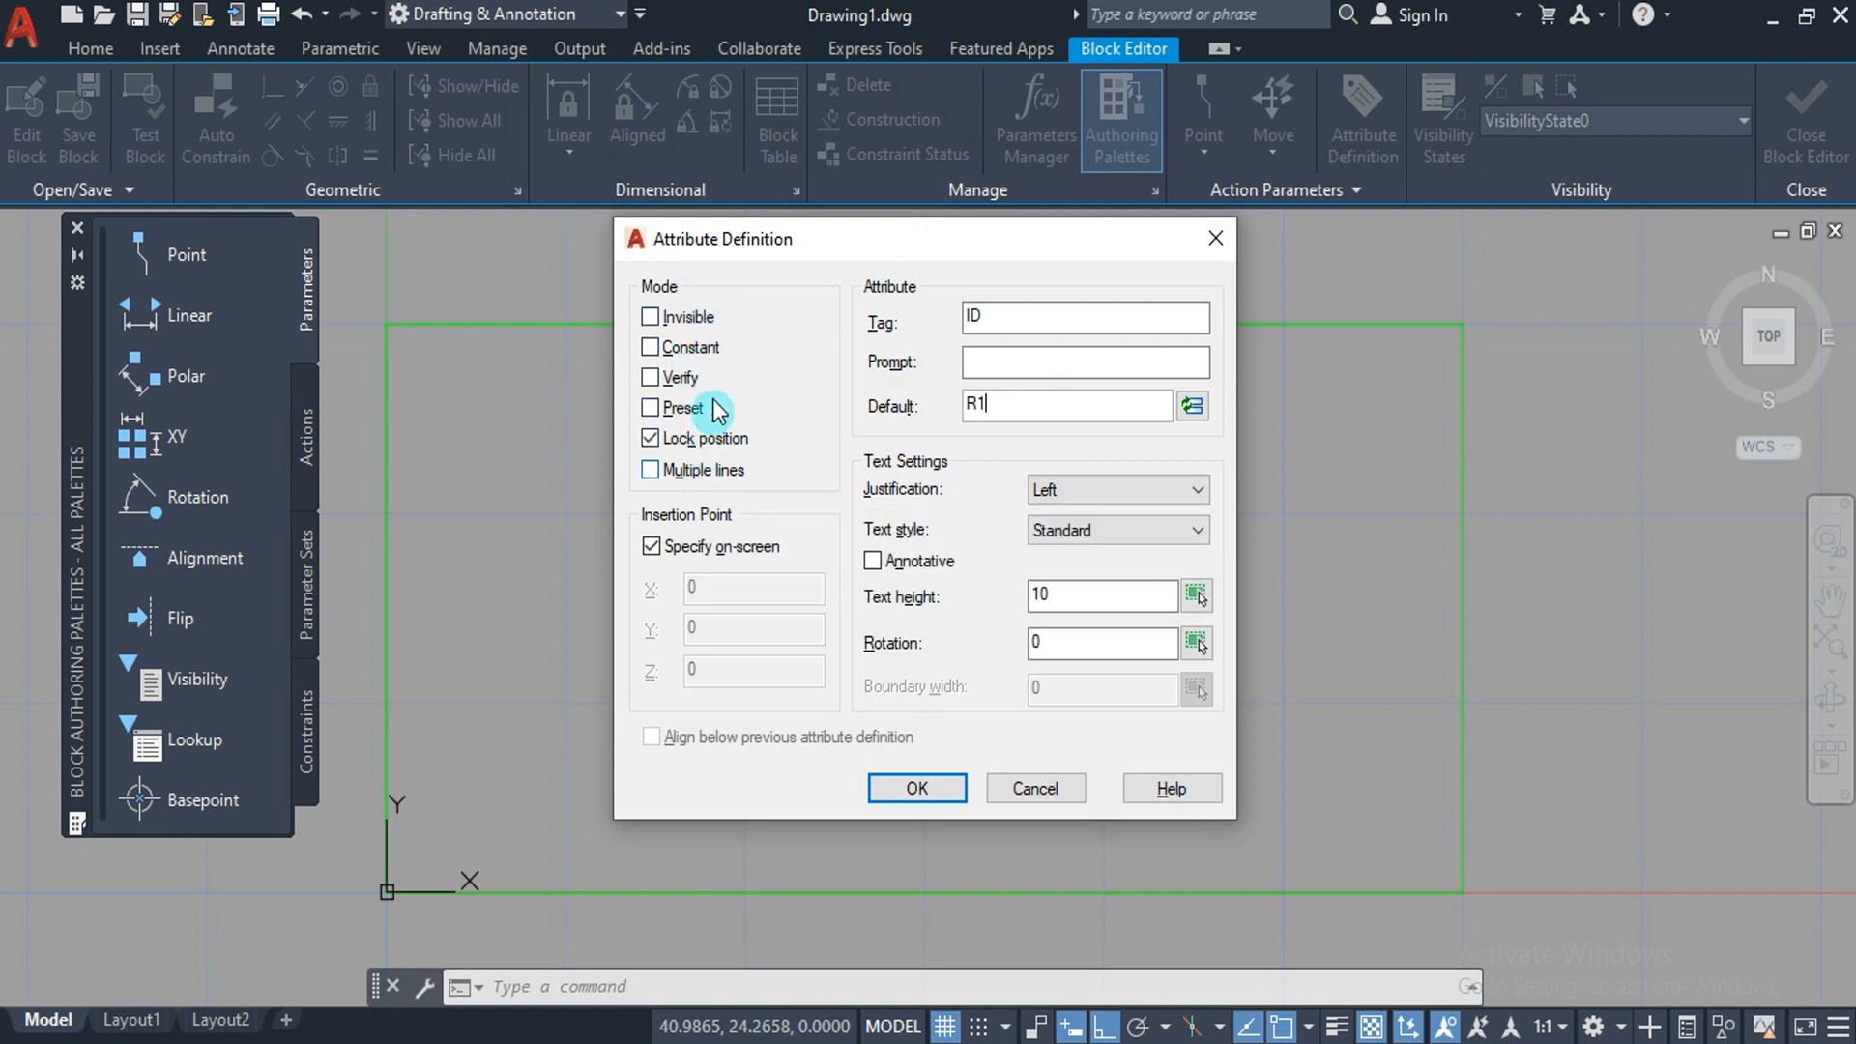
Try the Invisible and Constant modes for the ID attribute, switching each one back off.
left_click(688, 319)
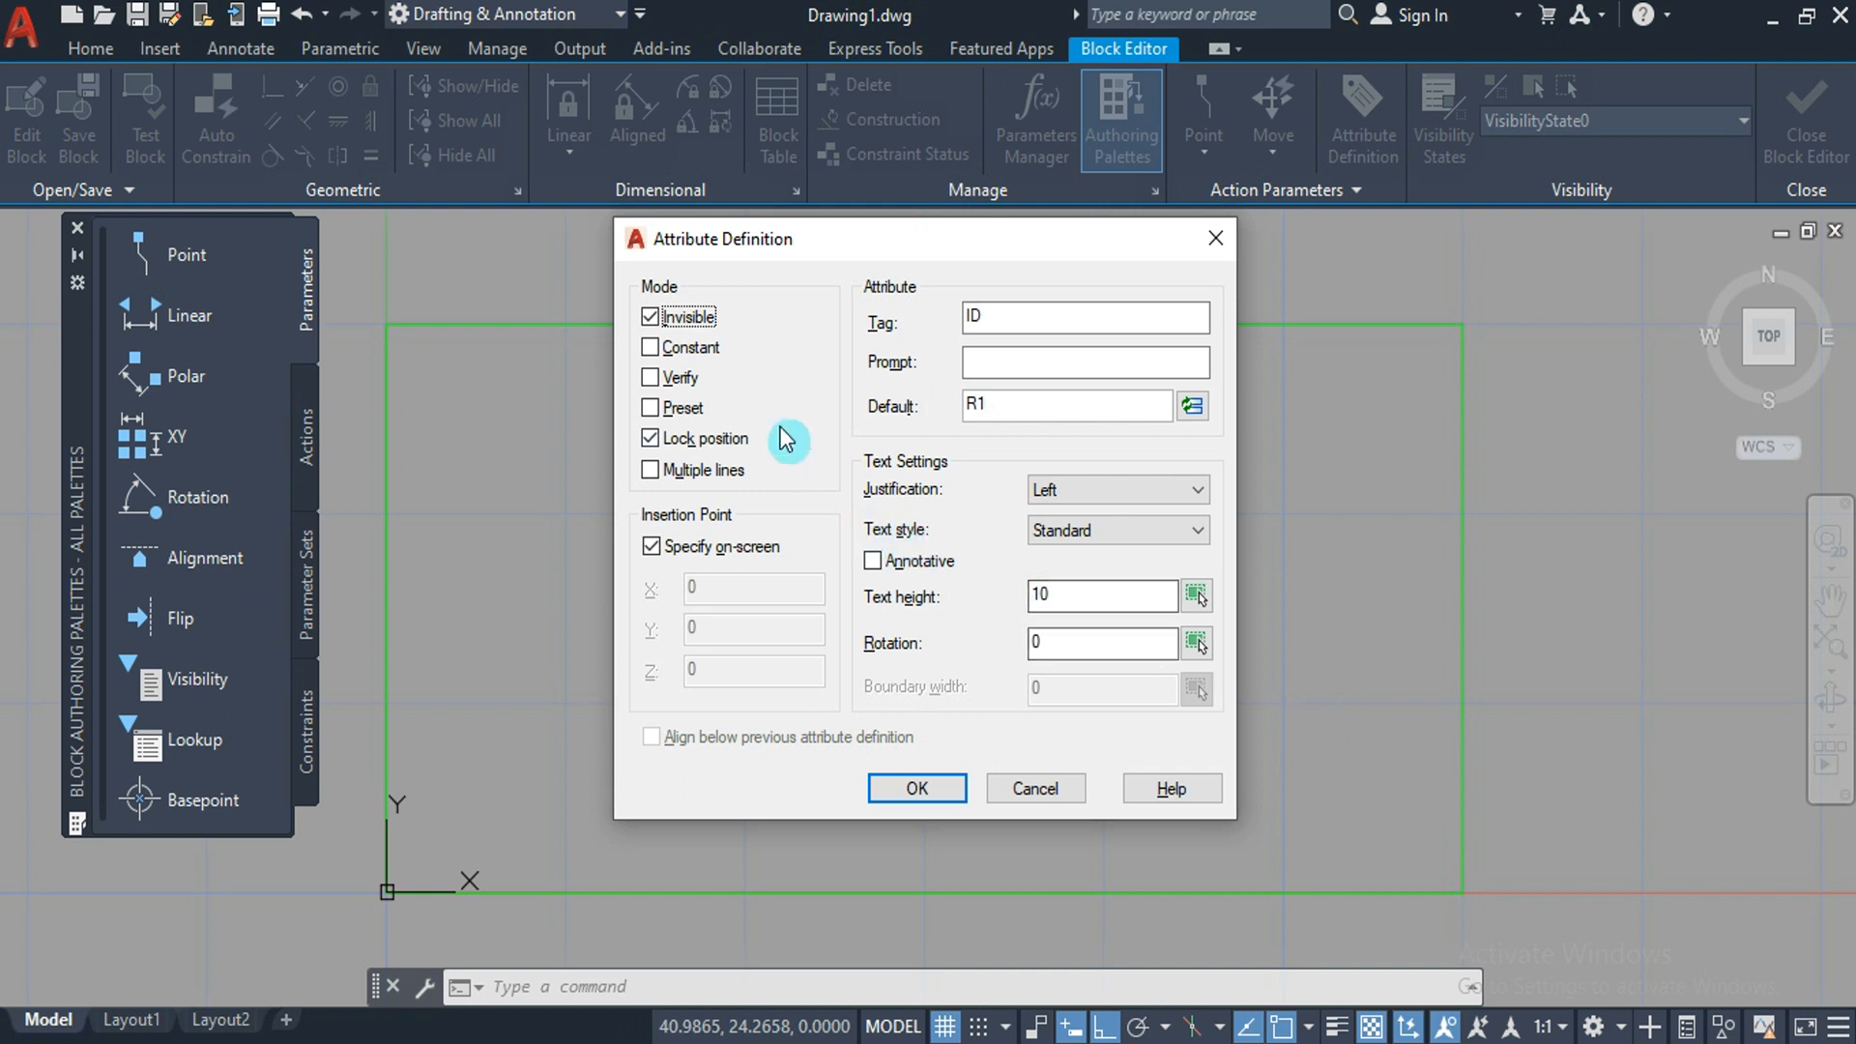
left_click(674, 321)
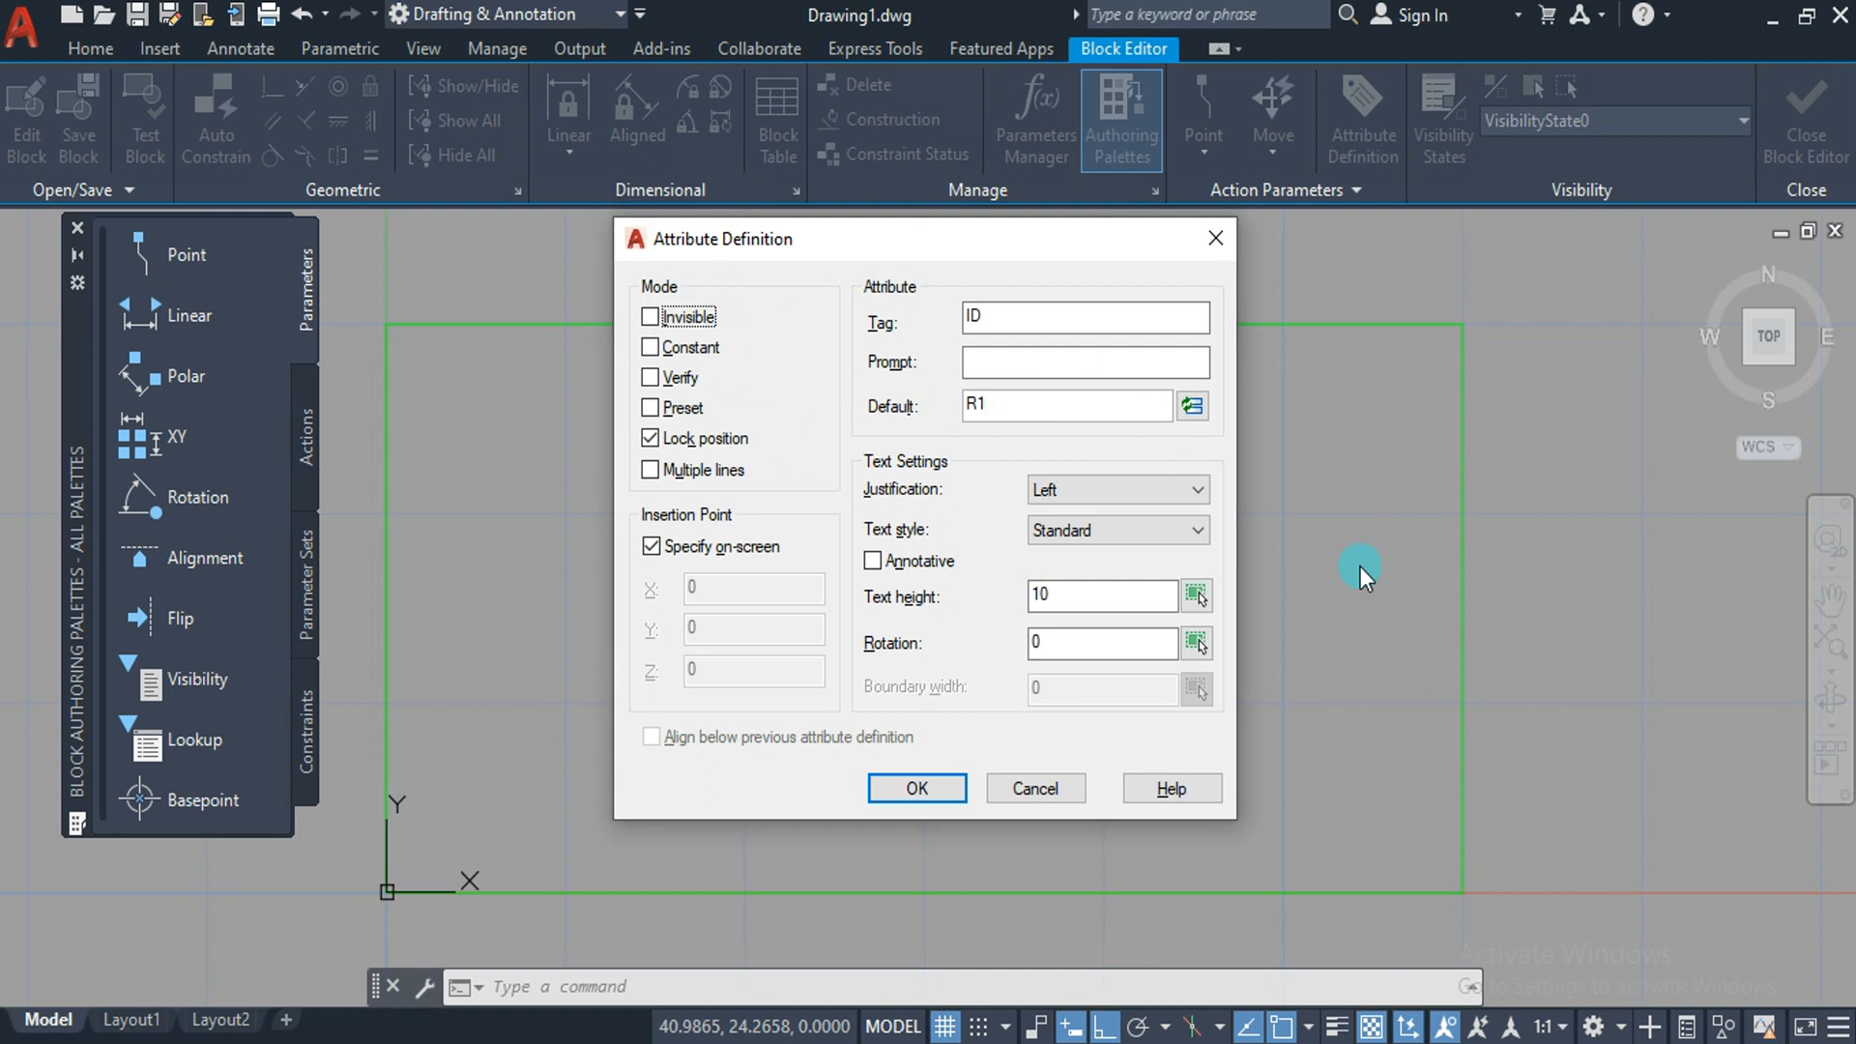
left_click(674, 348)
left_click(675, 354)
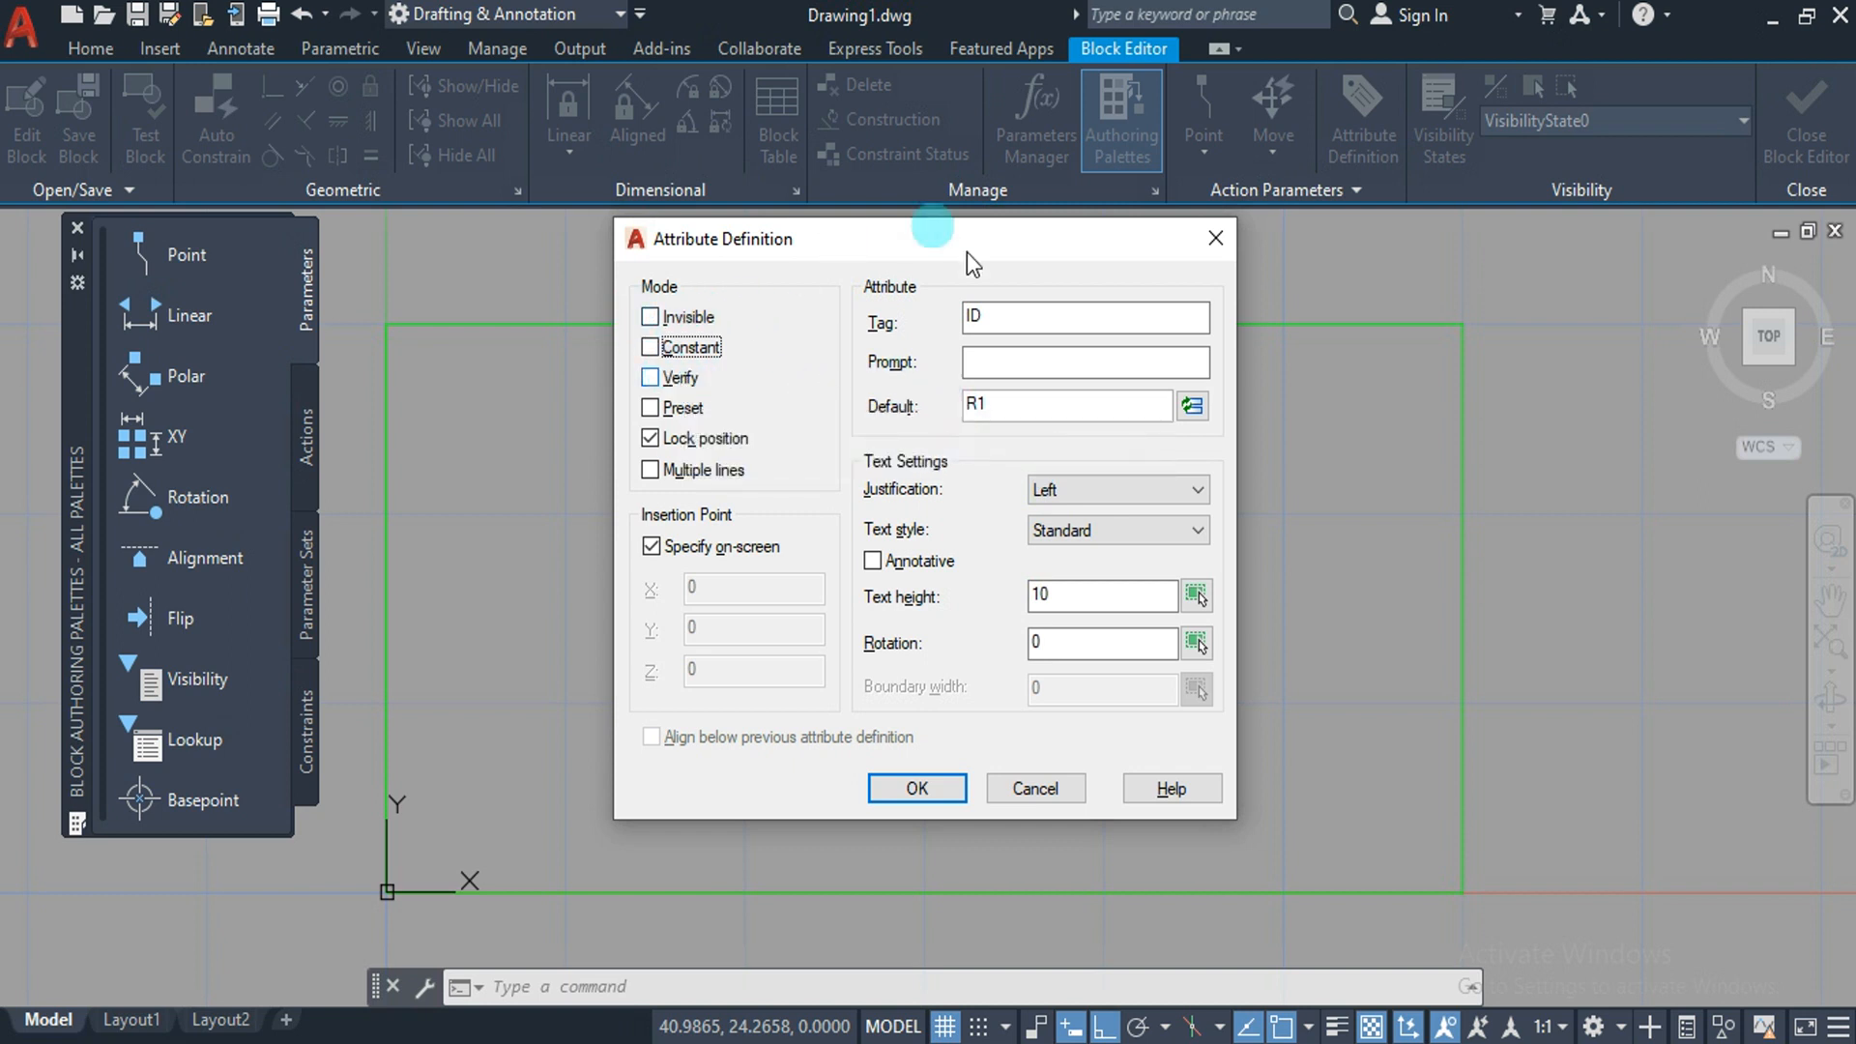
Enable the Verify mode, leave Preset off and disable Lock position for the ID attribute.
left_click(684, 381)
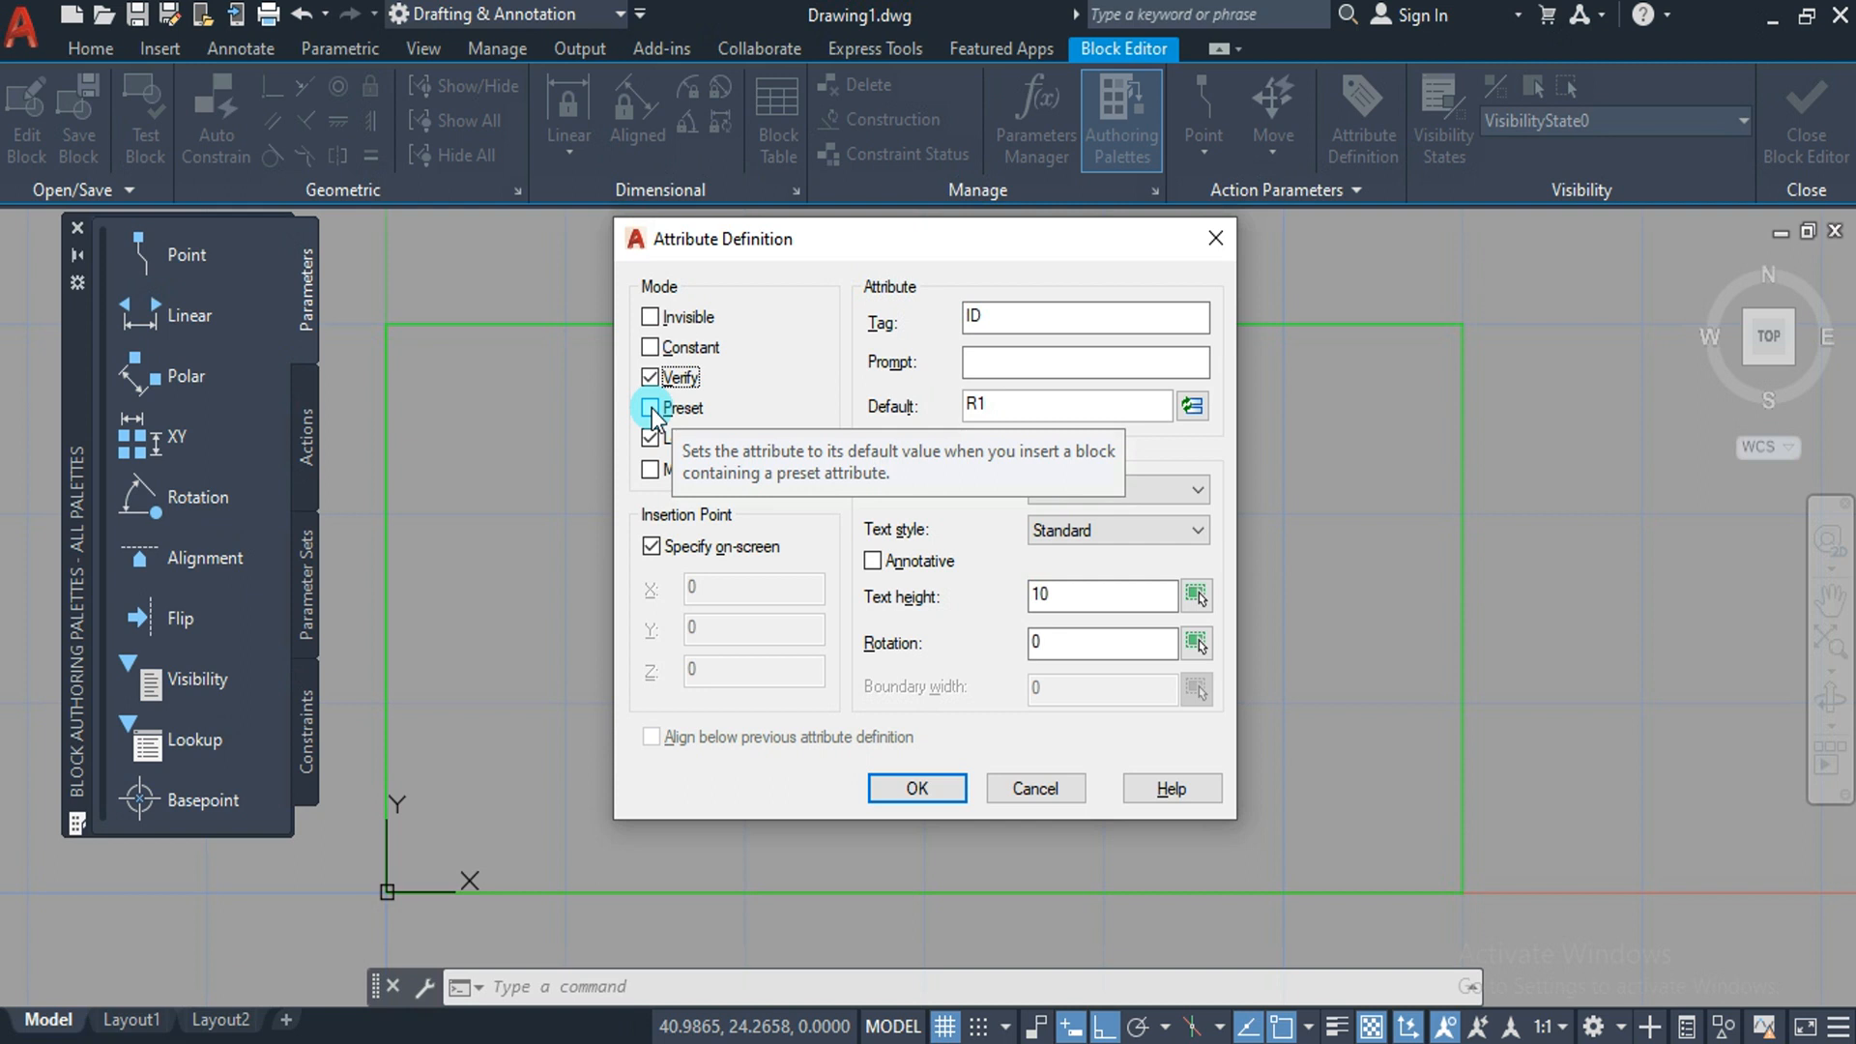
left_click(650, 408)
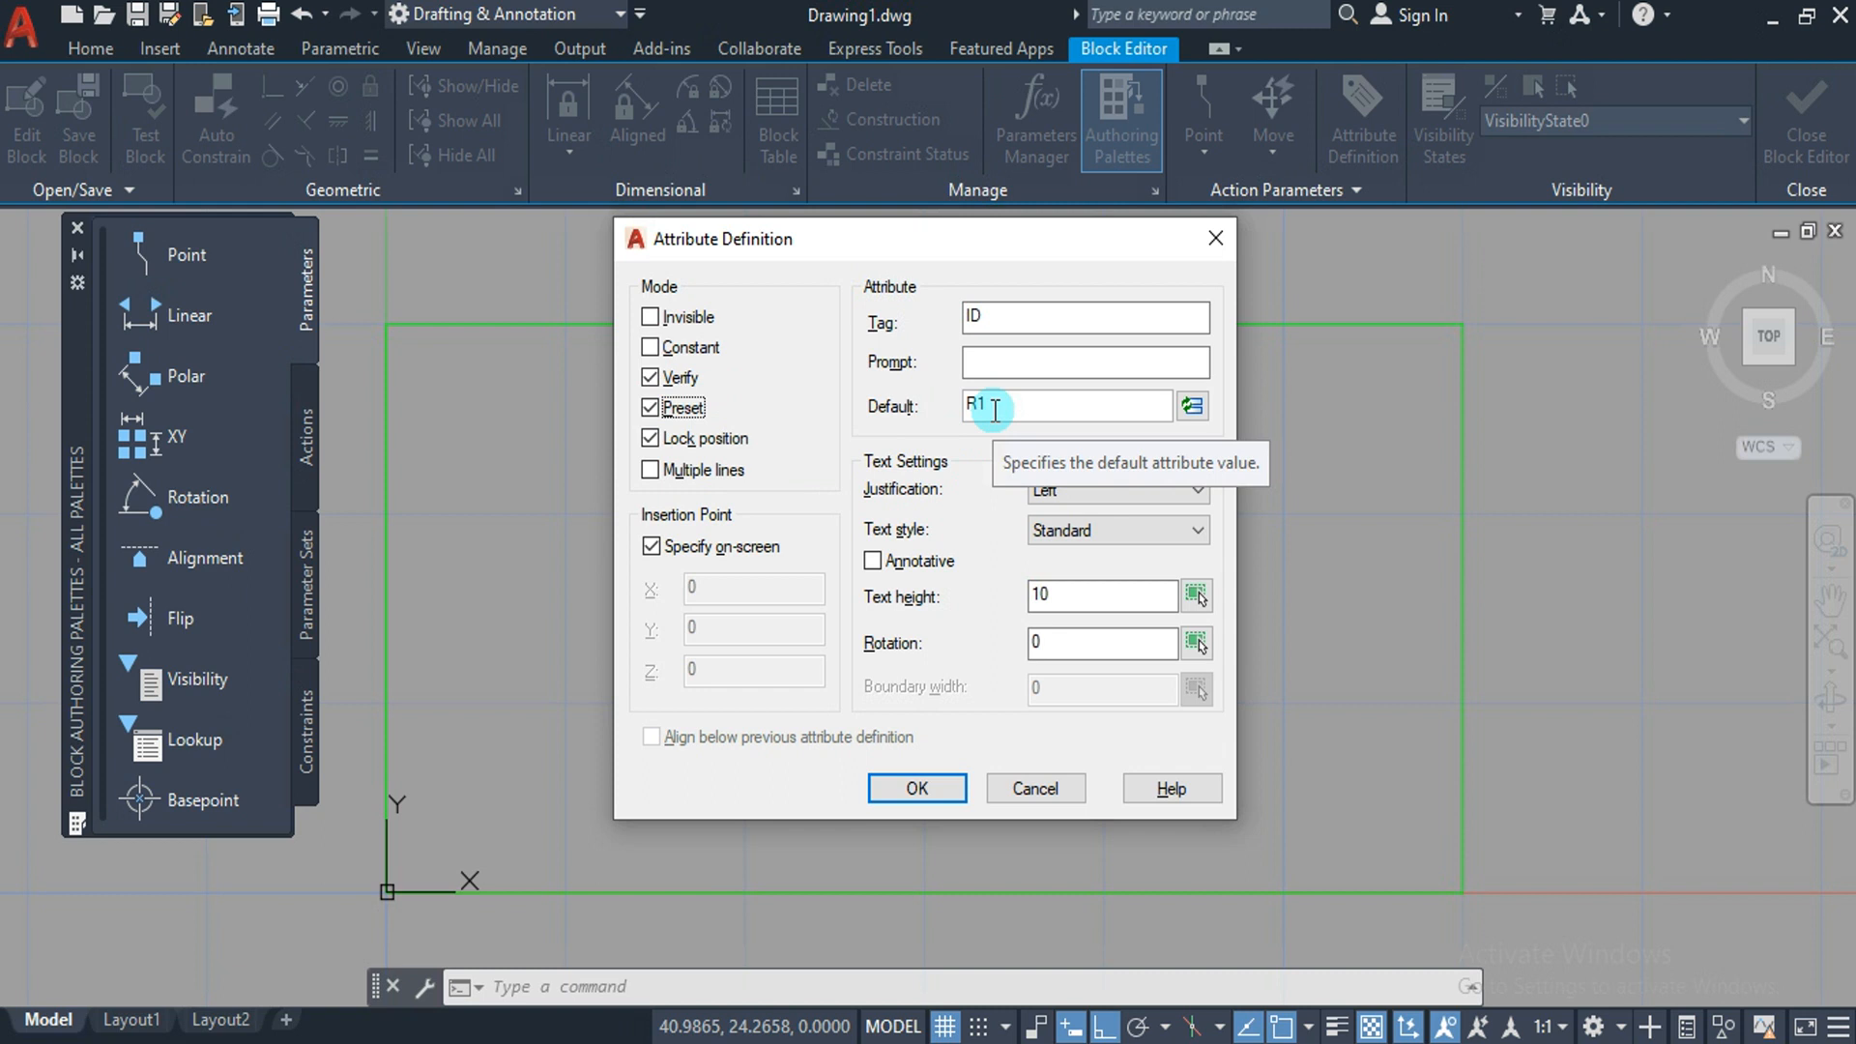
left_click(702, 416)
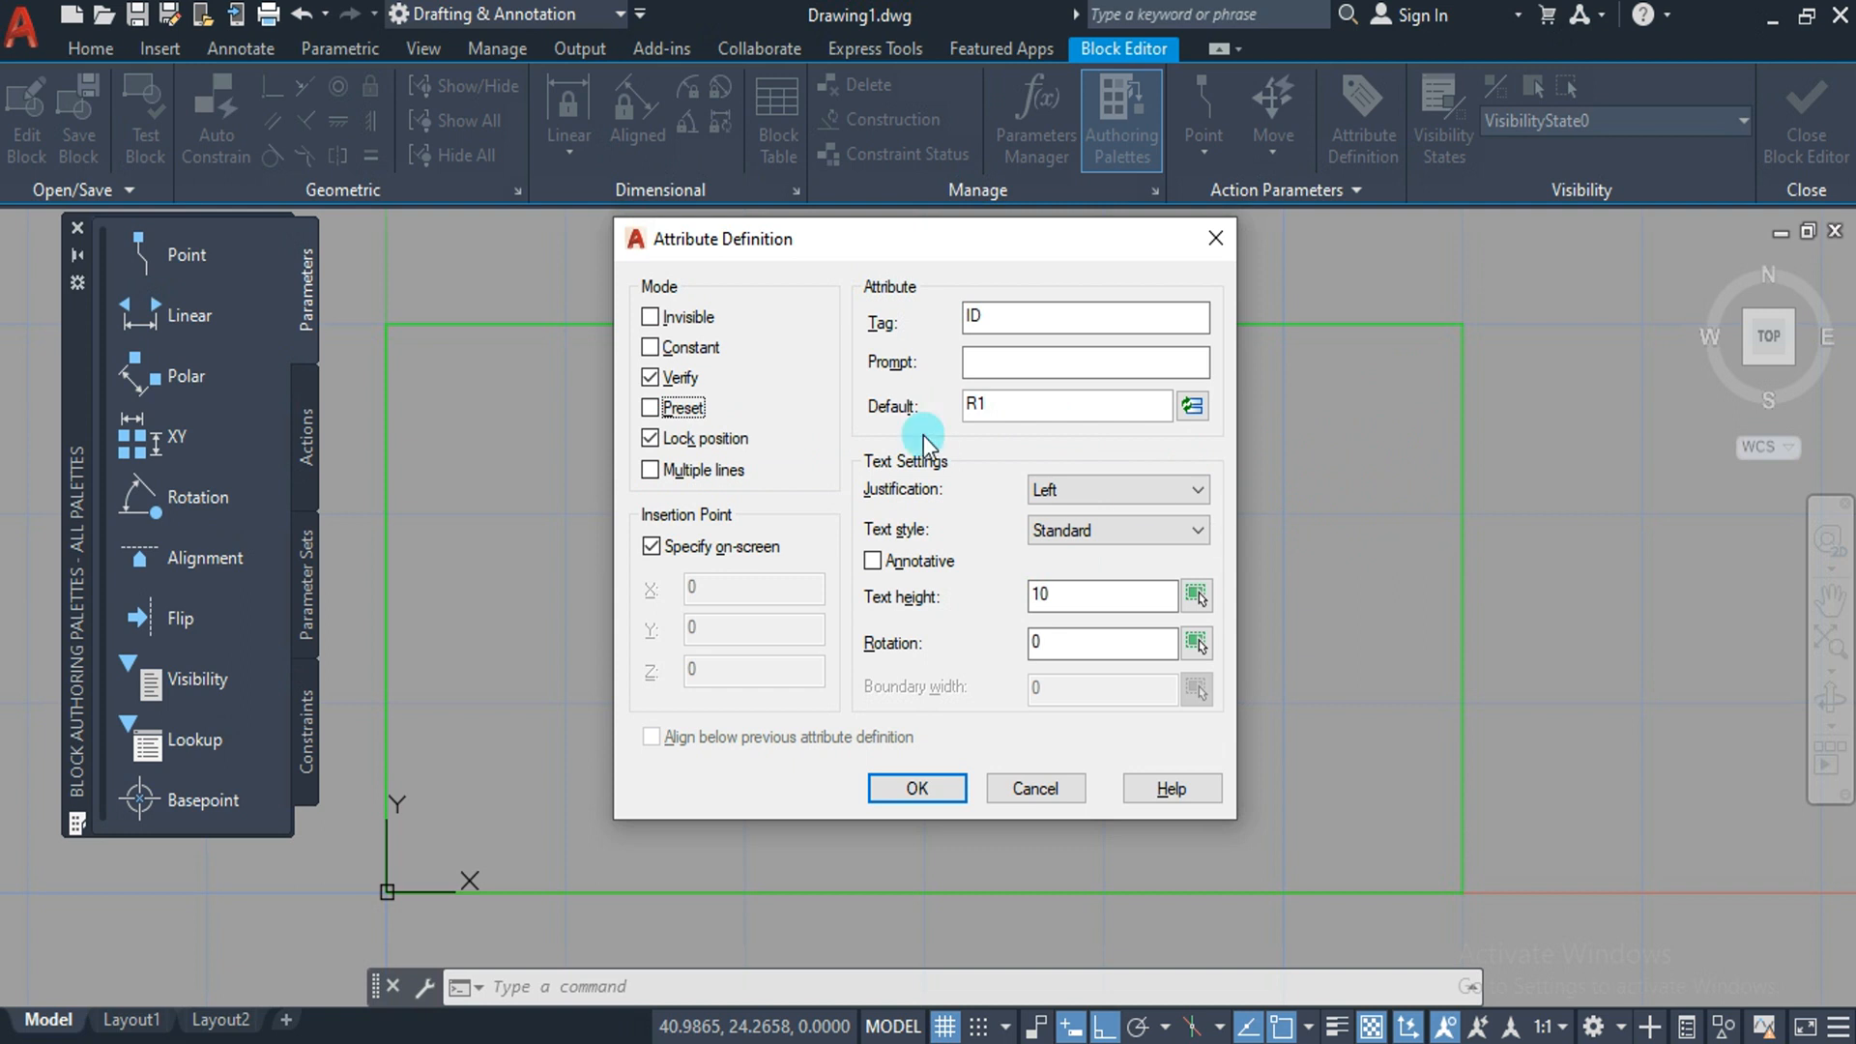
left_click(723, 440)
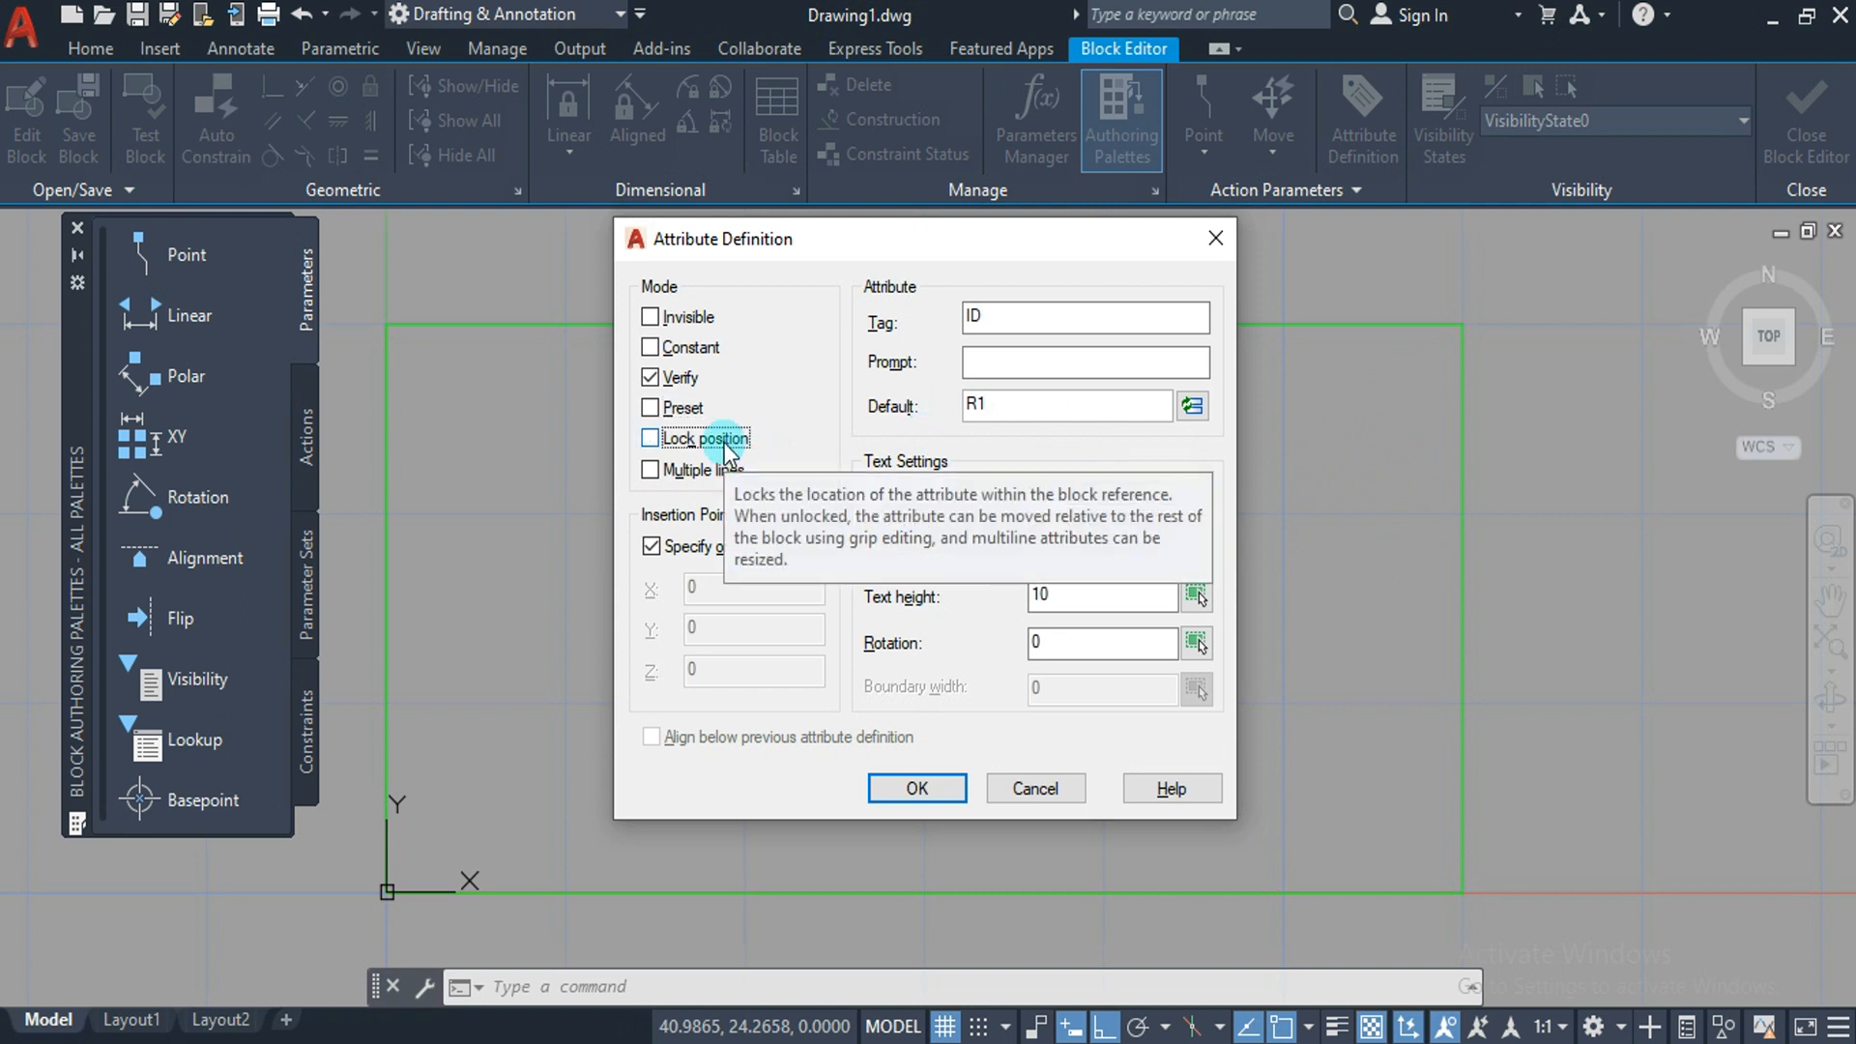
Switch the Multiple lines mode on and back off, giving the ID attribute Top left justification.
left_click(656, 473)
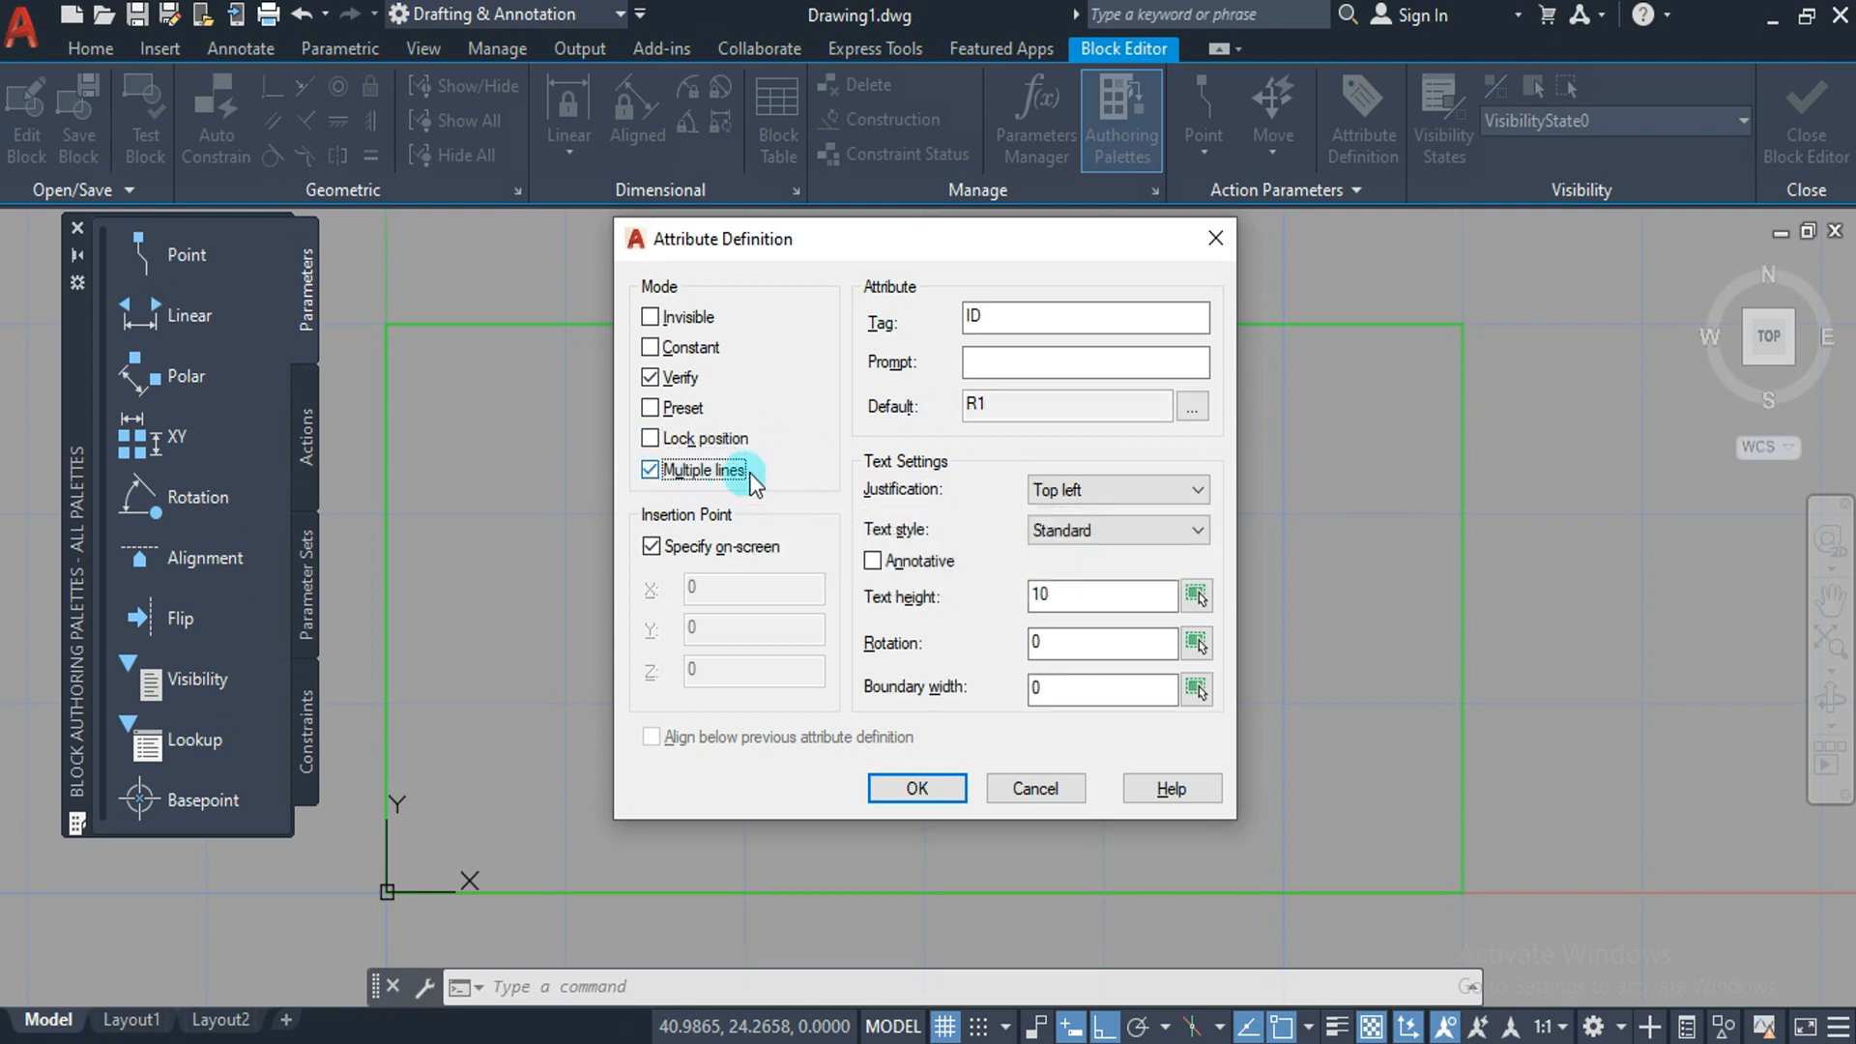
left_click(1002, 404)
left_click(698, 483)
left_click(994, 415)
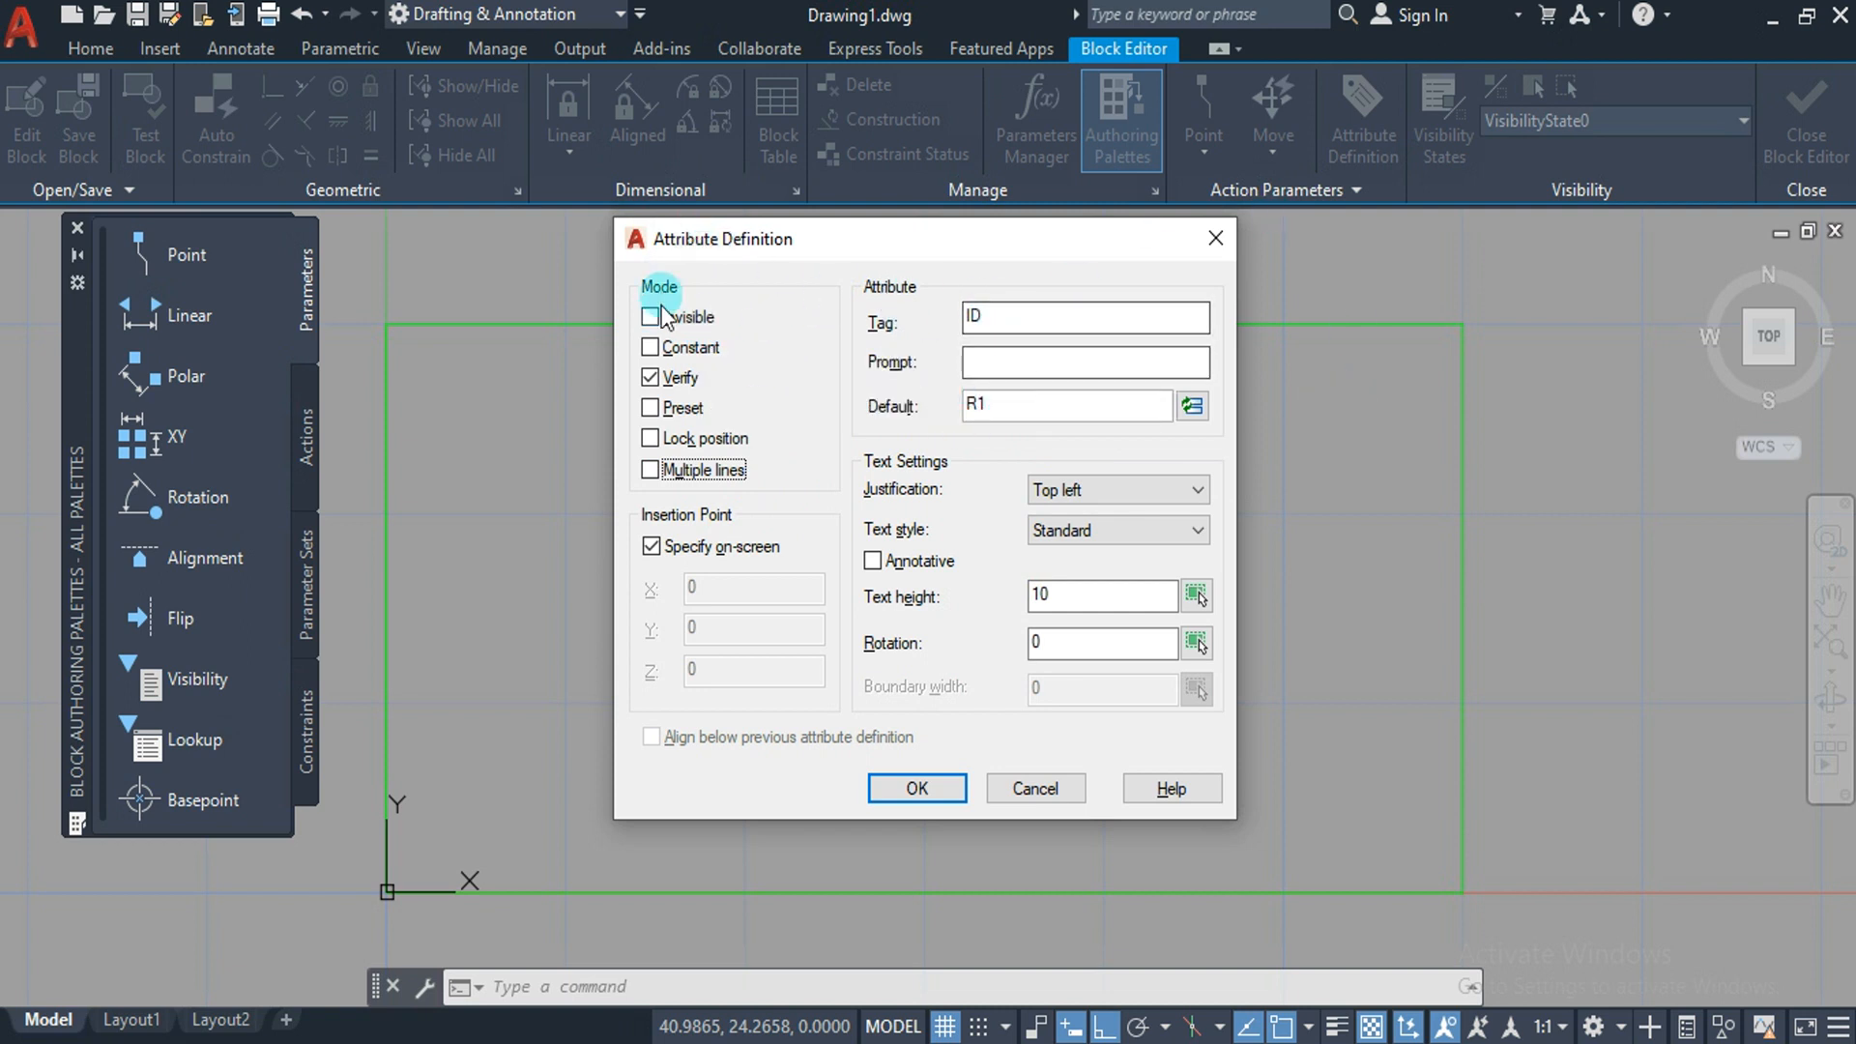
Try the Constant mode again for the ID attribute and switch it back off.
left_click(663, 343)
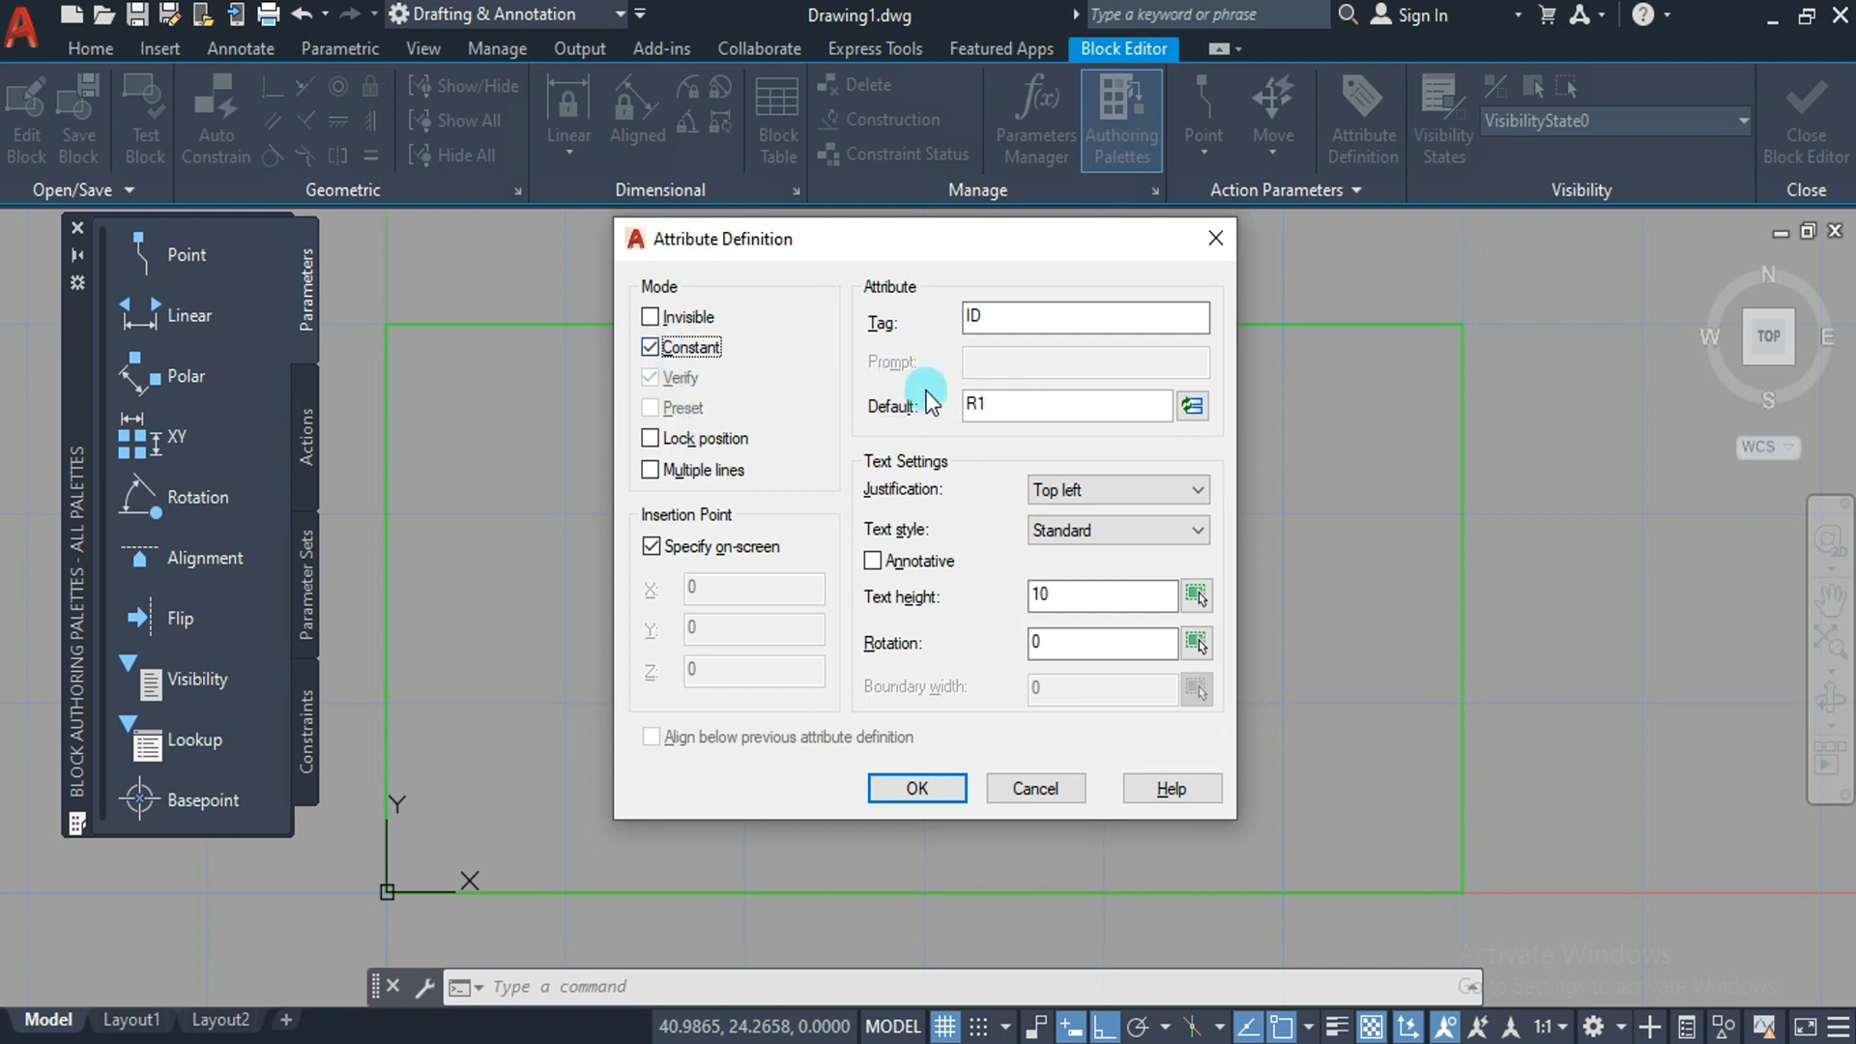
left_click(714, 350)
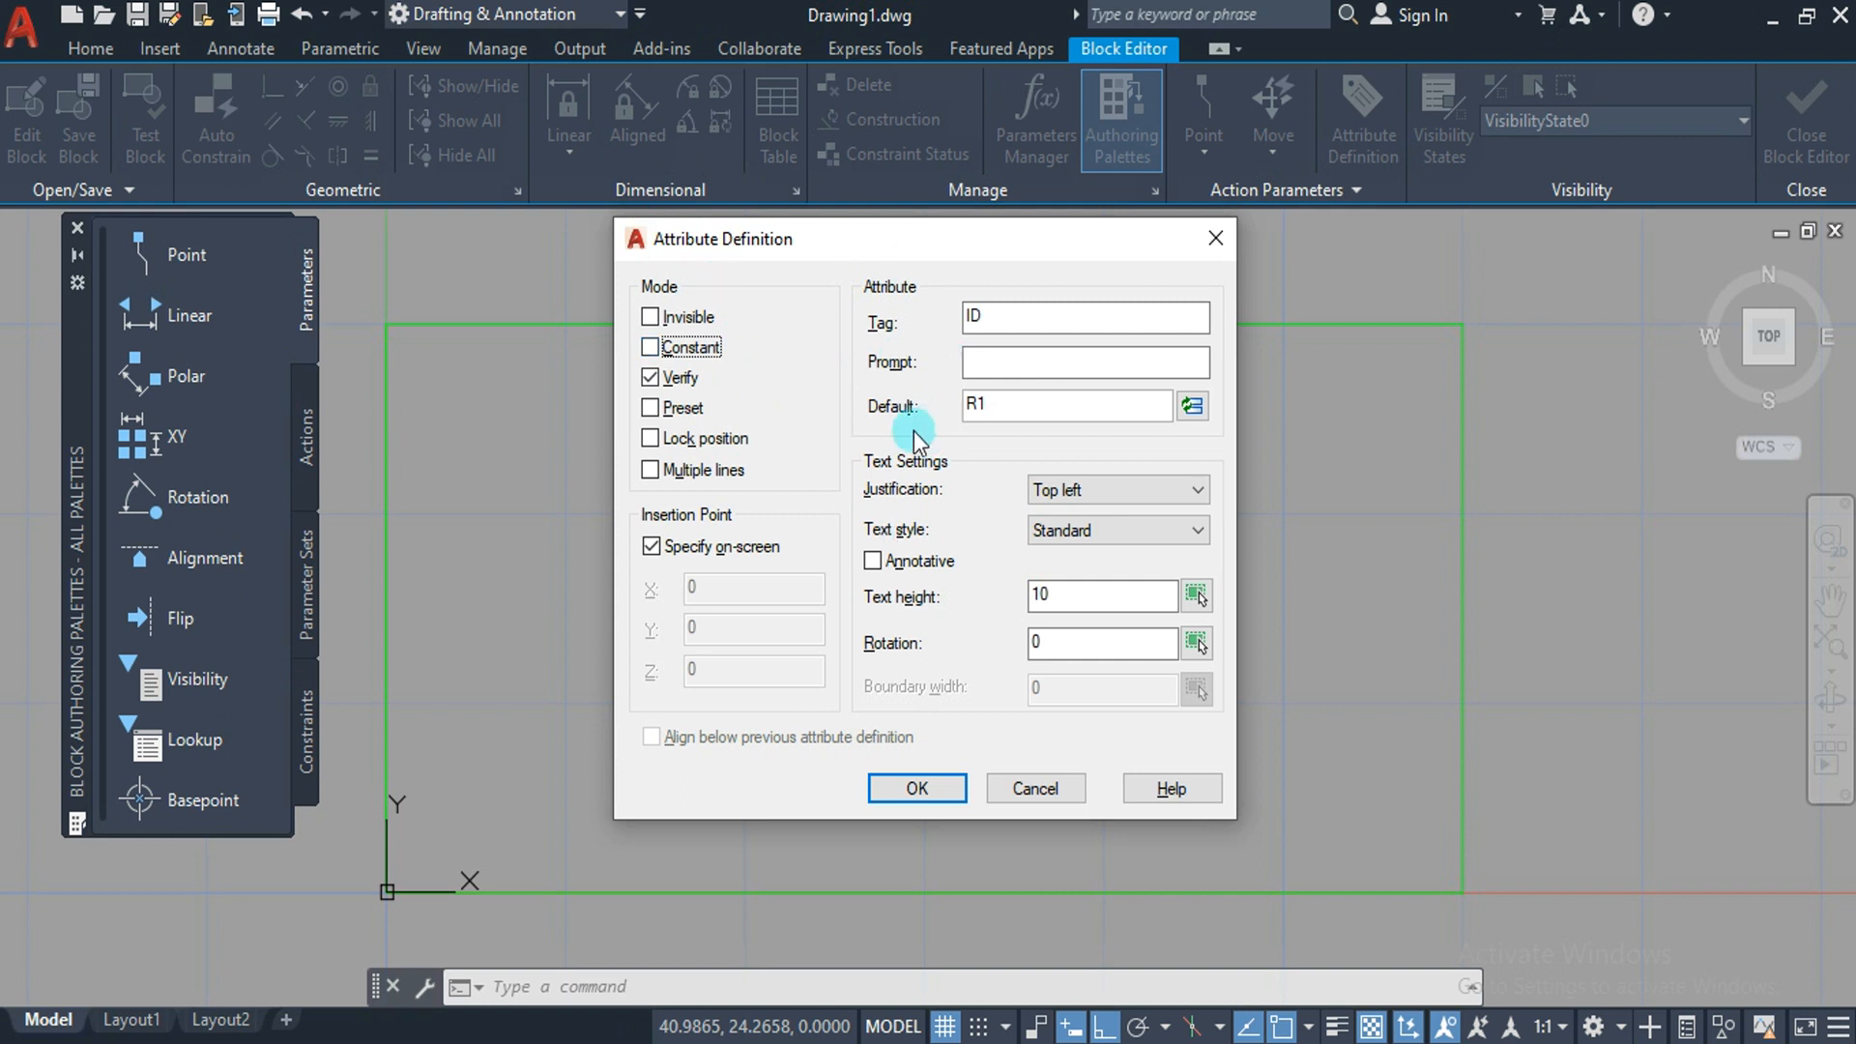
left_click(663, 341)
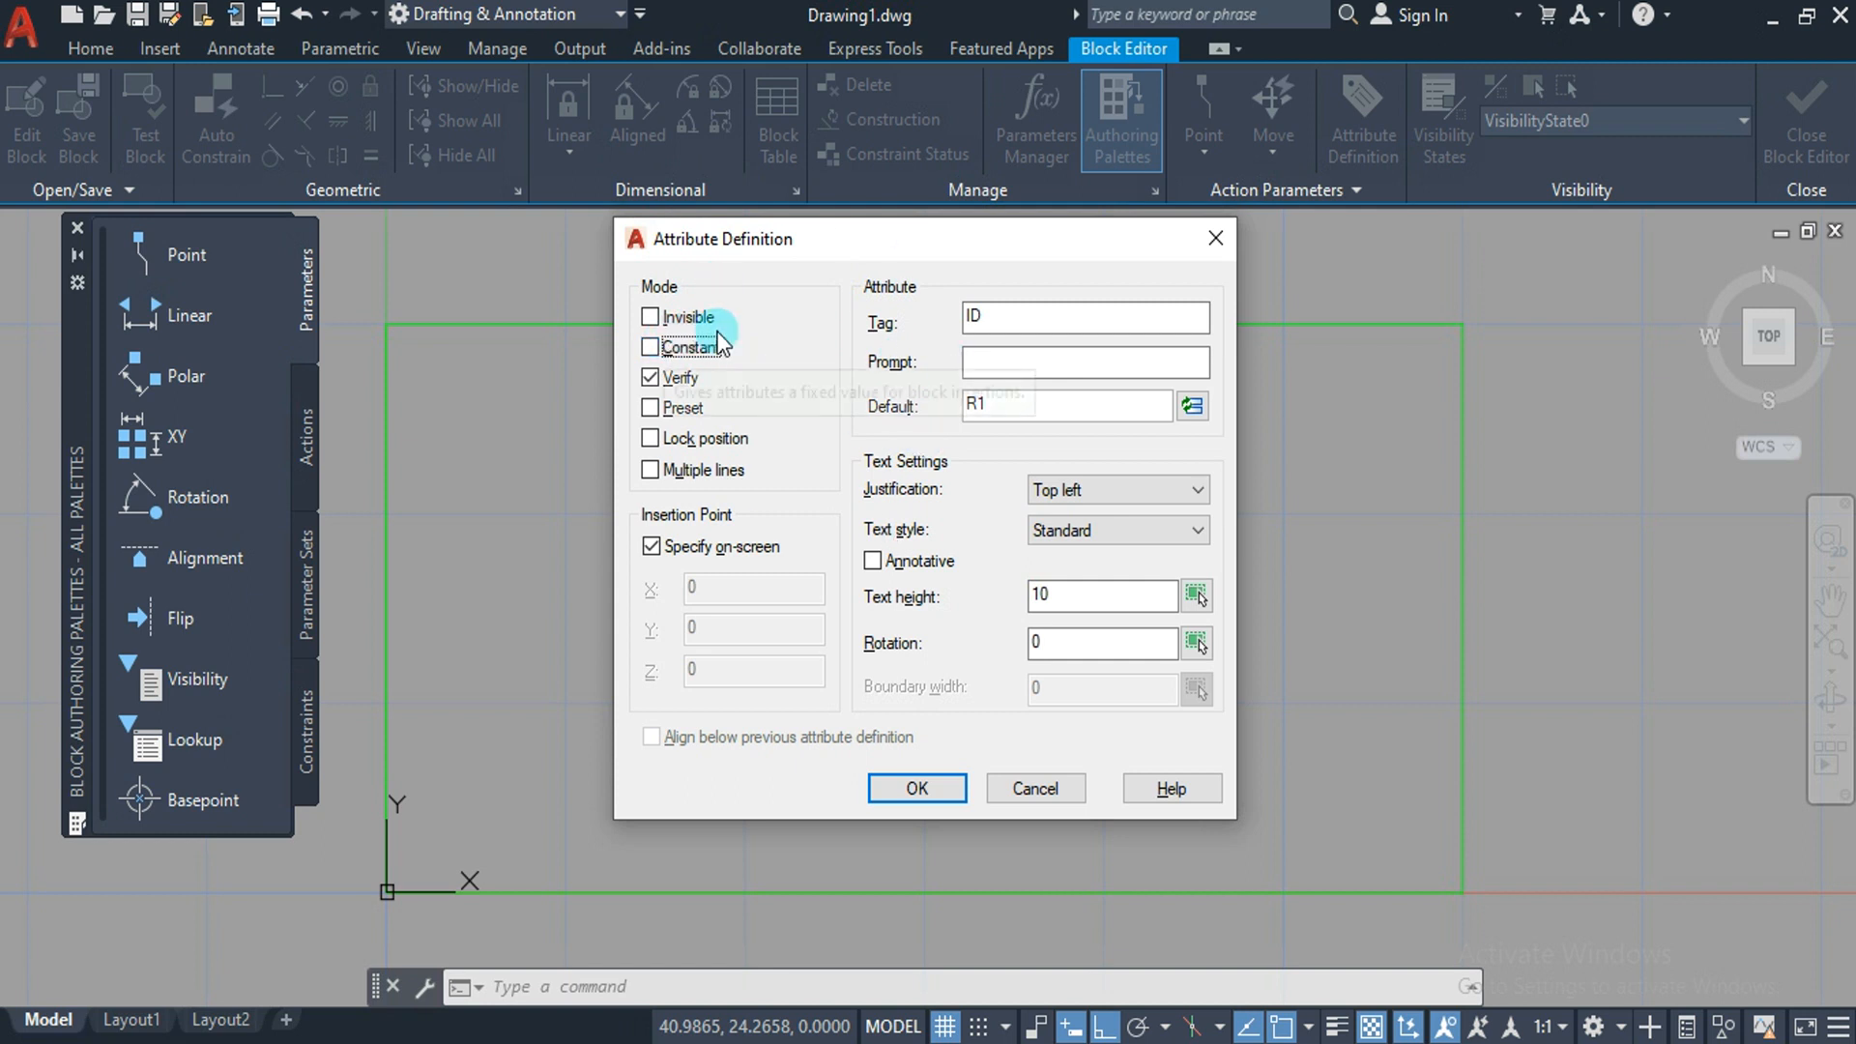
left_click(717, 332)
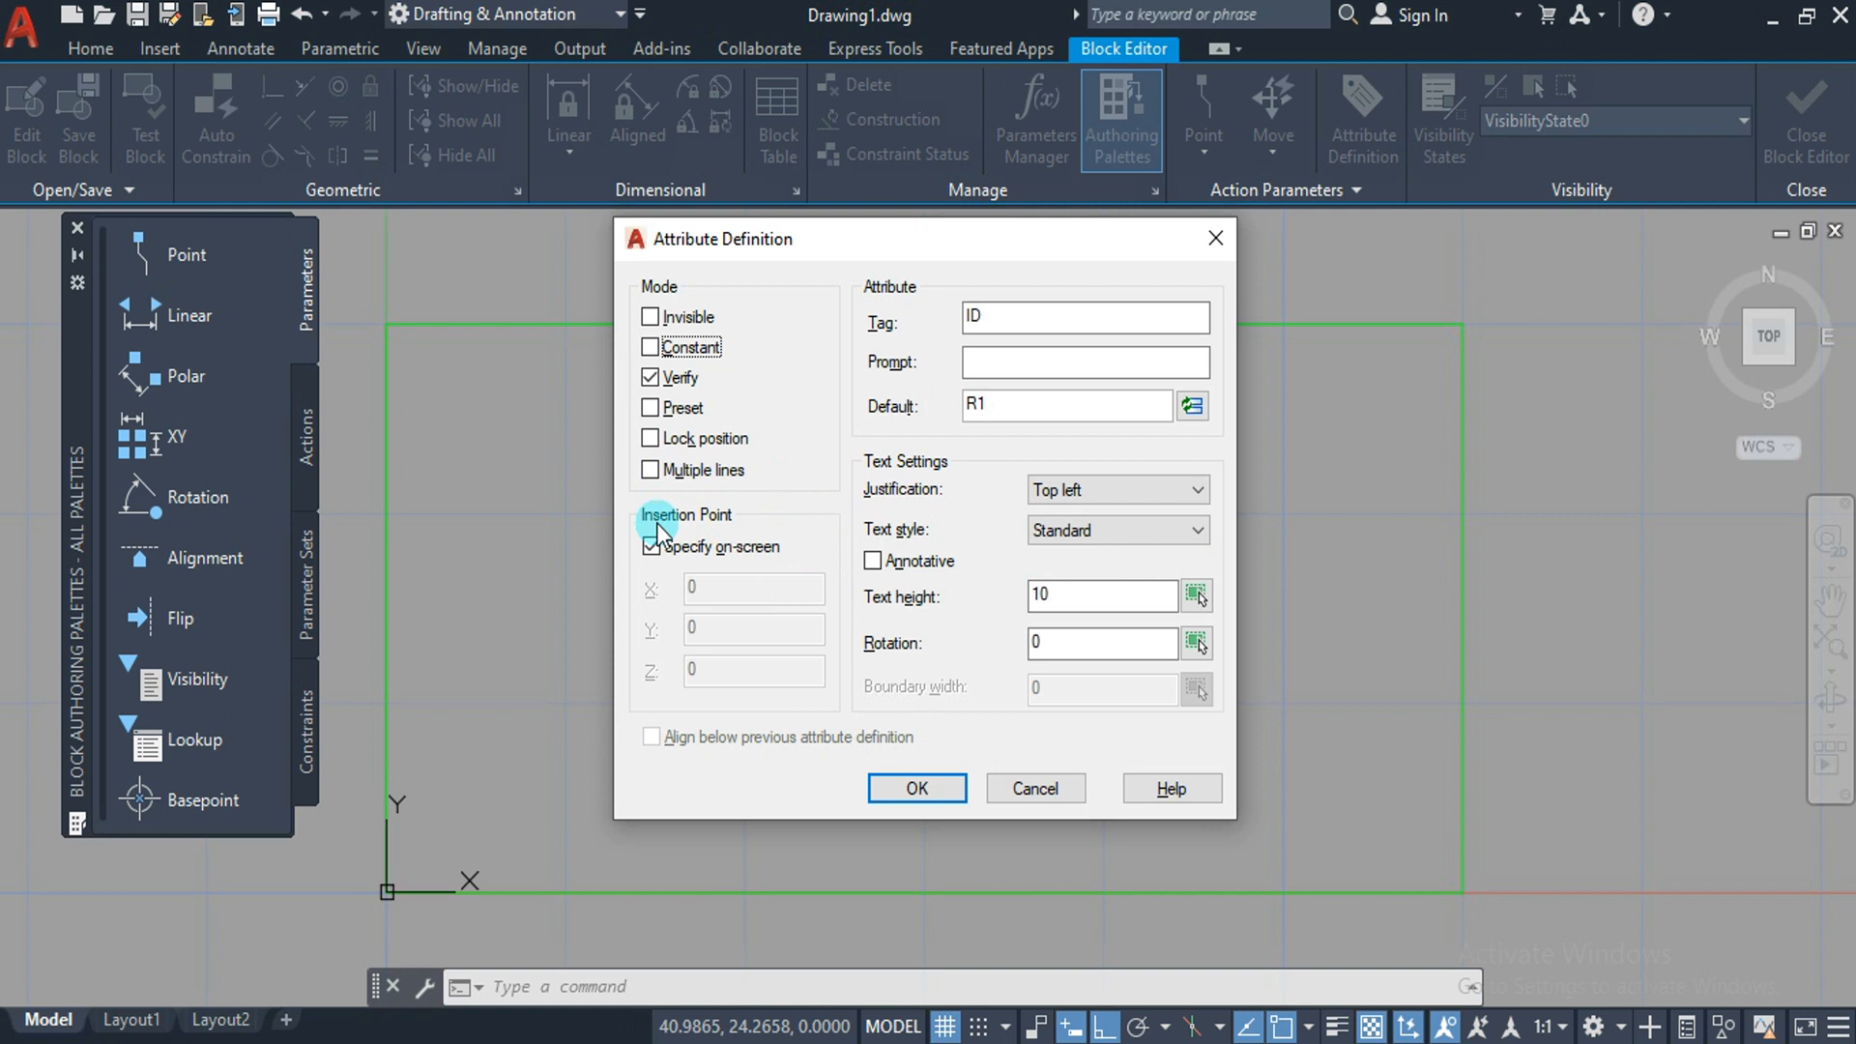
Try entering the insertion point by coordinates and restore specifying it on-screen.
type("1")
left_click(715, 559)
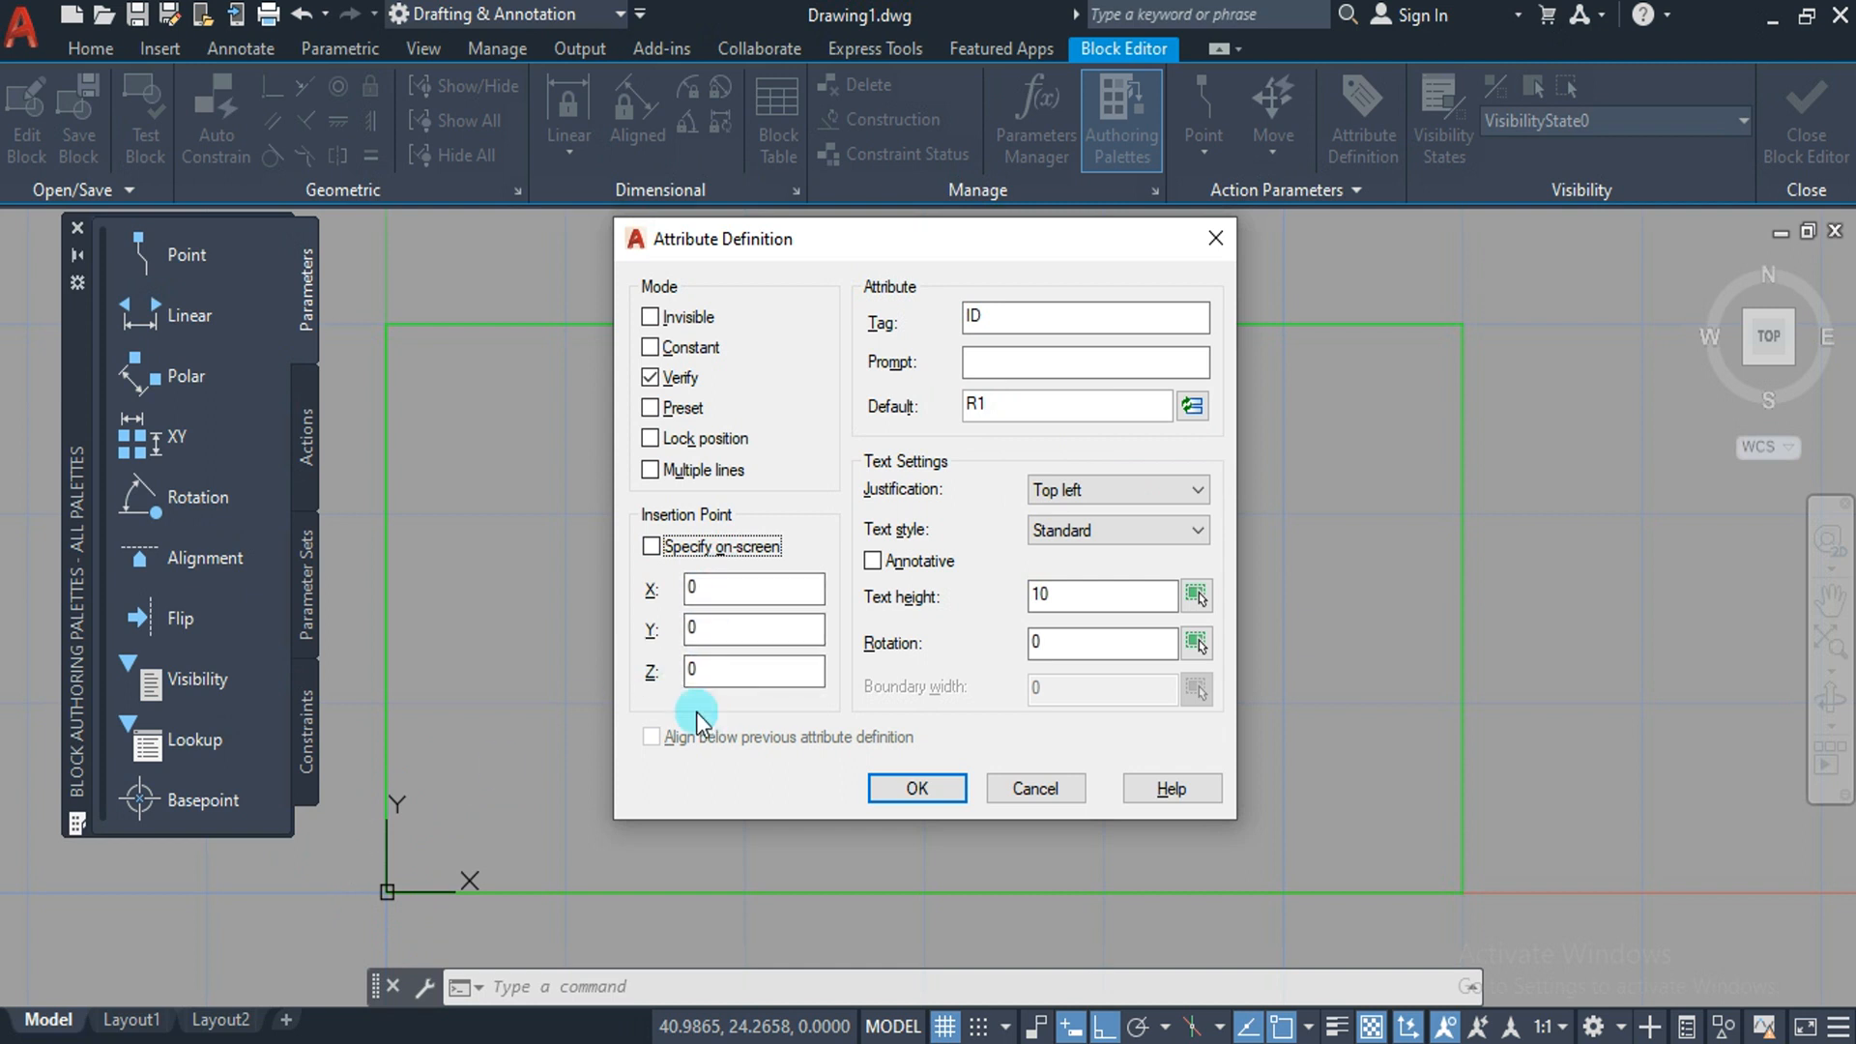
left_click(688, 553)
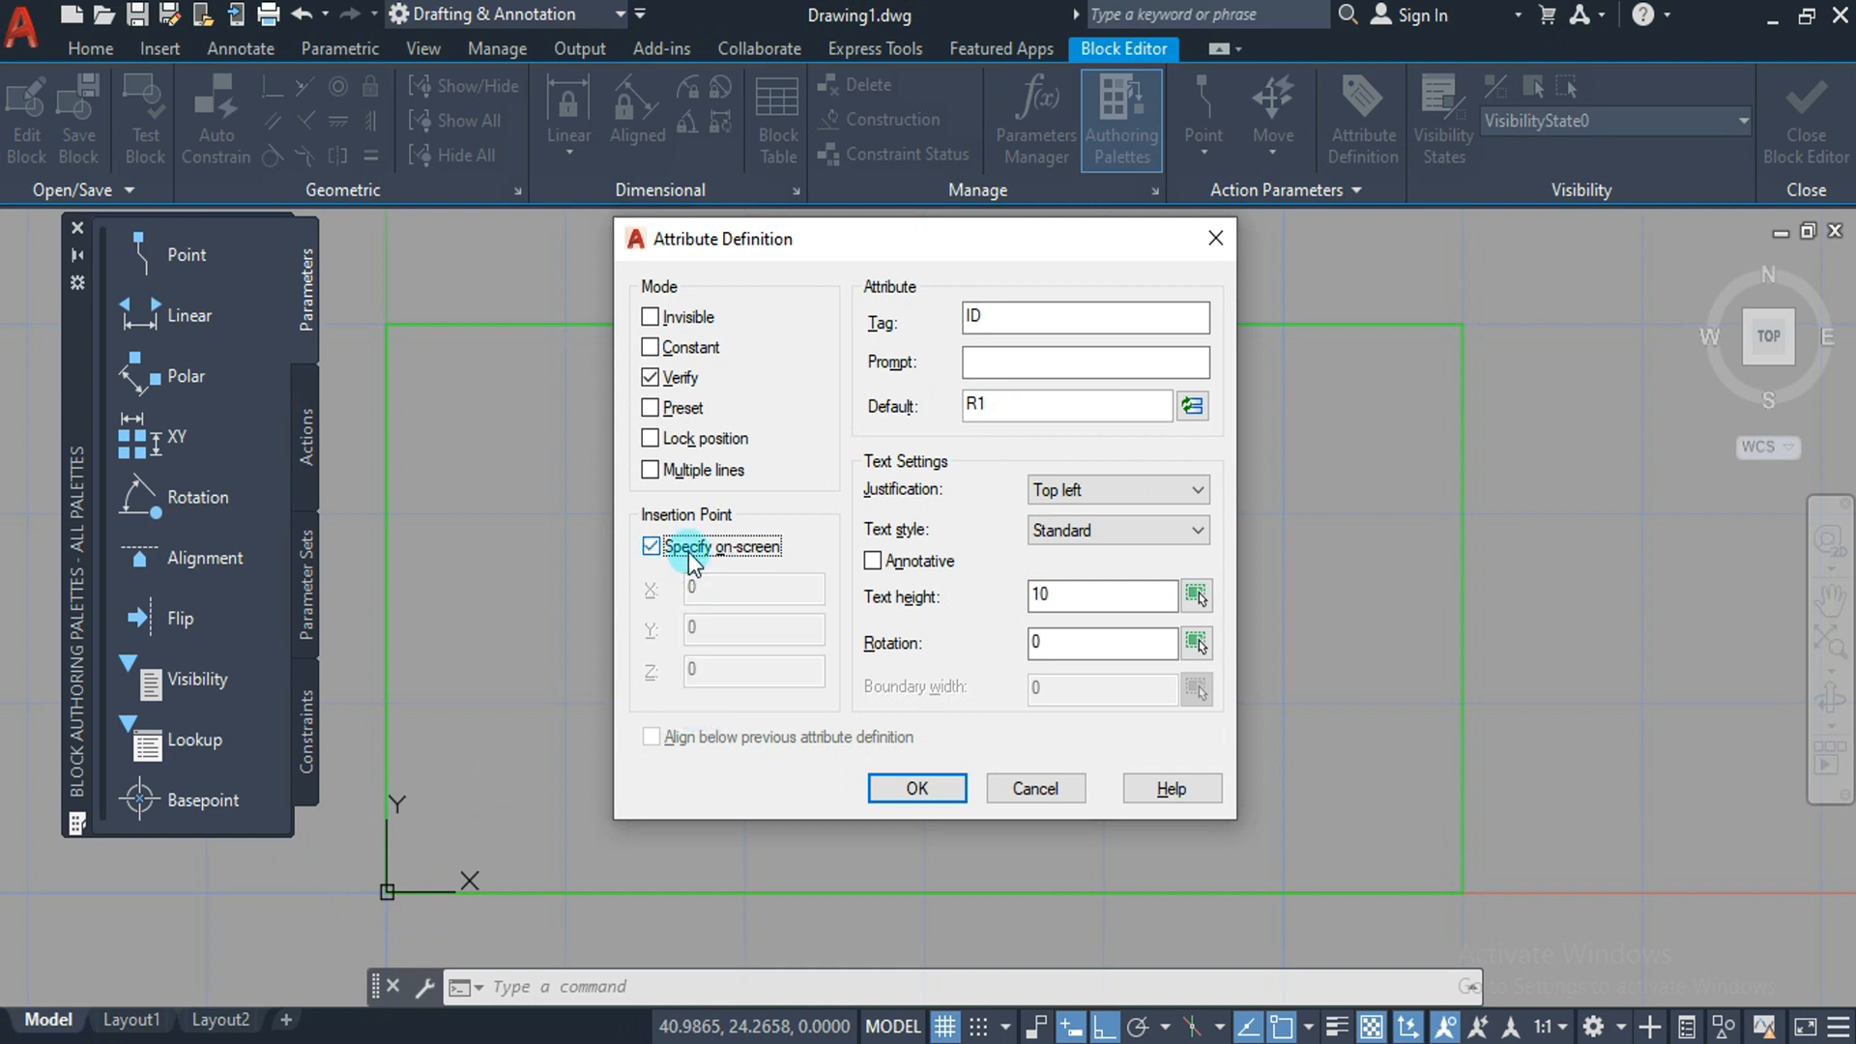
Review the available justification and text style options for the ID attribute.
left_click(1099, 493)
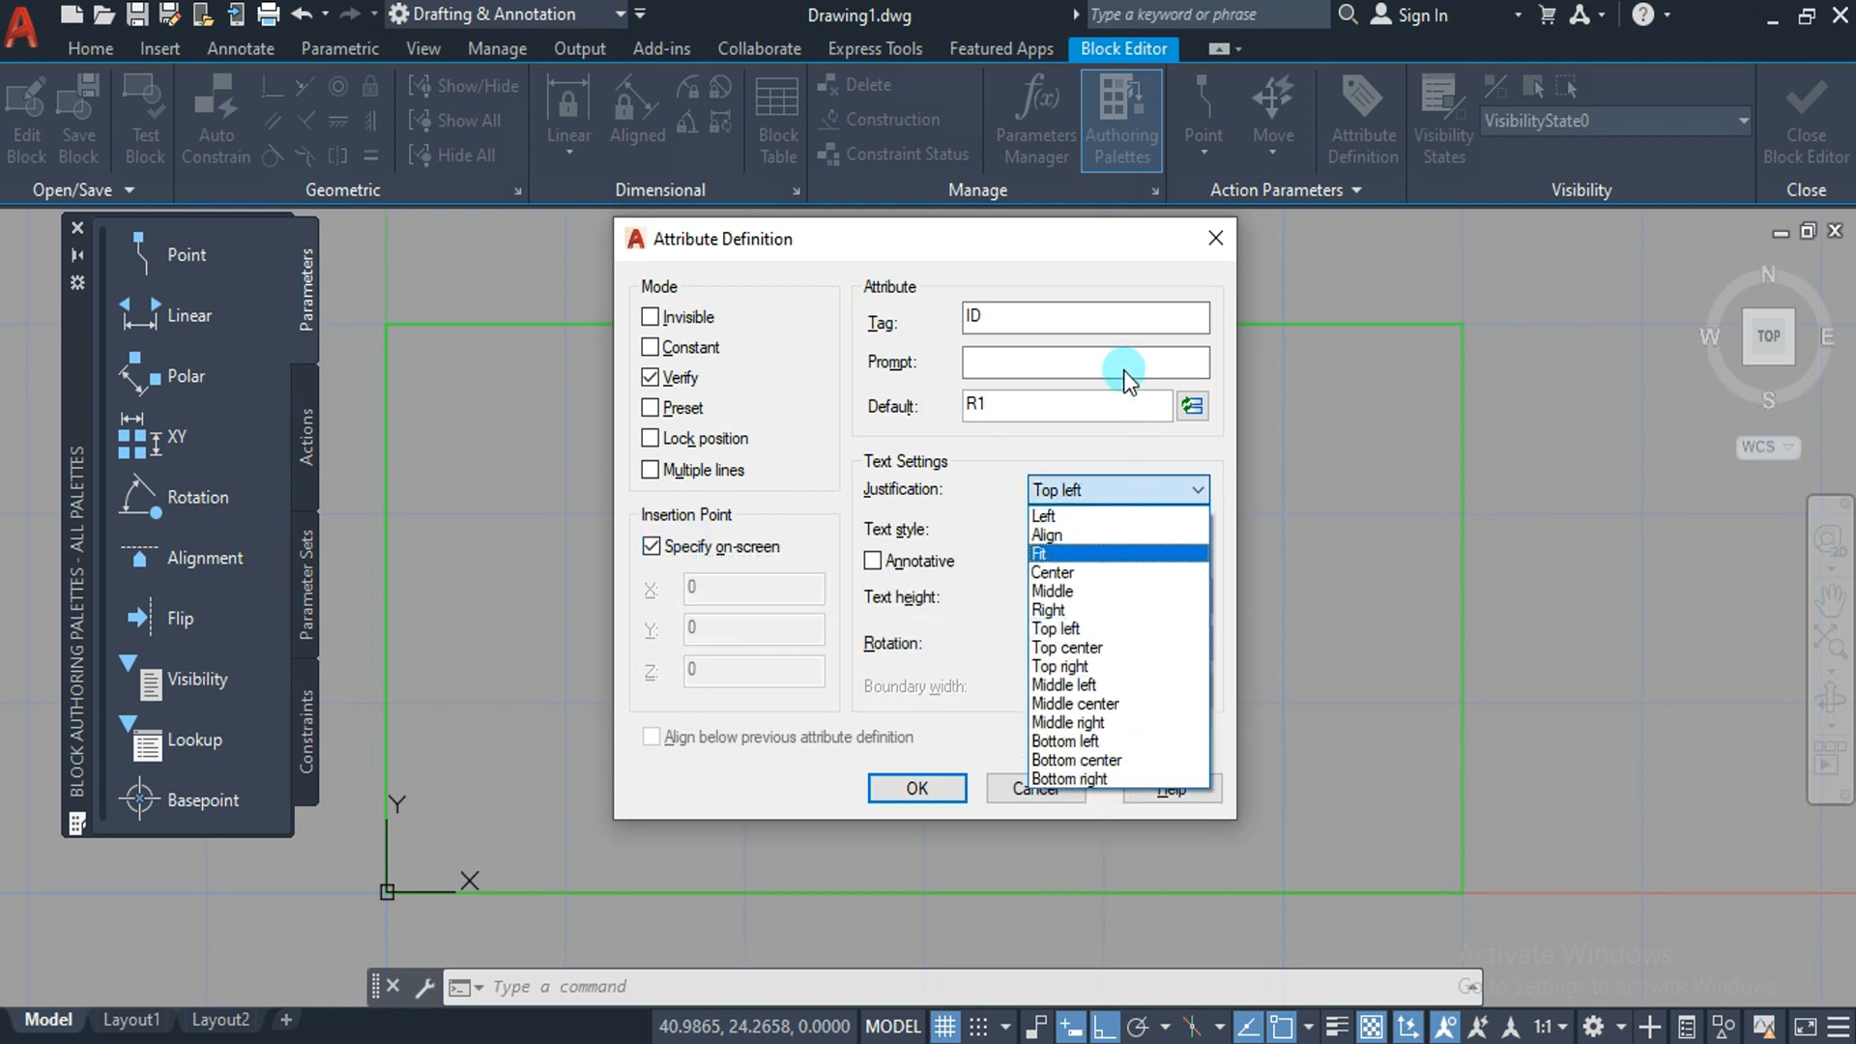
left_click(943, 537)
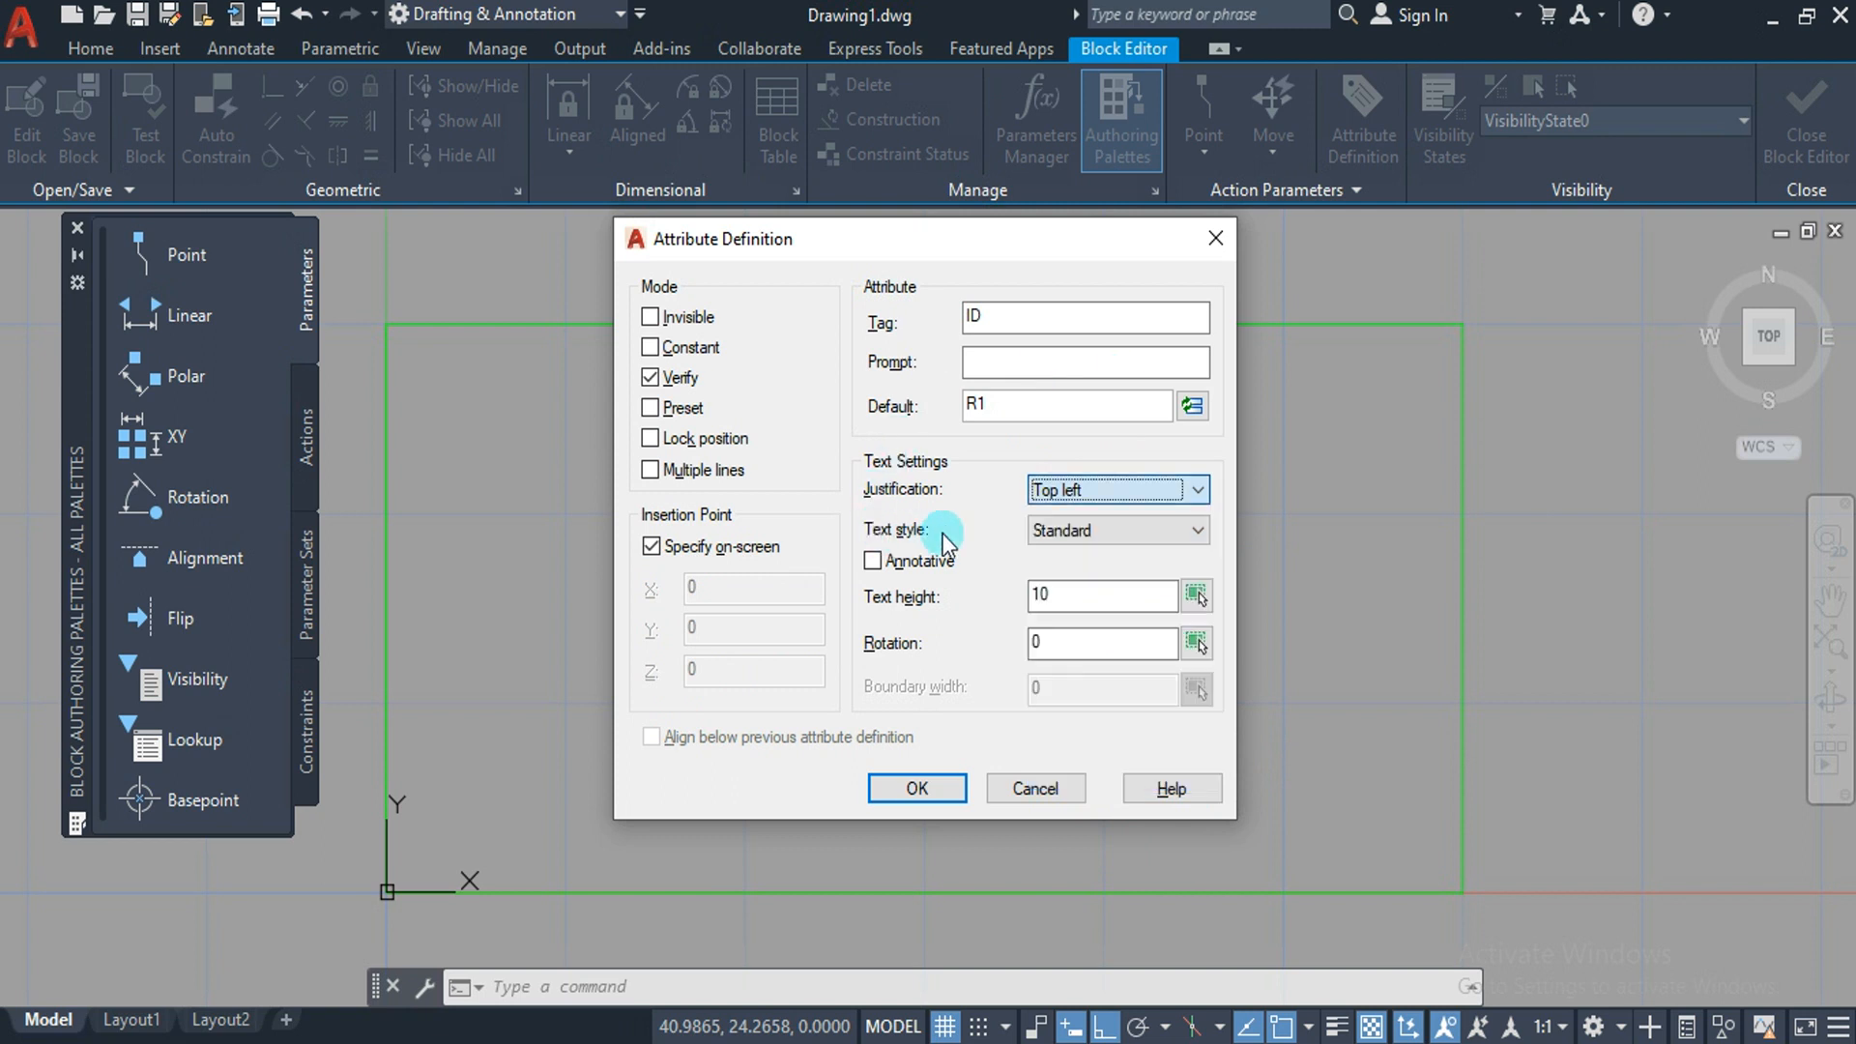
left_click(1058, 531)
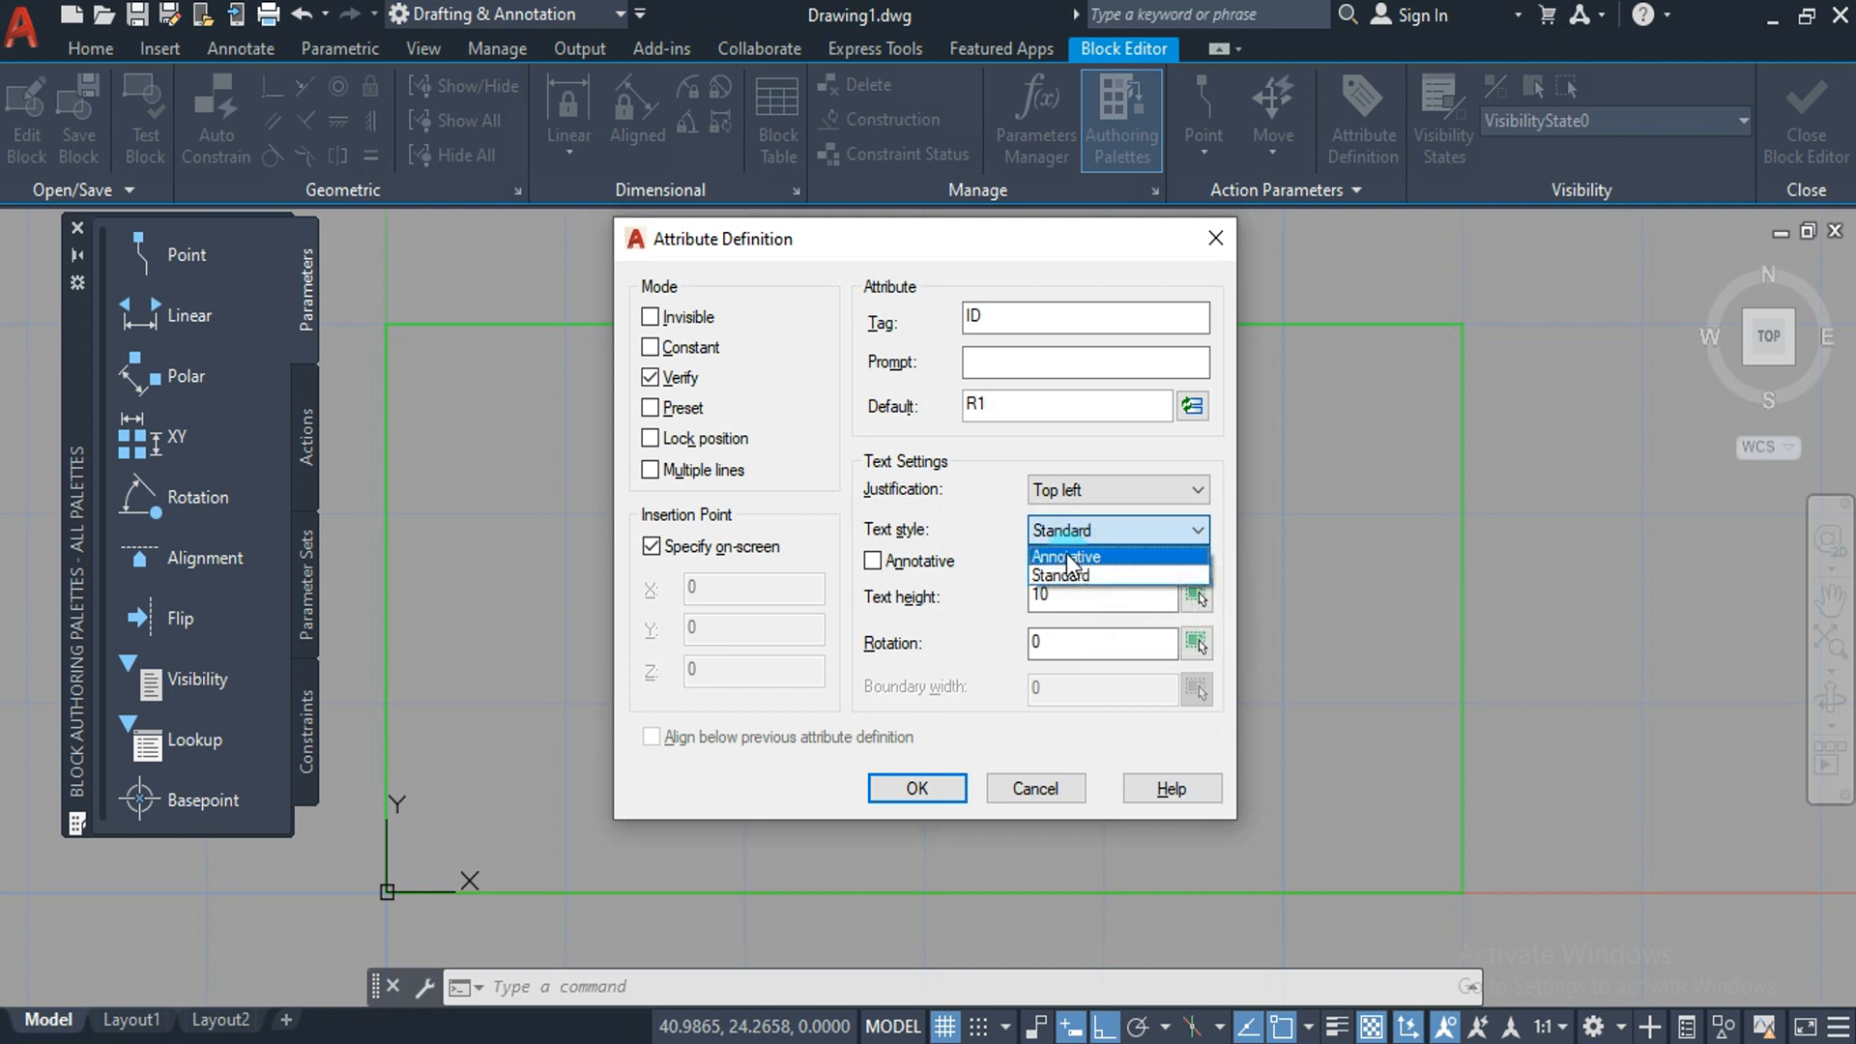
left_click(967, 544)
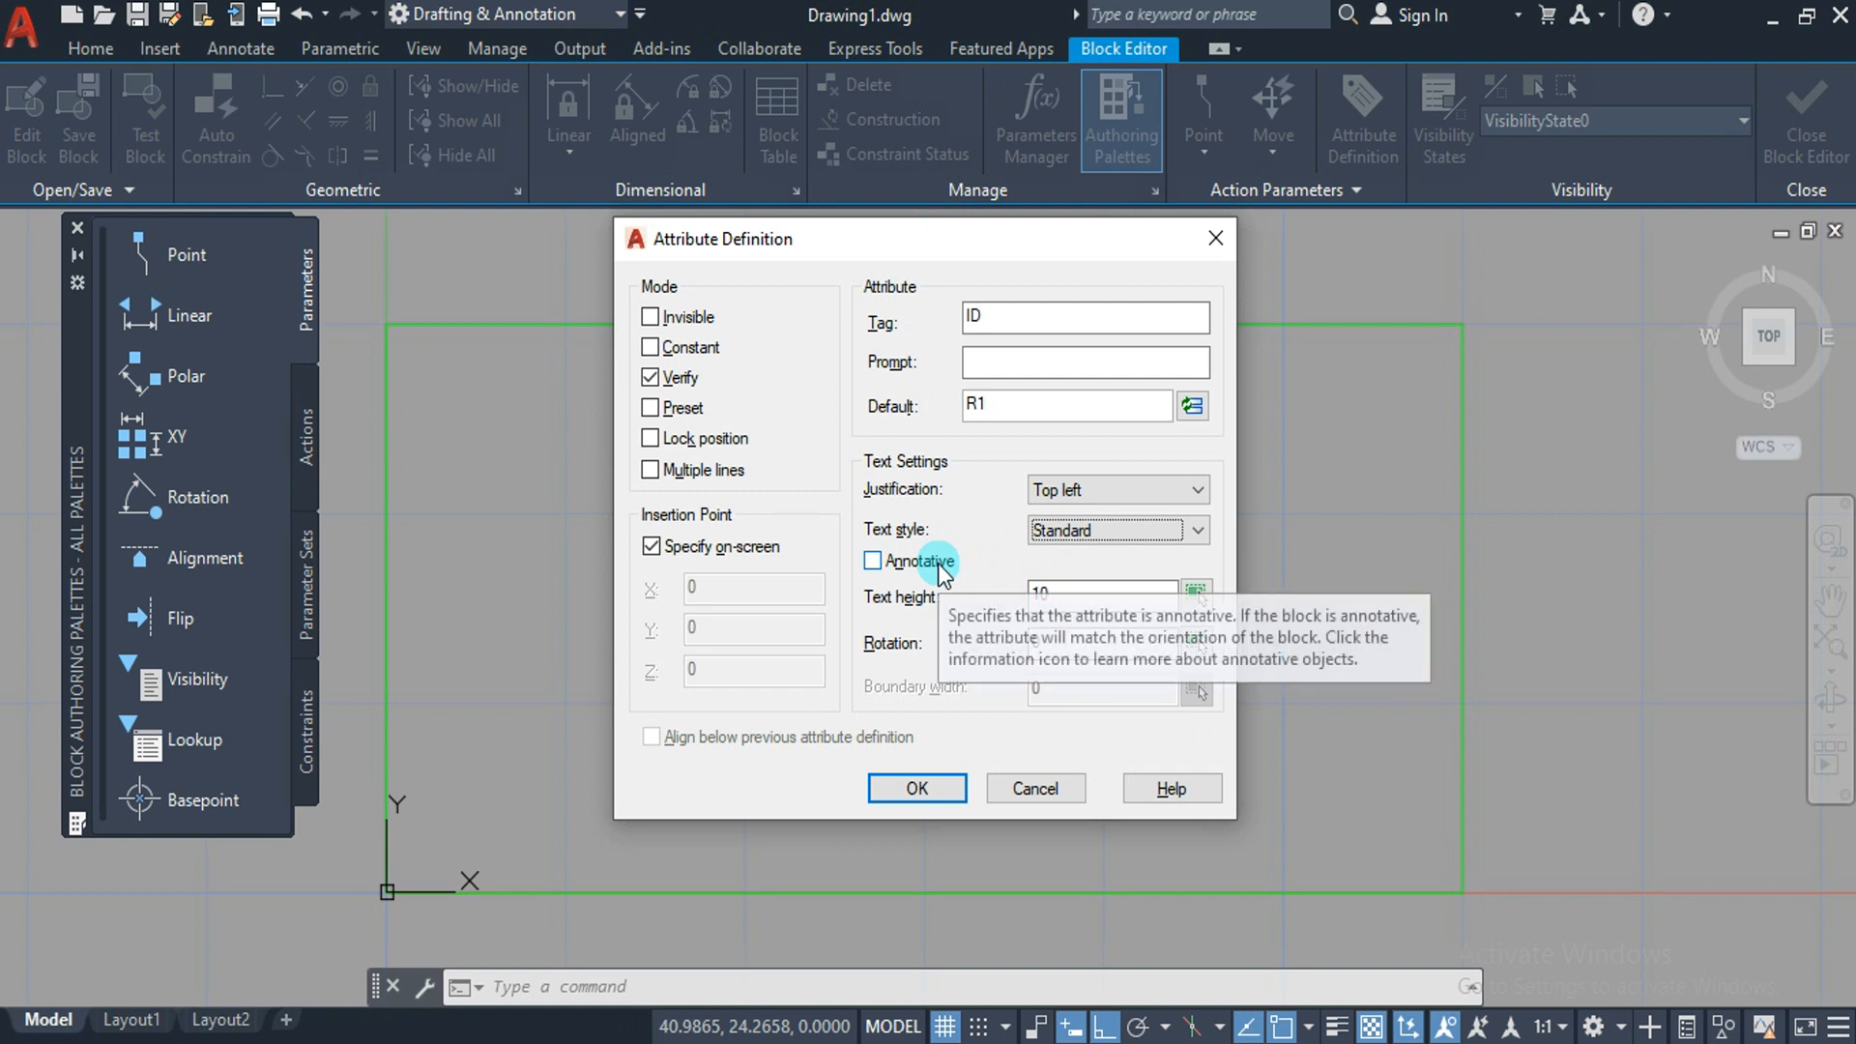
Set the attribute's text height to 6 and place the ID tag near the rectangle's lower-left corner, at about 5.1, 4.6.
double_click(1112, 594)
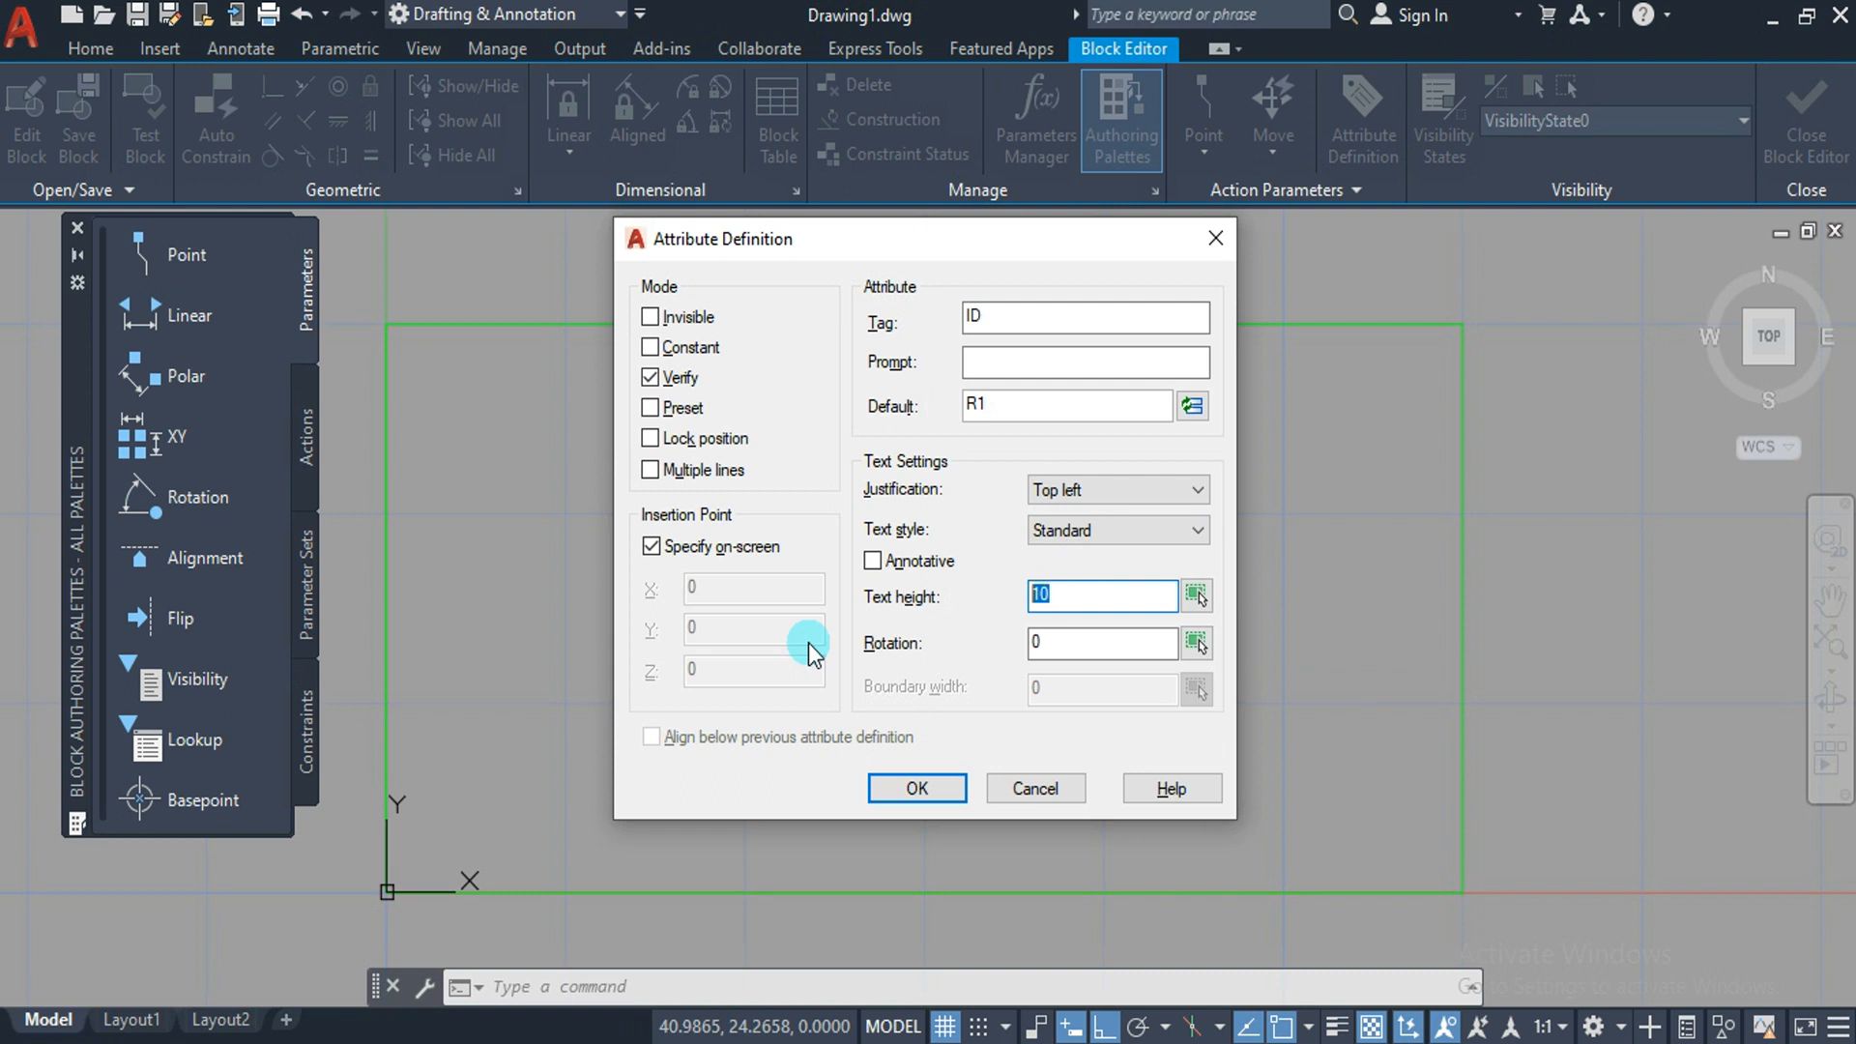
type("6")
double_click(1063, 644)
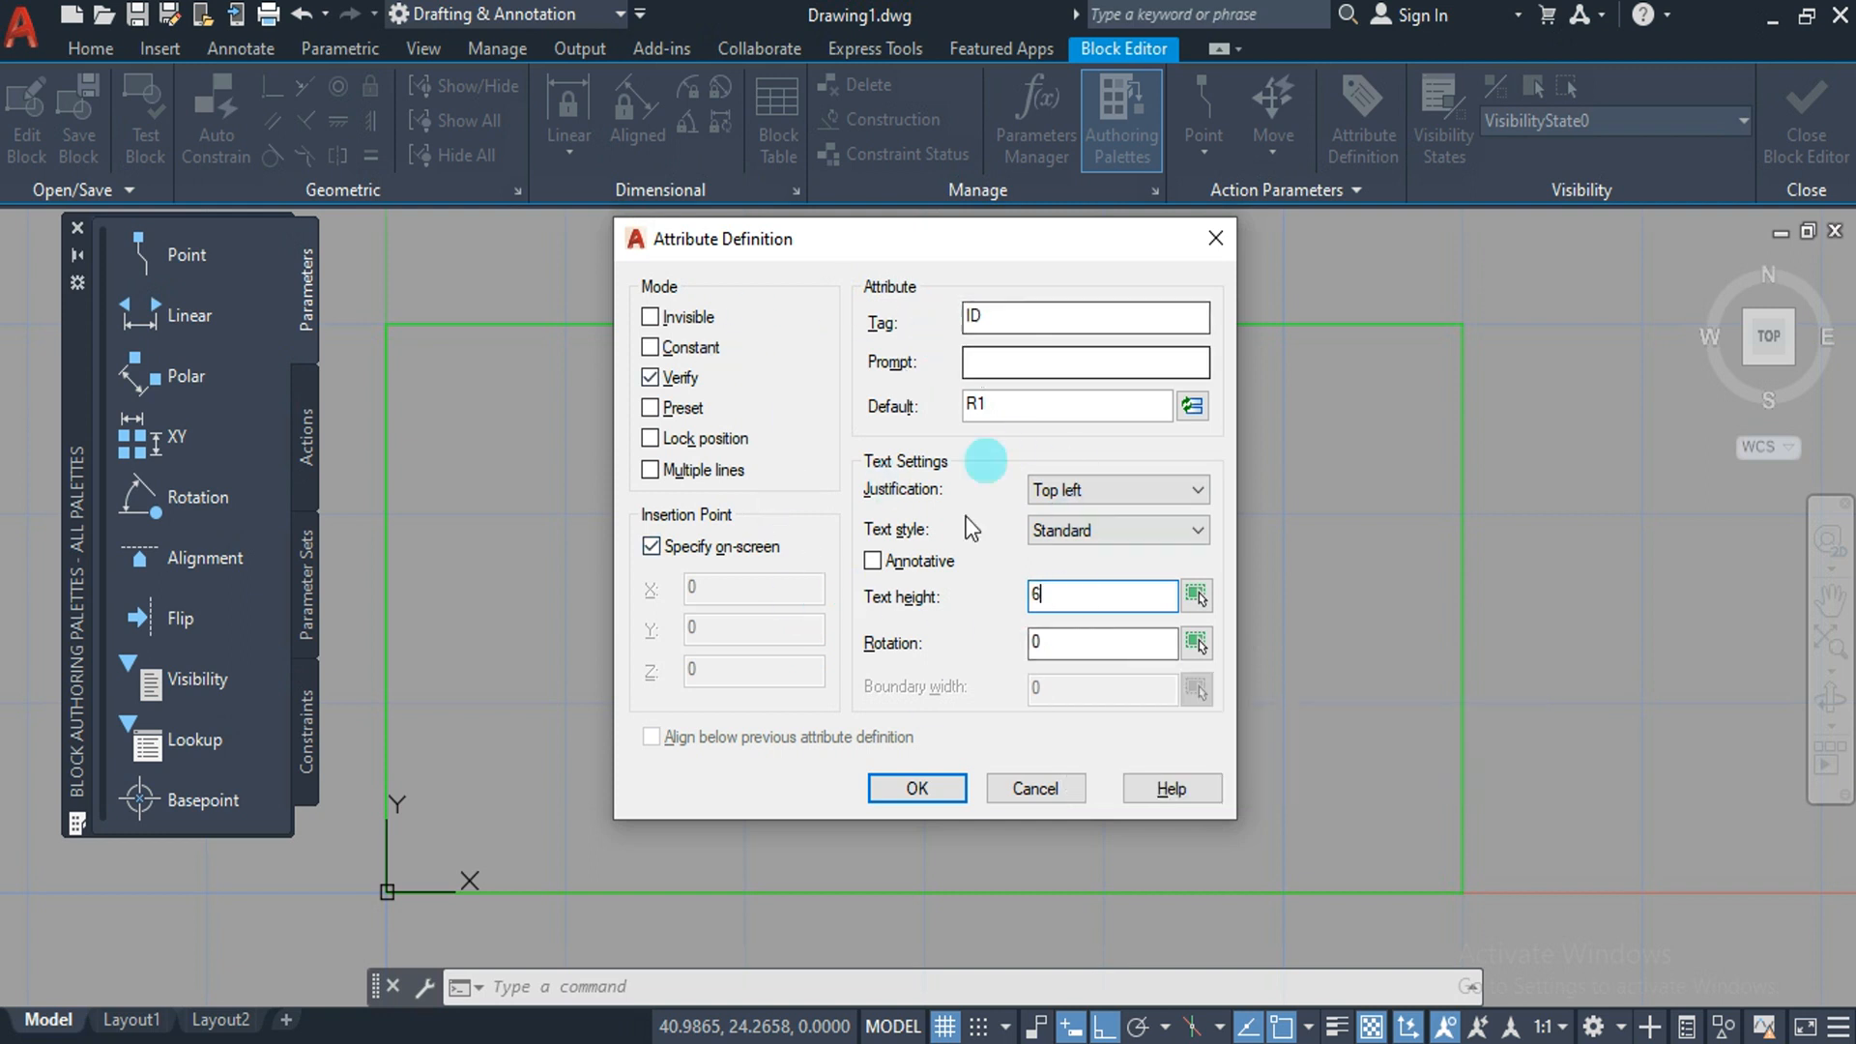
left_click(901, 787)
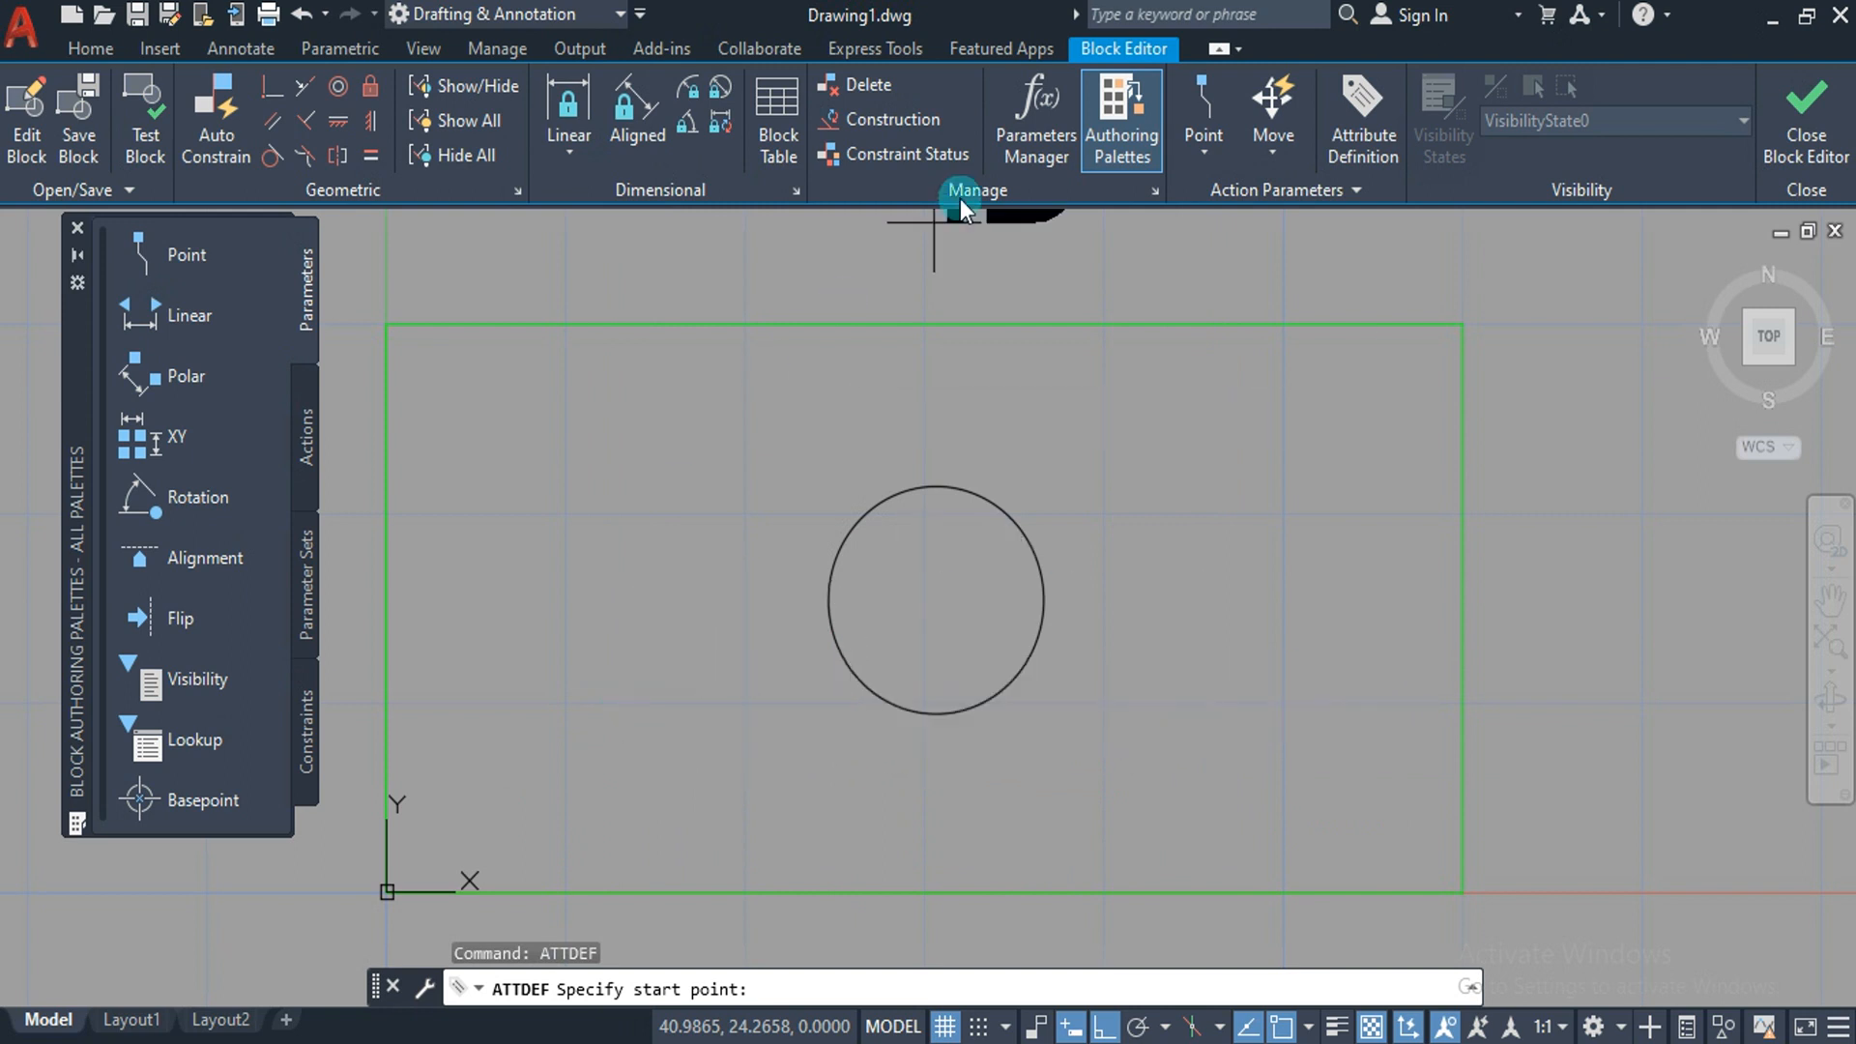
left_click(1092, 45)
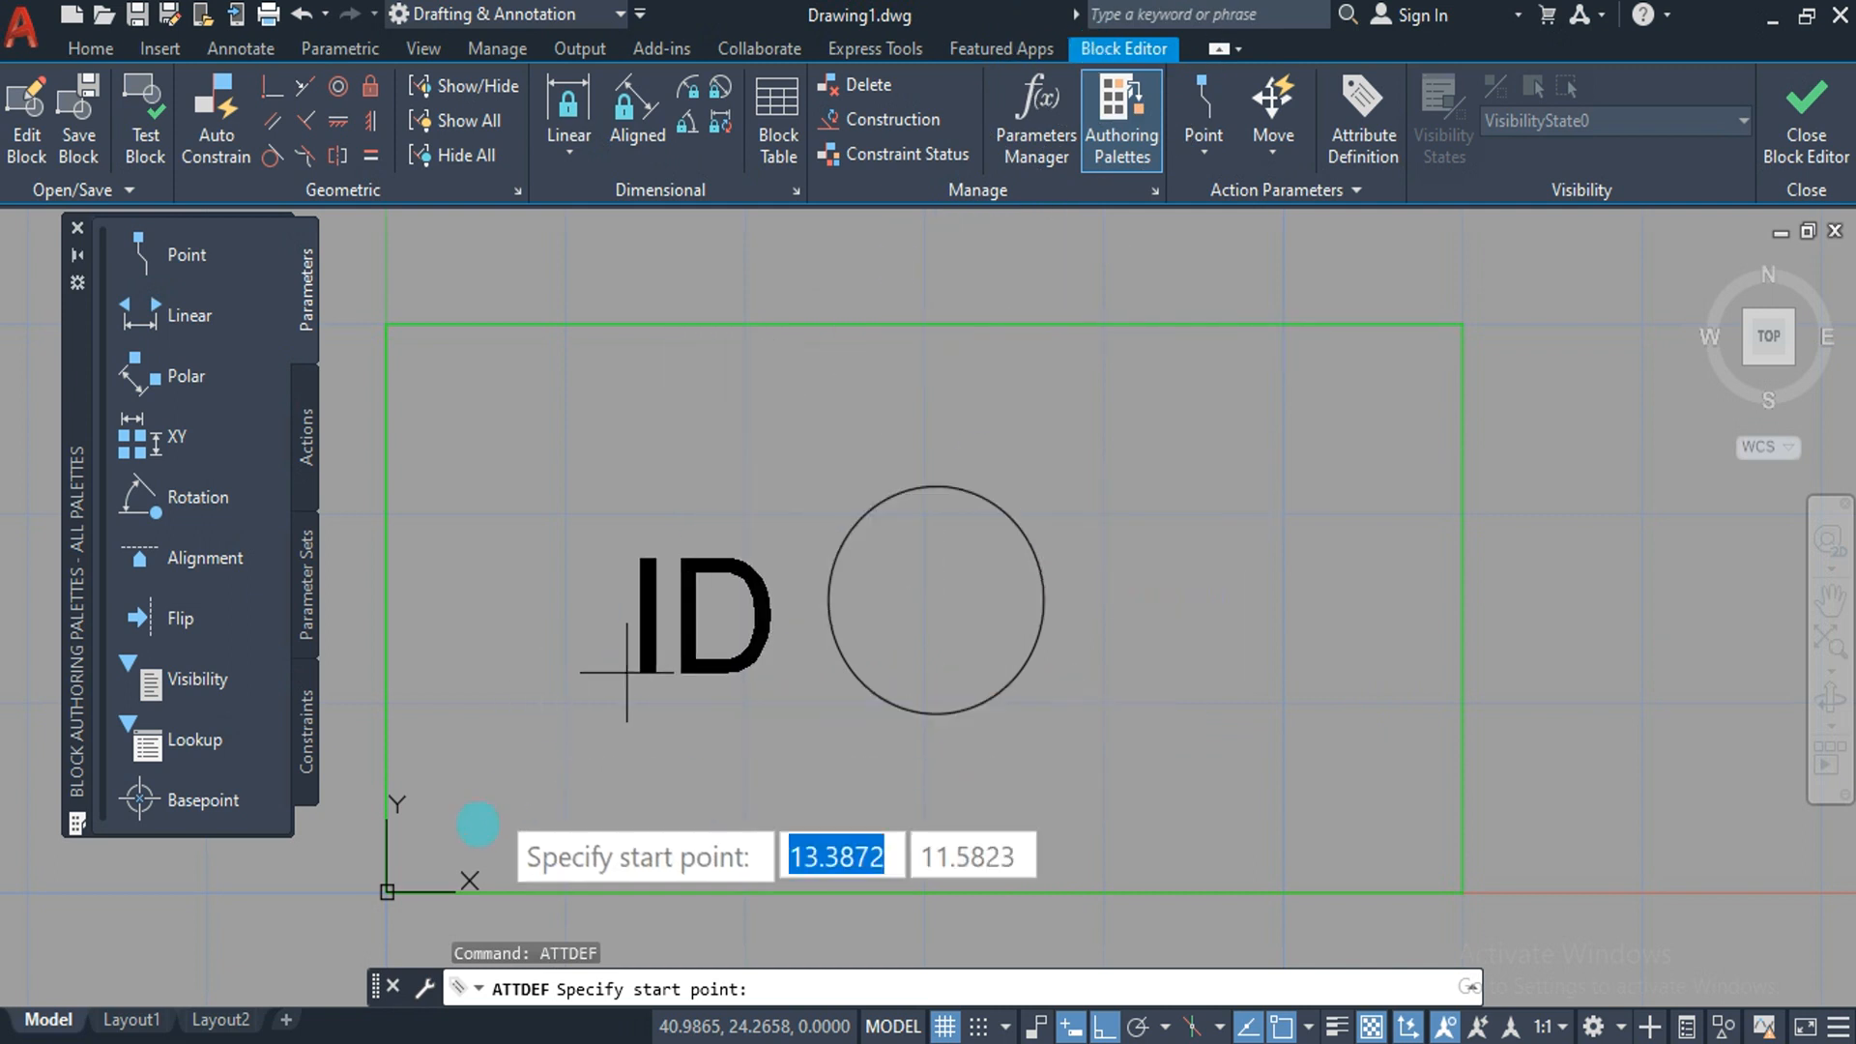
left_click(480, 808)
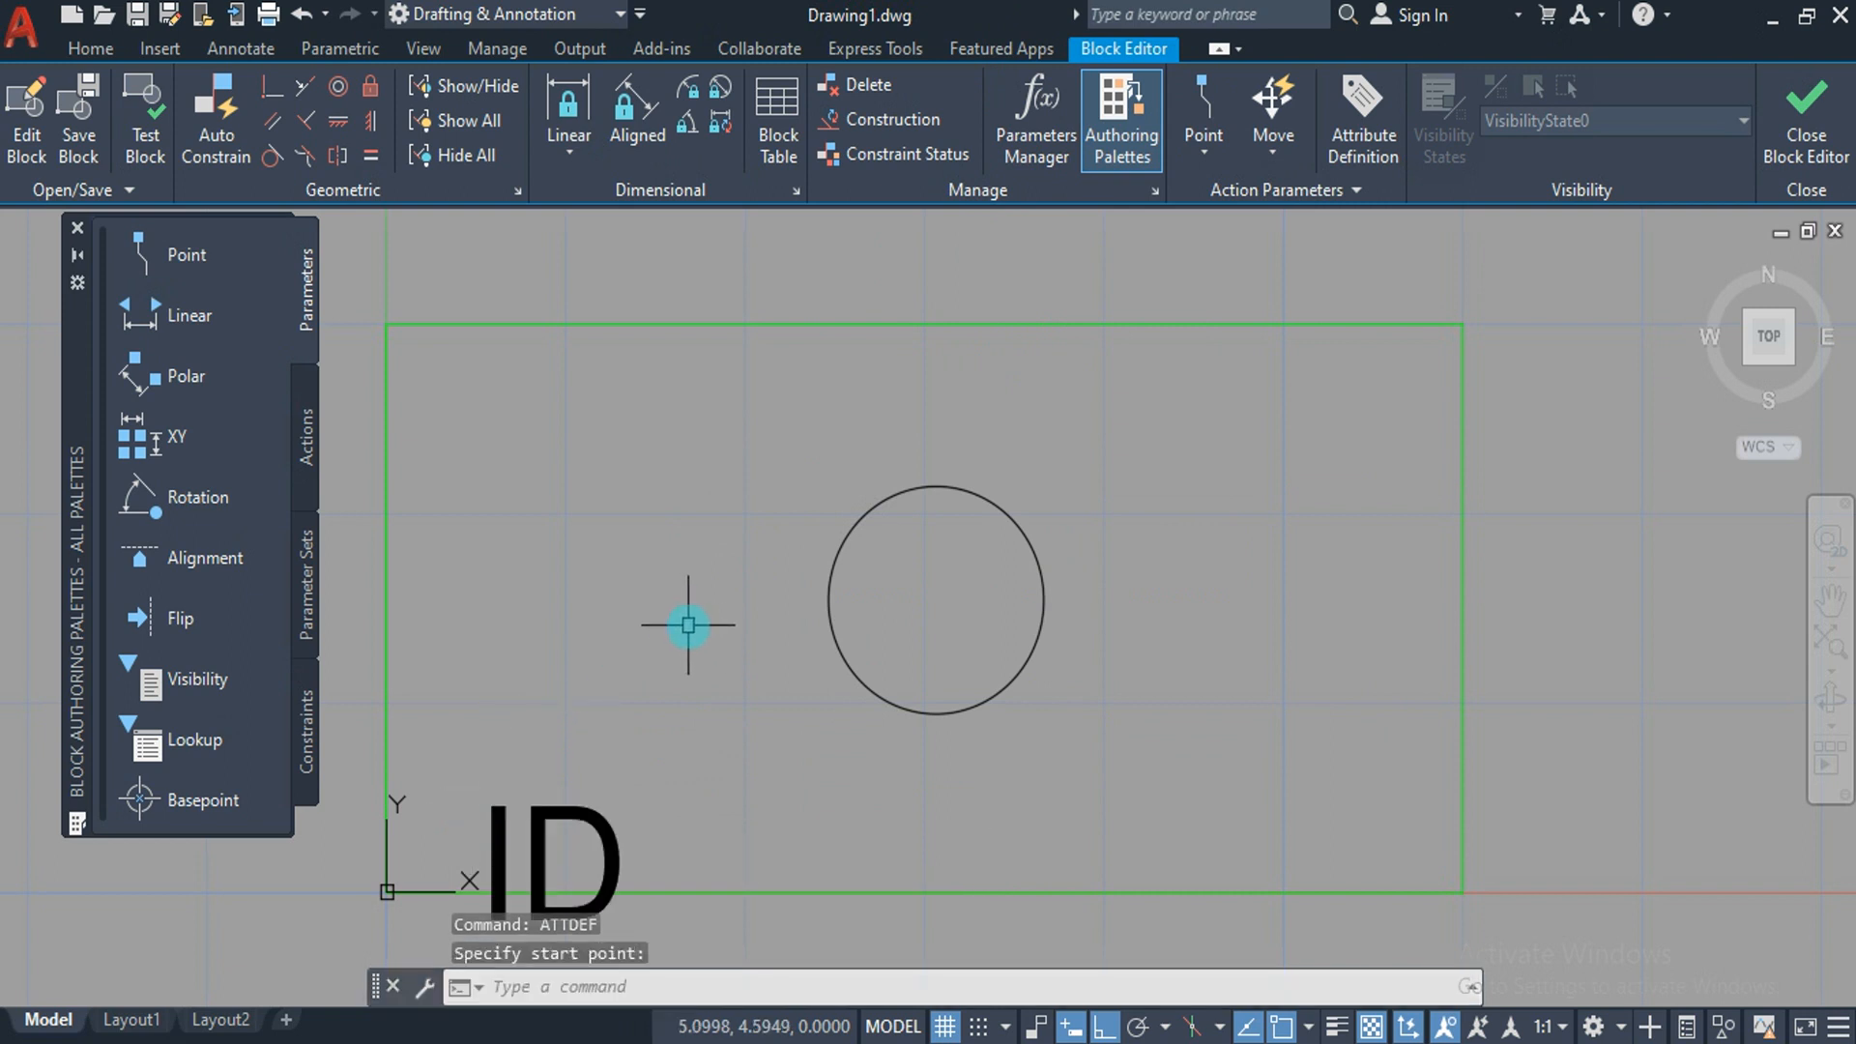
Start a second attribute definition with tag LENGTH and default 60, turning Verify mode off and Invisible mode on.
type("ATTD")
type("EF")
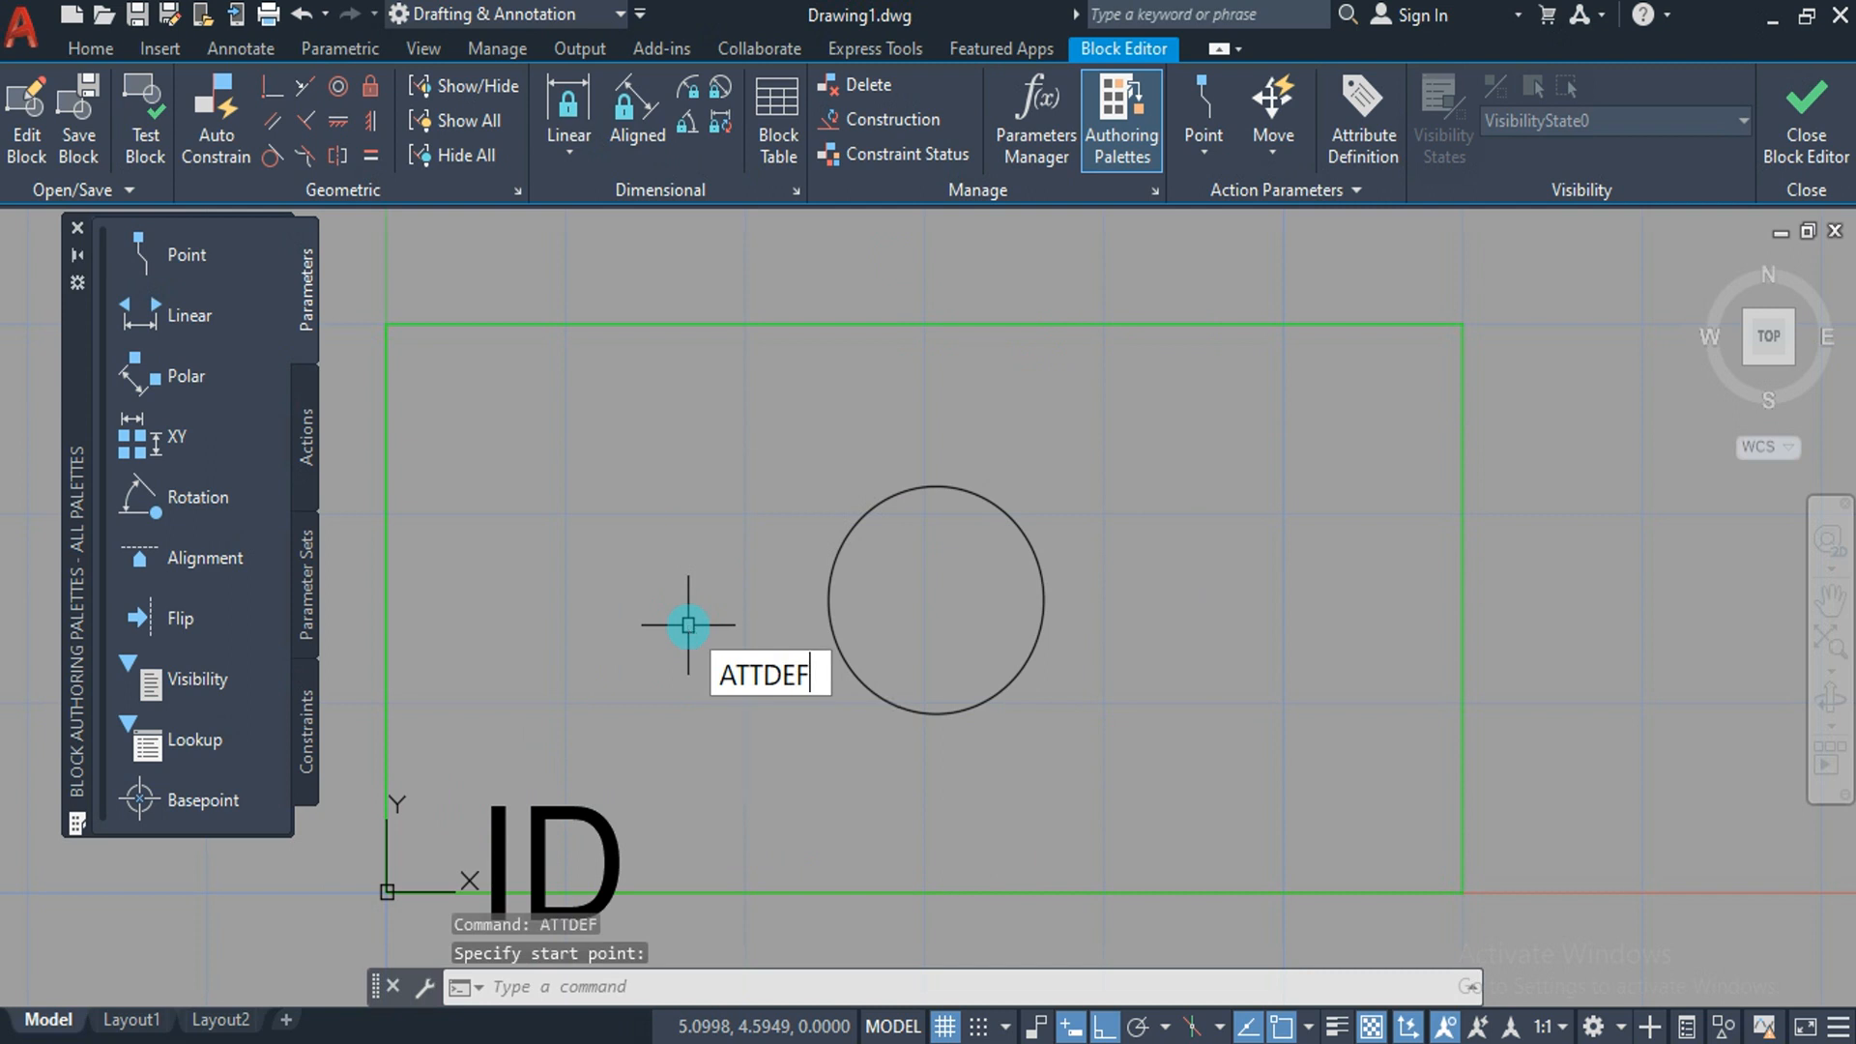
key("Return")
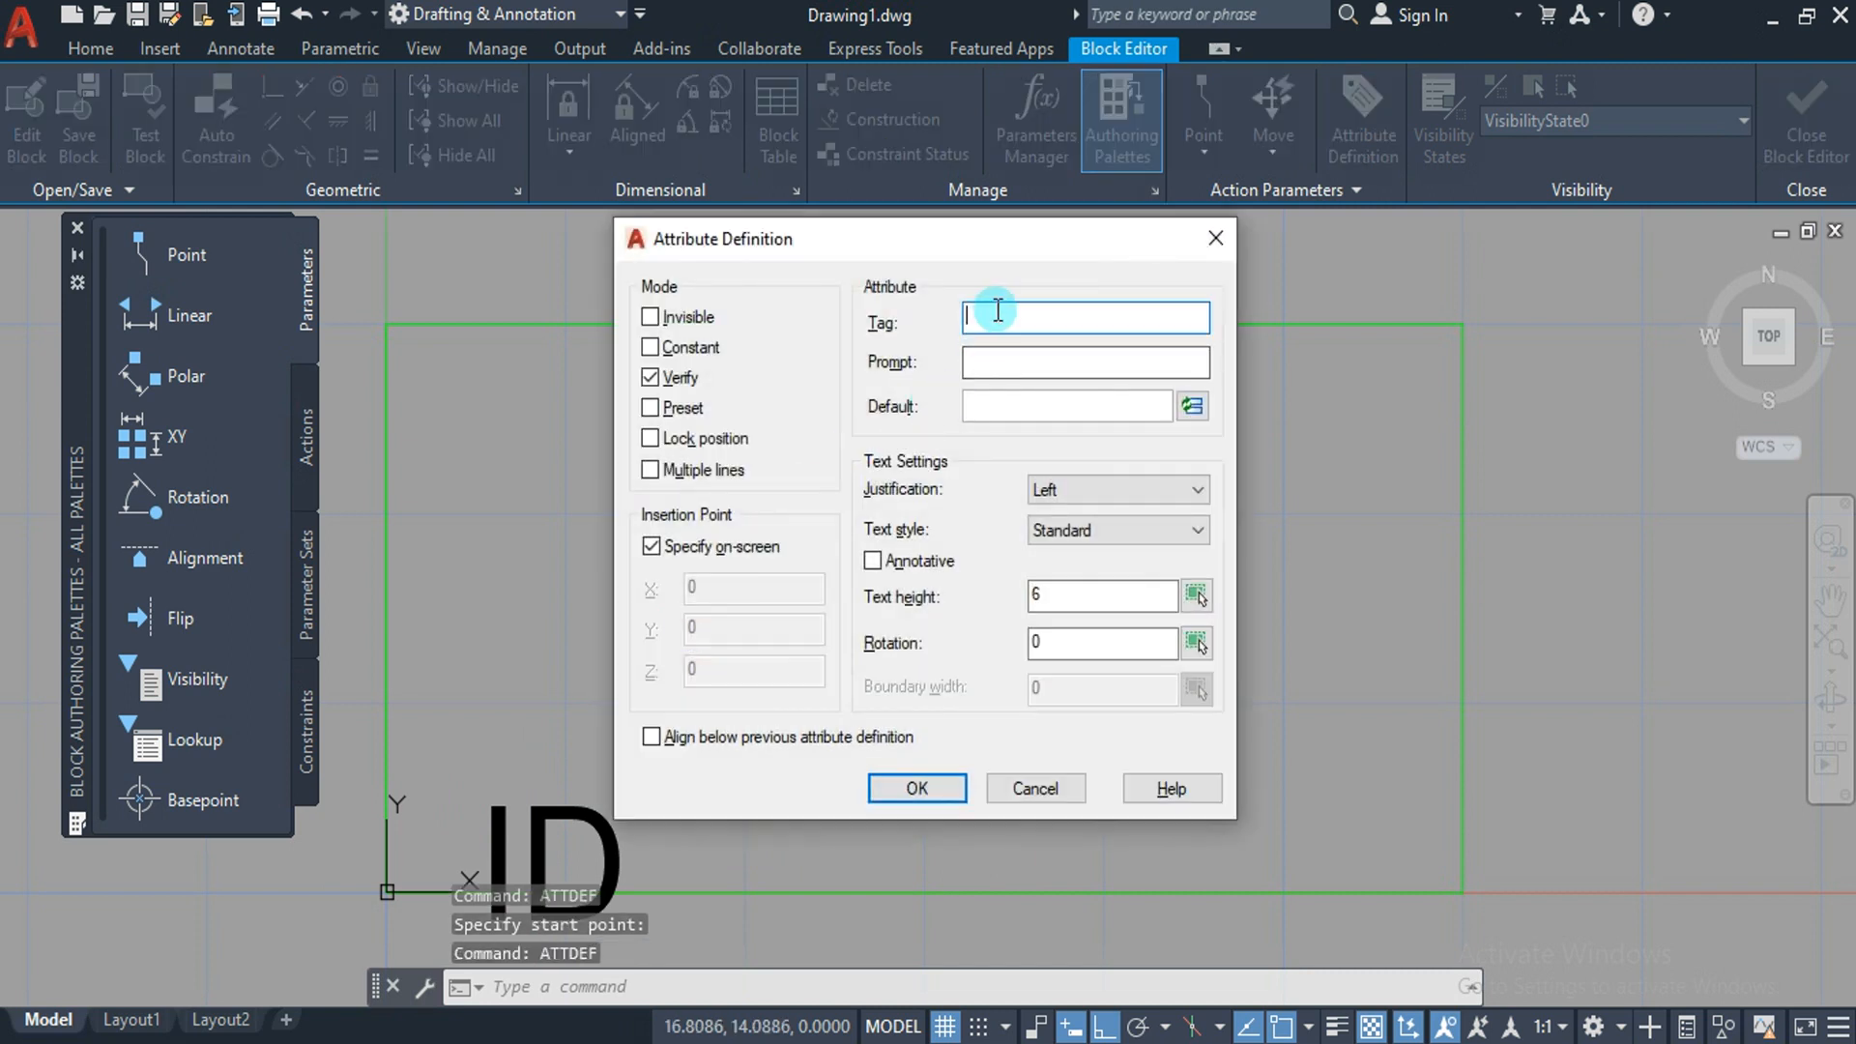
type("LENGTH")
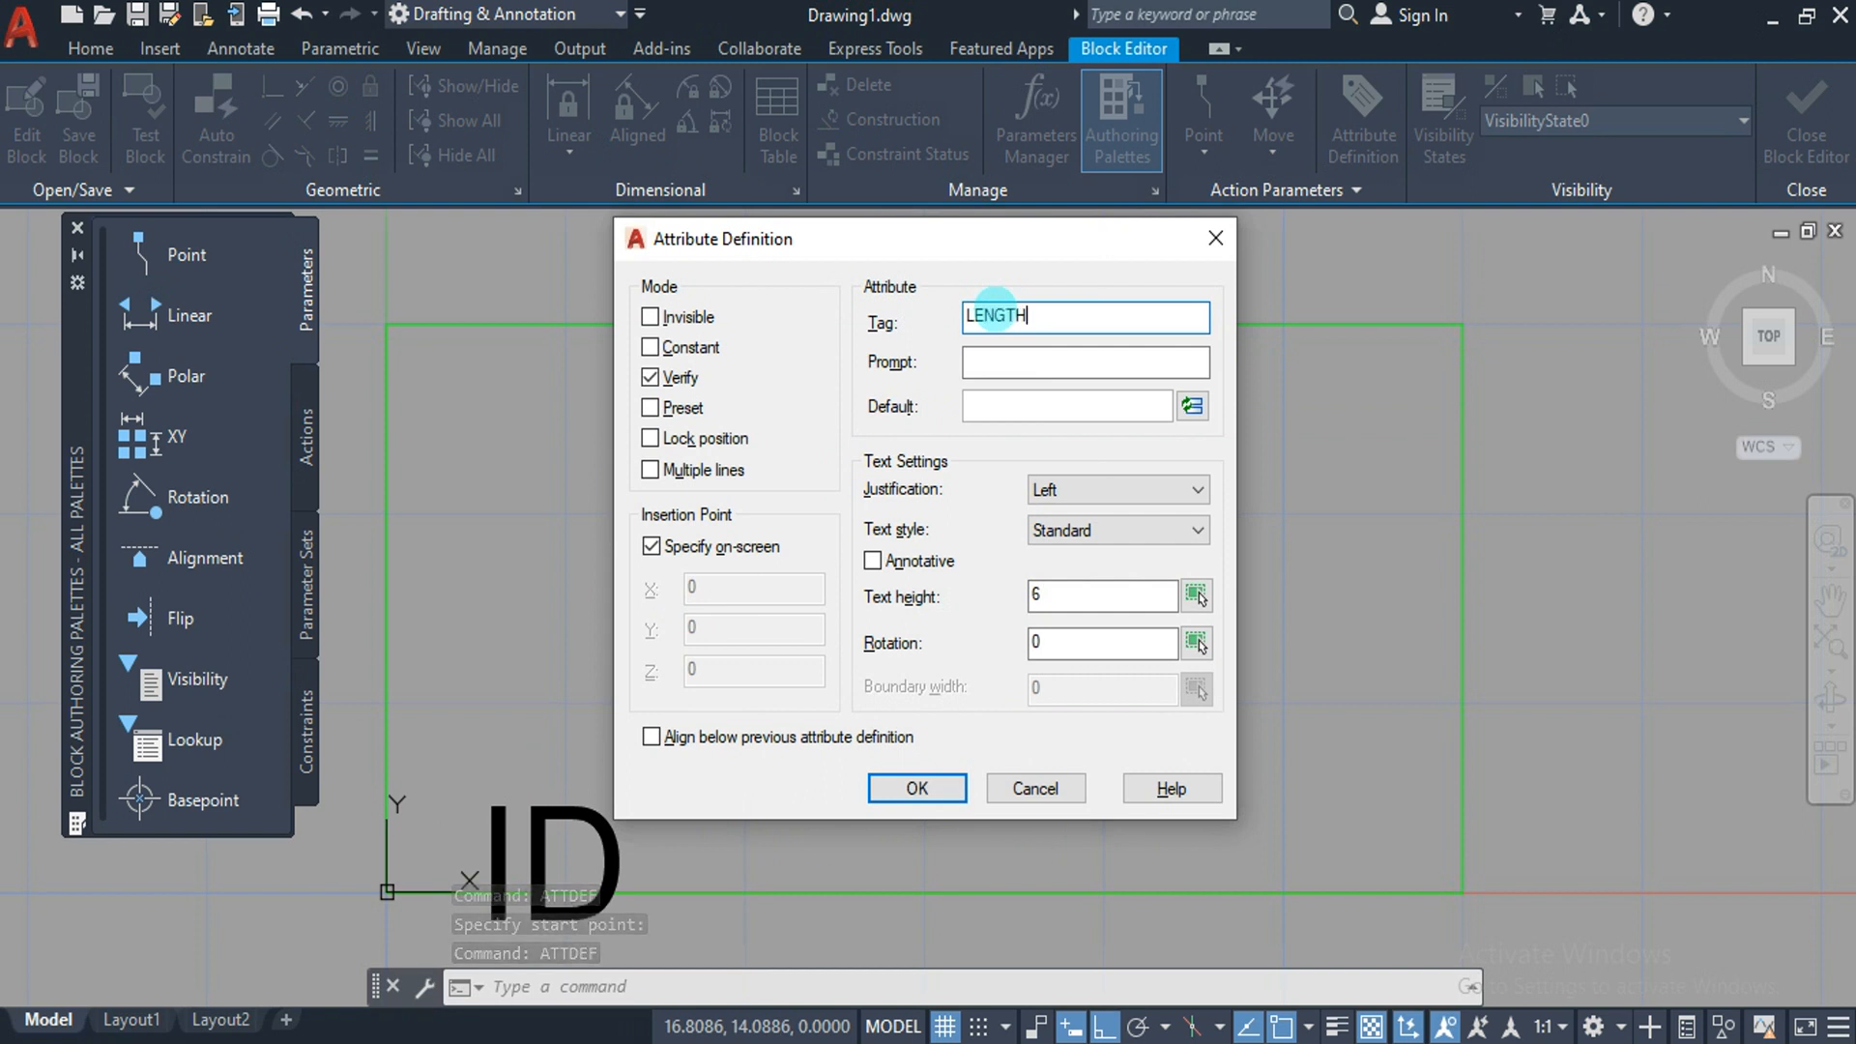
left_click(982, 404)
type("60")
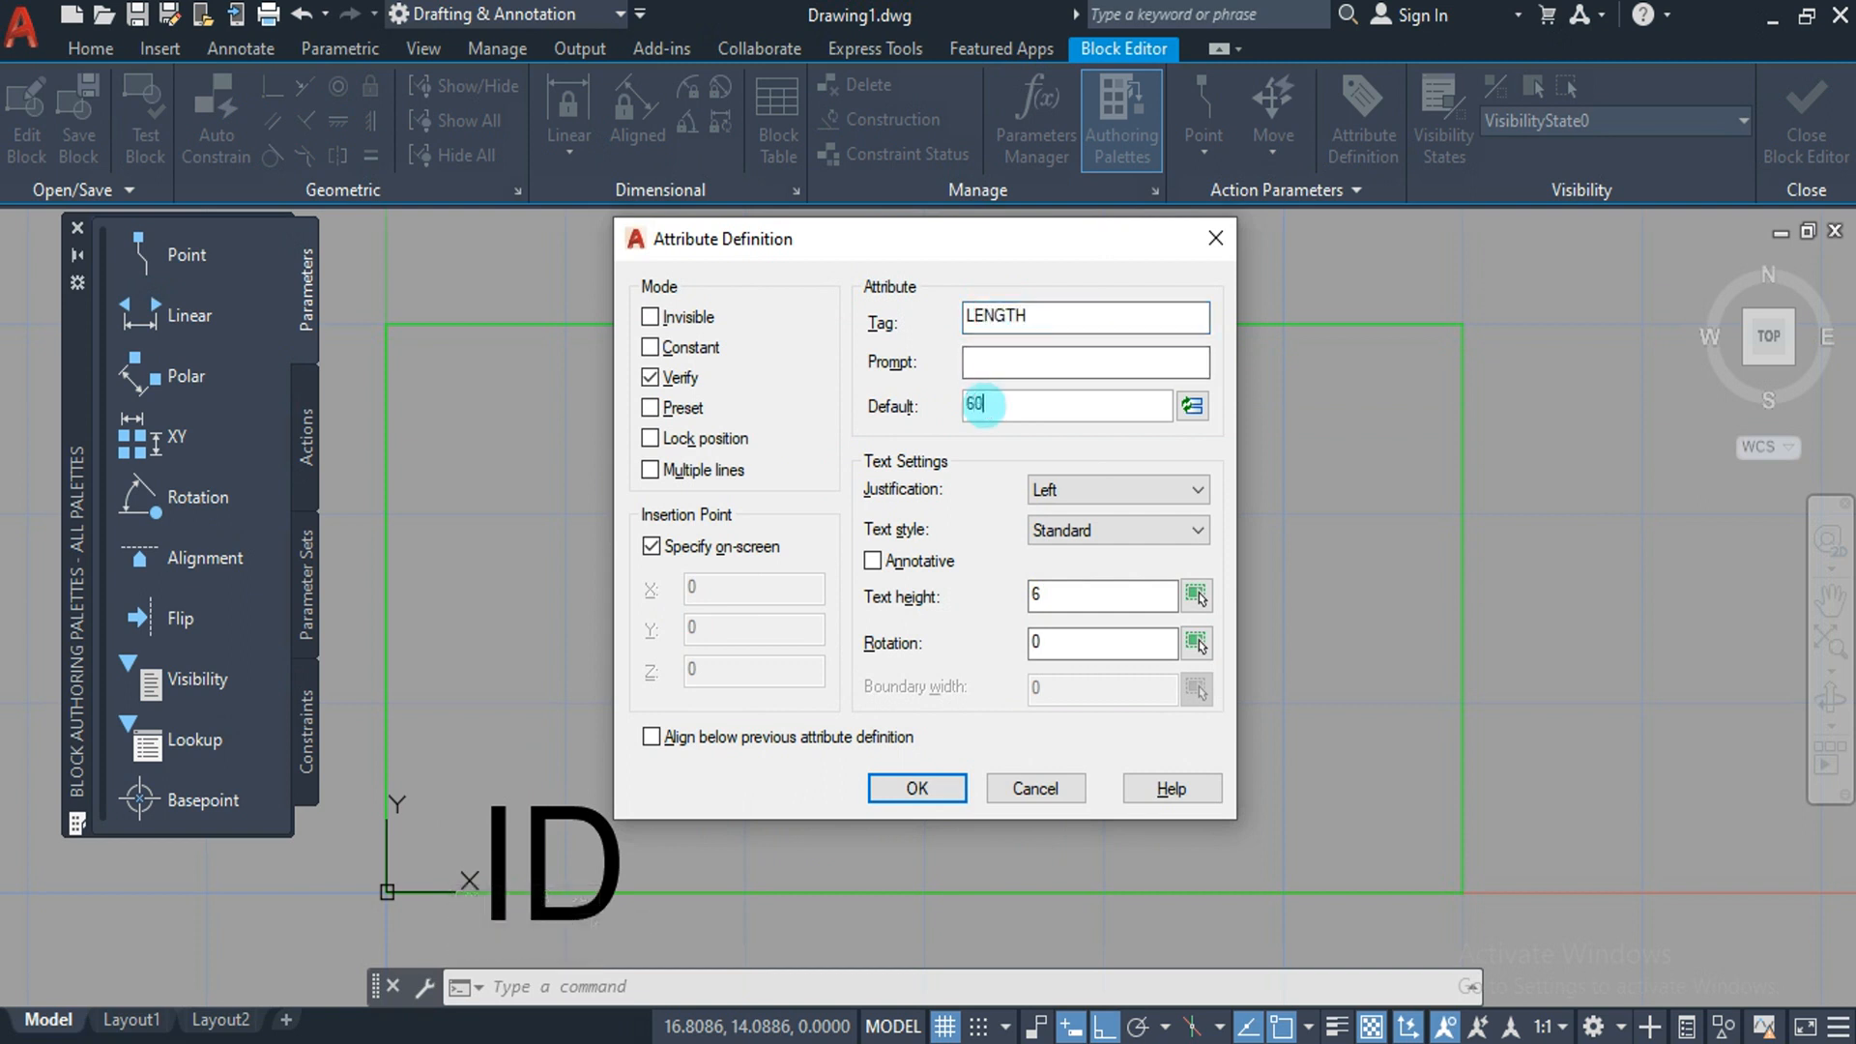
left_click(650, 377)
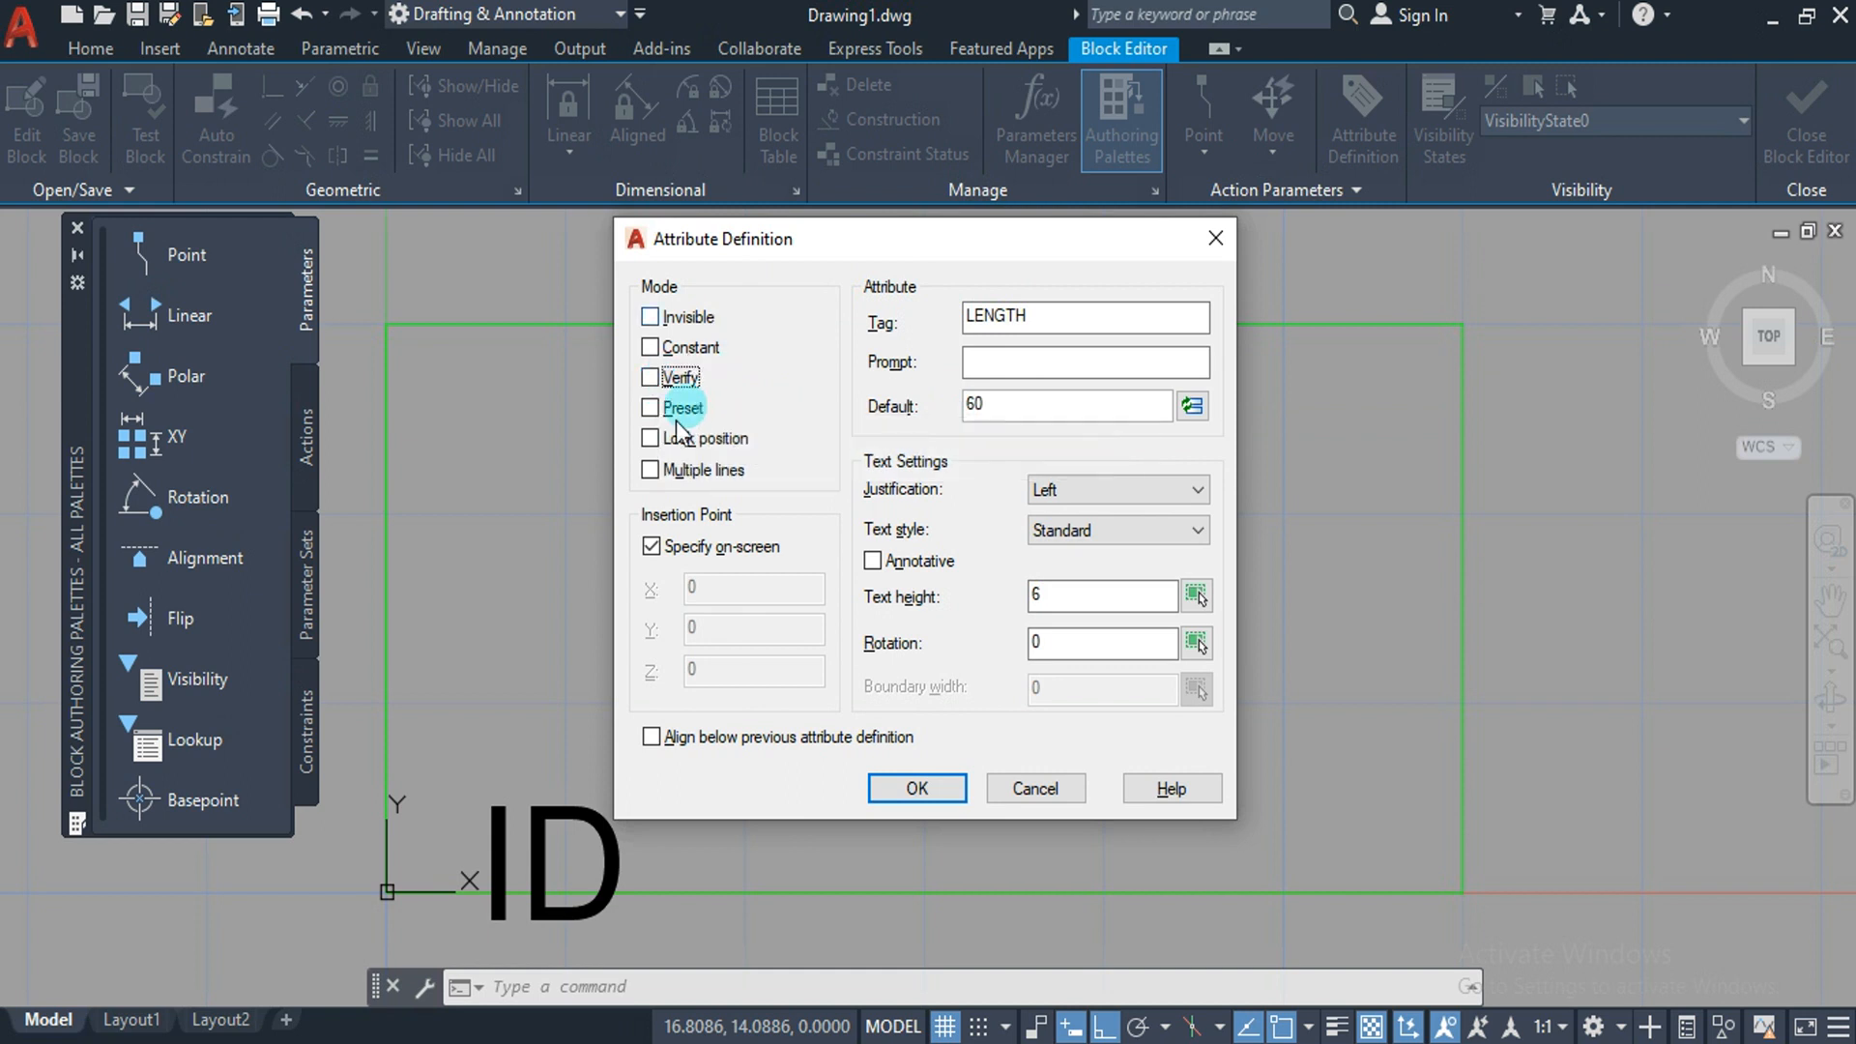
left_click(675, 317)
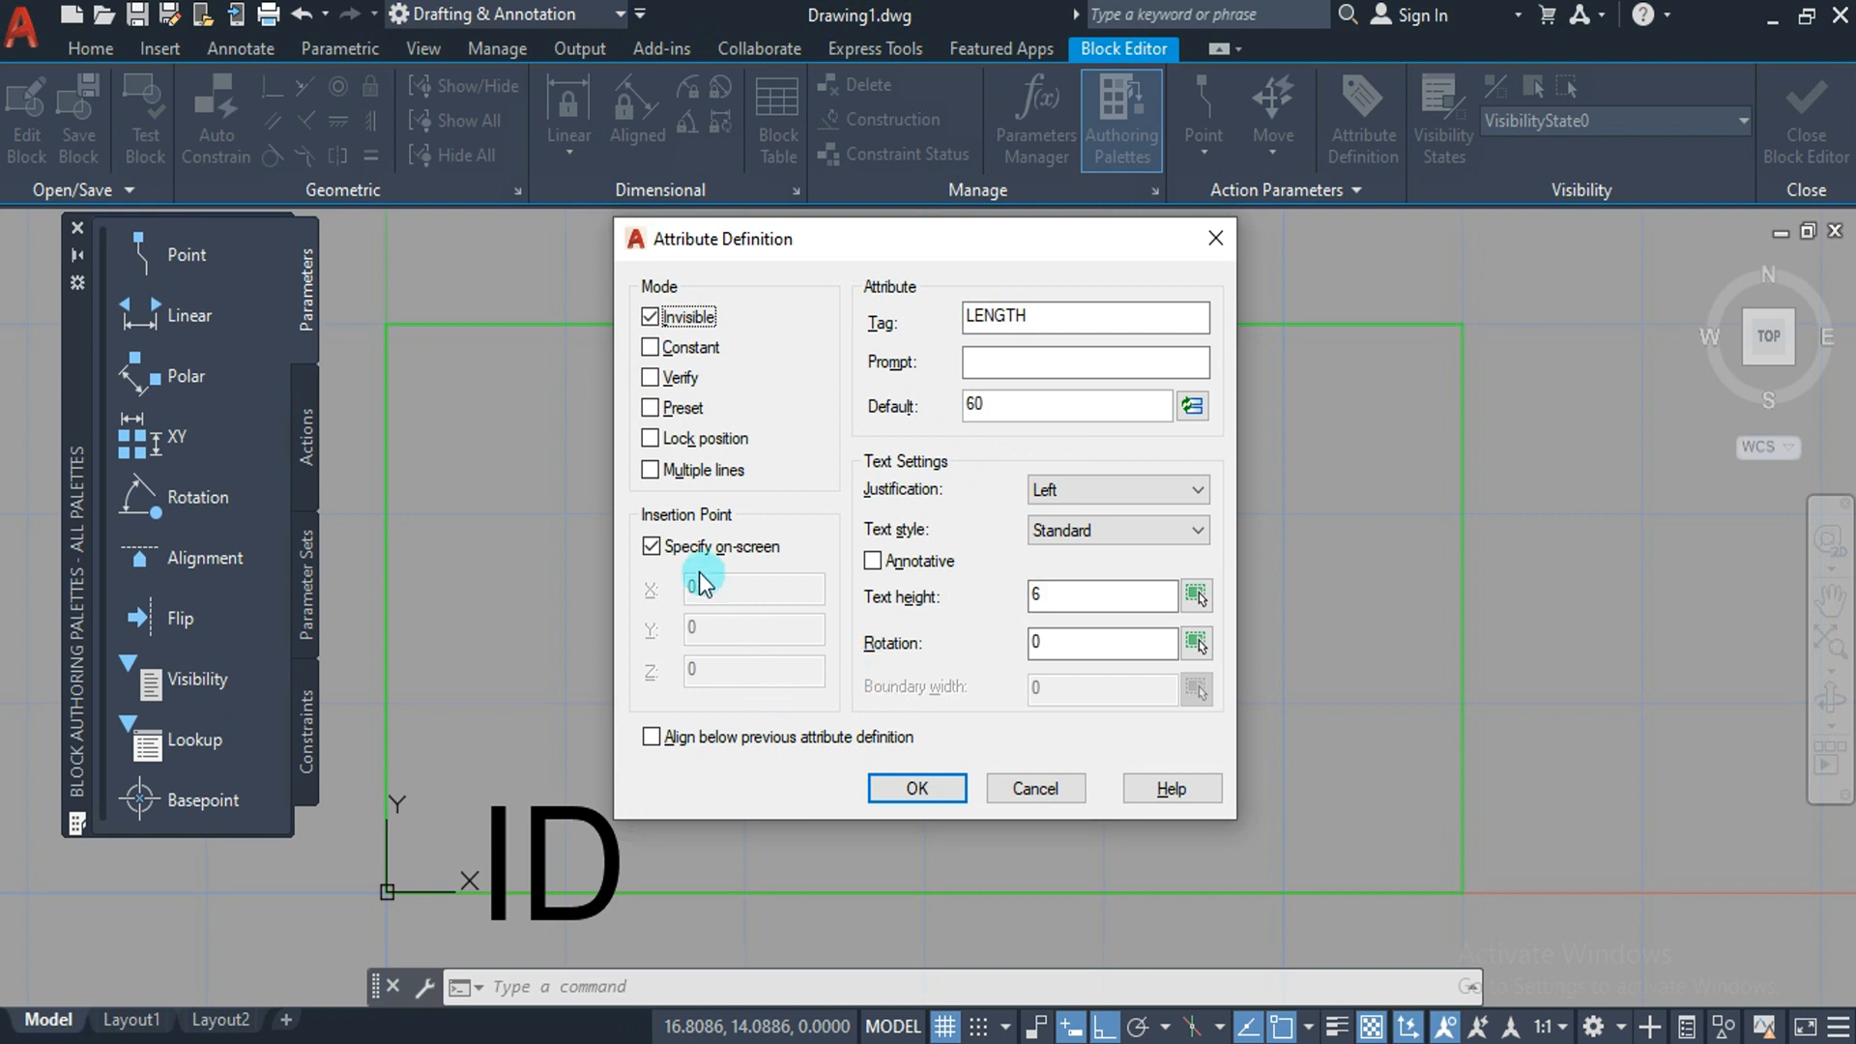
Try the coordinate insertion point and alignment below the previous attribute, restoring on-screen placement for the LENGTH attribute.
left_click(689, 547)
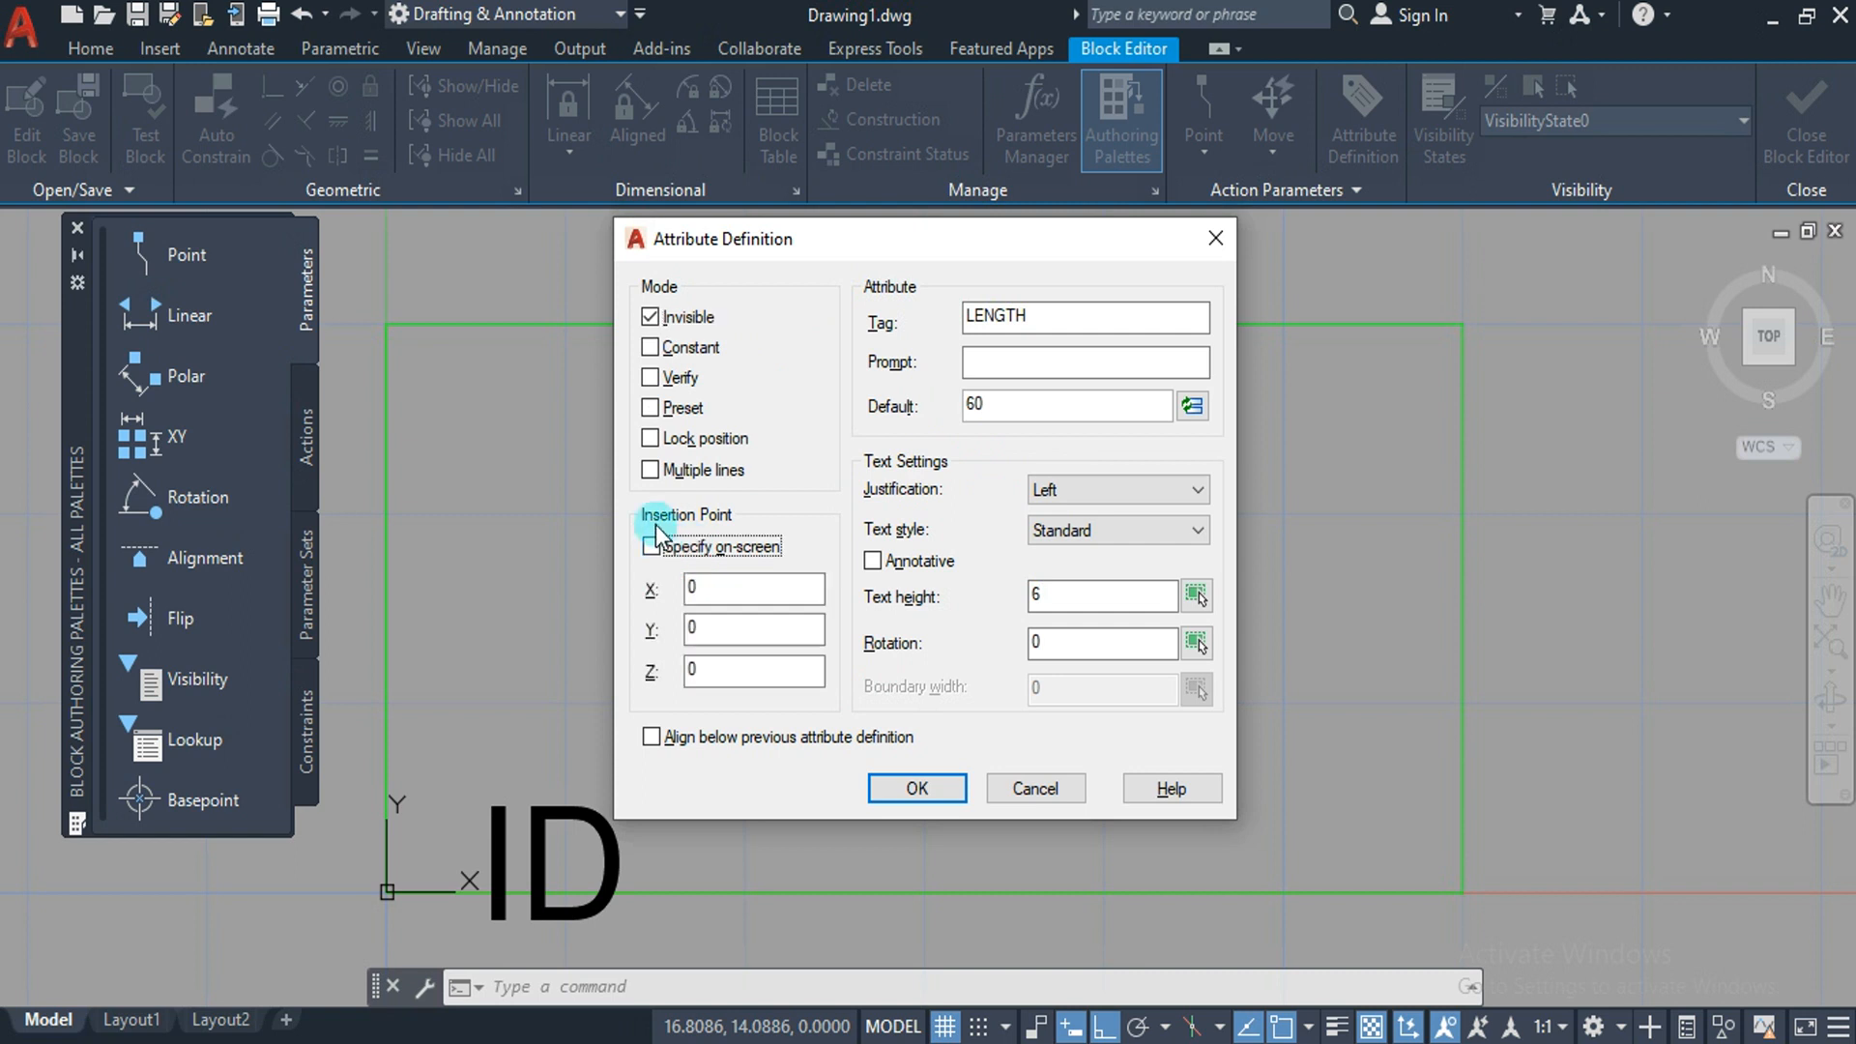
left_click(663, 546)
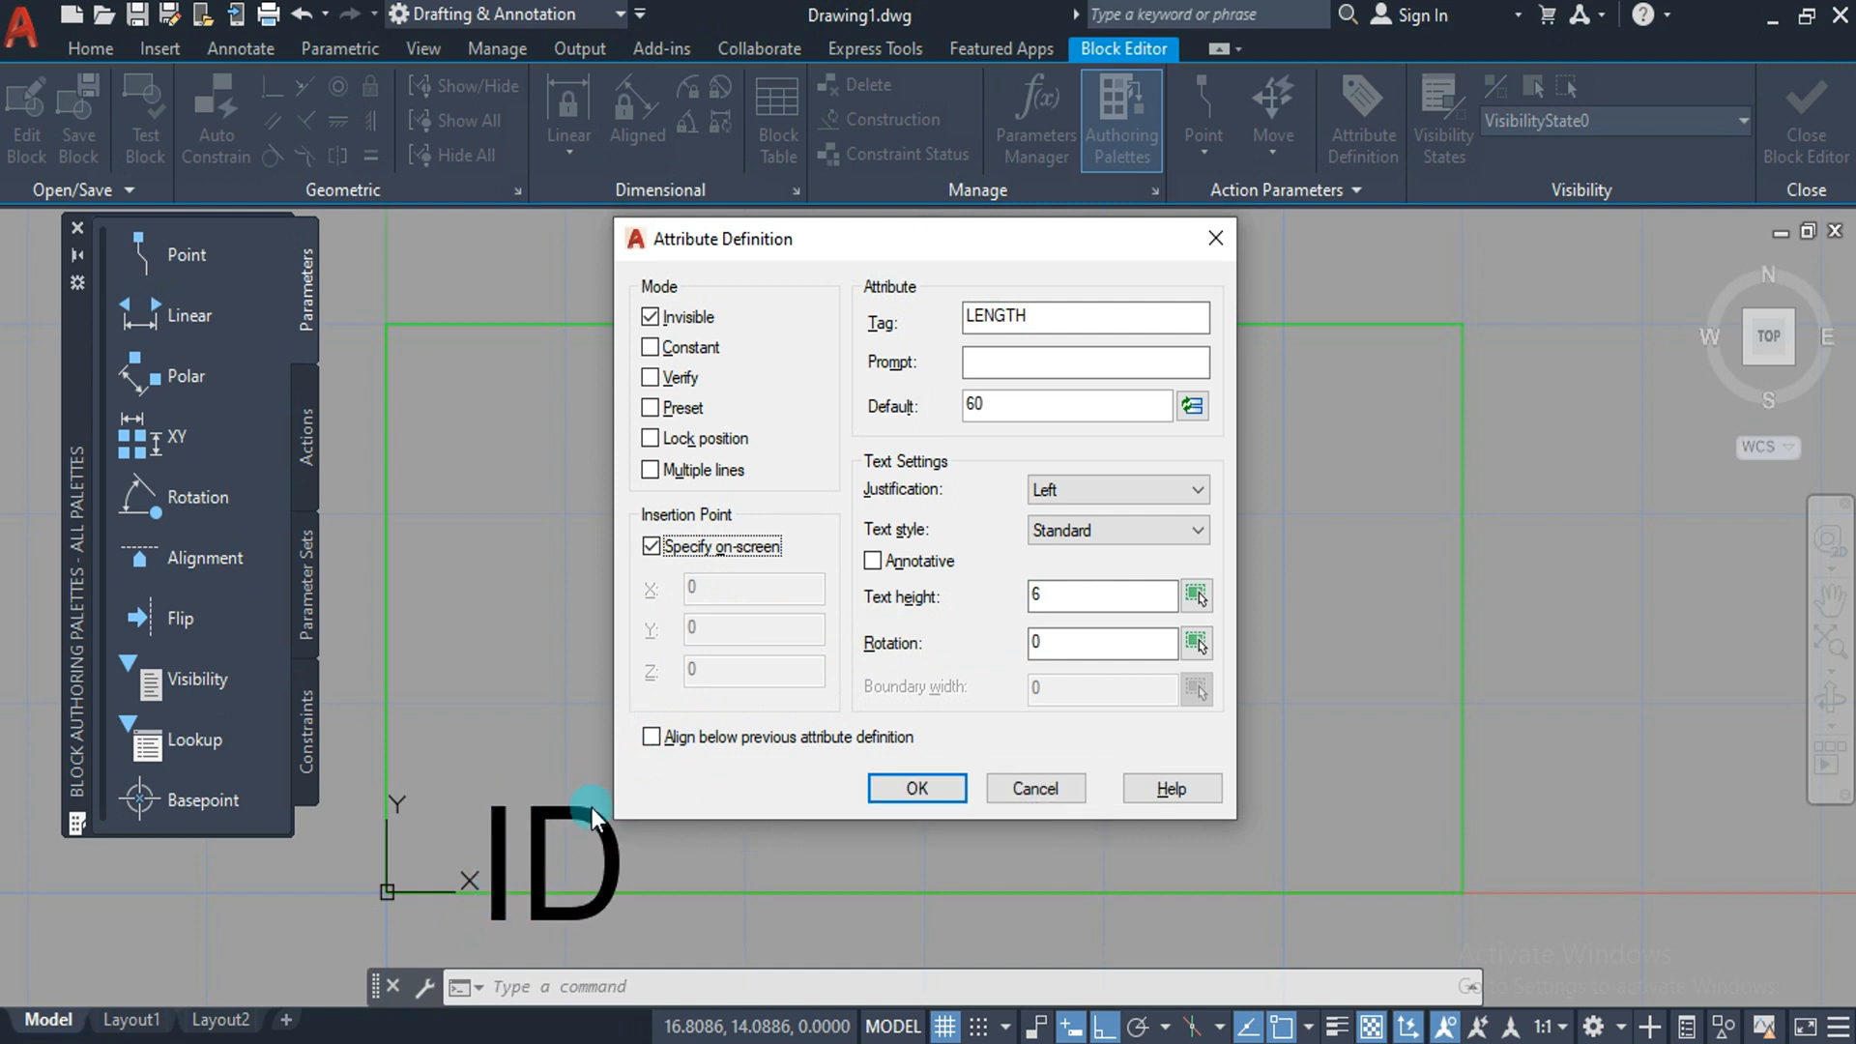
left_click(676, 738)
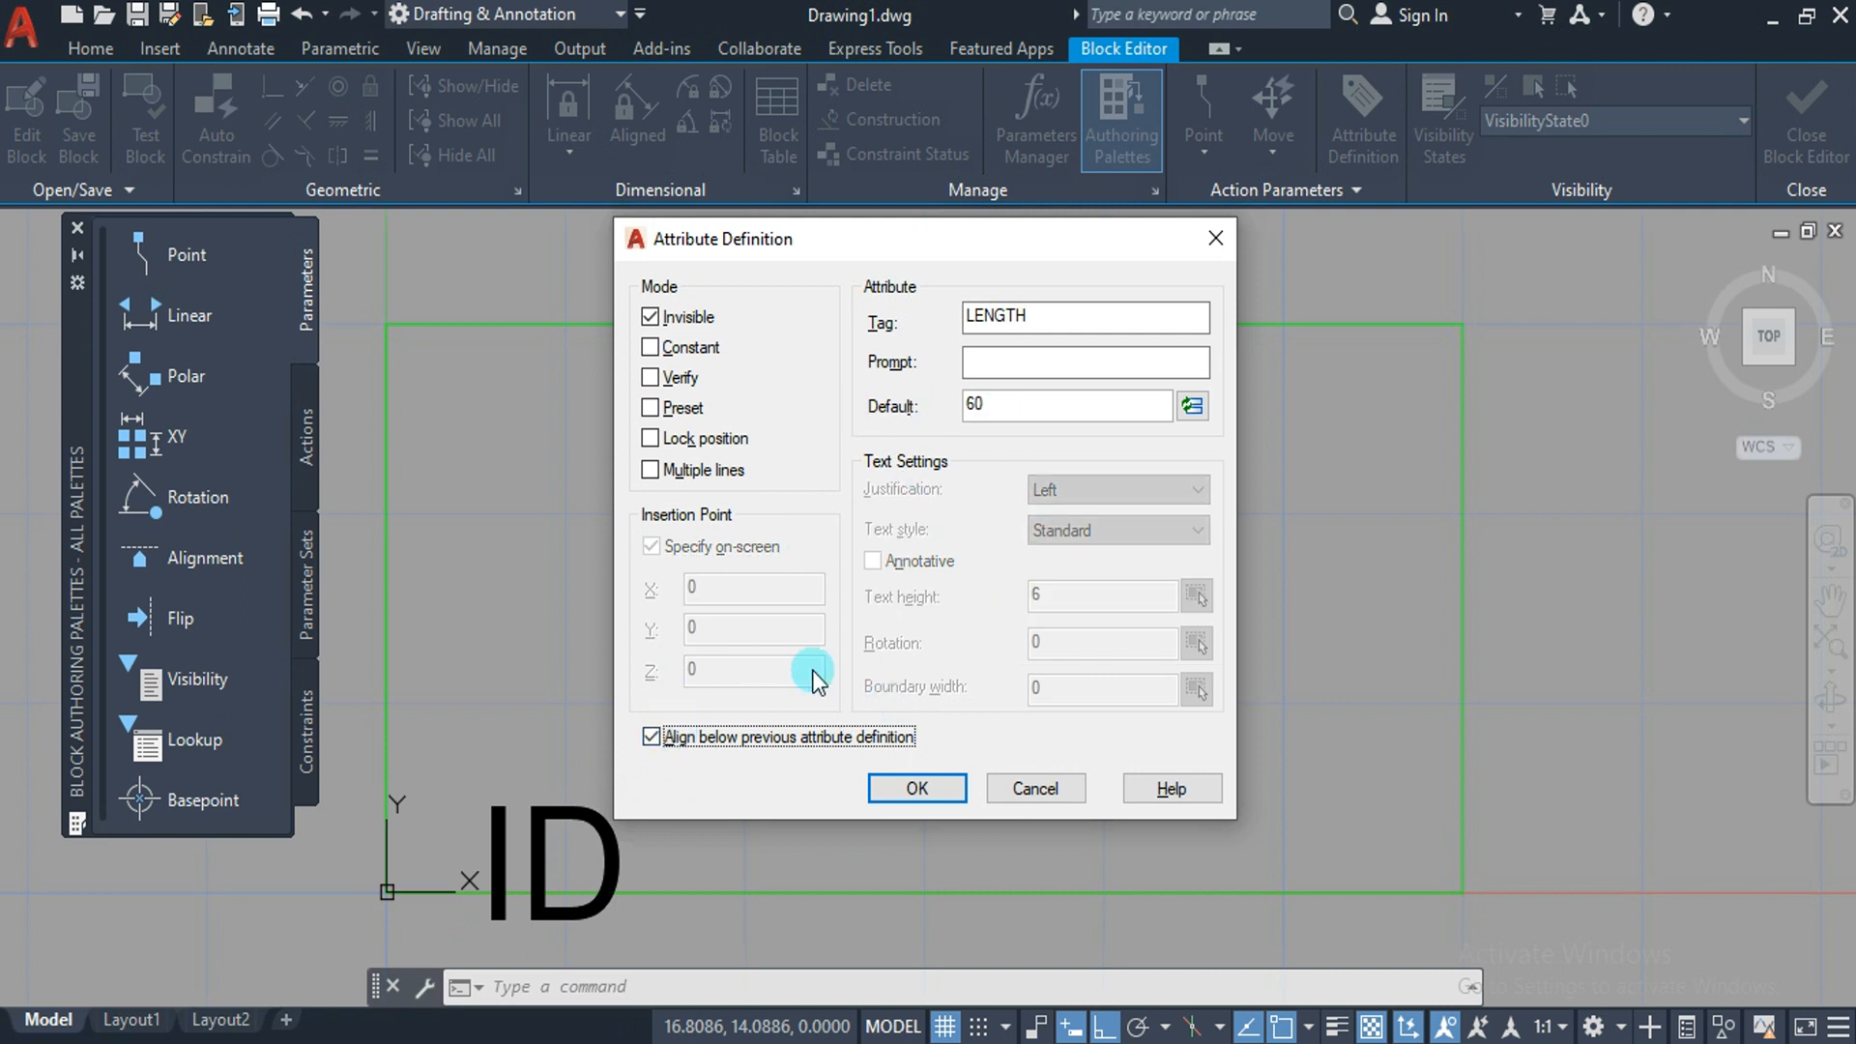
left_click(740, 739)
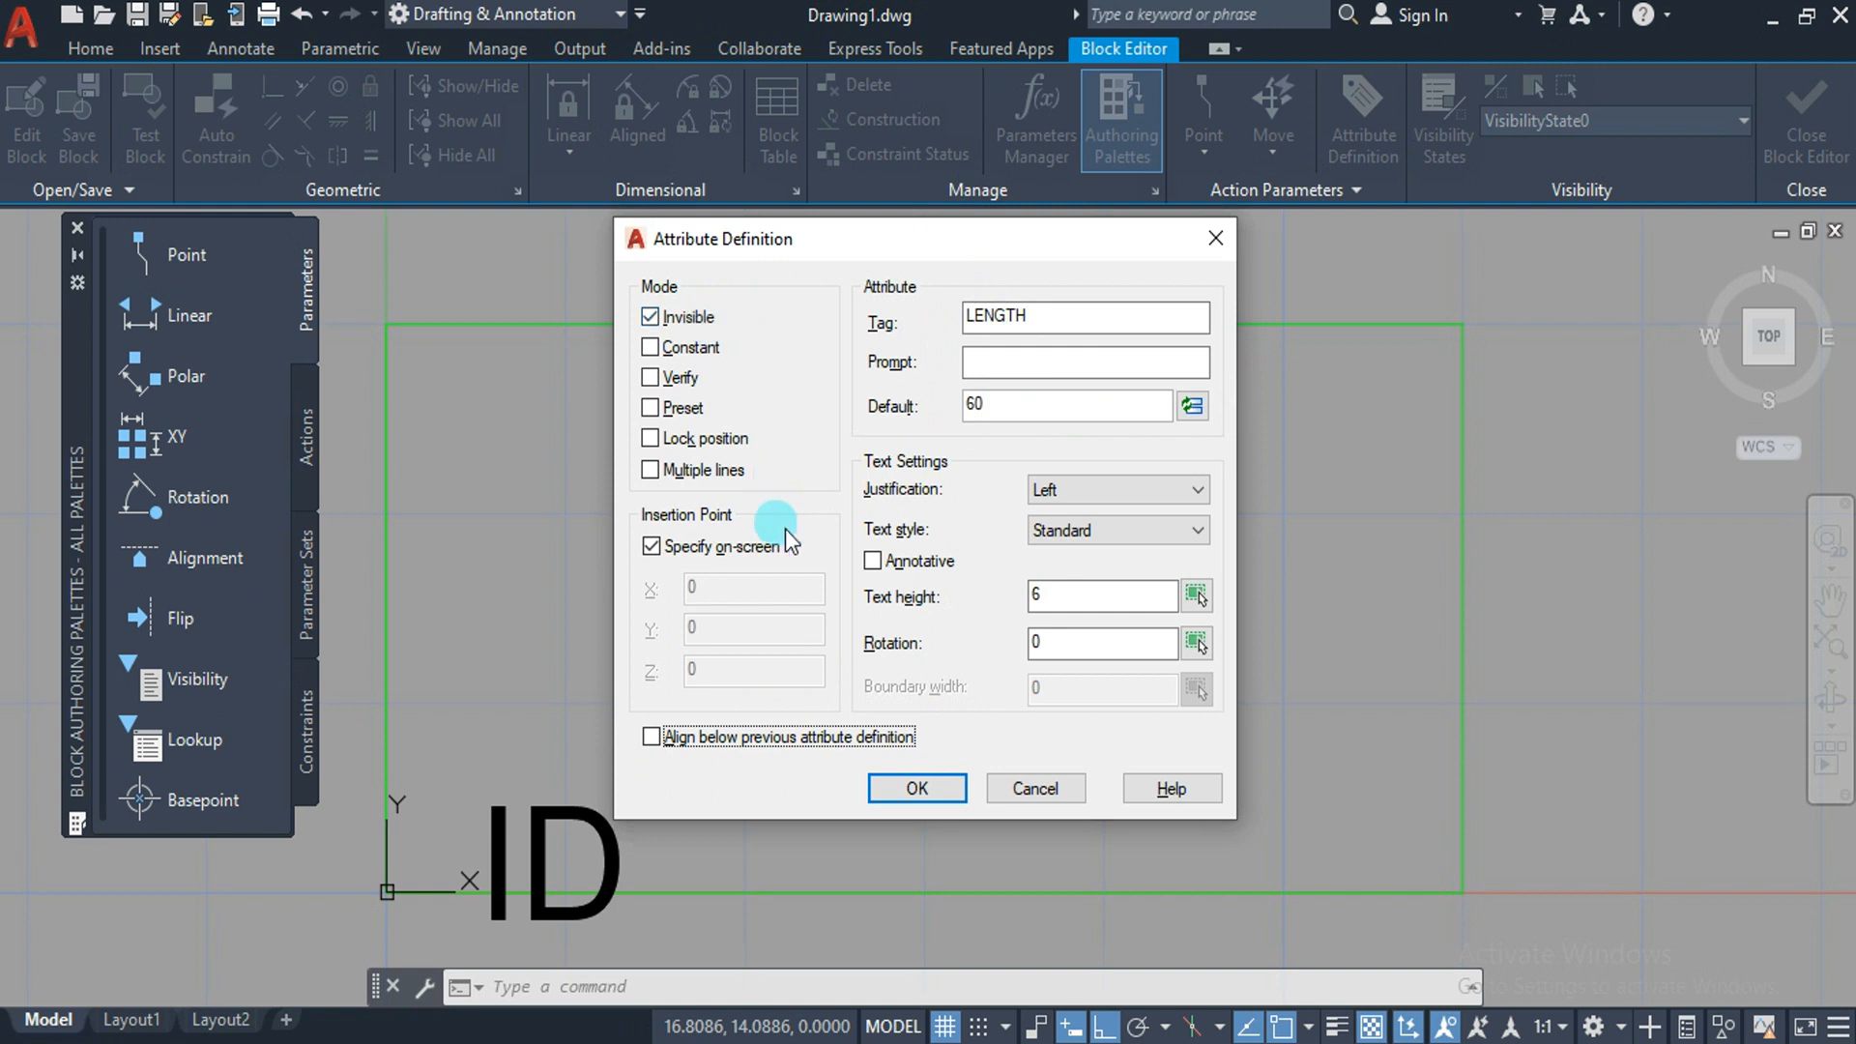
Accept the LENGTH definition and place its tag inside the rectangle near the lower edge, at about 20.2, 1.3.
left_click(916, 788)
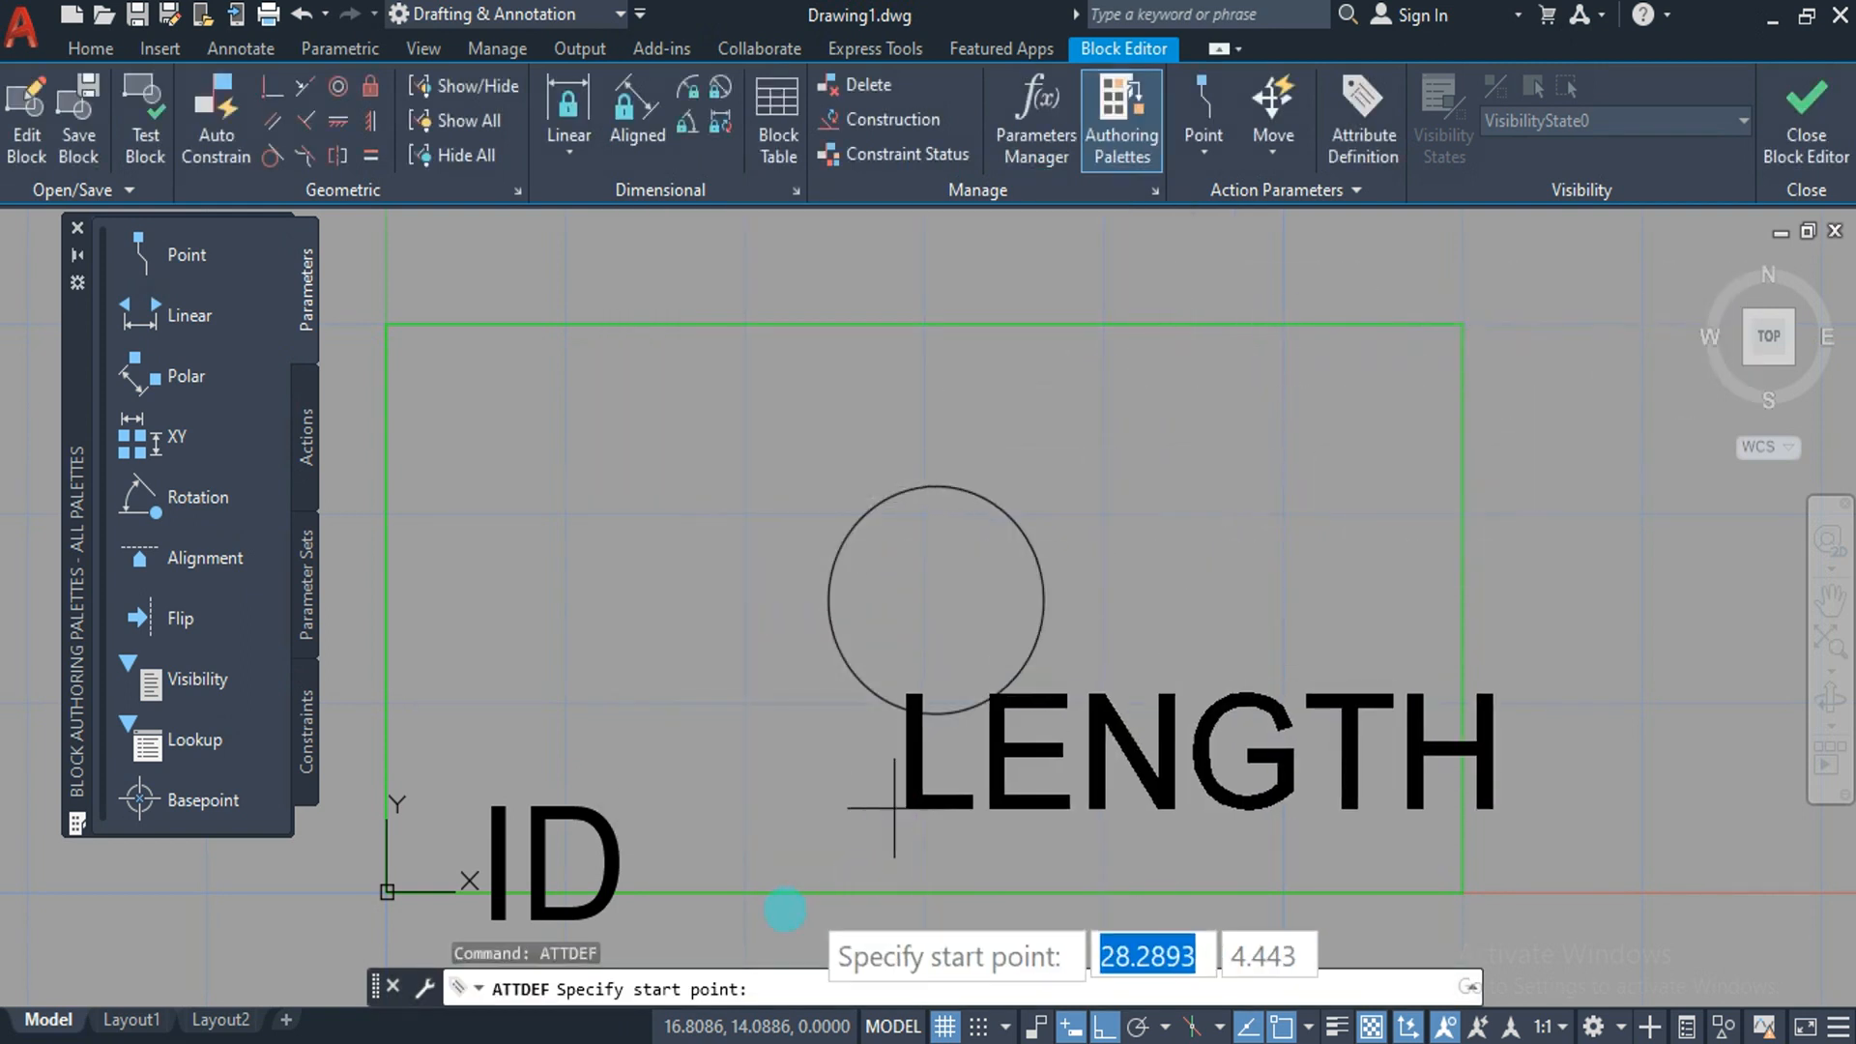
left_click(750, 863)
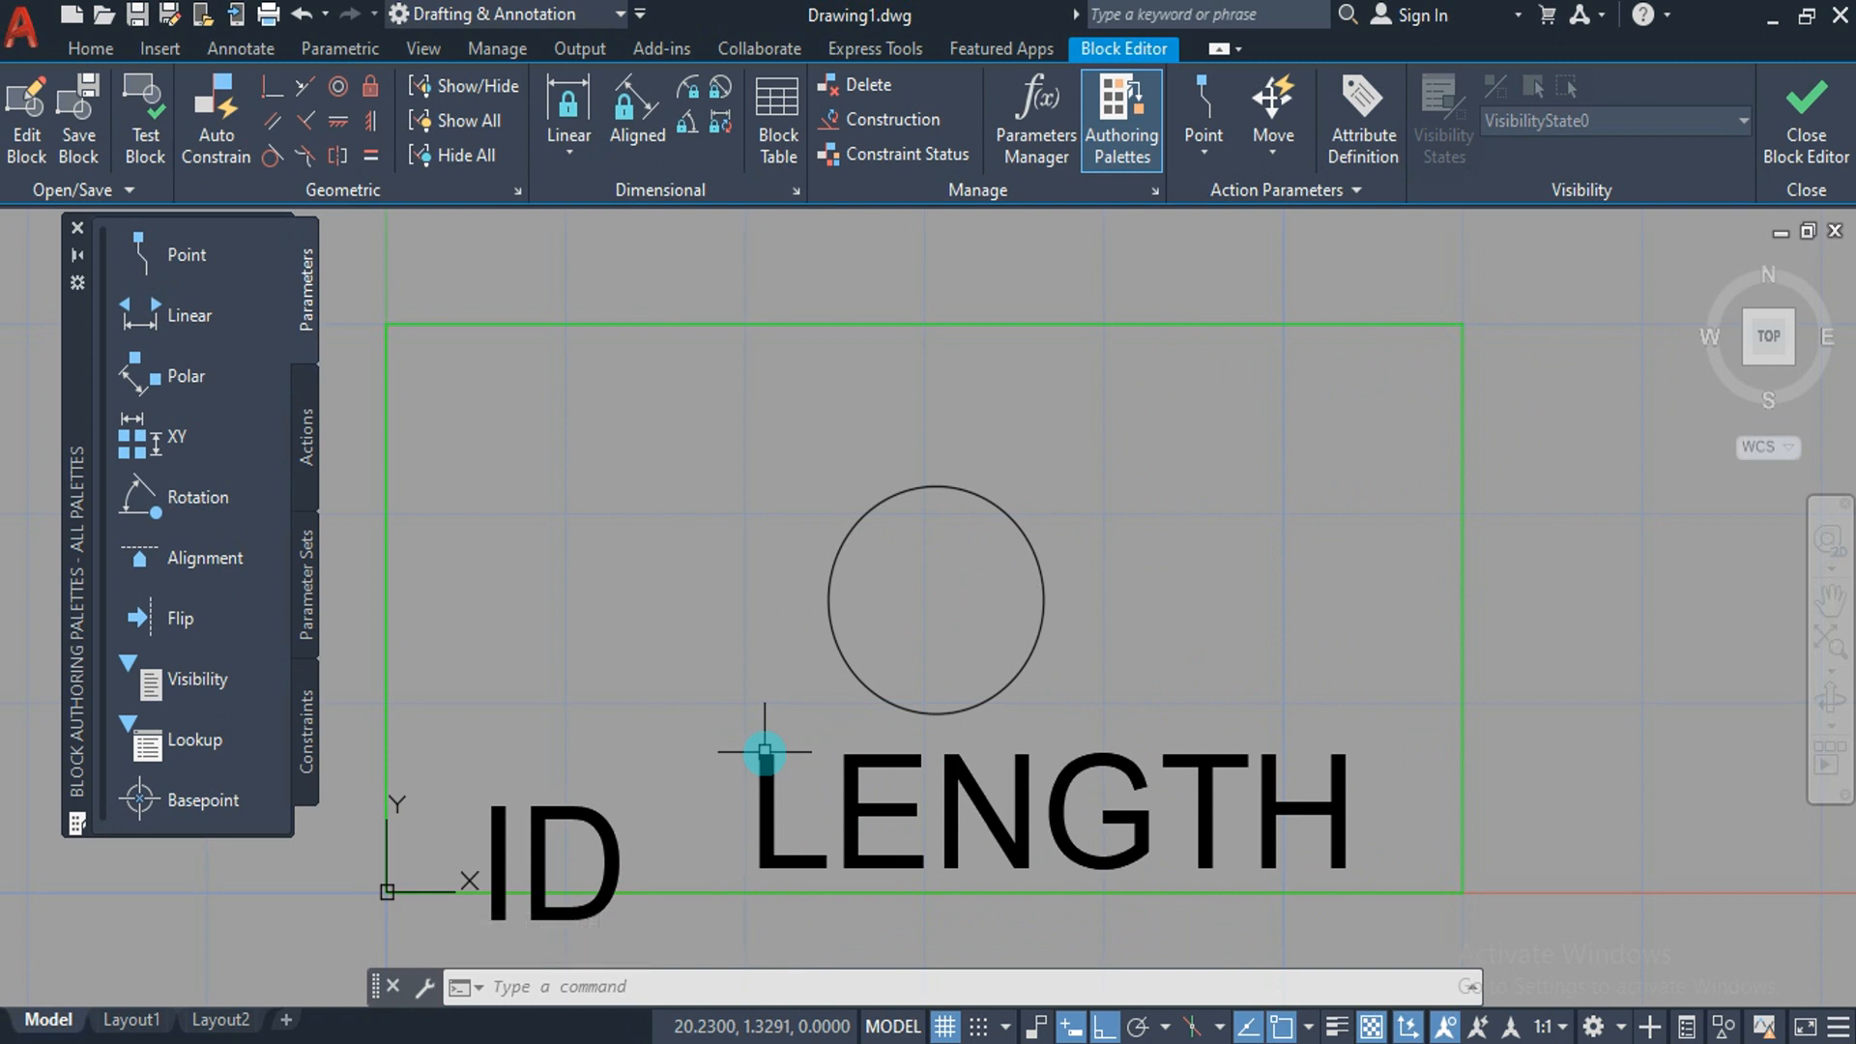
Scale the LENGTH tag by 0.5 from its lower-left corner.
type("SC")
key("Return")
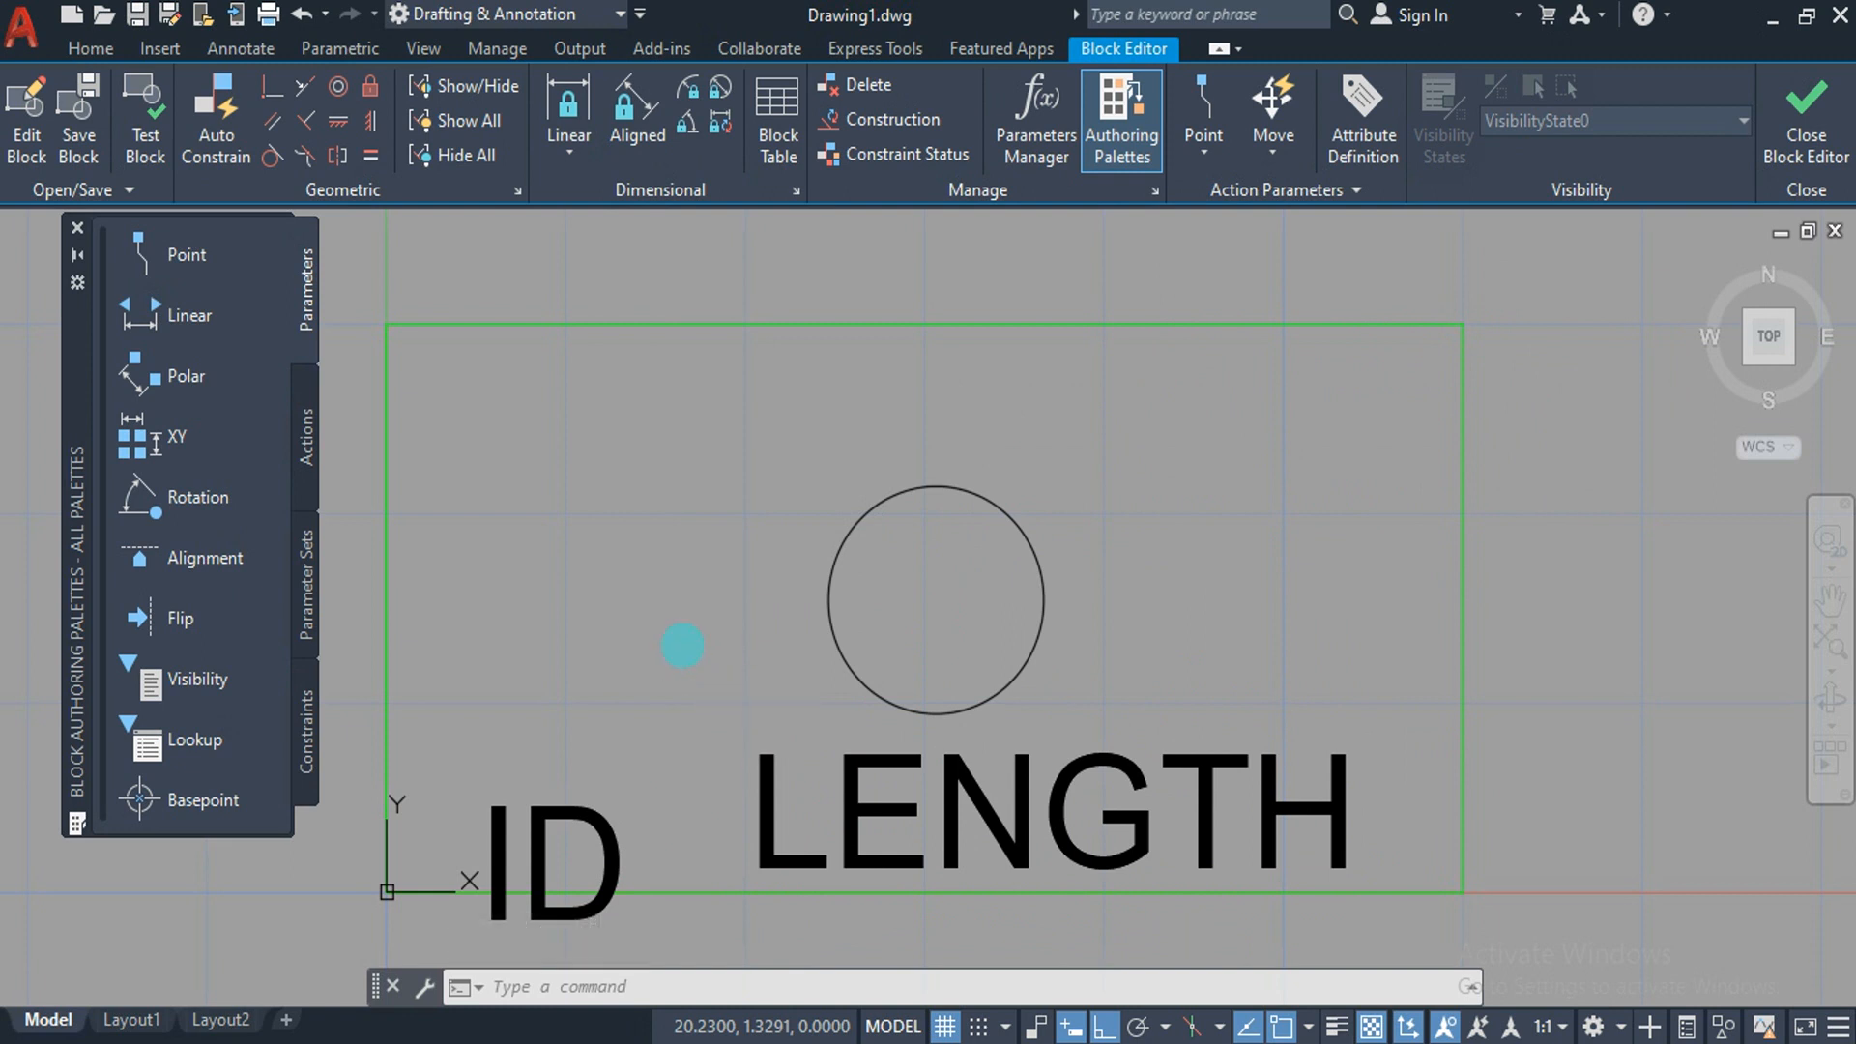
left_click(772, 791)
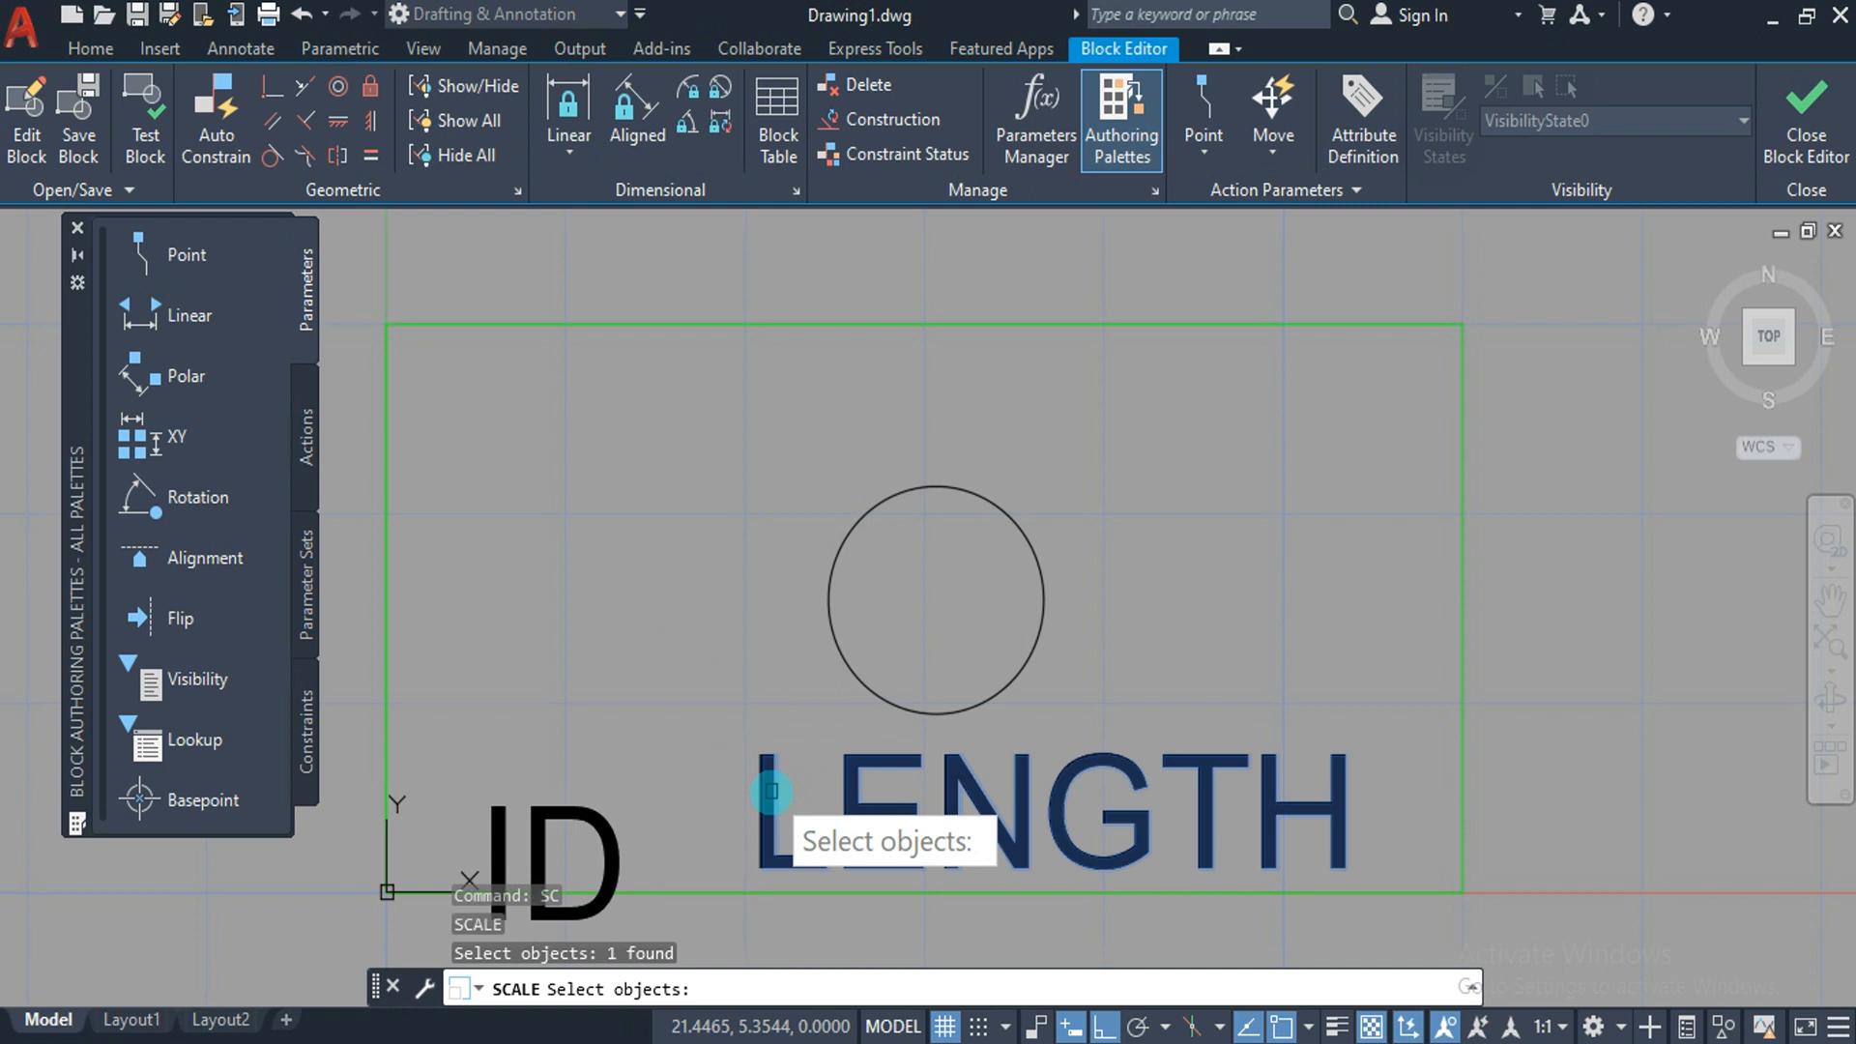
key("Return")
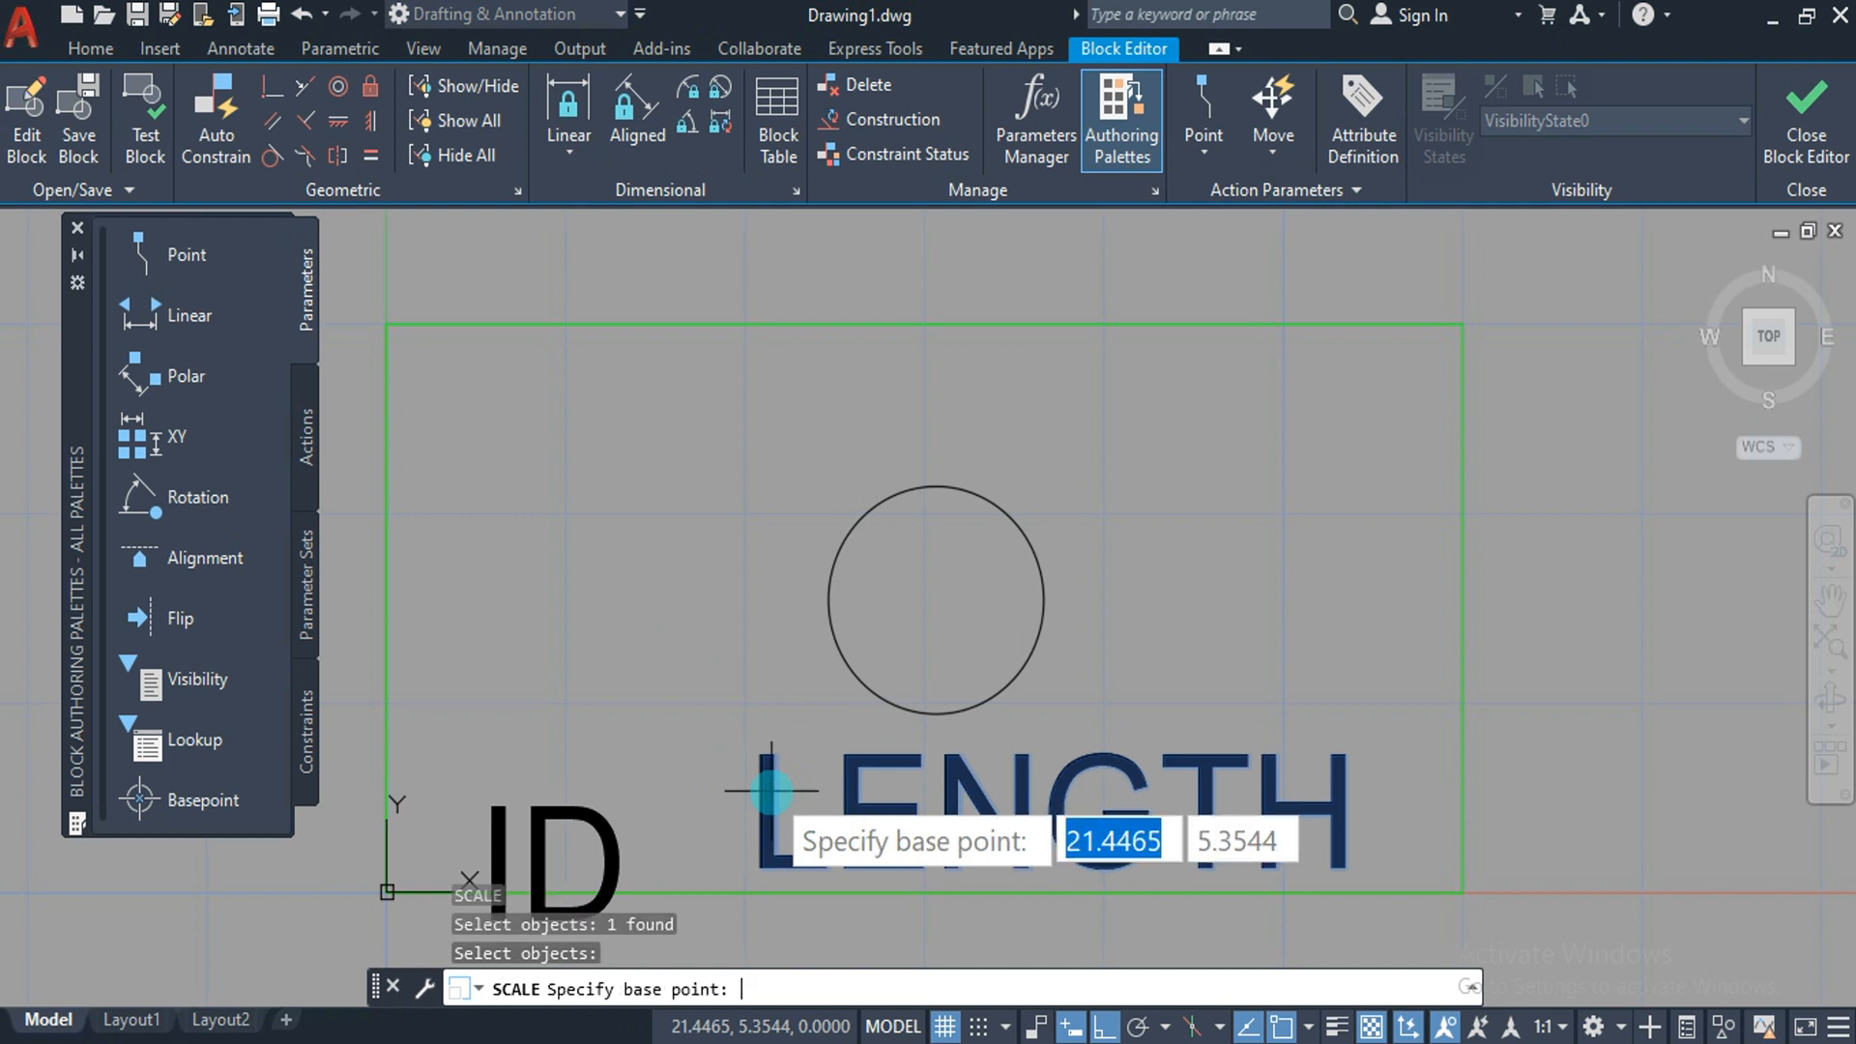
left_click(753, 867)
type("0.5")
key("Return")
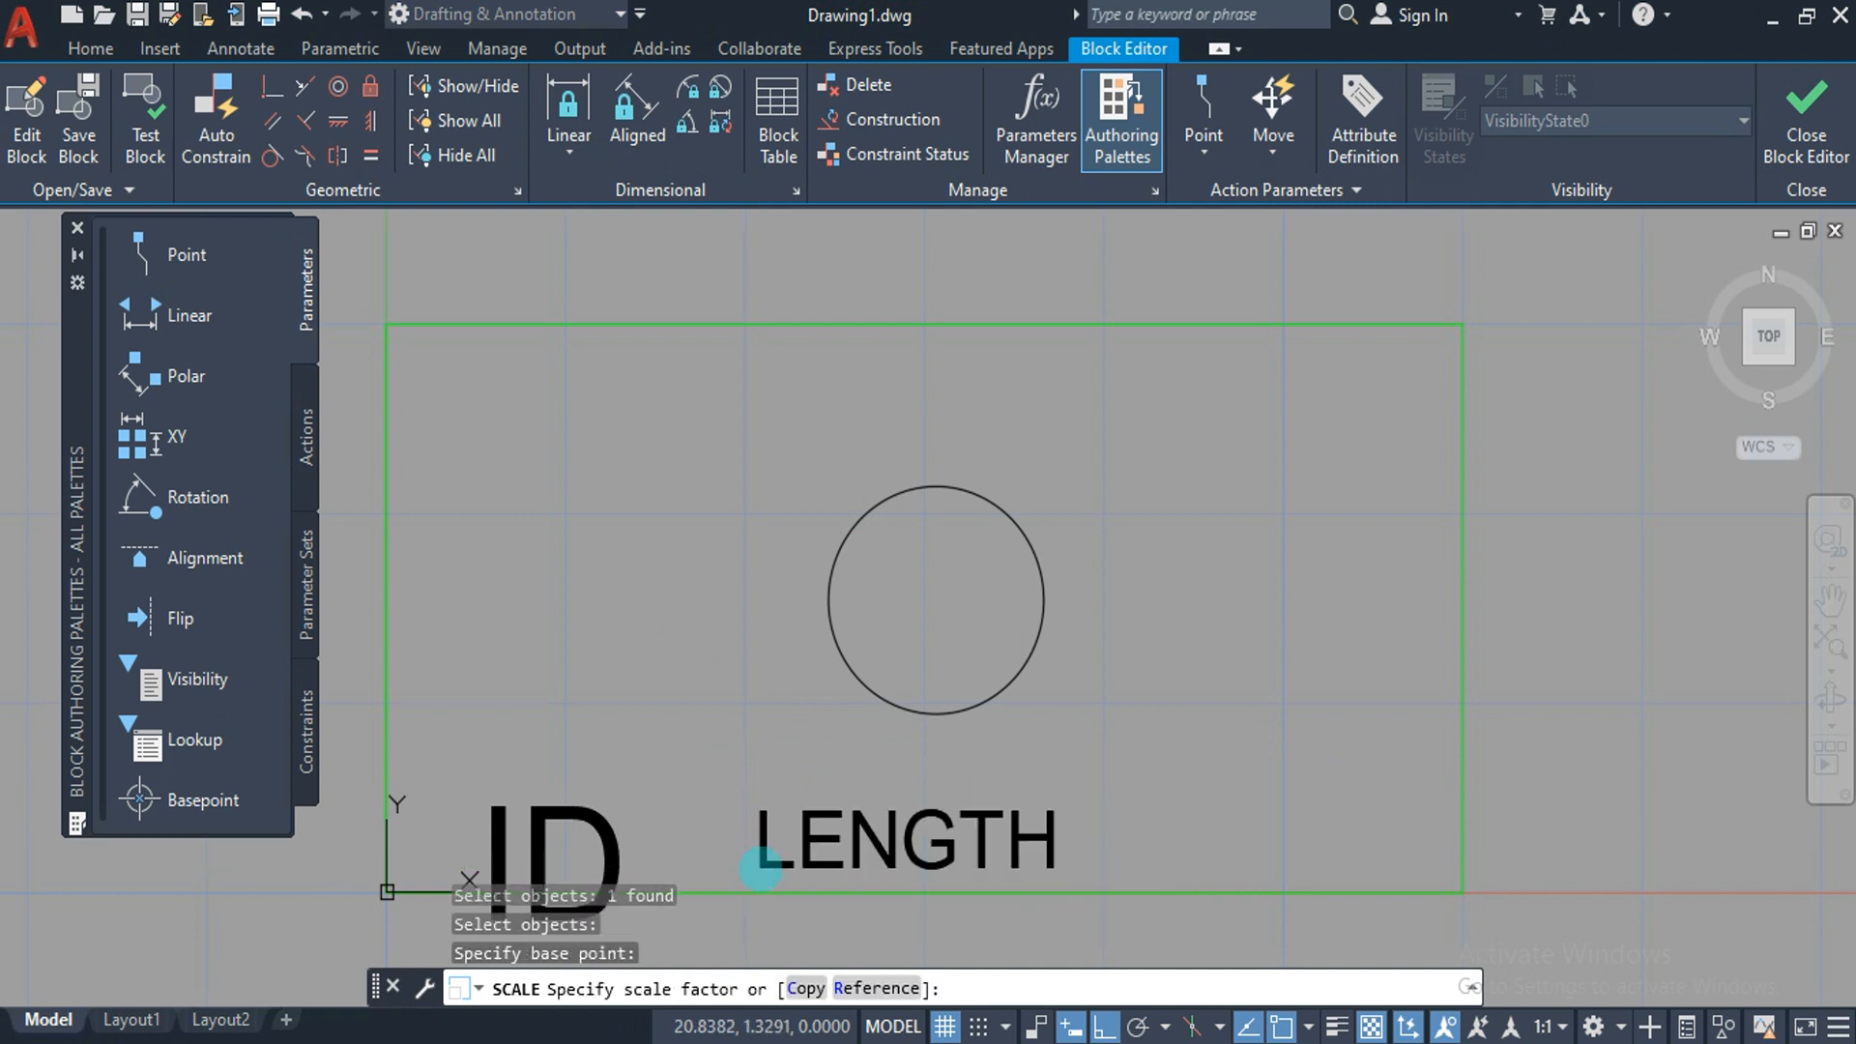
type("0.5")
key("Return")
Scale the ID tag by 0.5 from its upper-left corner.
key("Return")
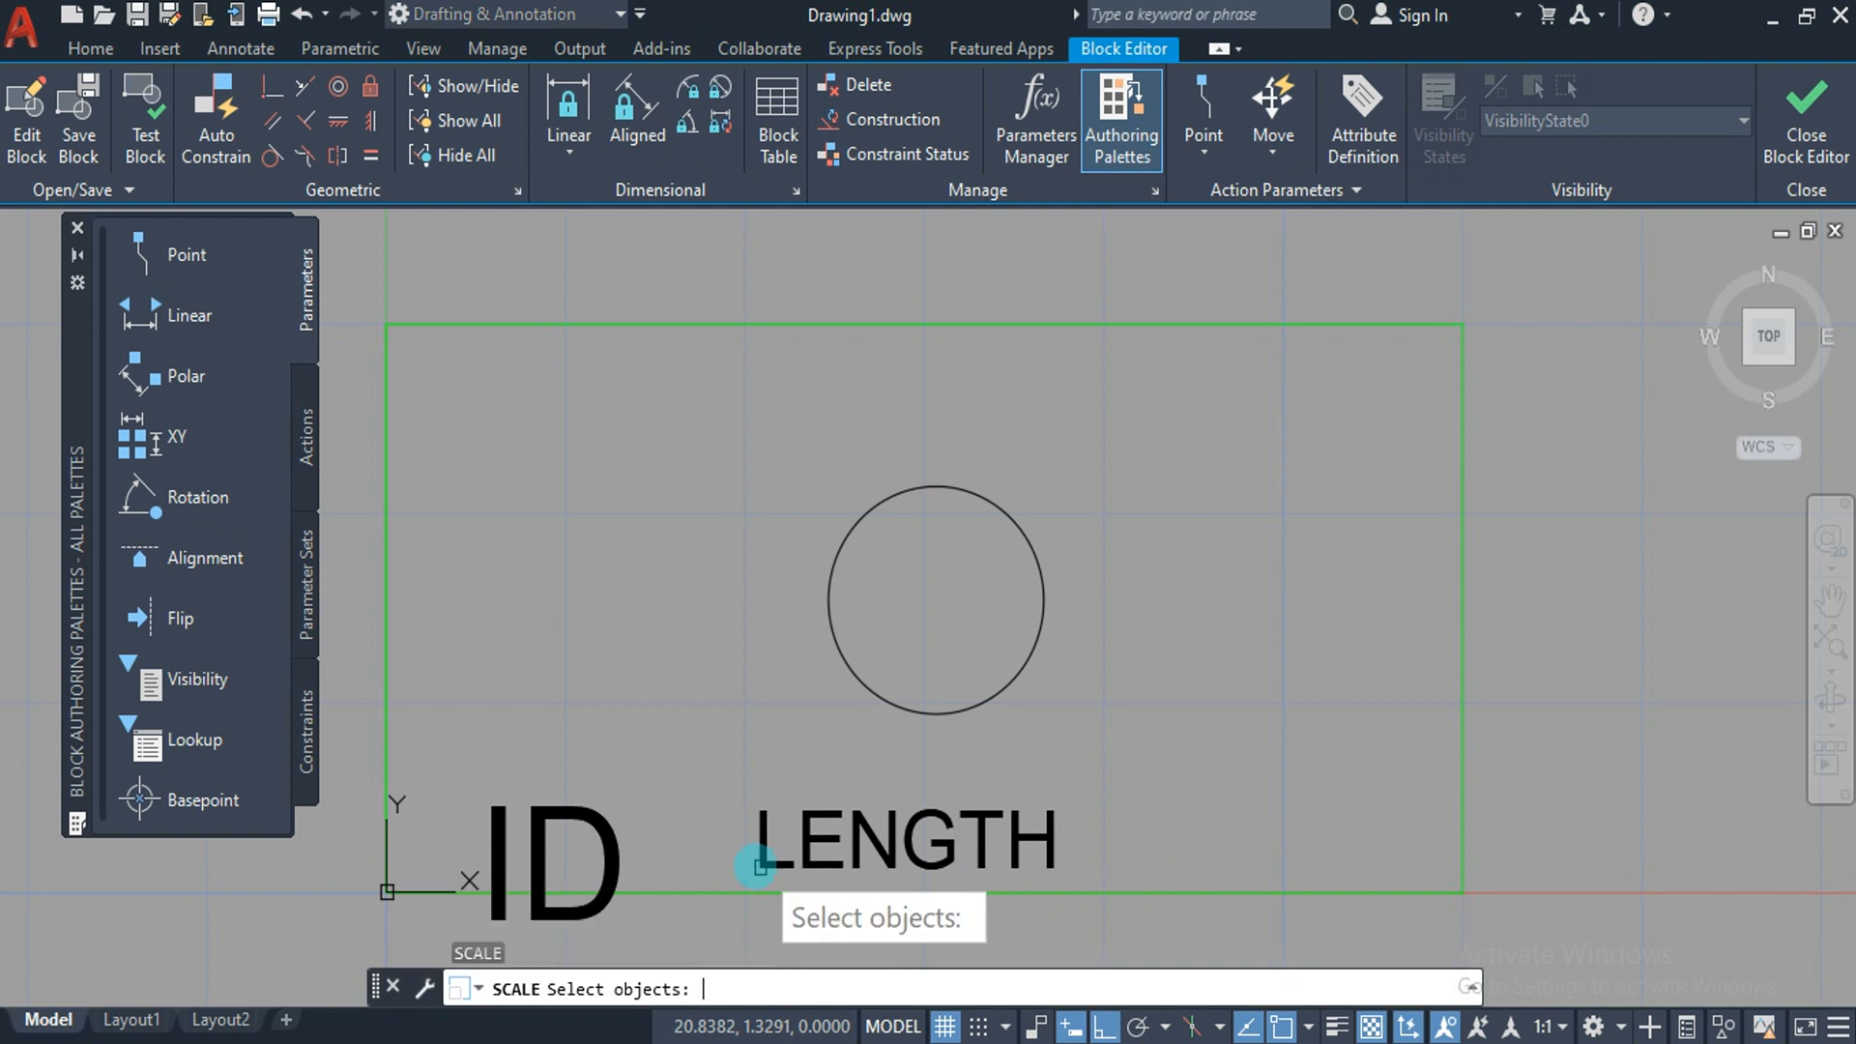
left_click(606, 857)
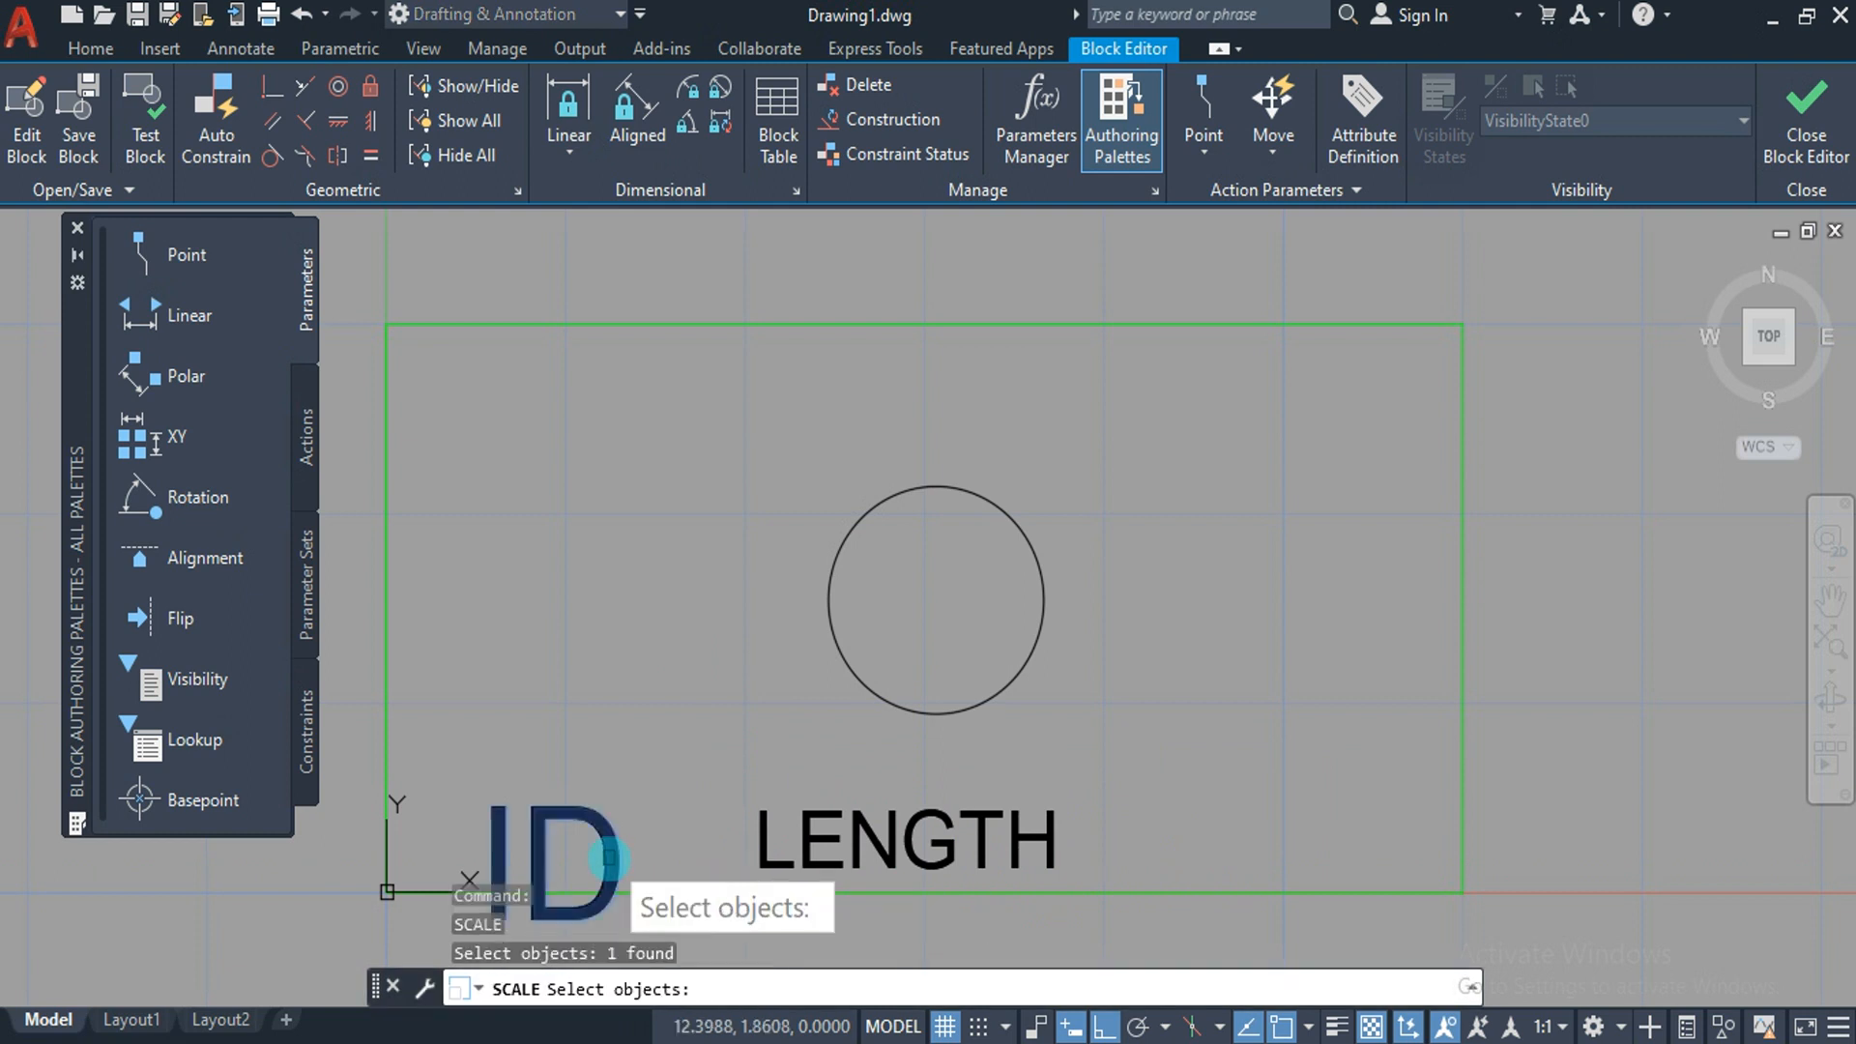
key("Return")
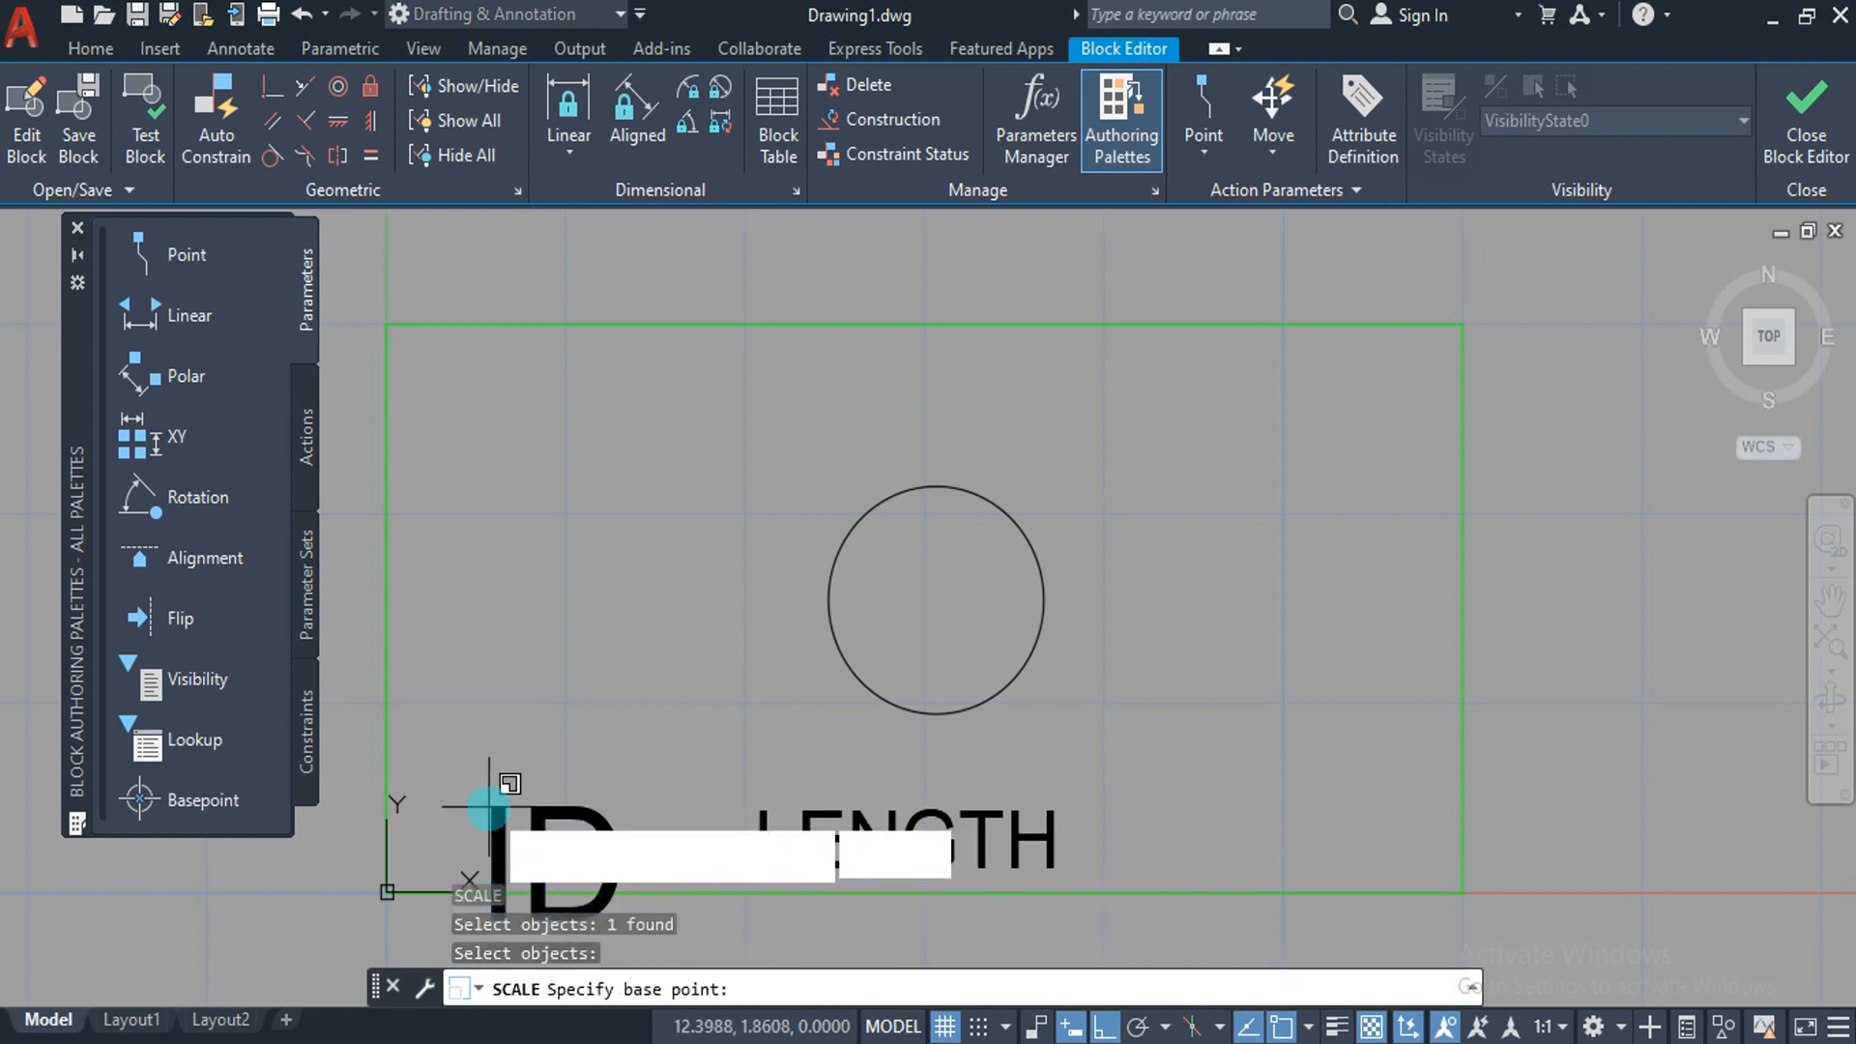
left_click(489, 809)
type("0.5")
key("Return")
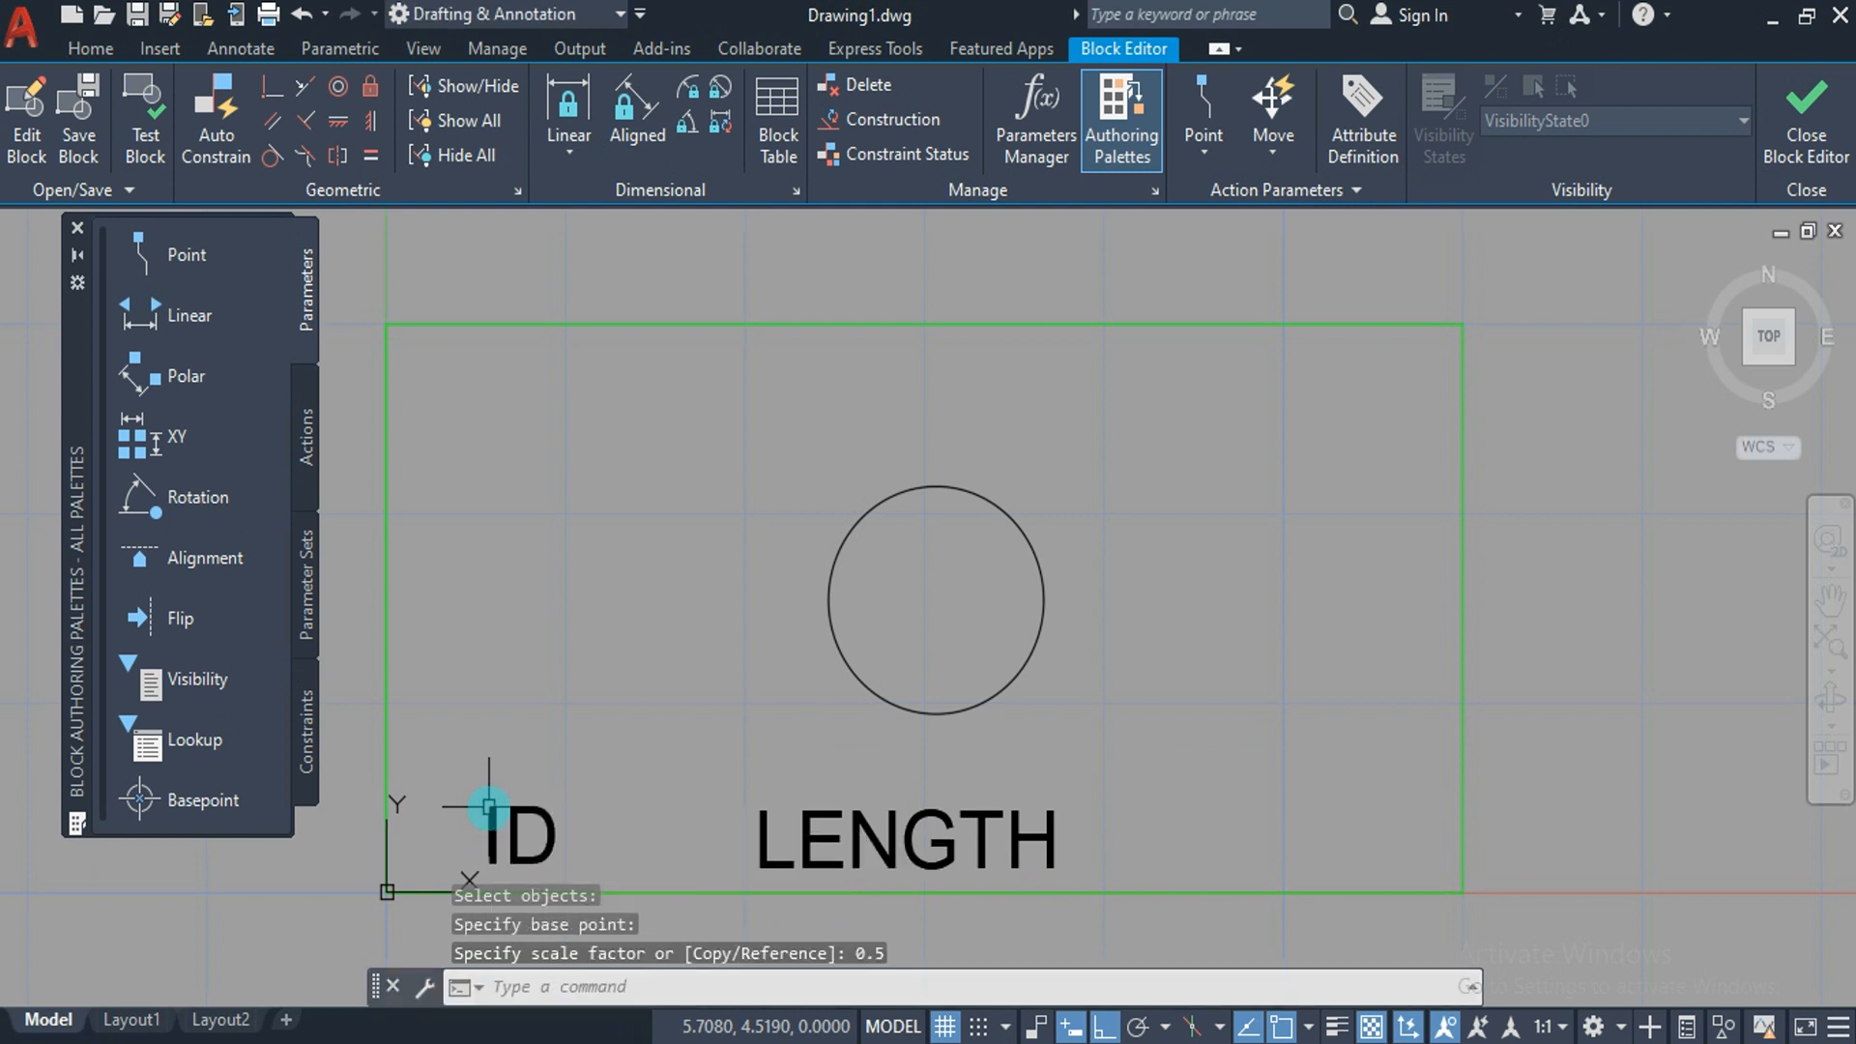
Start a third attribute definition with tag WIDTH and default 30, turning Invisible mode off.
type("ATTDEF")
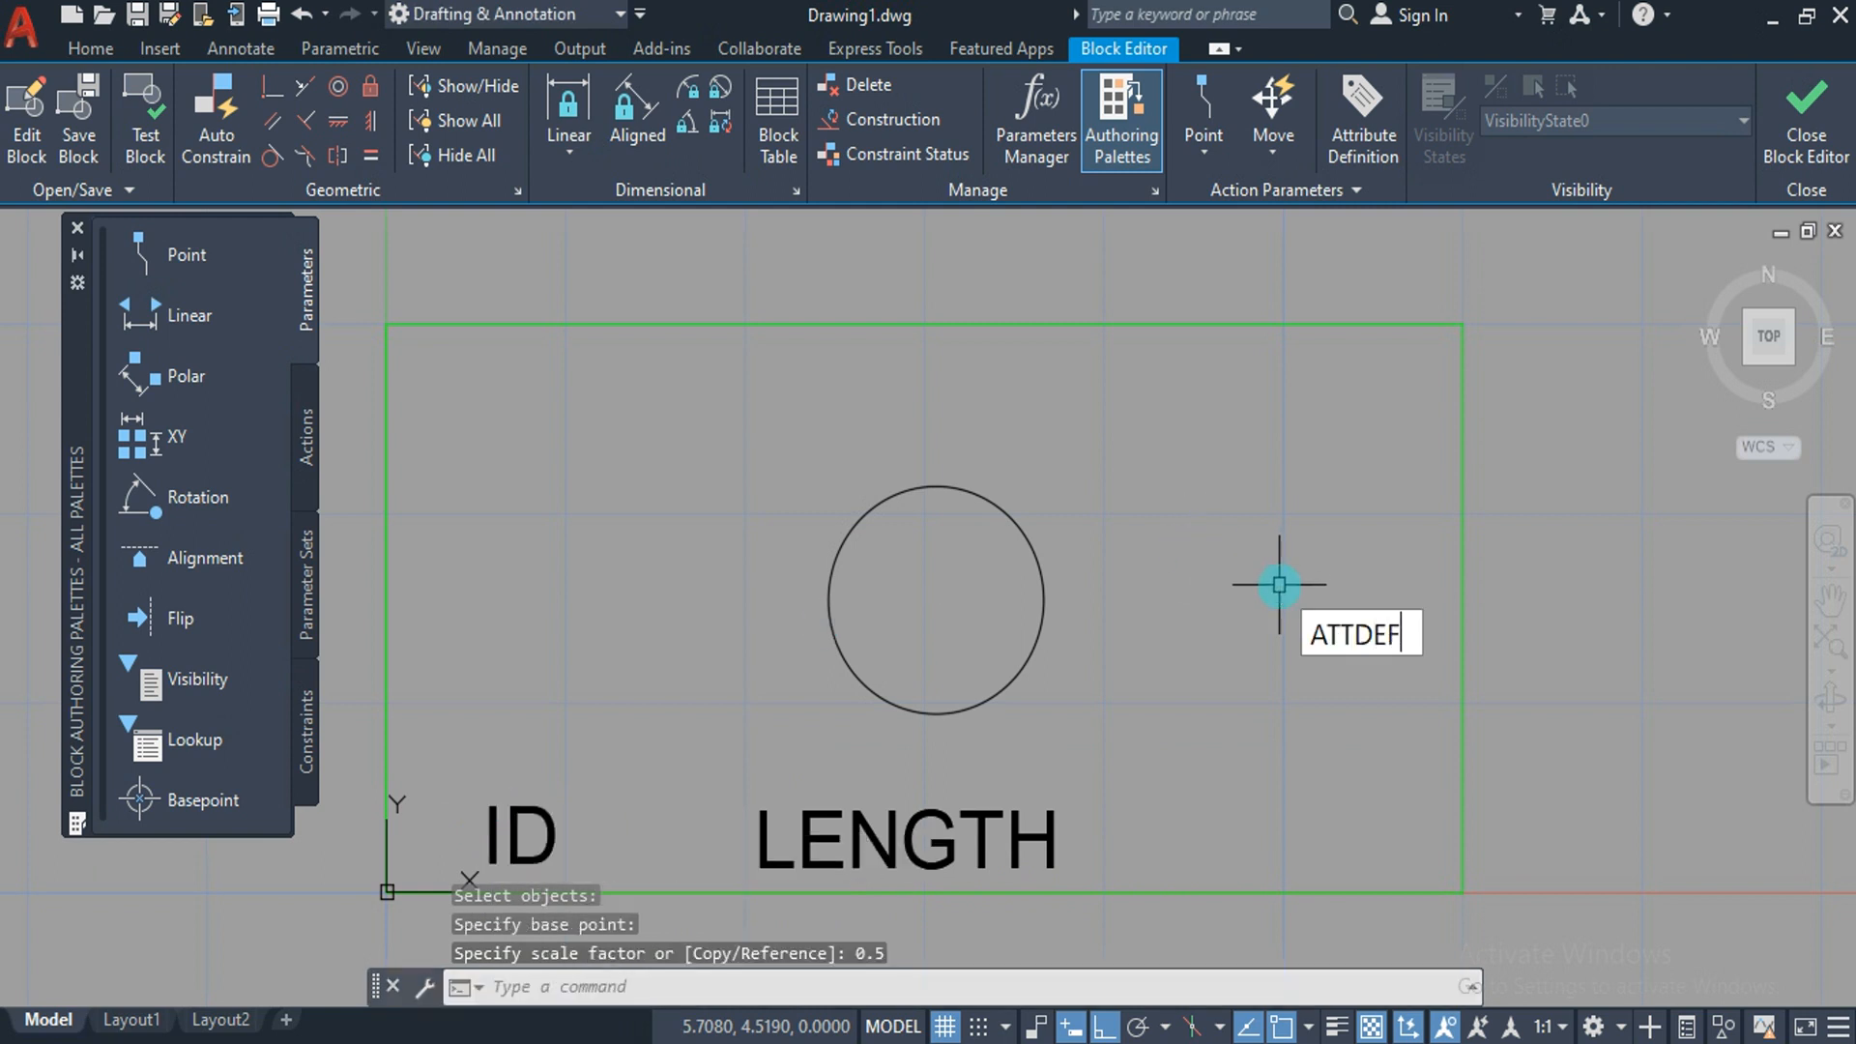
key("Return")
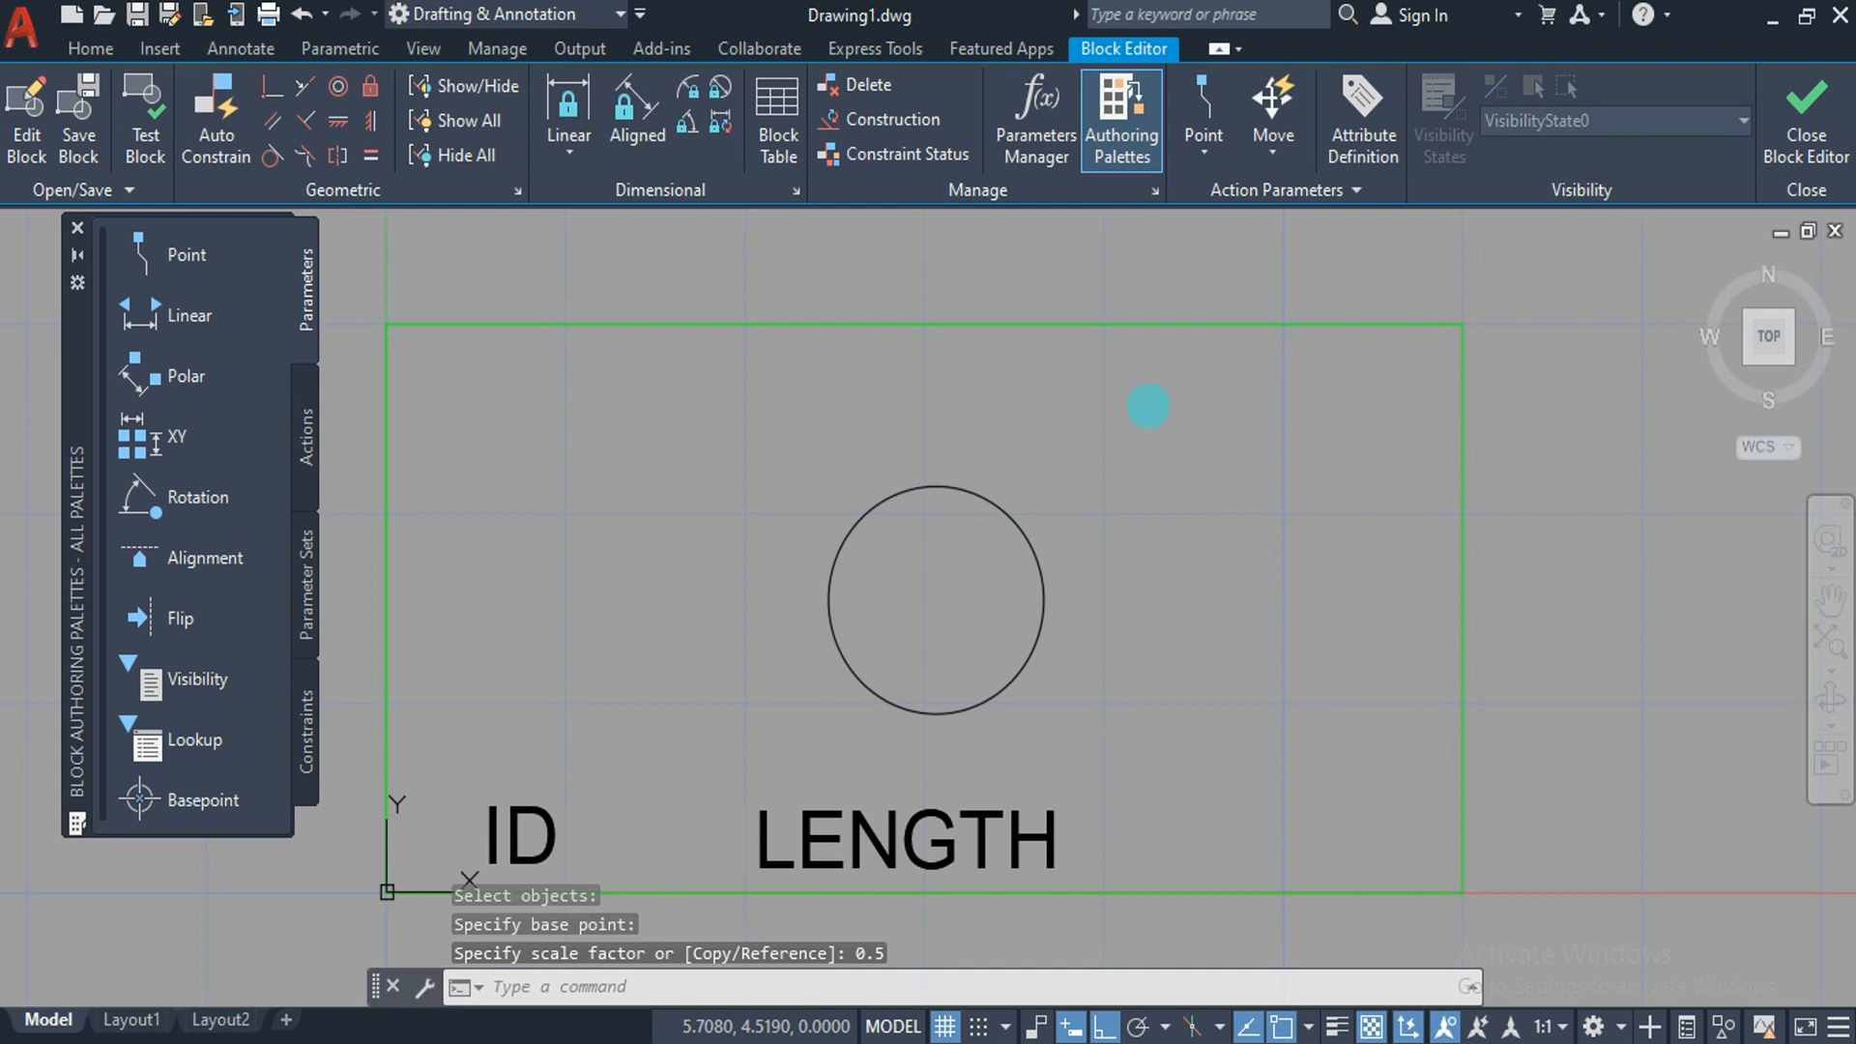
type("WID")
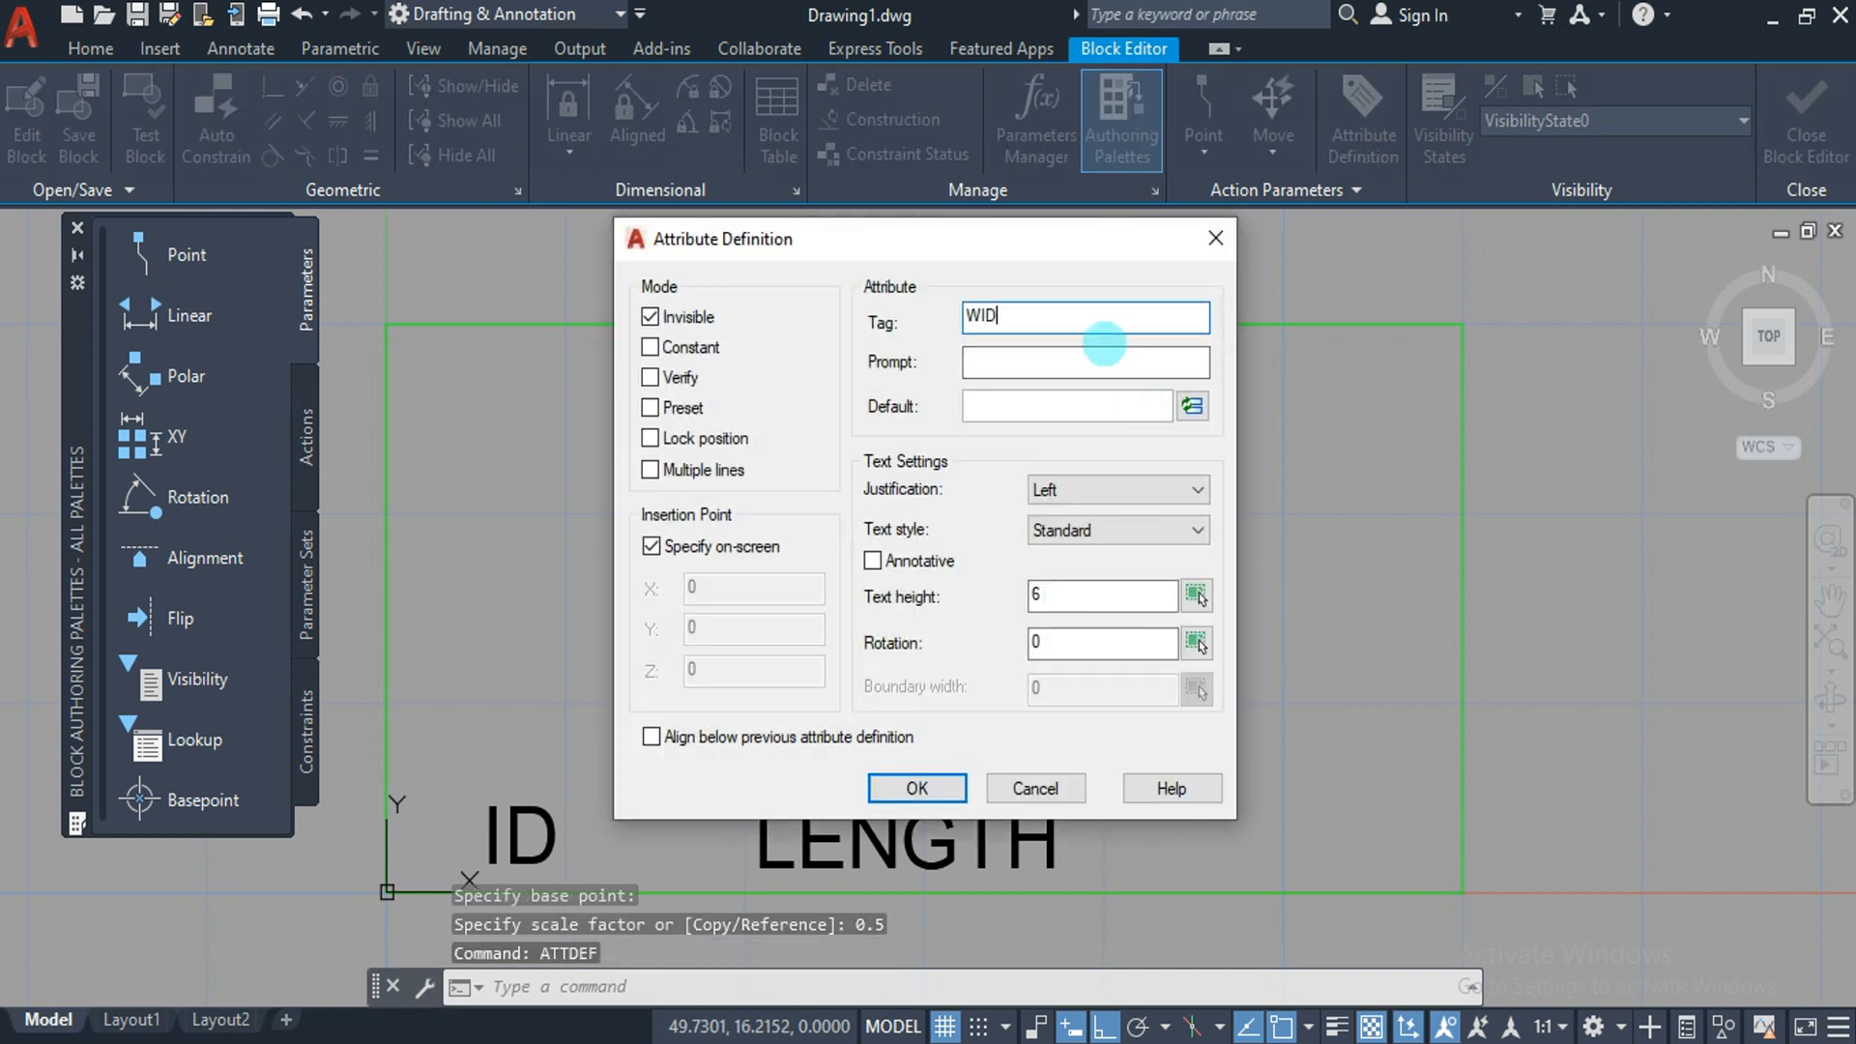
type("TH")
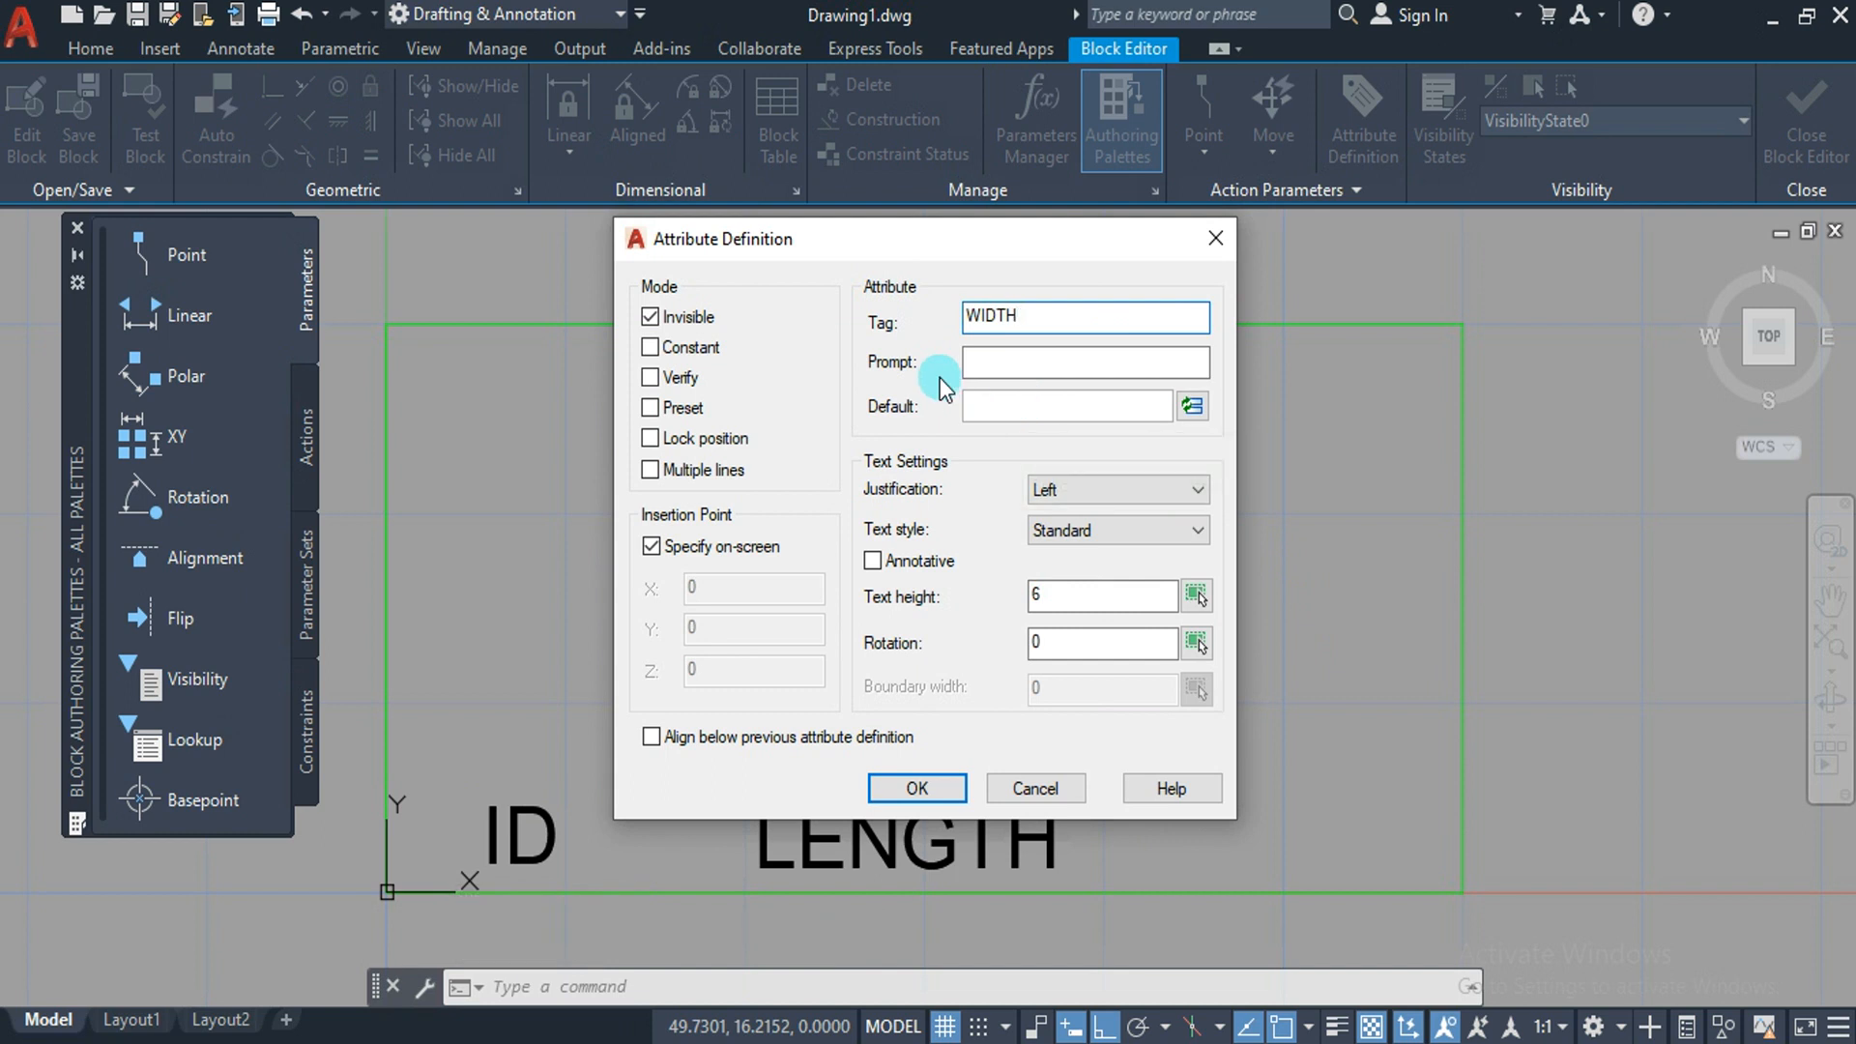
left_click(667, 319)
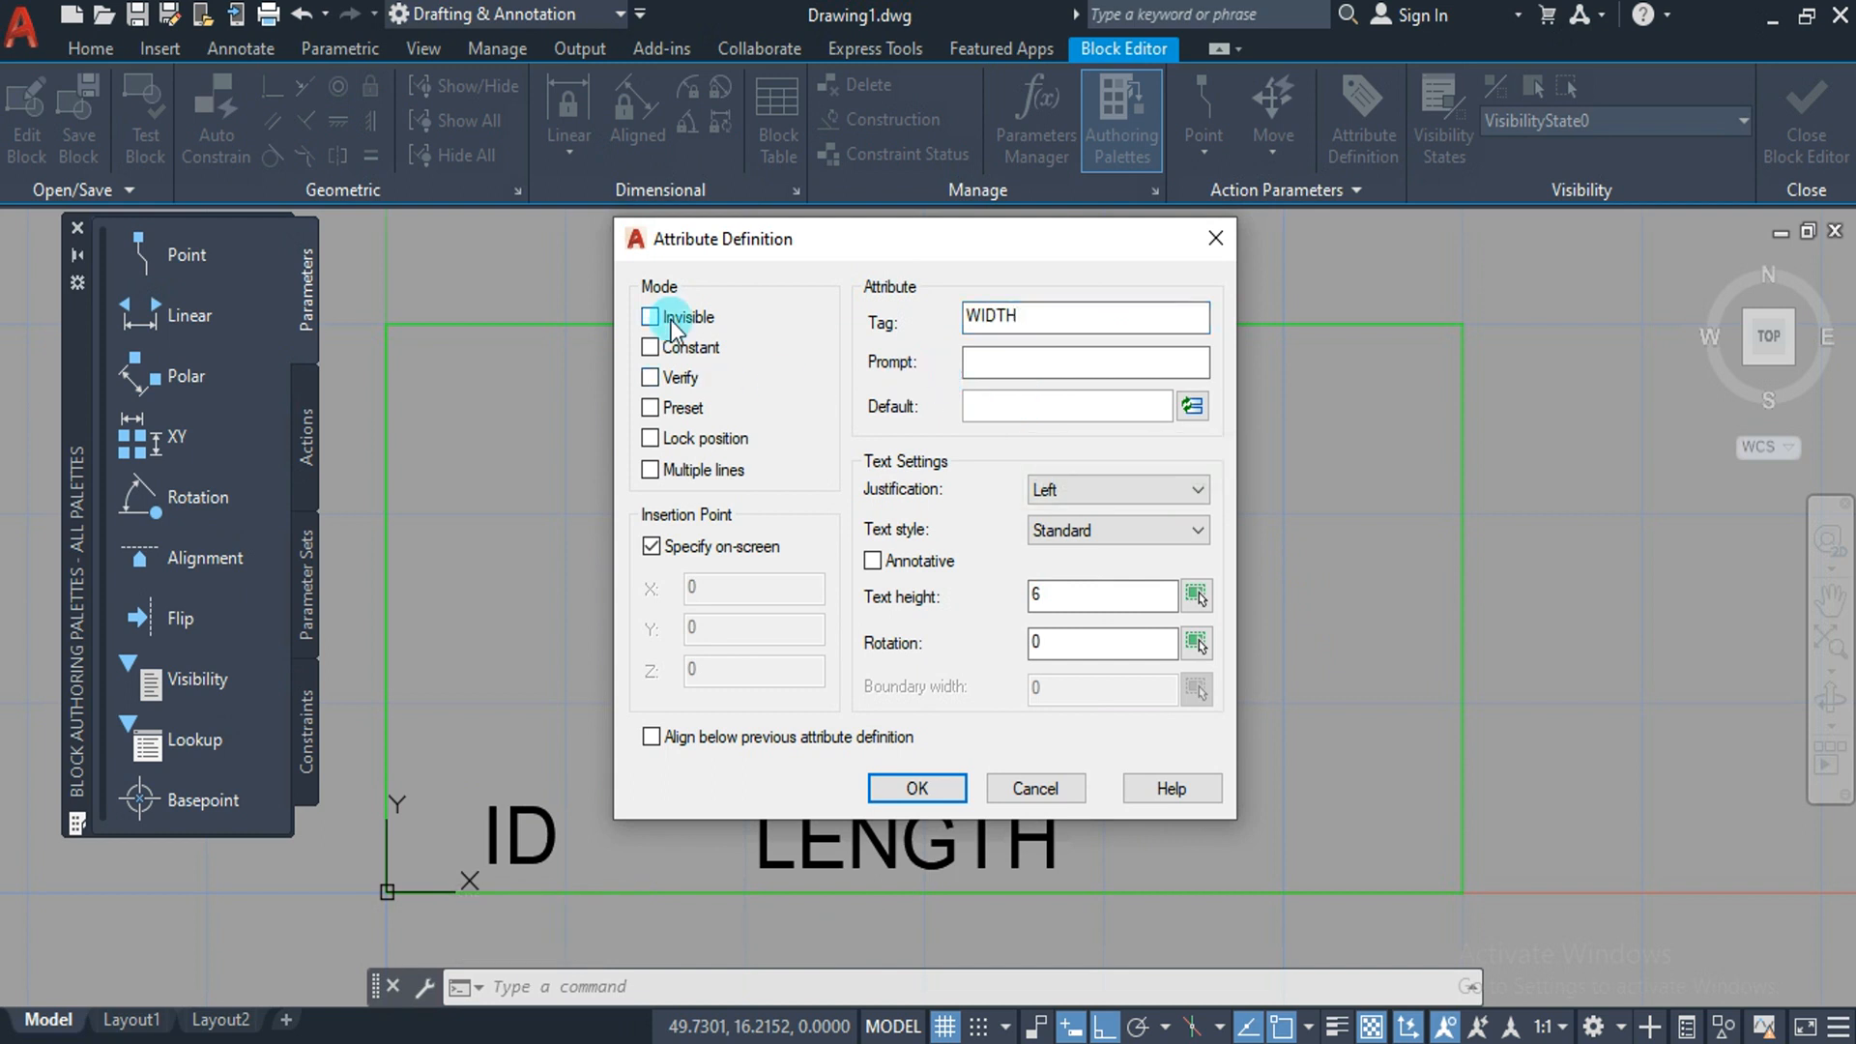
left_click(1015, 402)
type("36")
key("BackSpace")
key("BackSpace")
Extend the tag to WIDTH (mm) and set the attribute's prompt to WIDTH OF THE OBJ.
left_click(1052, 317)
type("(mm")
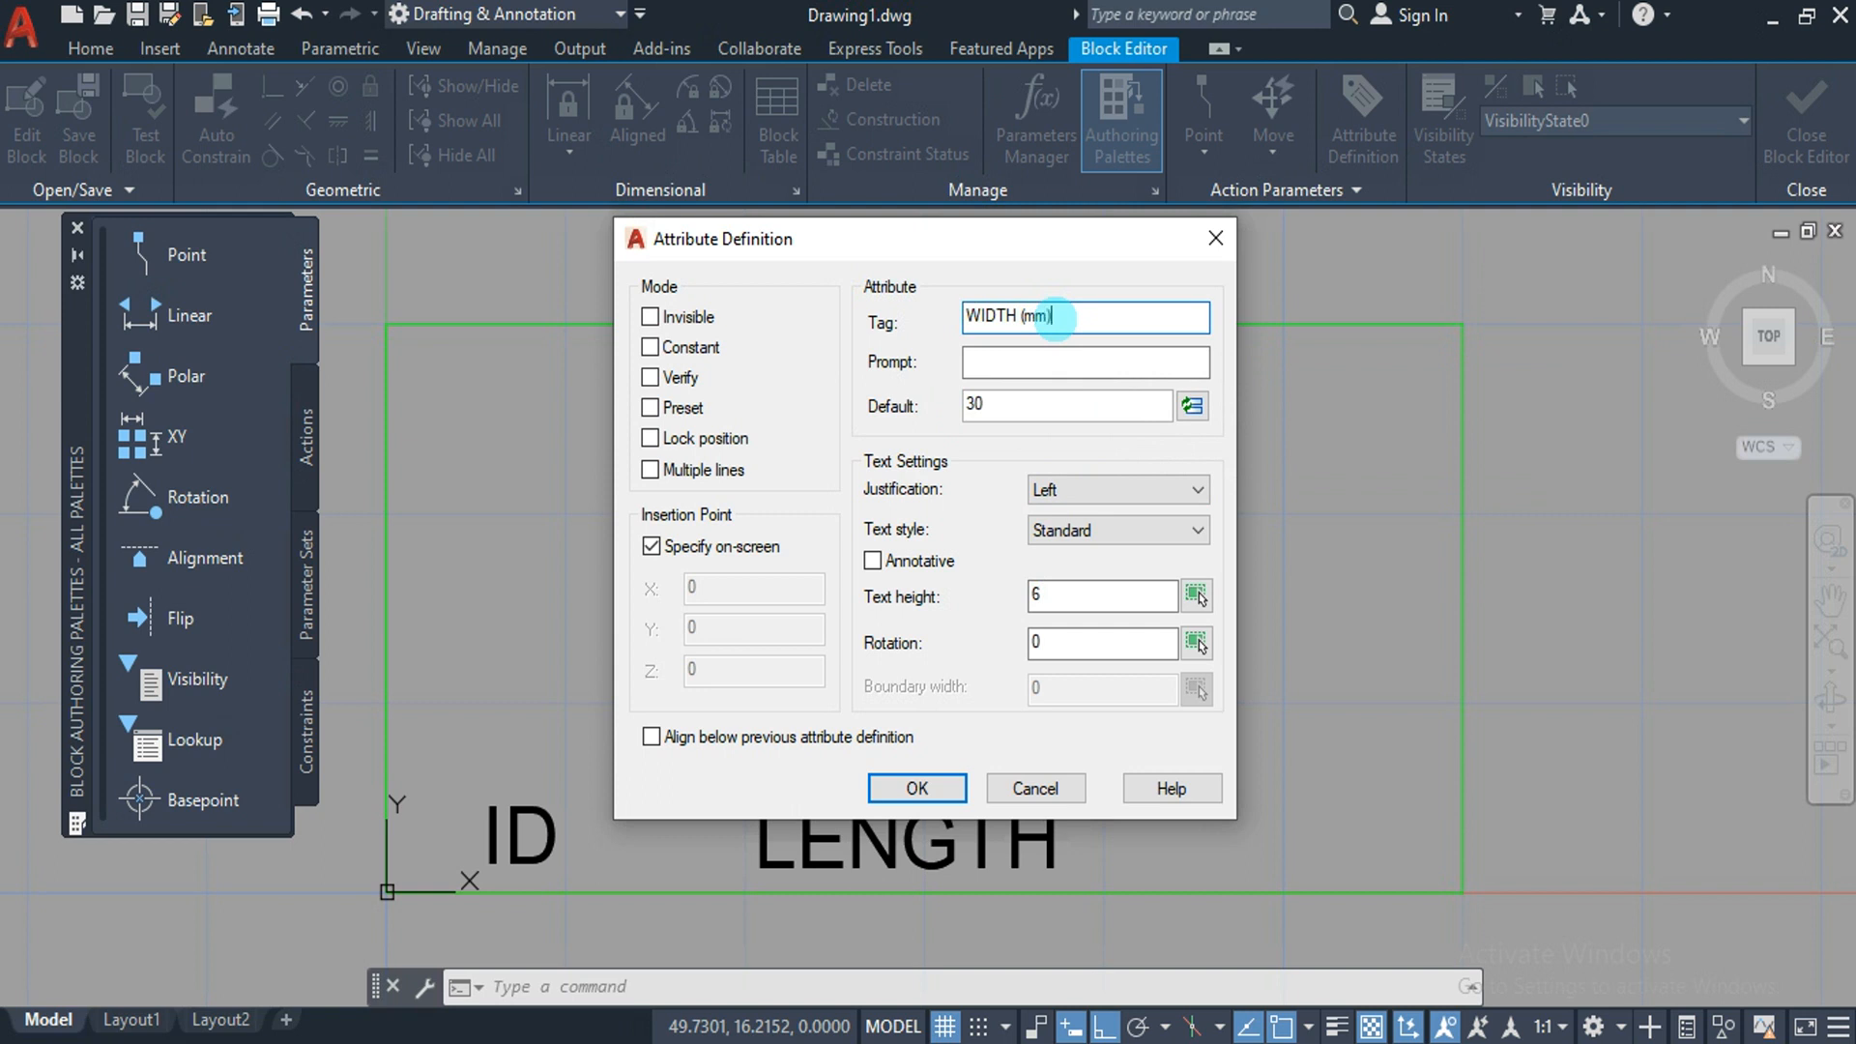
left_click(1008, 362)
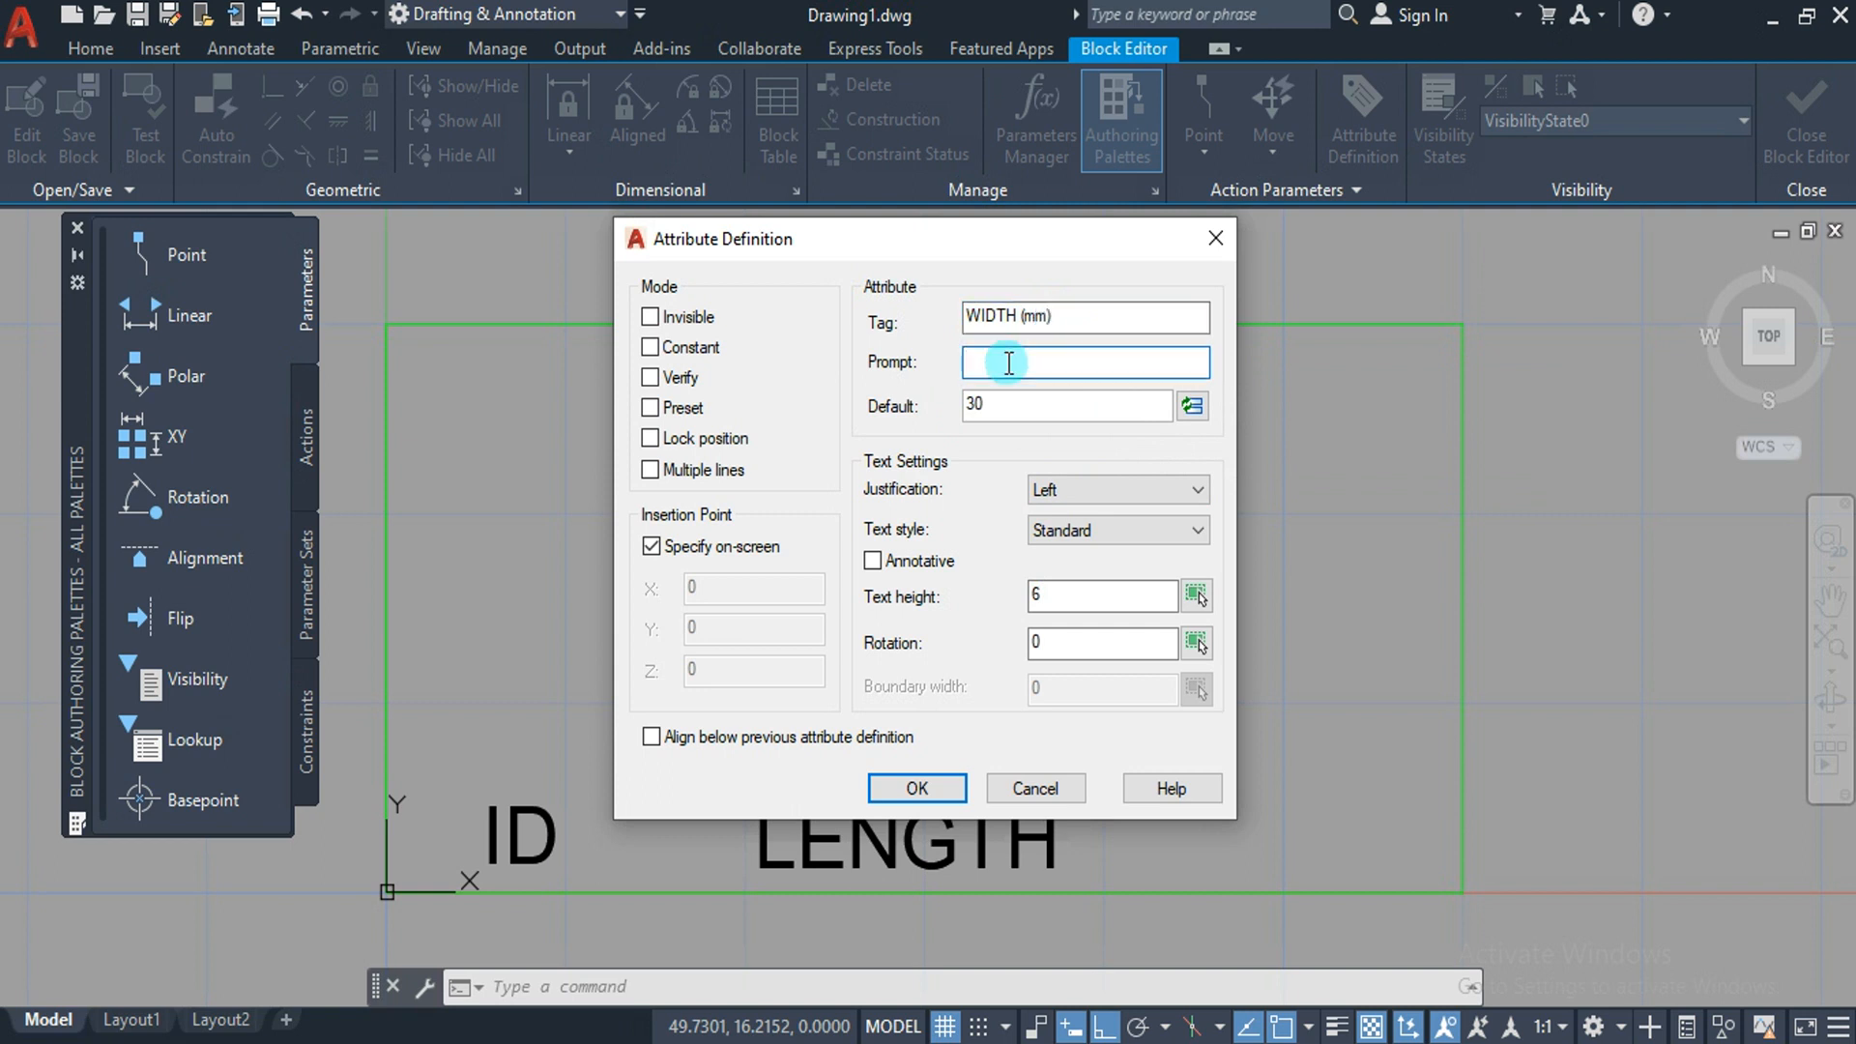
type("WIDTH OF THE OBJ")
Try to accept the width attribute, and remove the space from its tag so it reads WIDTH(mm).
left_click(1061, 328)
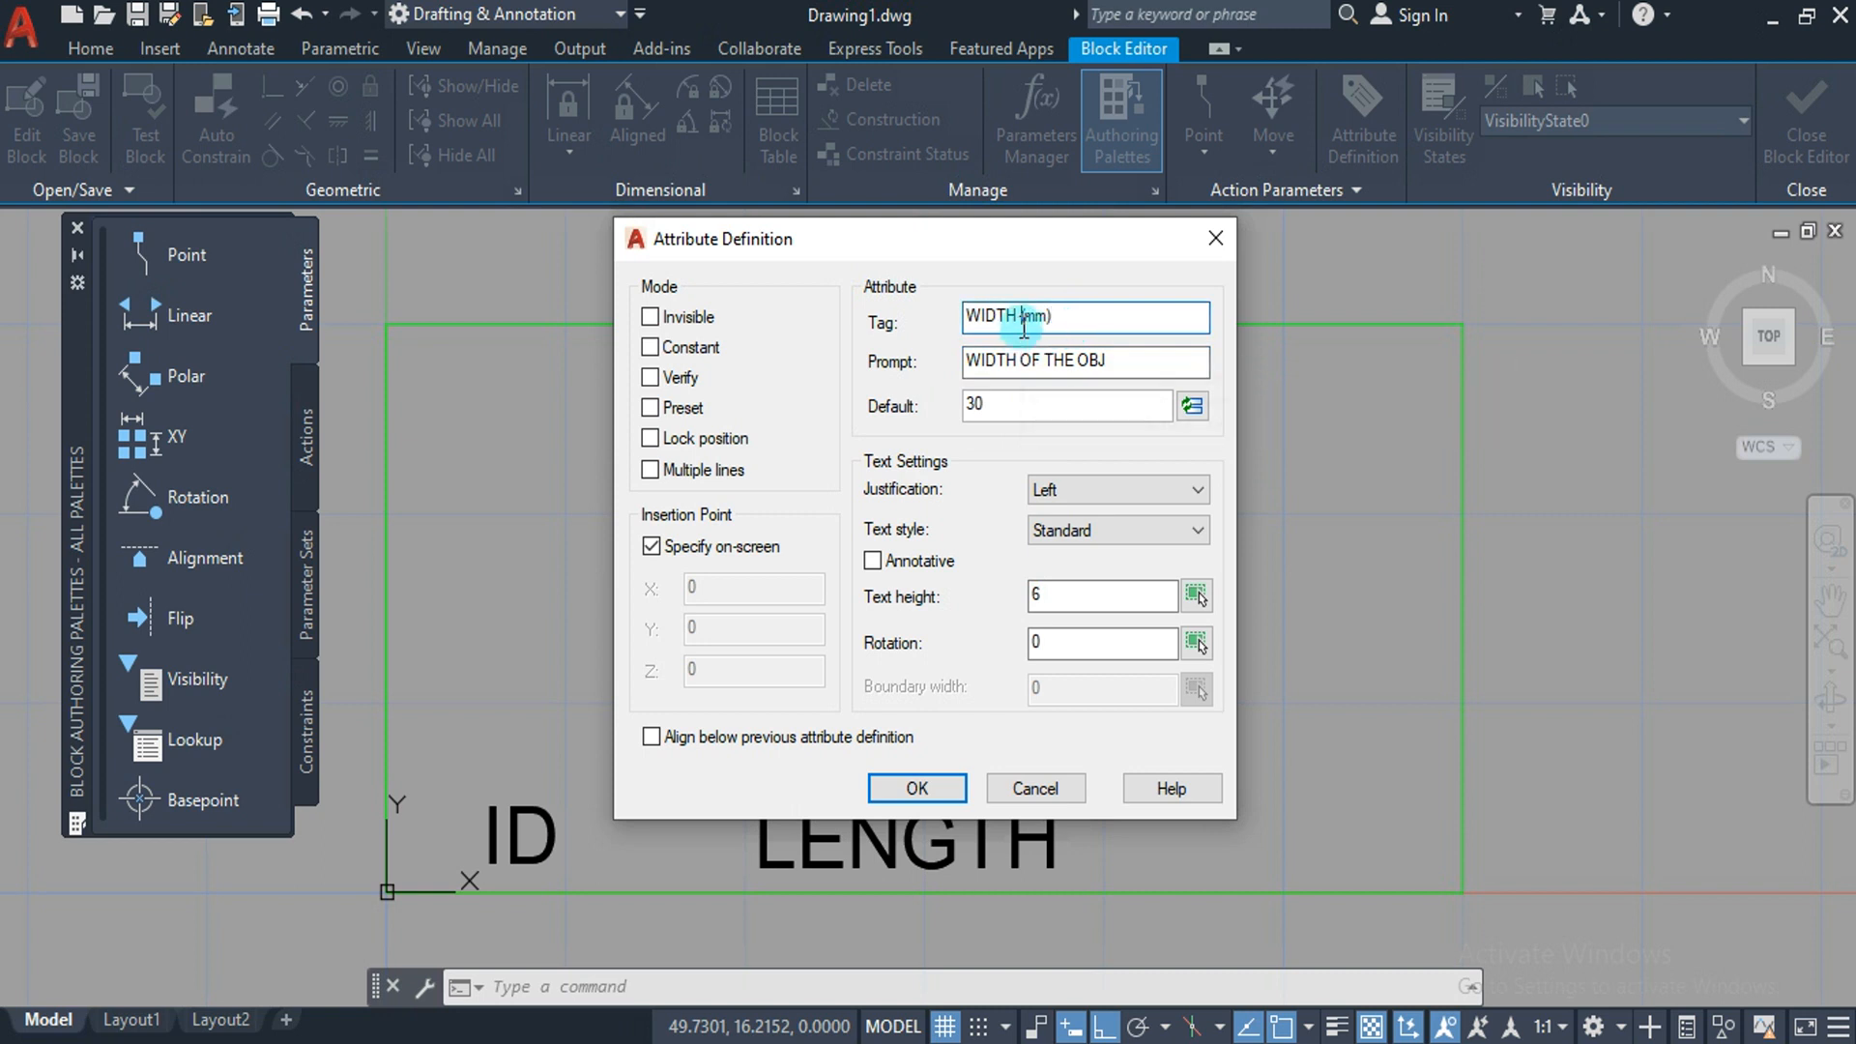
left_click(899, 790)
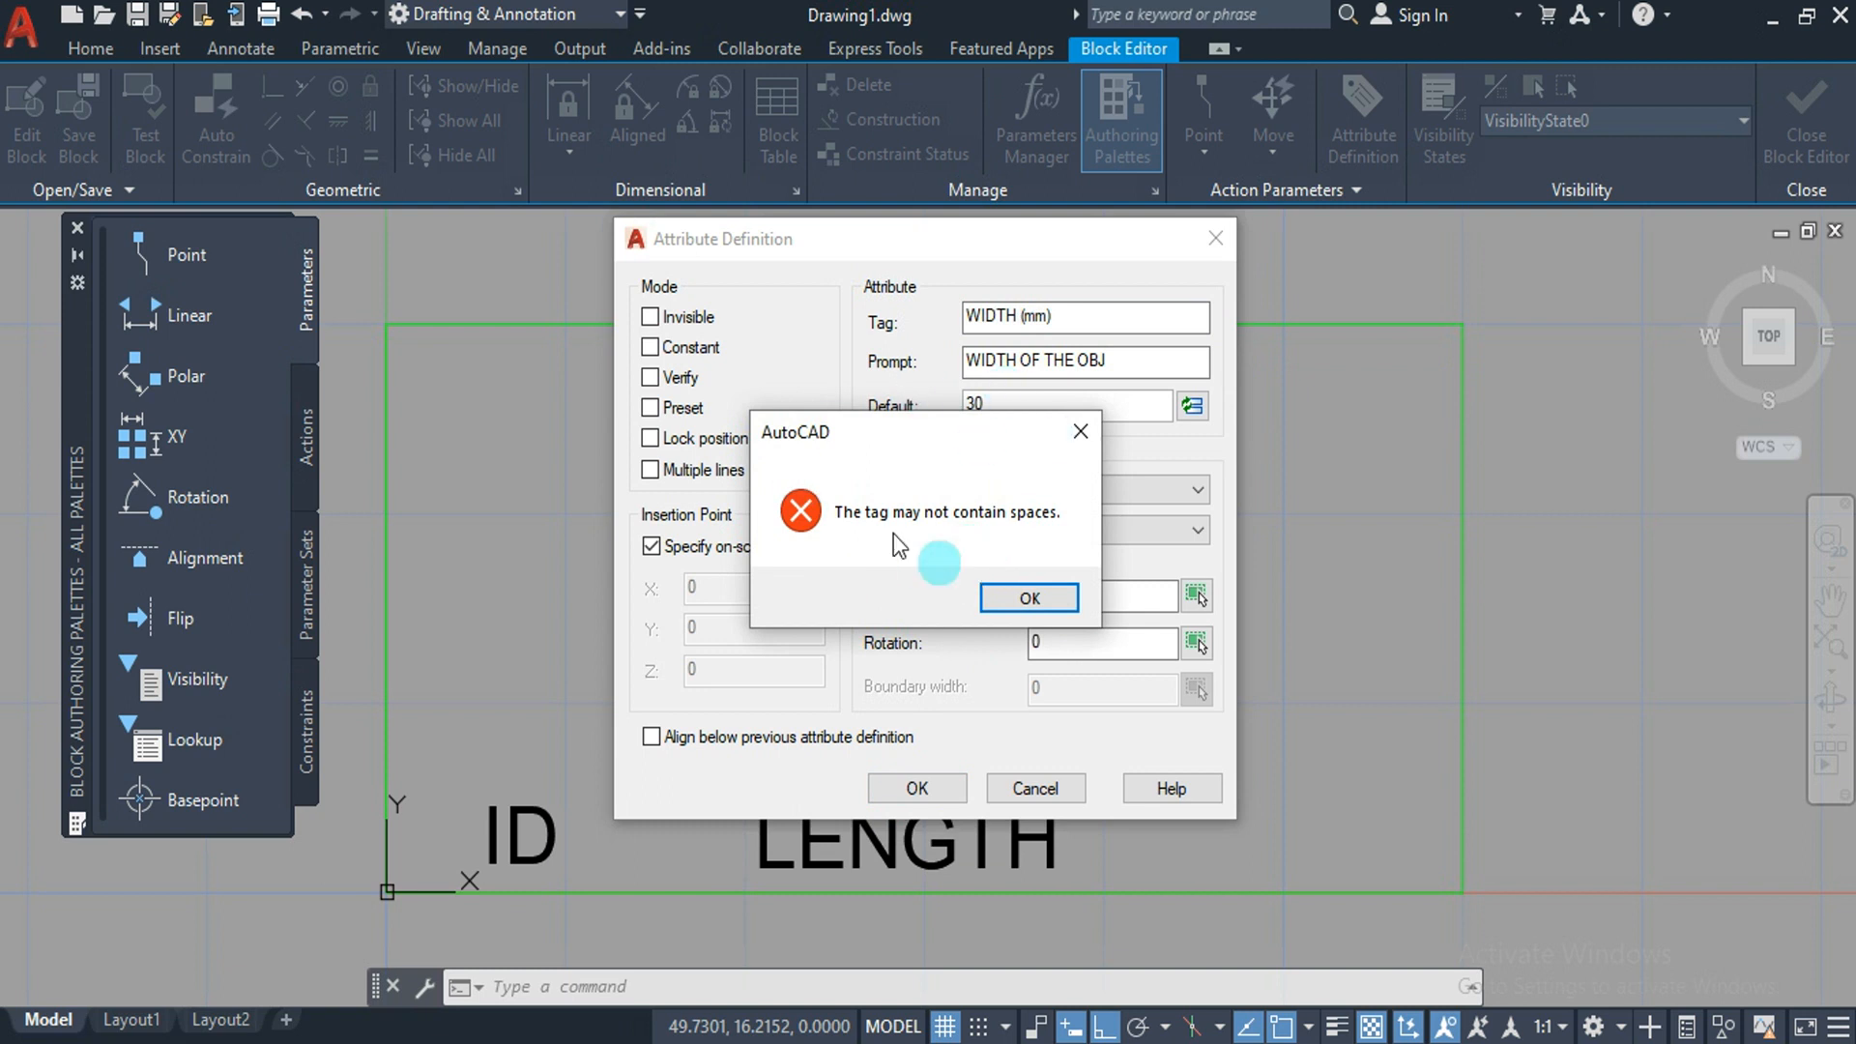
left_click(1027, 598)
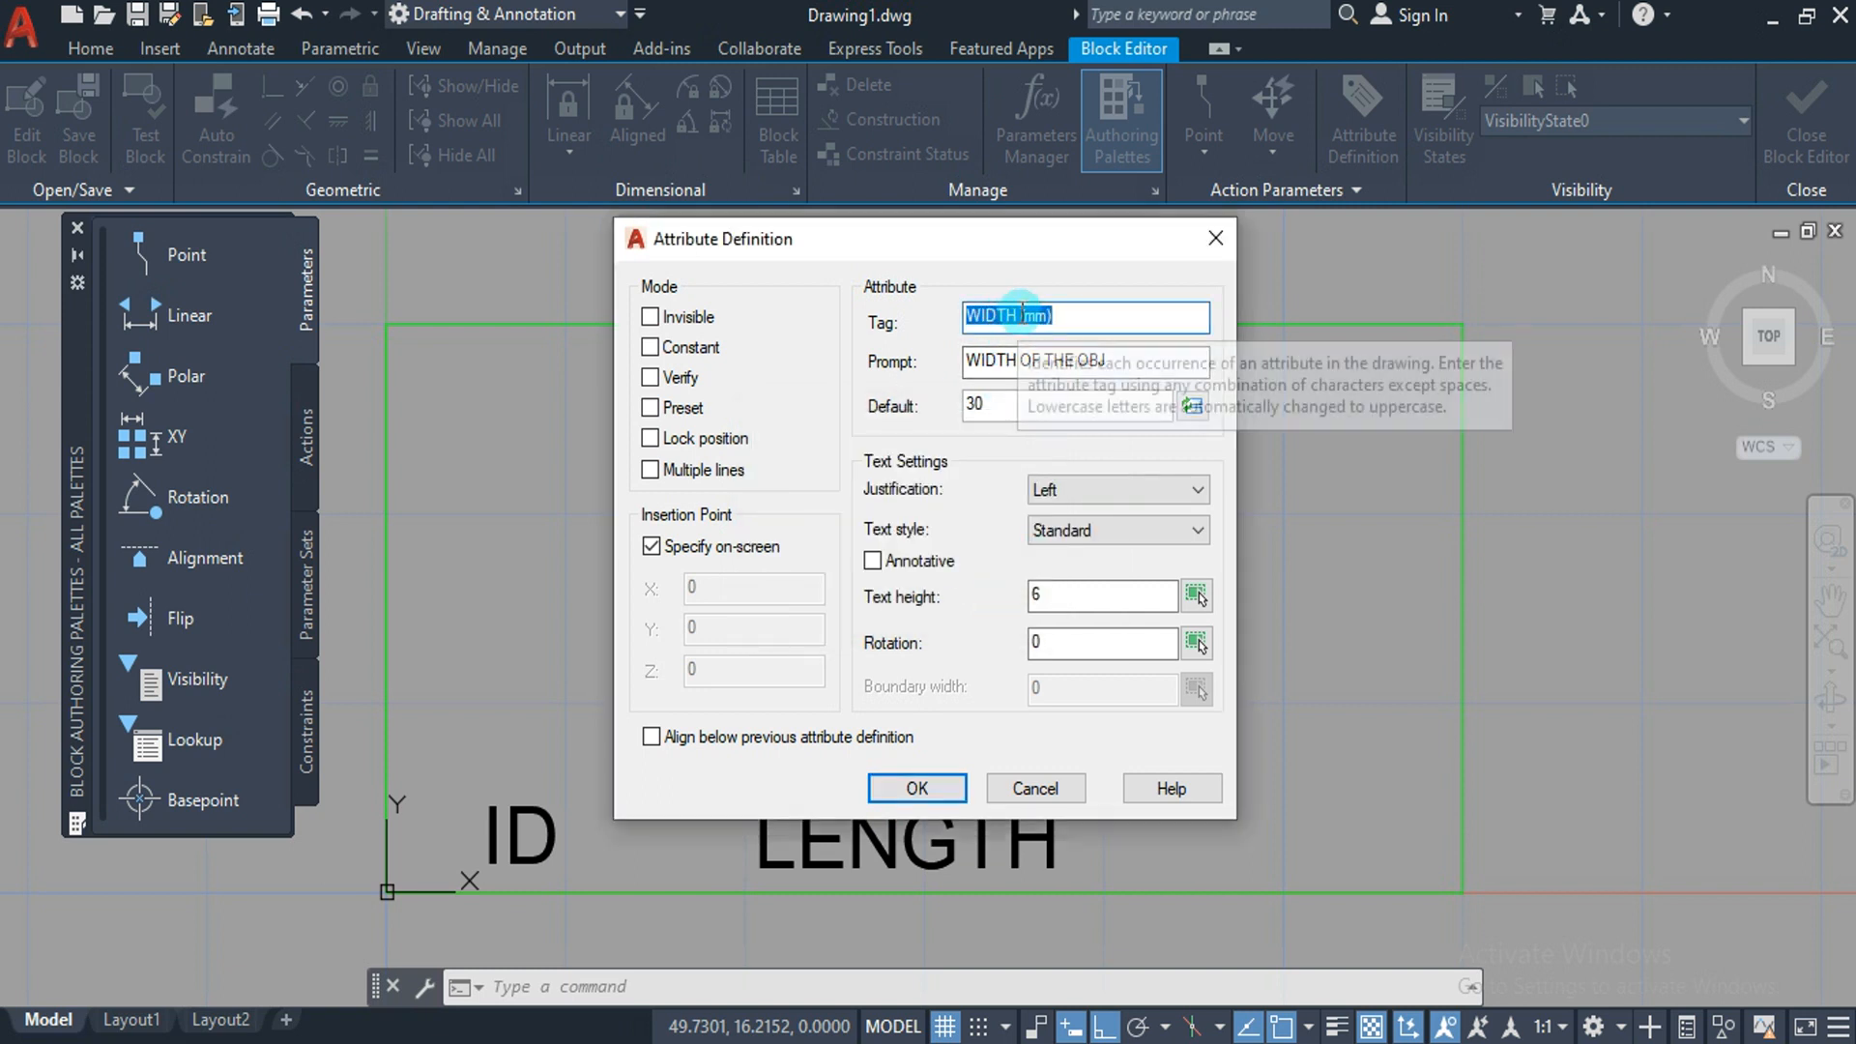
left_click(1023, 314)
key("BackSpace")
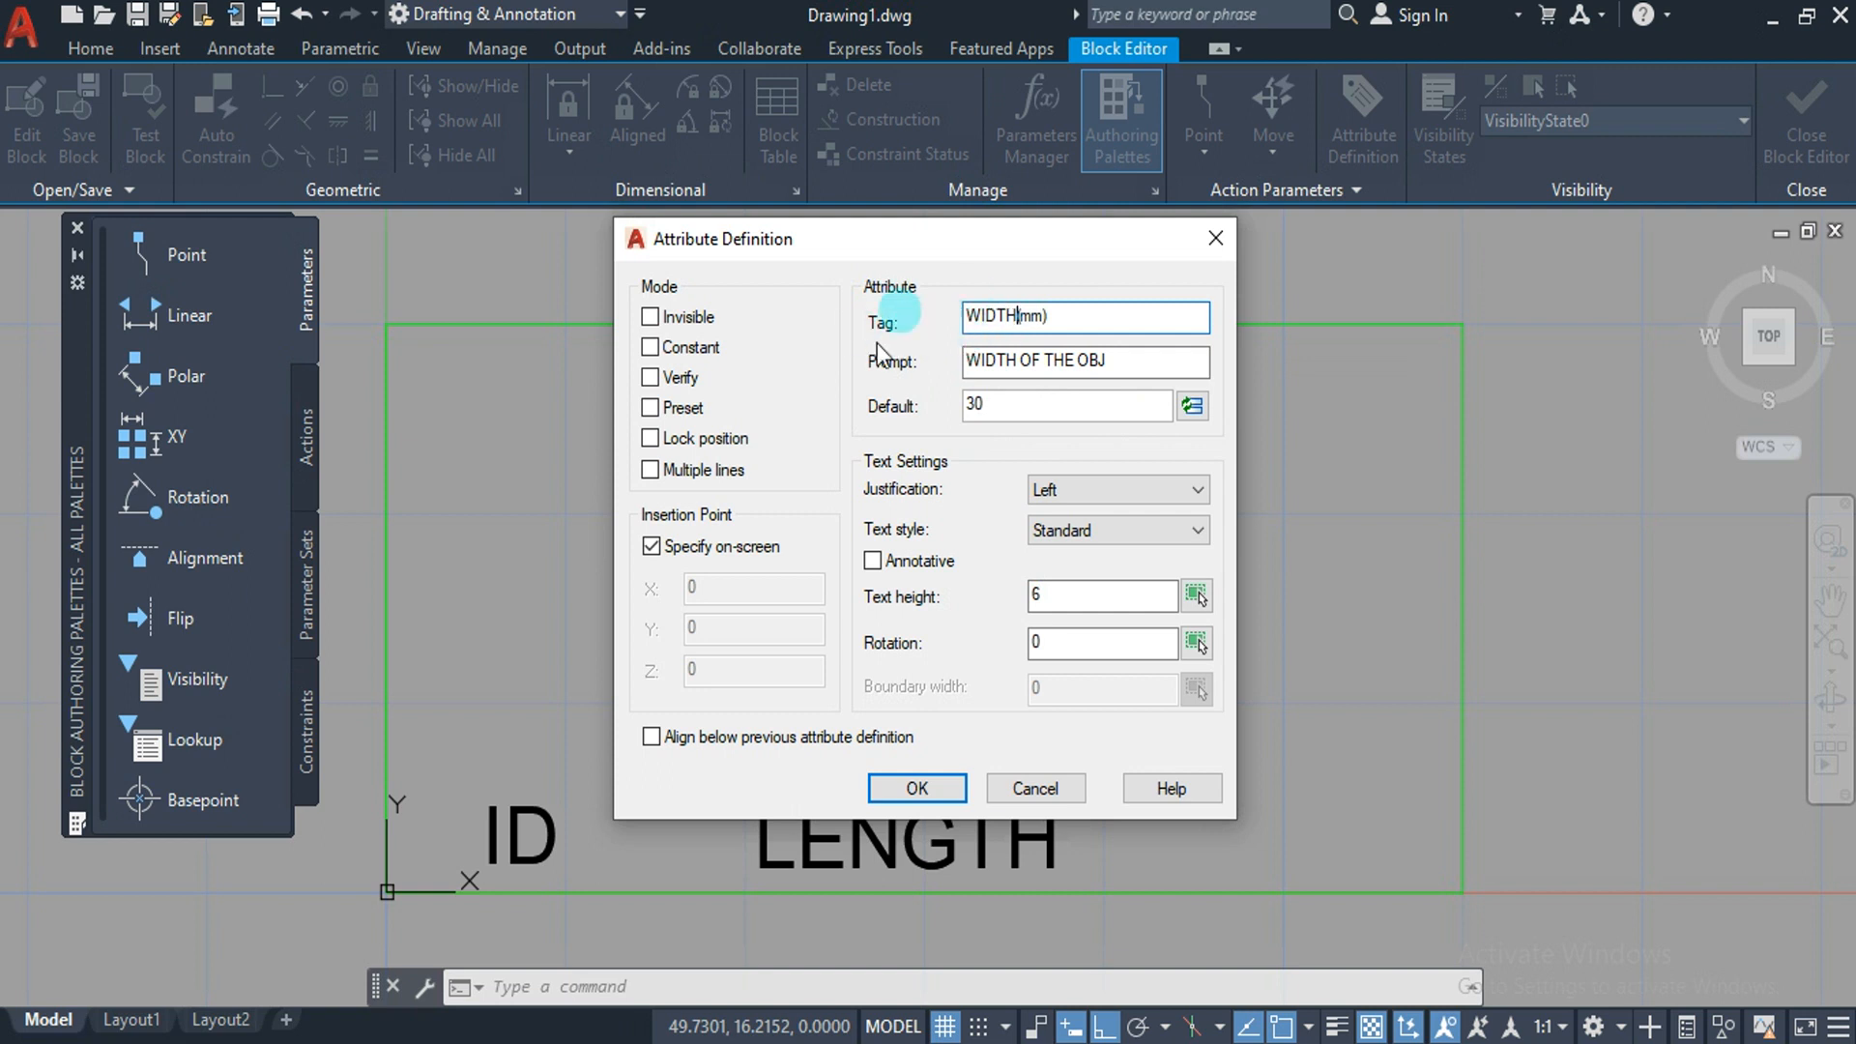
Set the width attribute's text height to 3 and place its tag near the rectangle's lower-right corner, at about 41.8, 4.7.
mouse_move(884, 368)
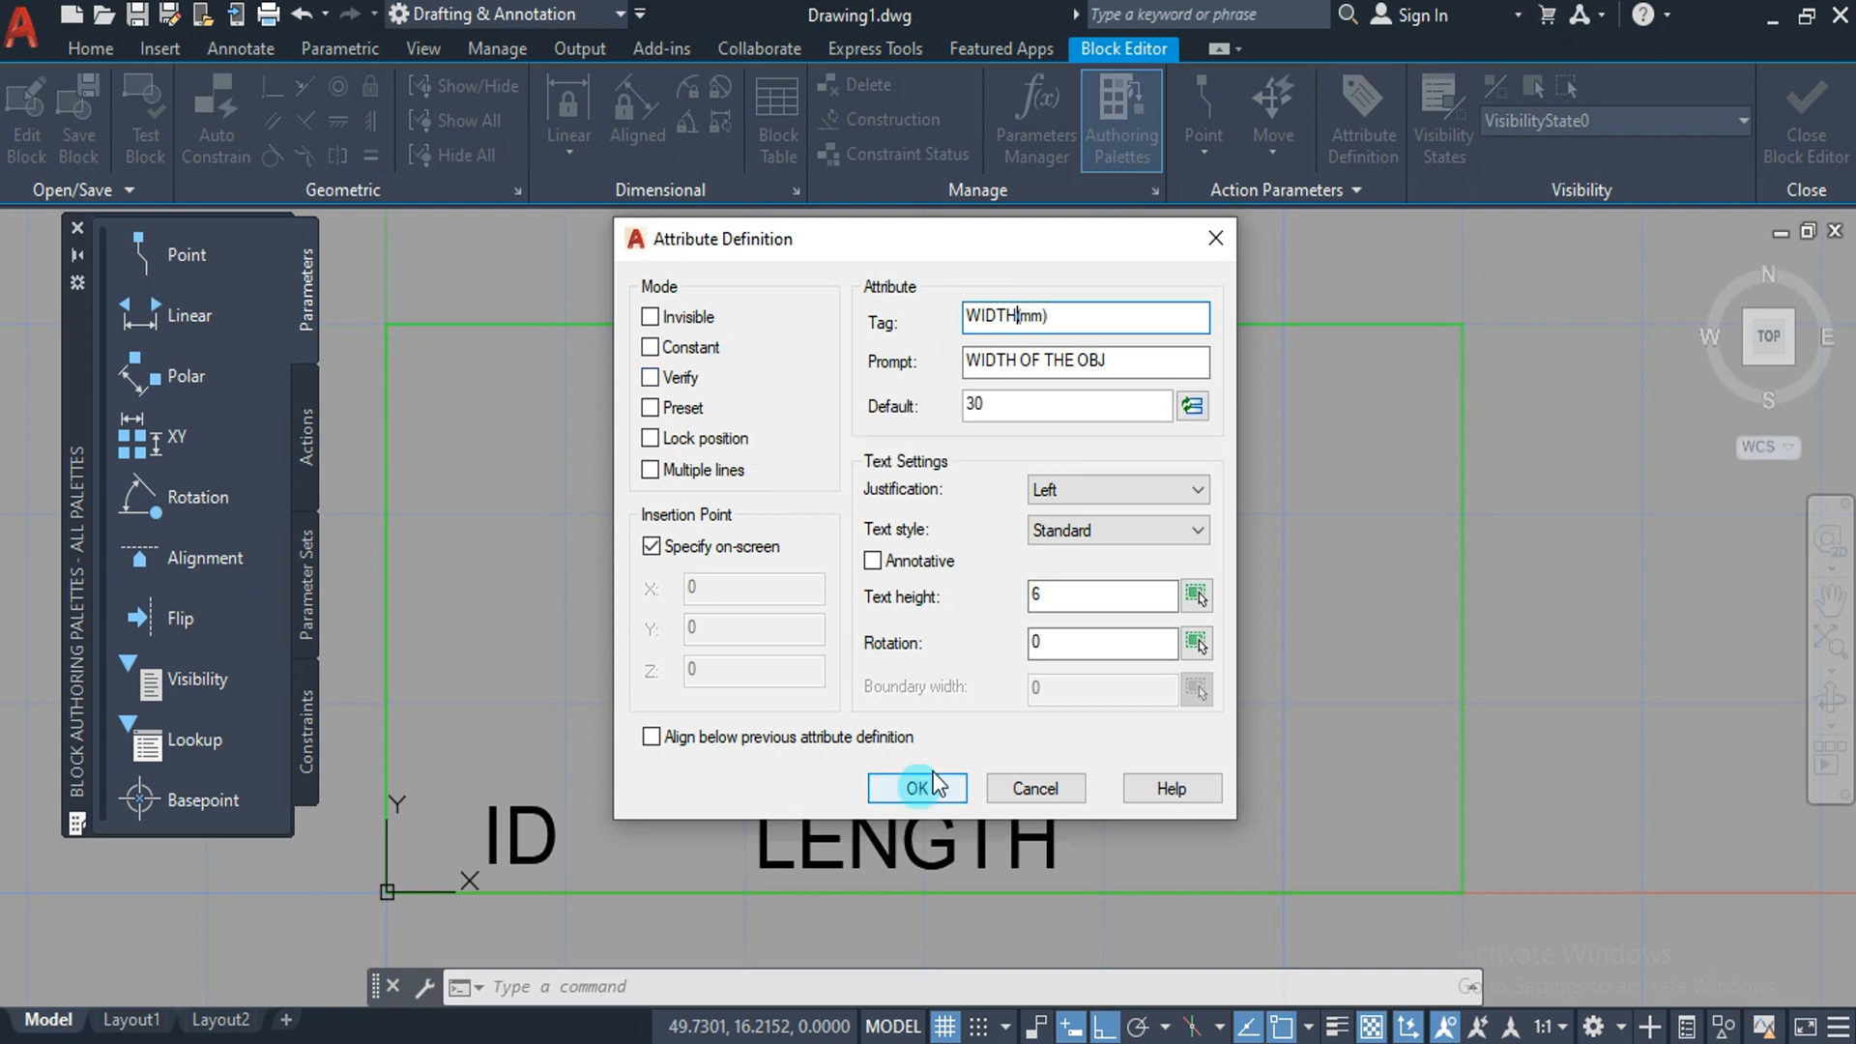
double_click(1049, 594)
type("3")
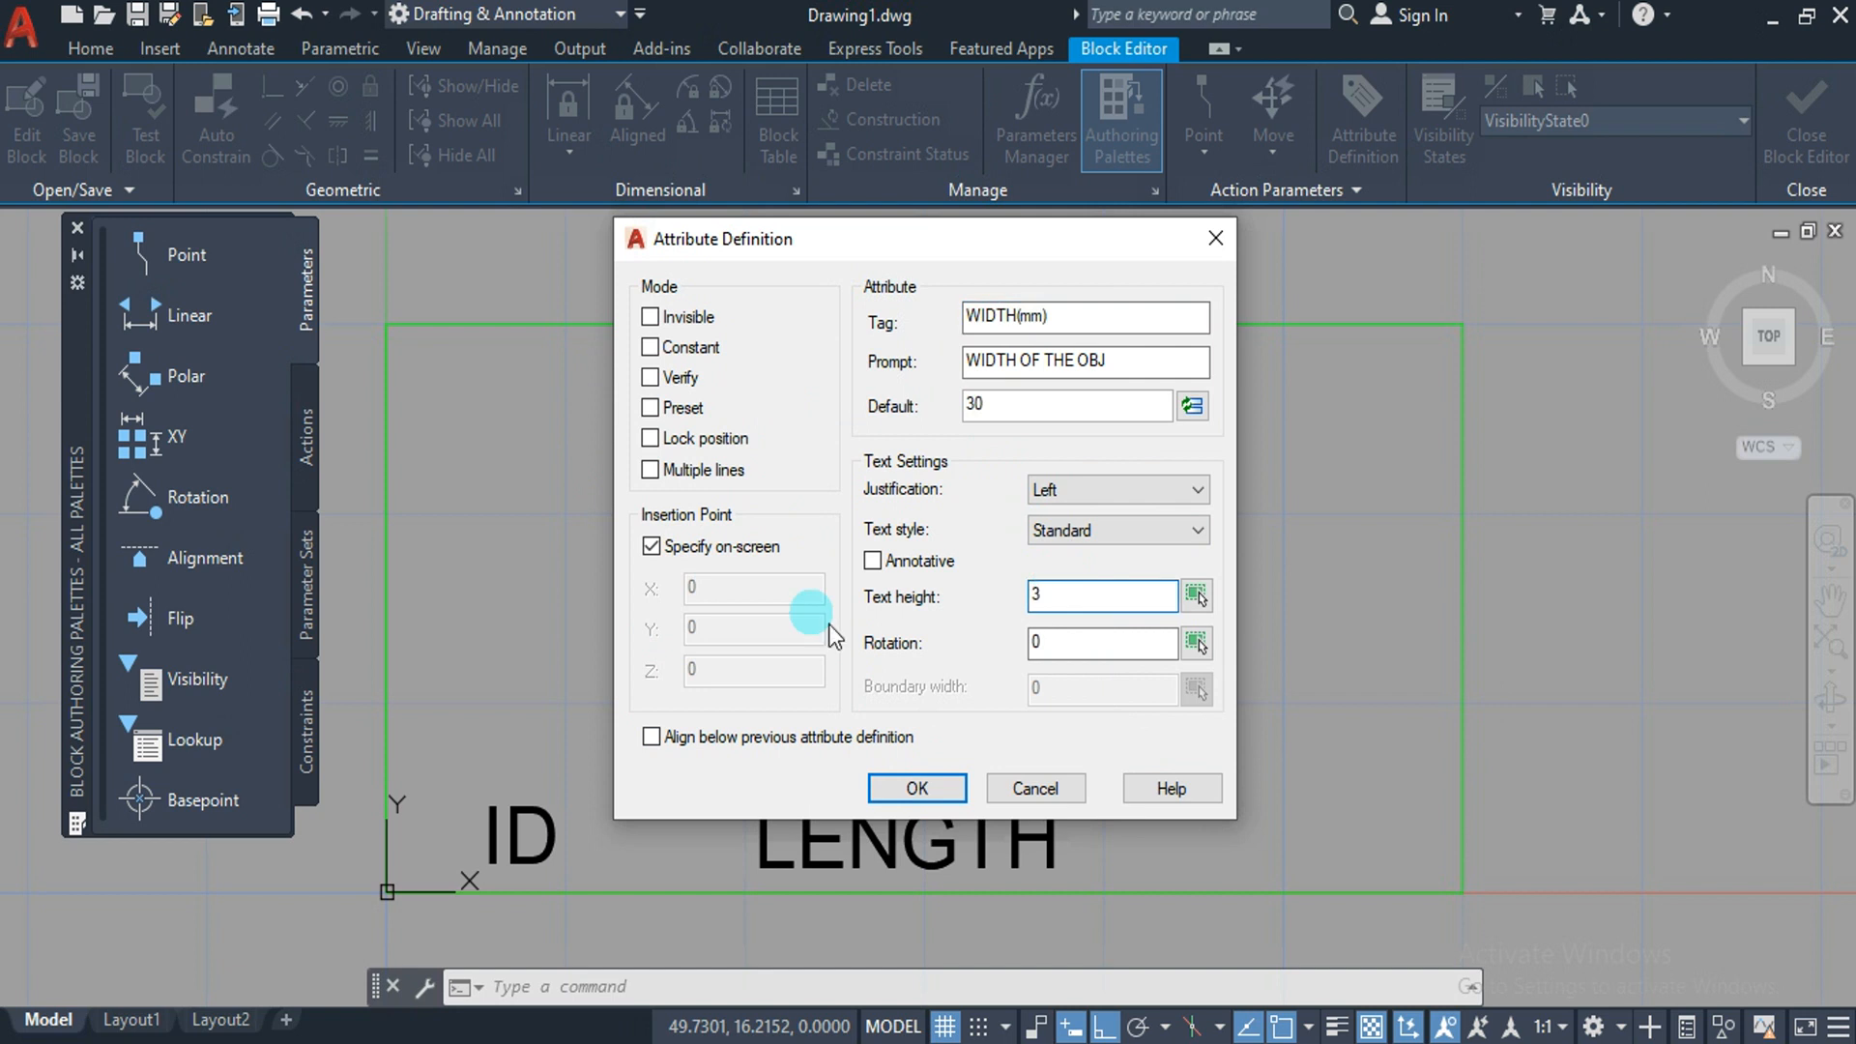
left_click(916, 787)
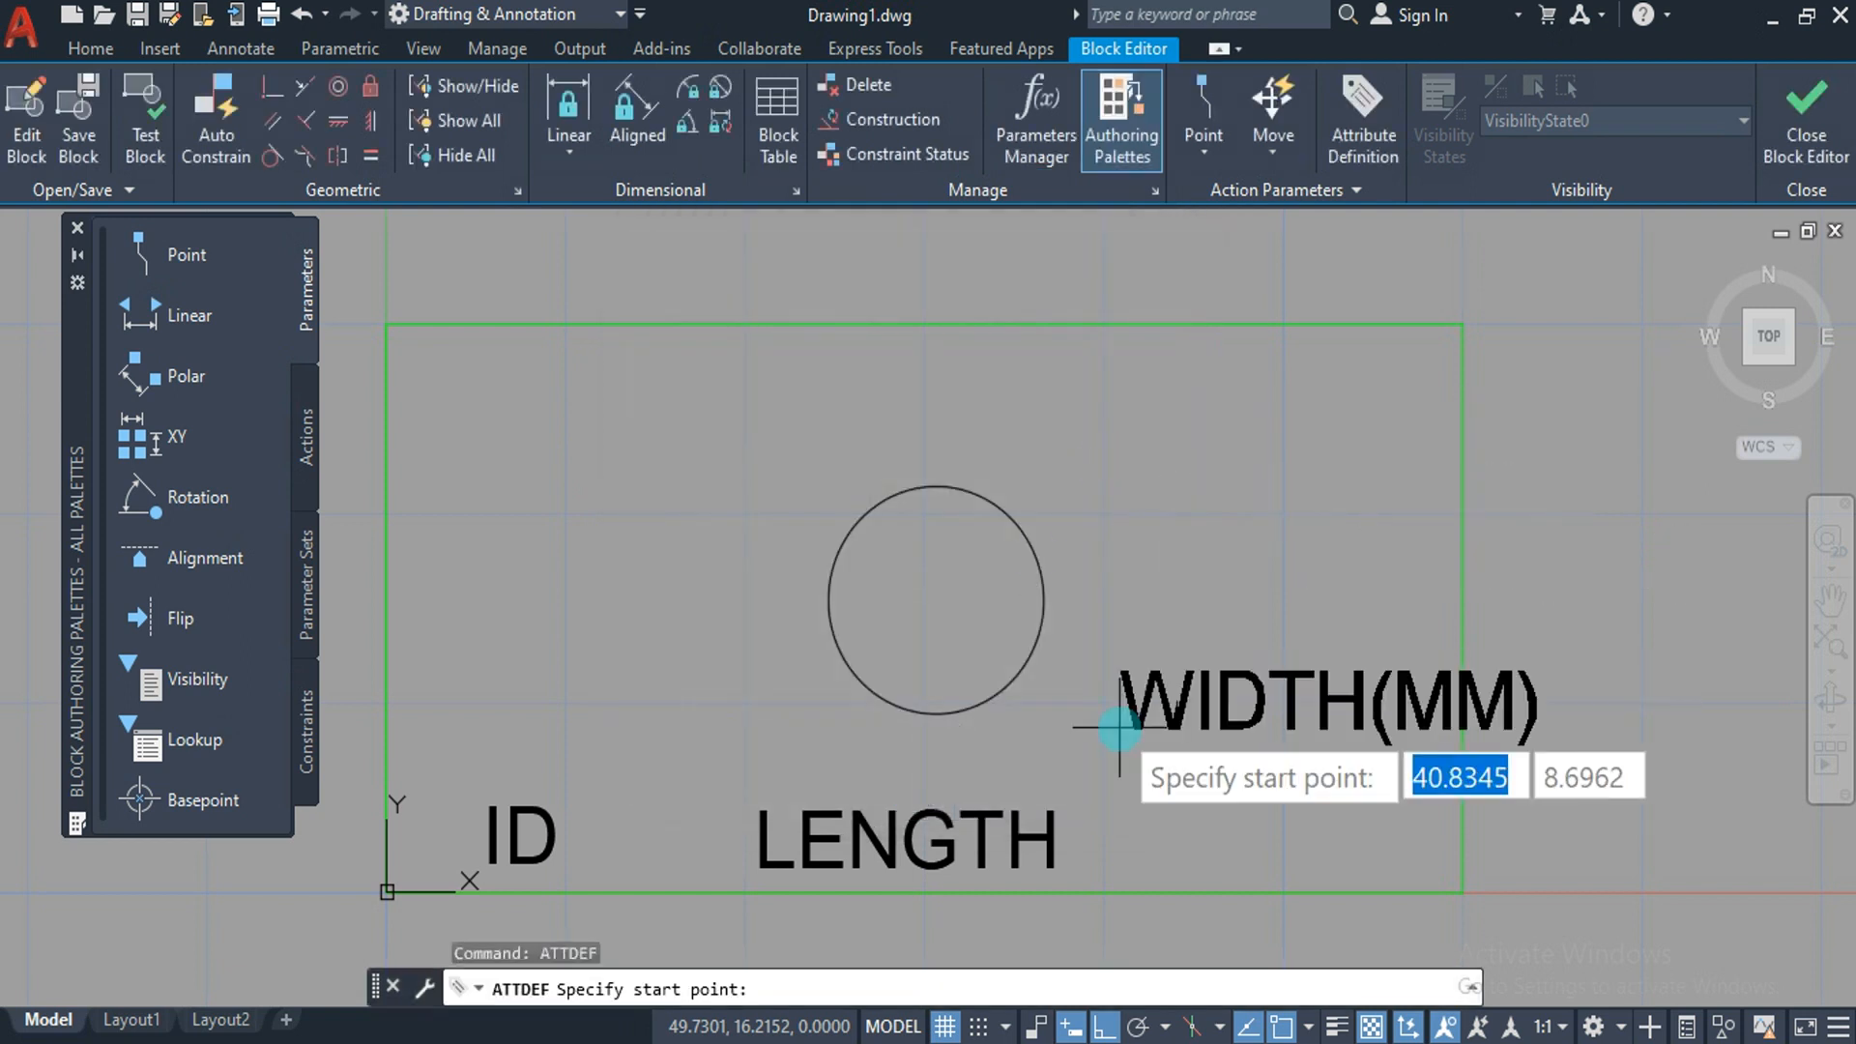
left_click(1136, 805)
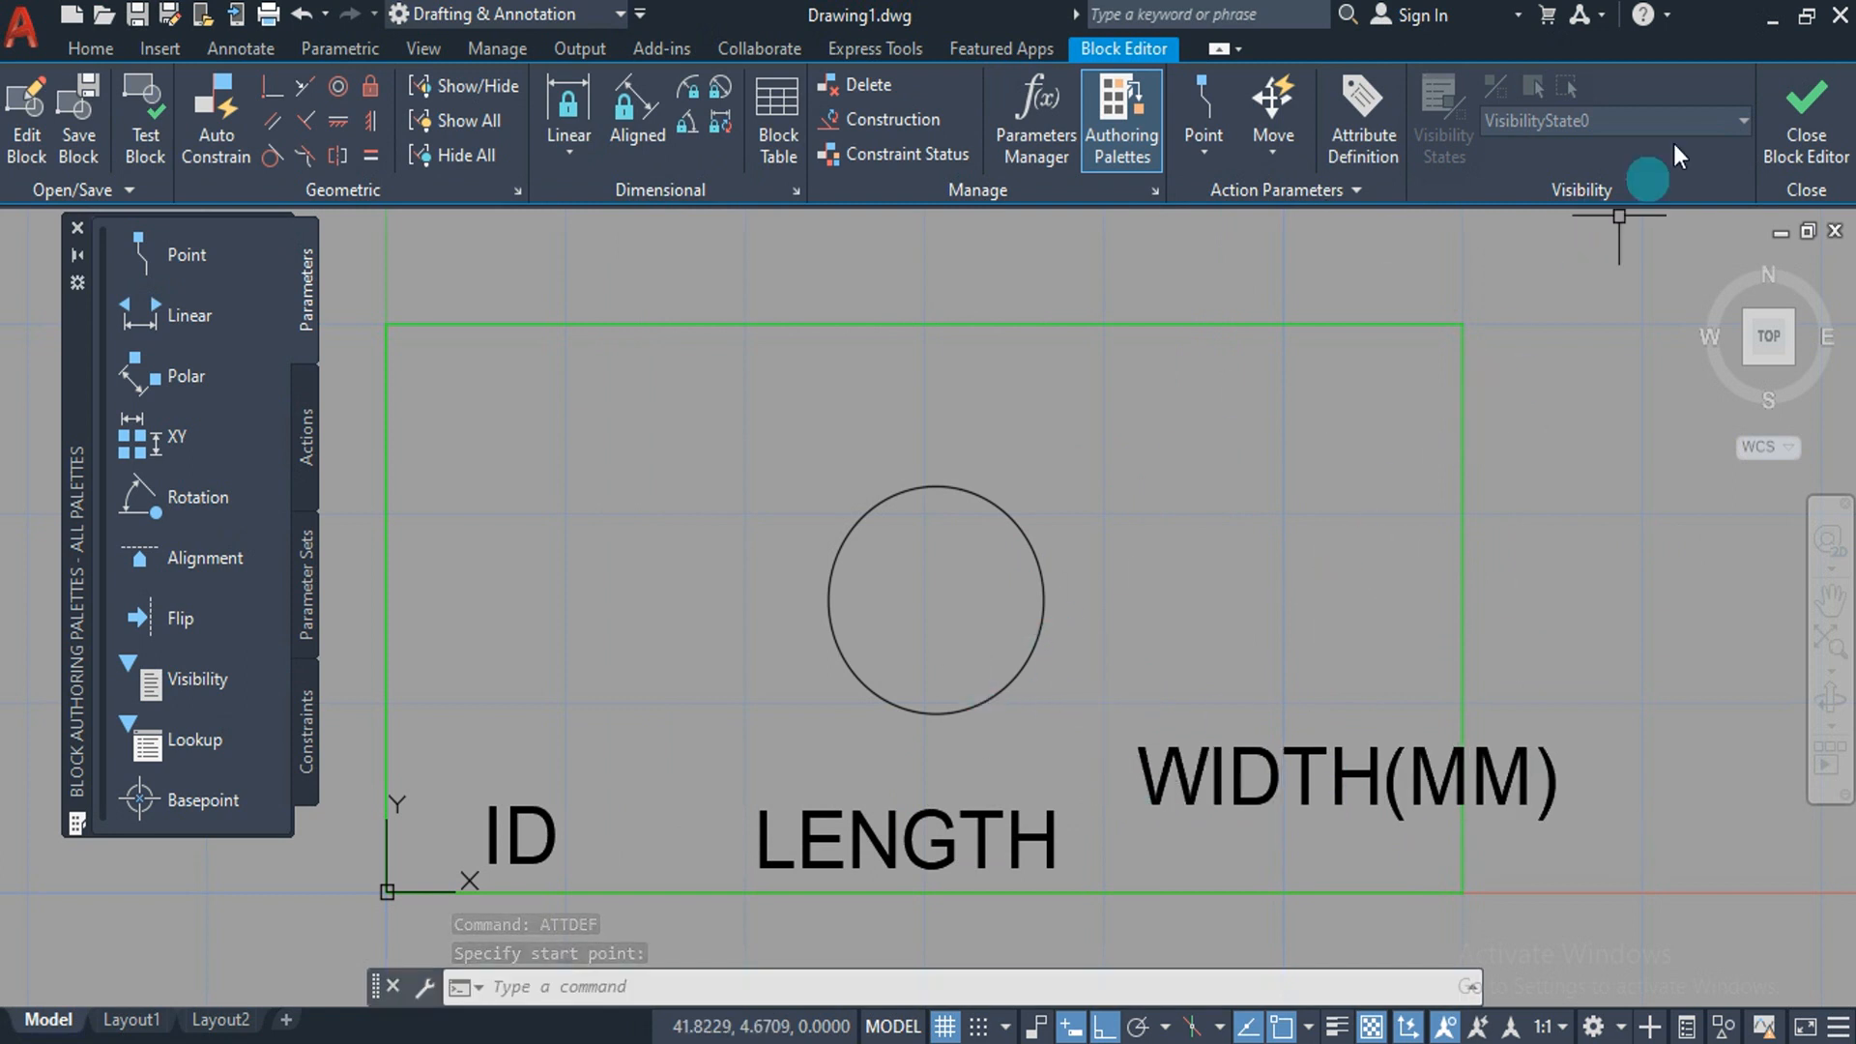
Close the Block Editor and save the changes to block B1.
left_click(1793, 136)
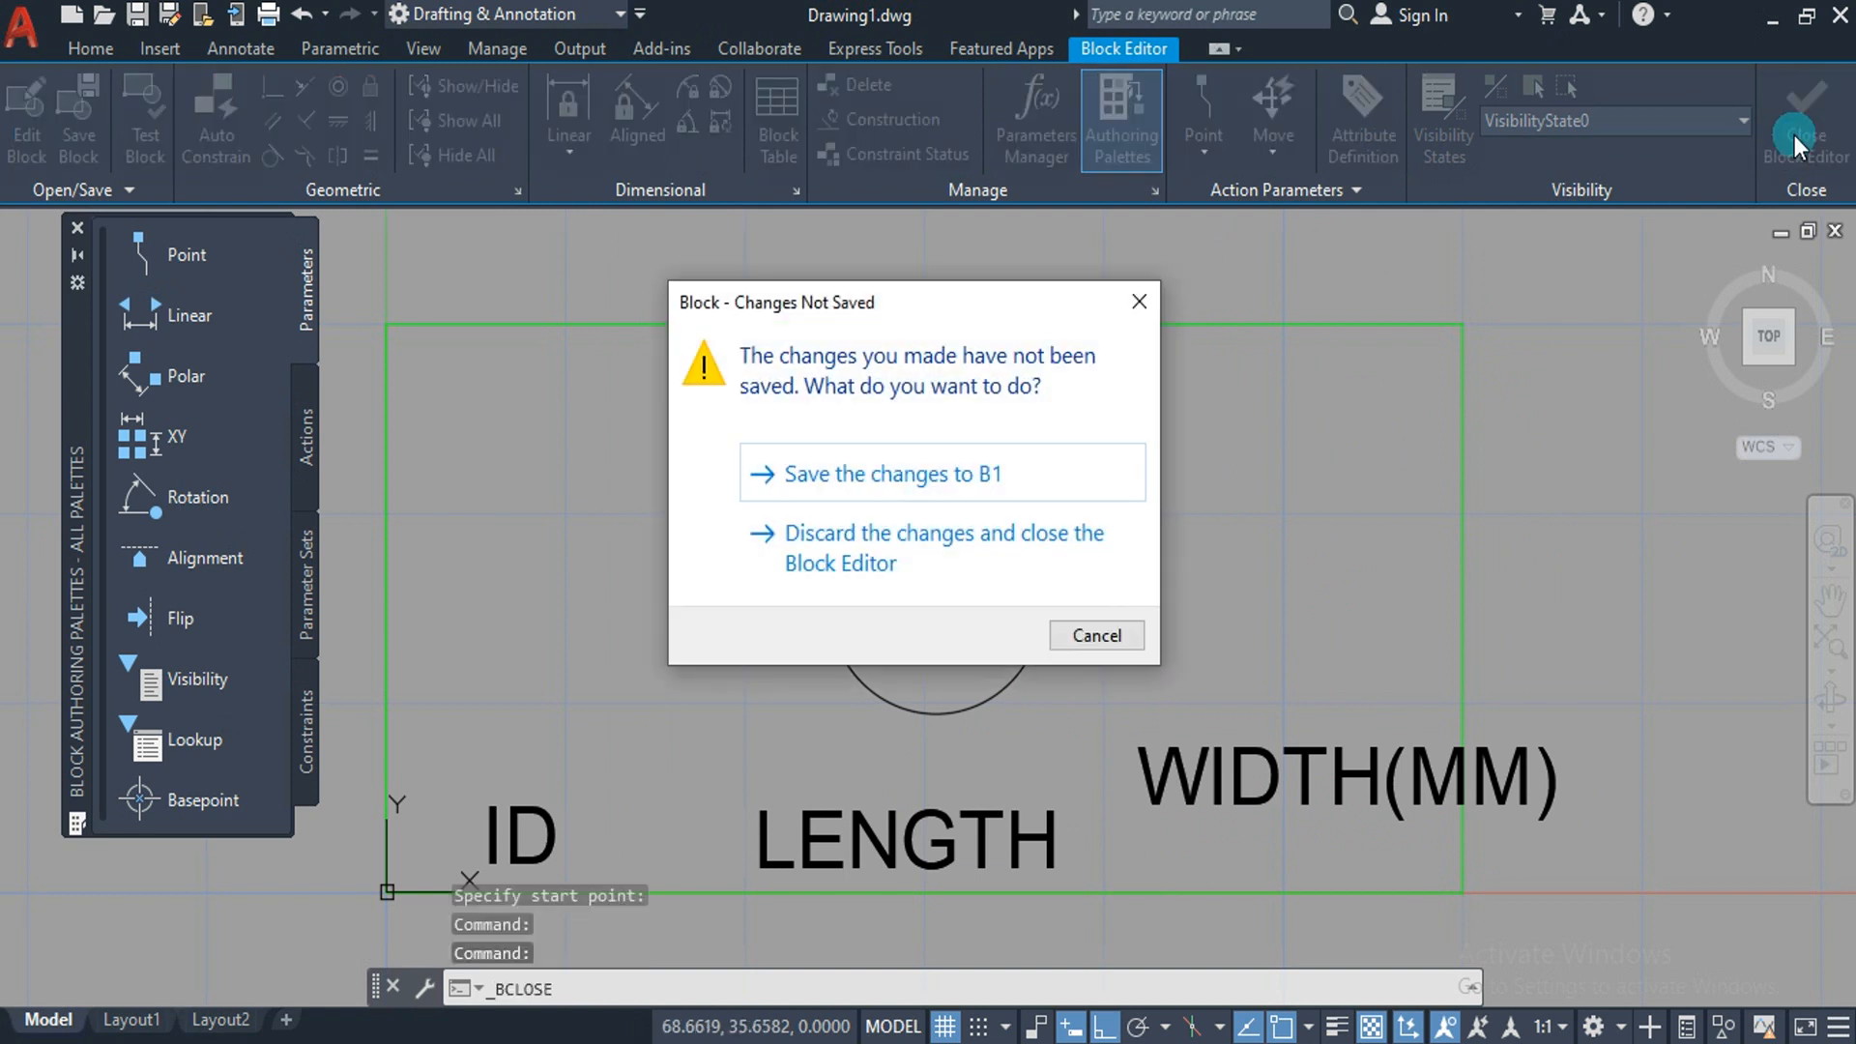
left_click(977, 466)
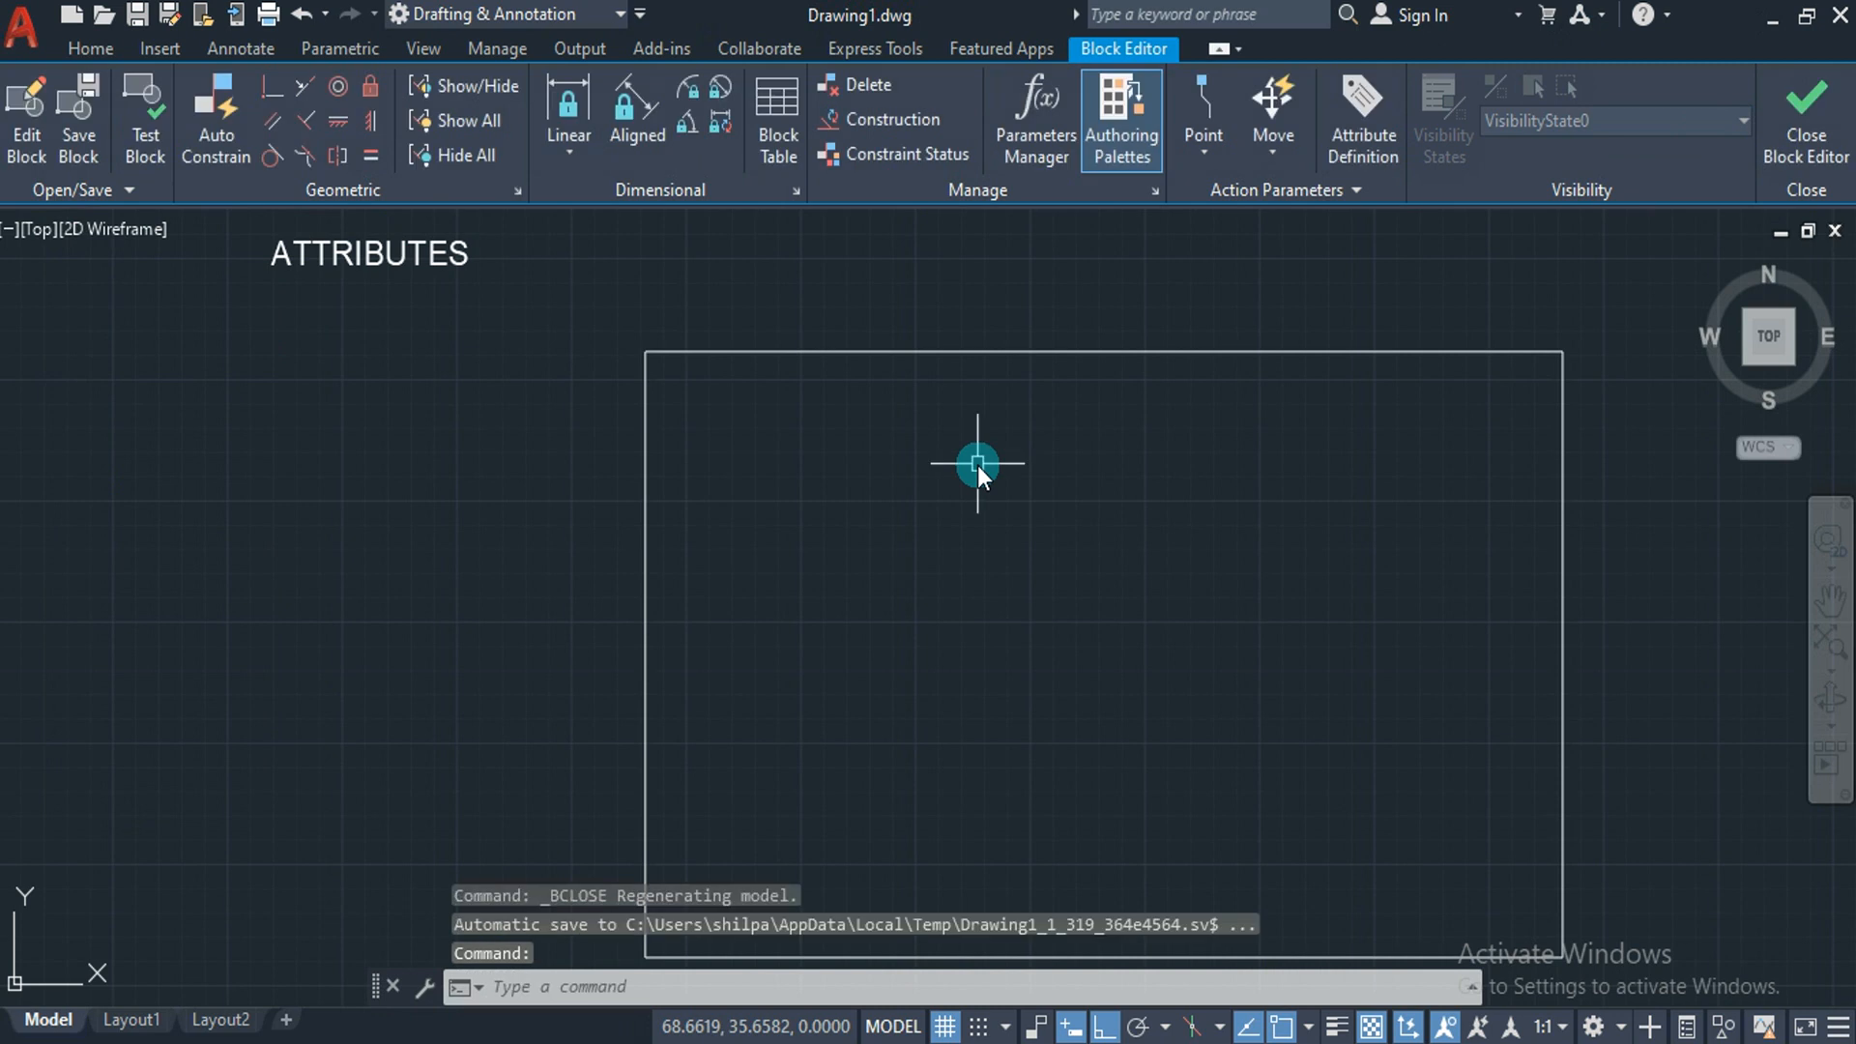
Insert block B1 from the recent blocks at the large rectangle's lower-left corner.
type("i")
key("Return")
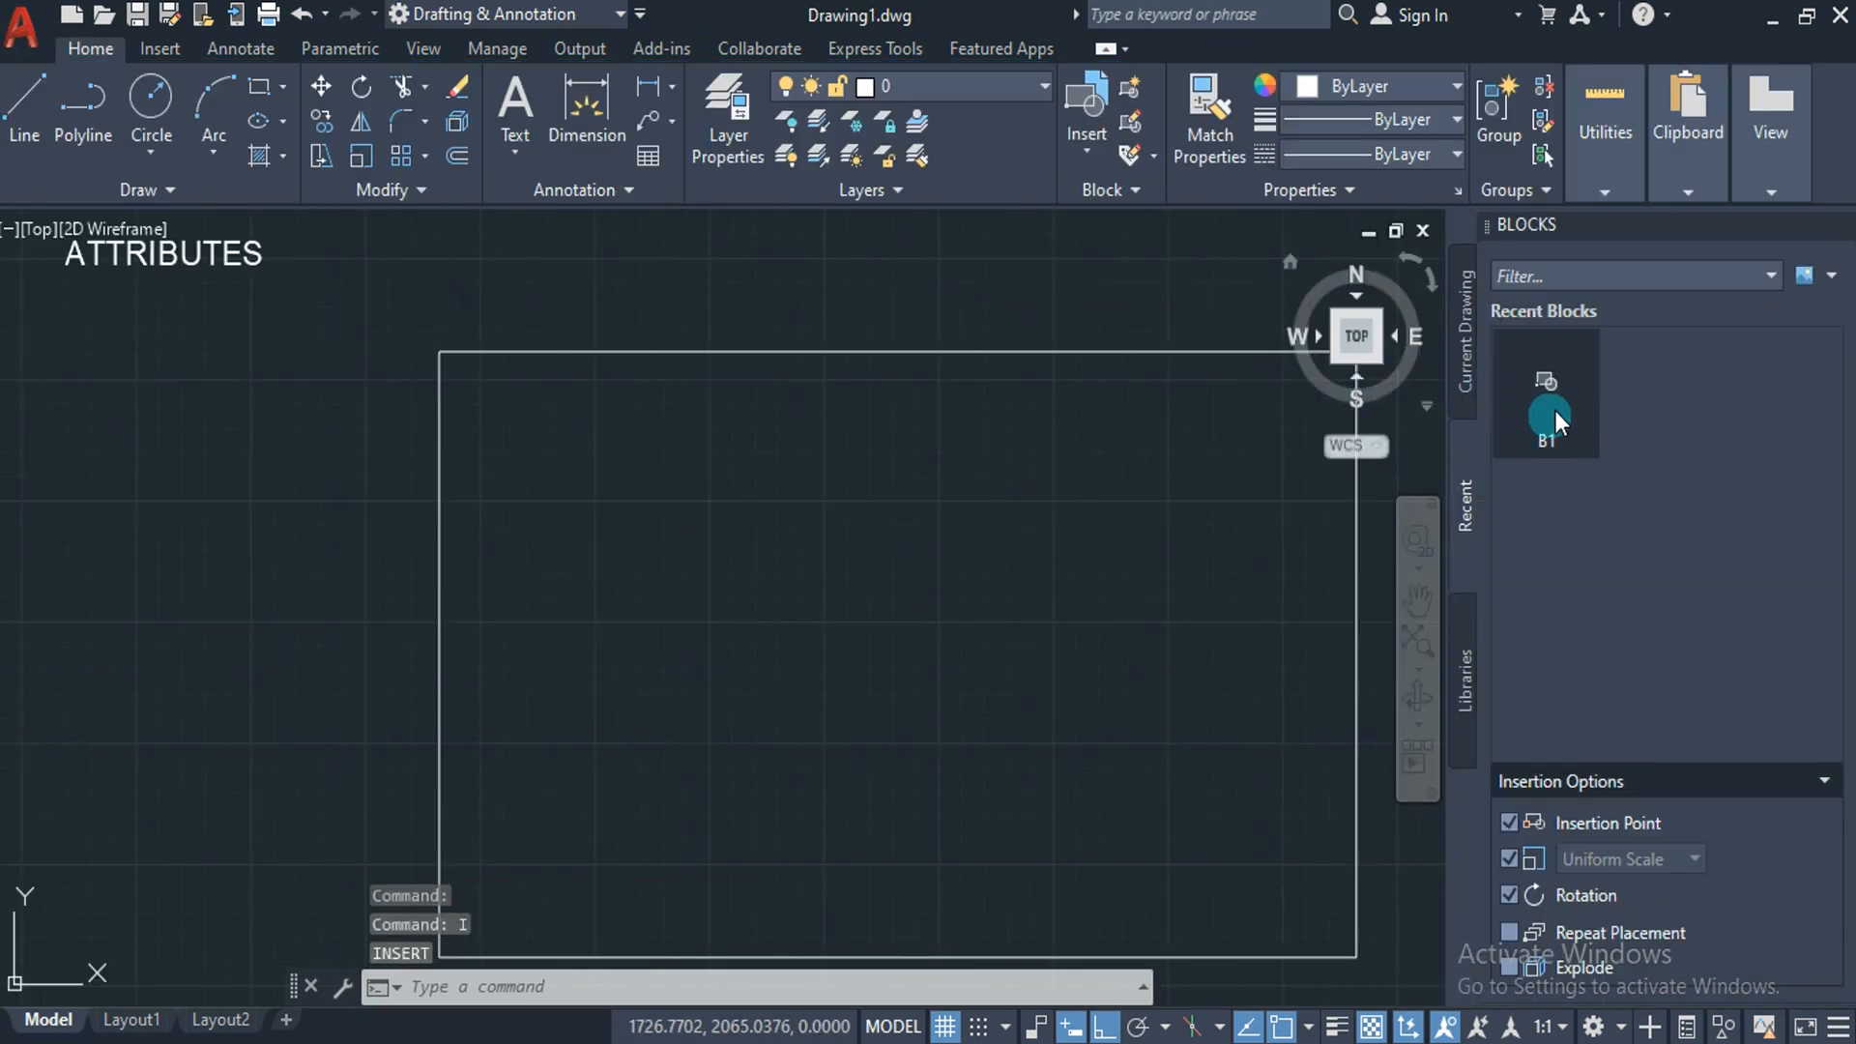
mouse_move(1543, 380)
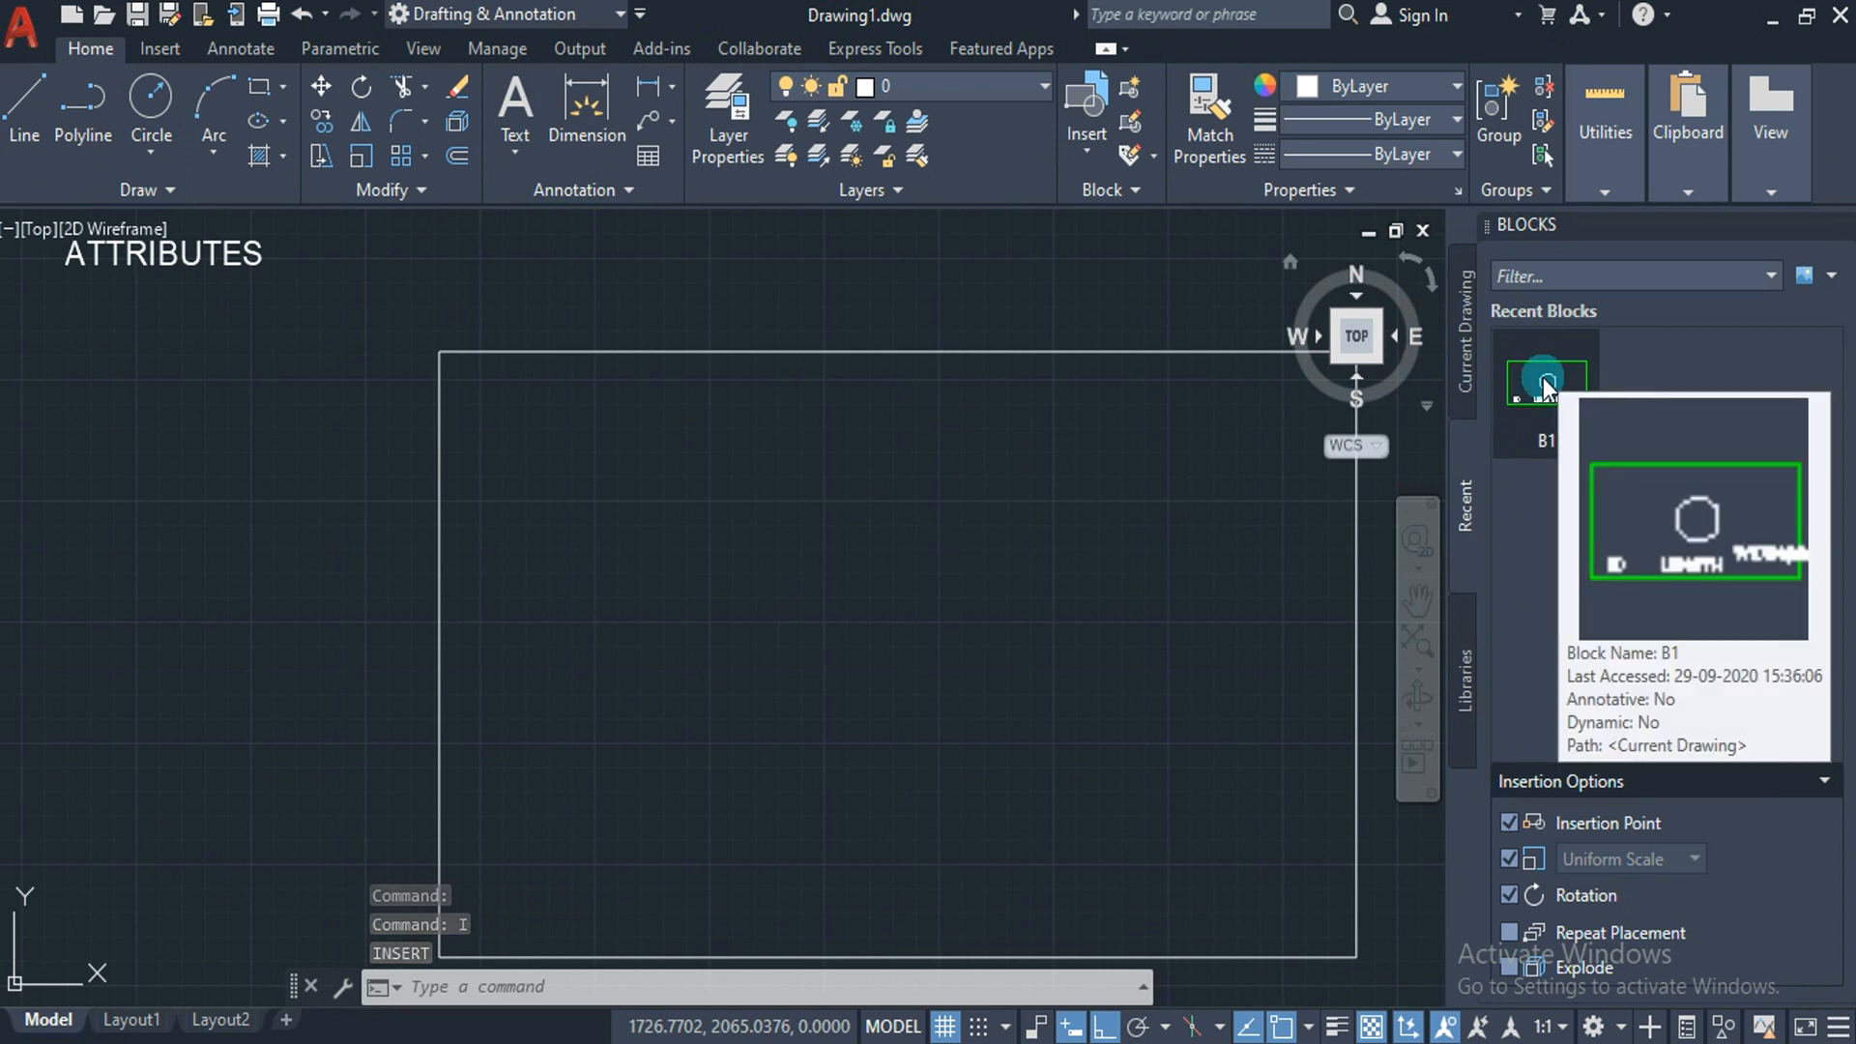
left_click(1543, 377)
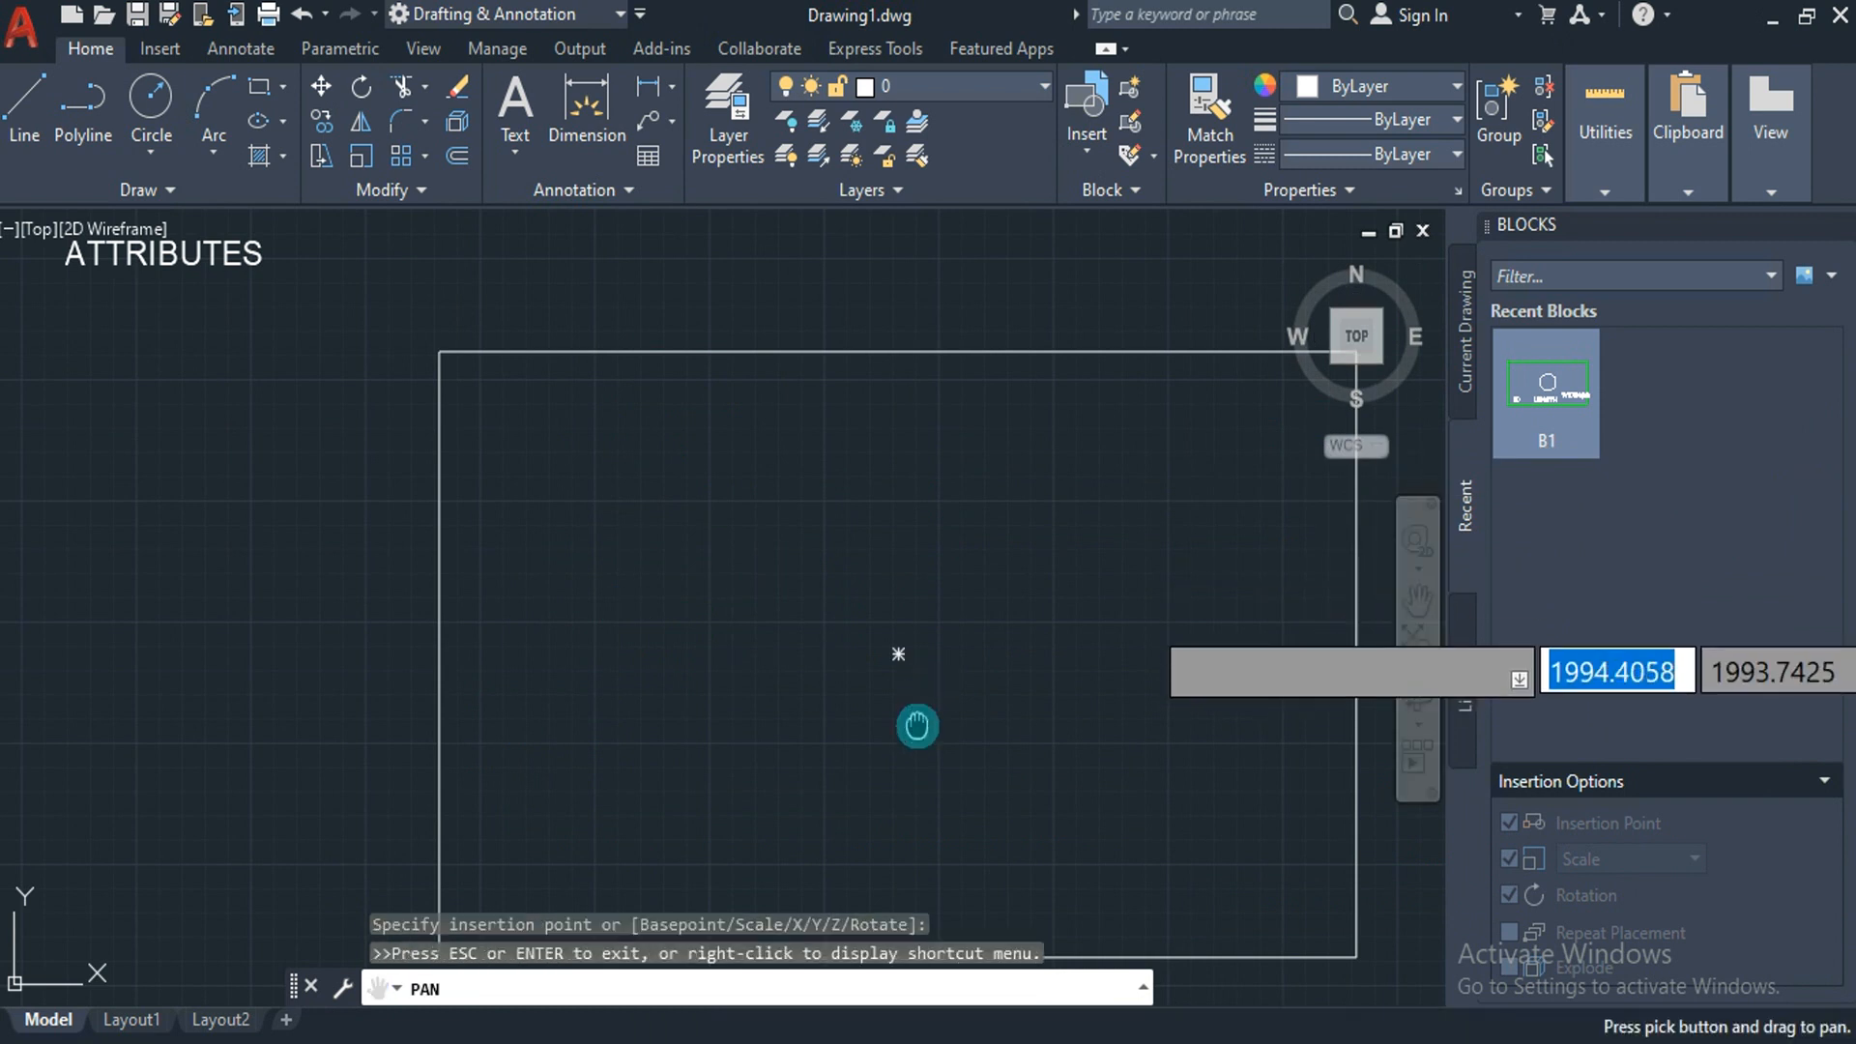
left_click_drag(915, 725, 885, 659)
key("Escape")
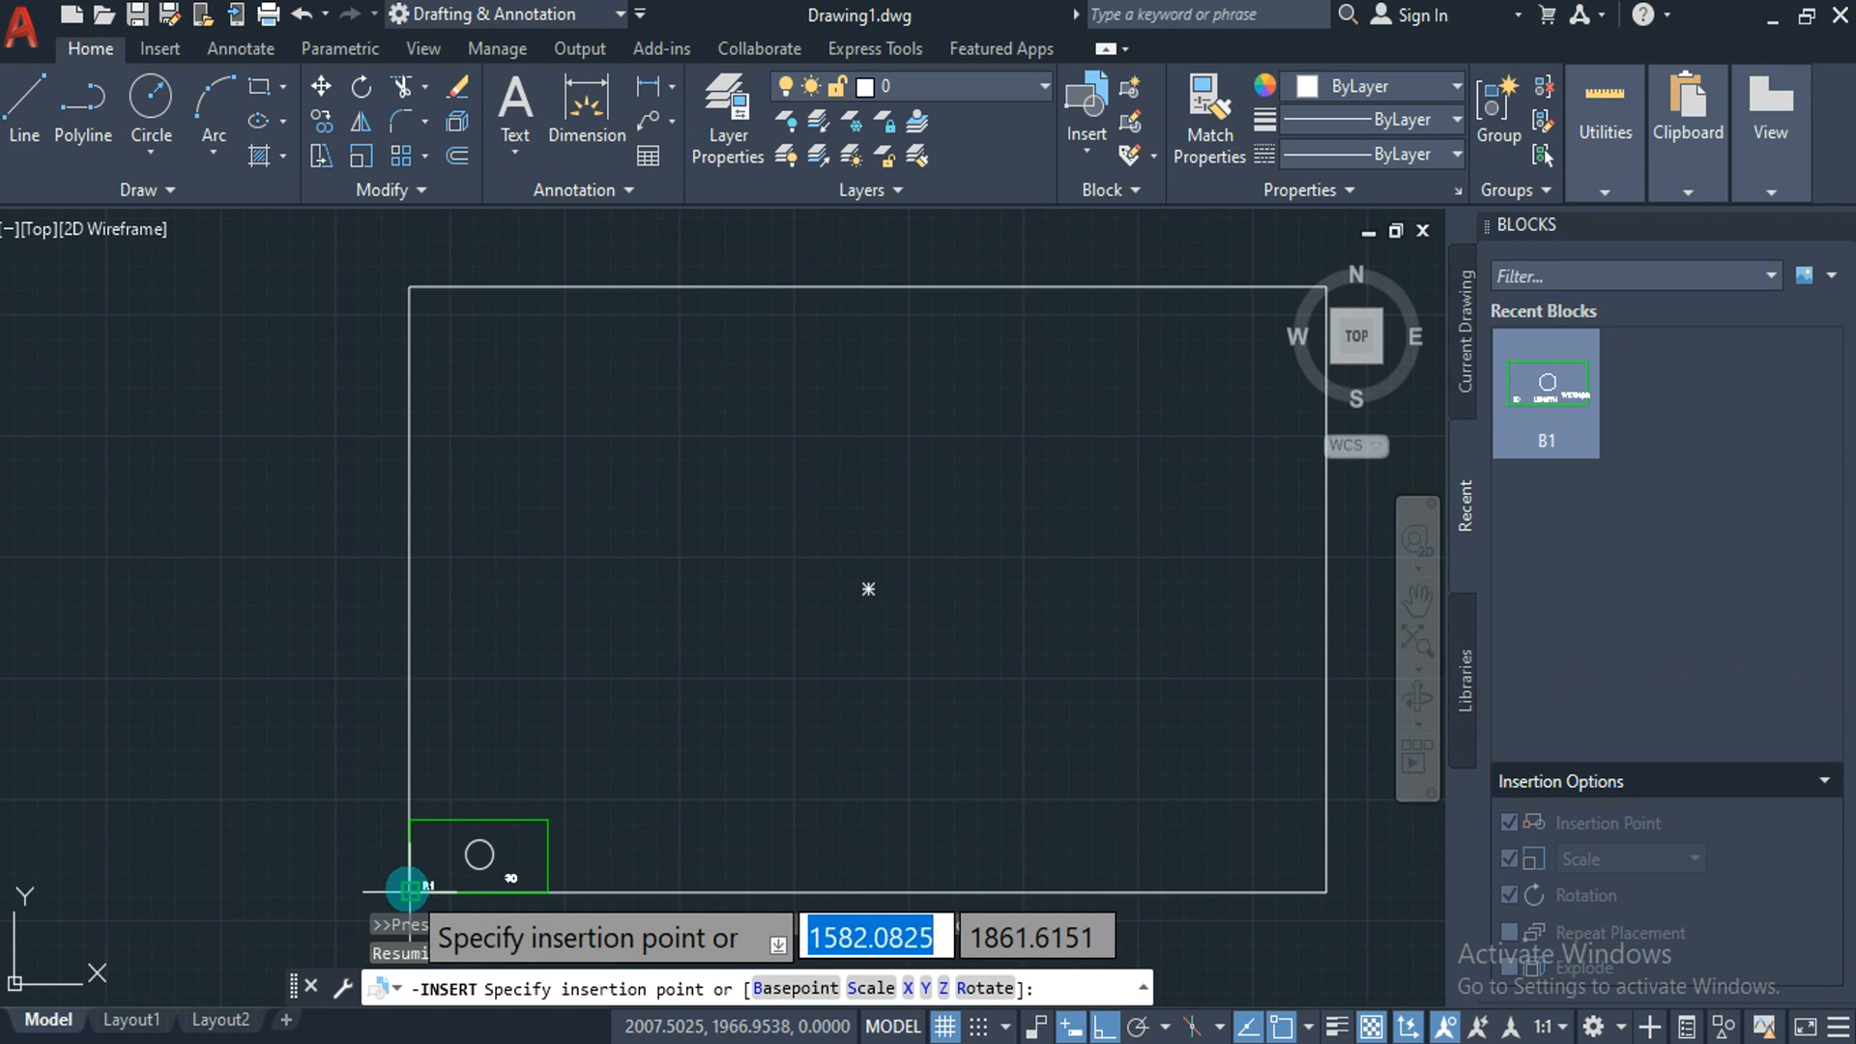
left_click(407, 887)
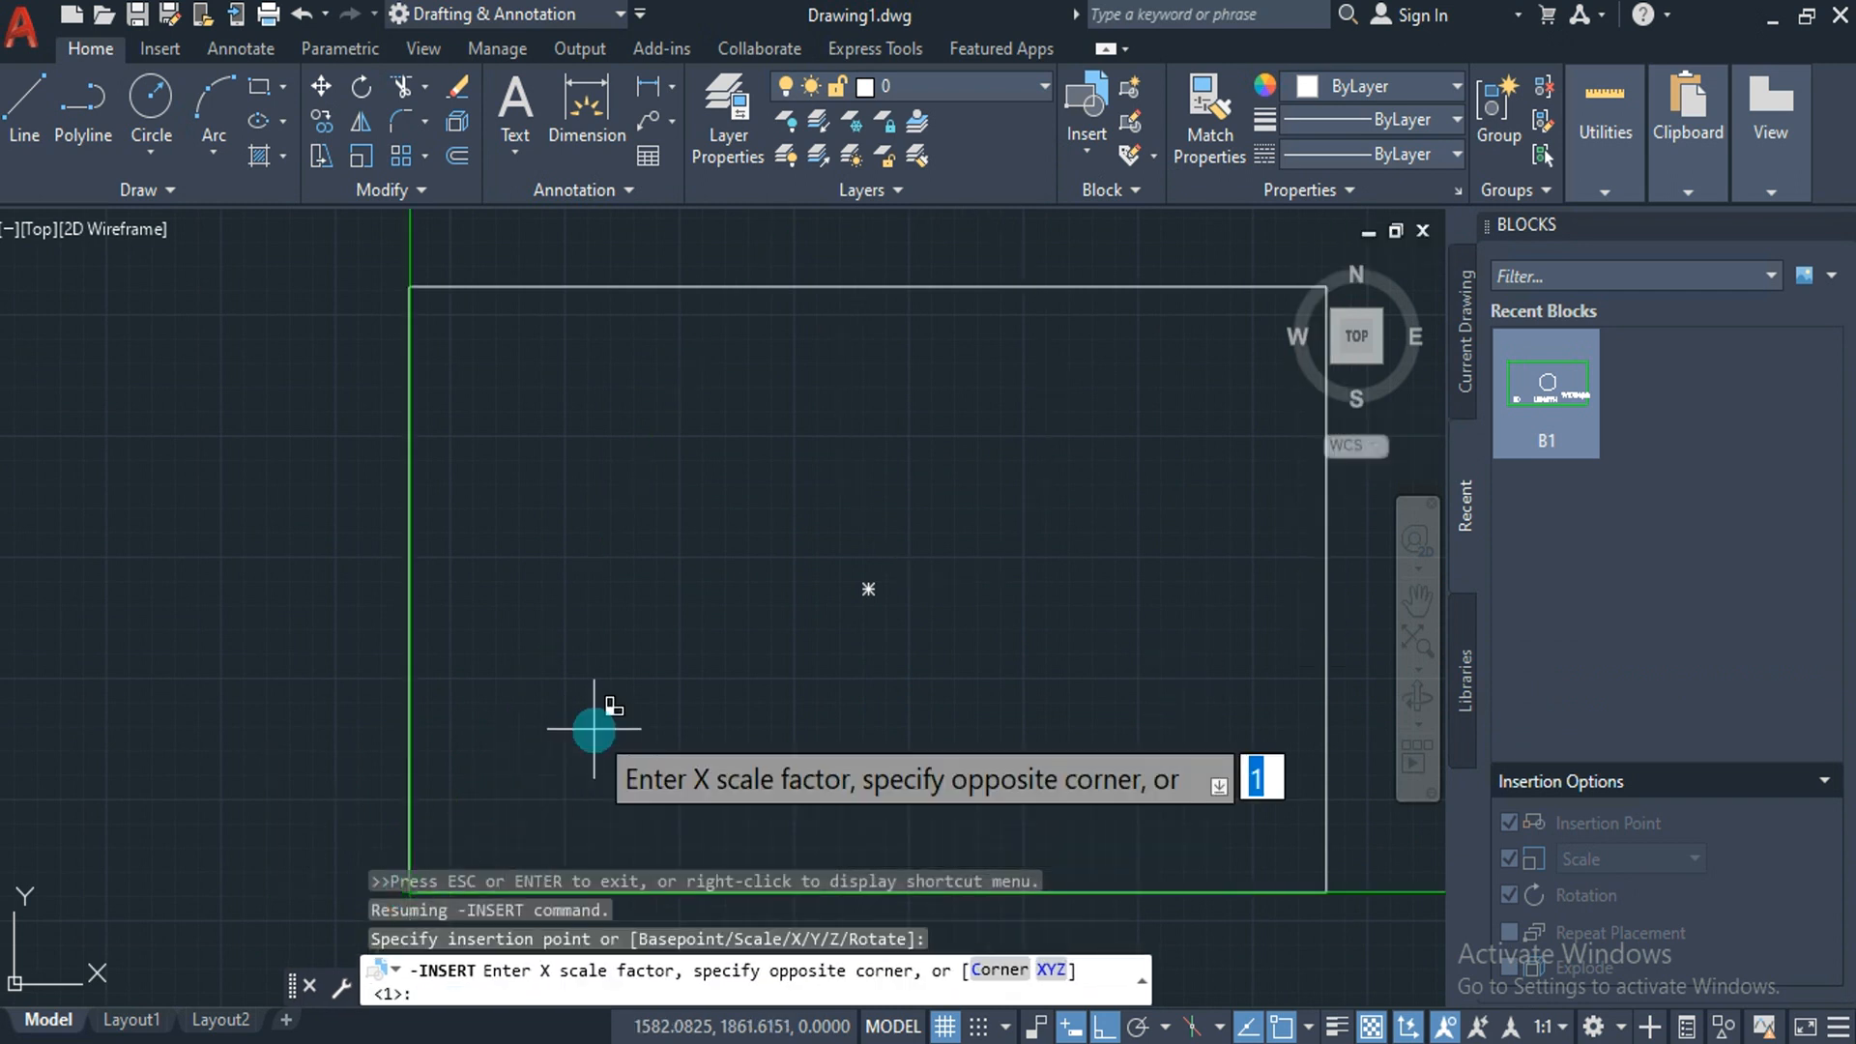
Set the inserted block's X and Y scale factors to 1 and accept the default rotation of 0.
type("1")
key("Return")
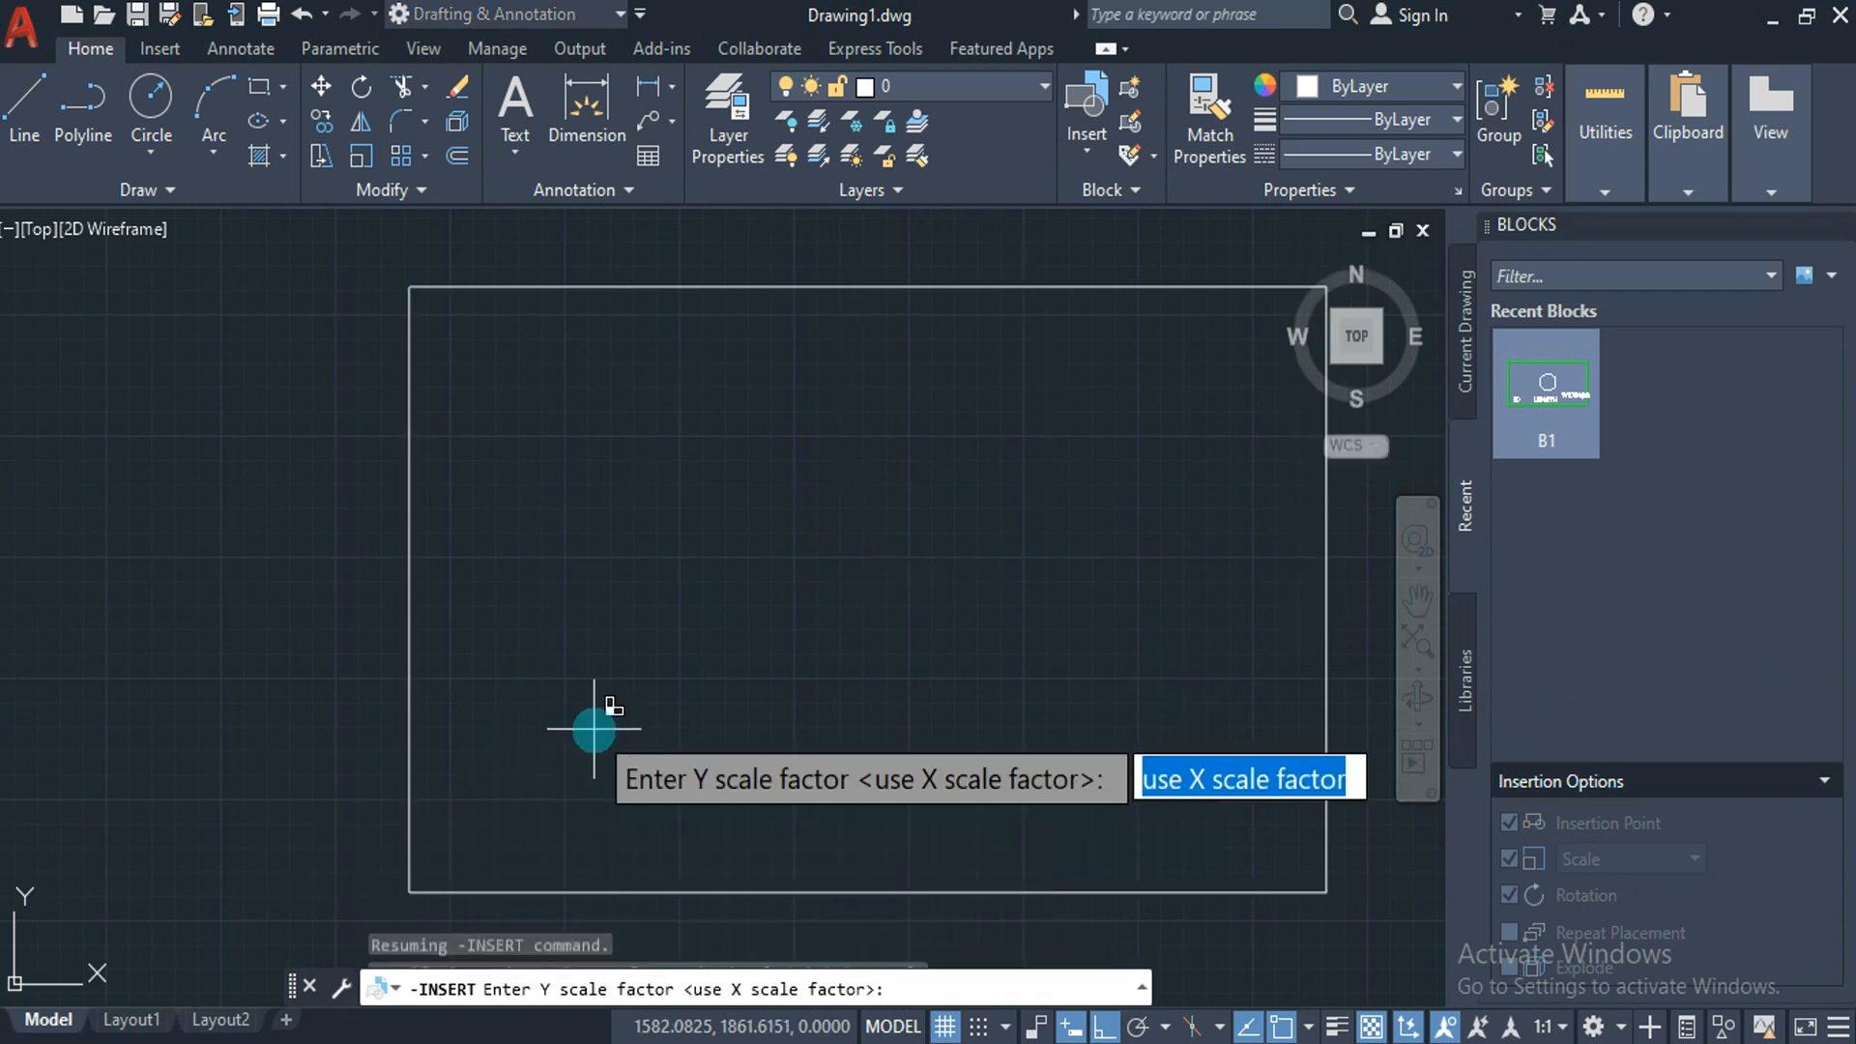
type("1")
key("Return")
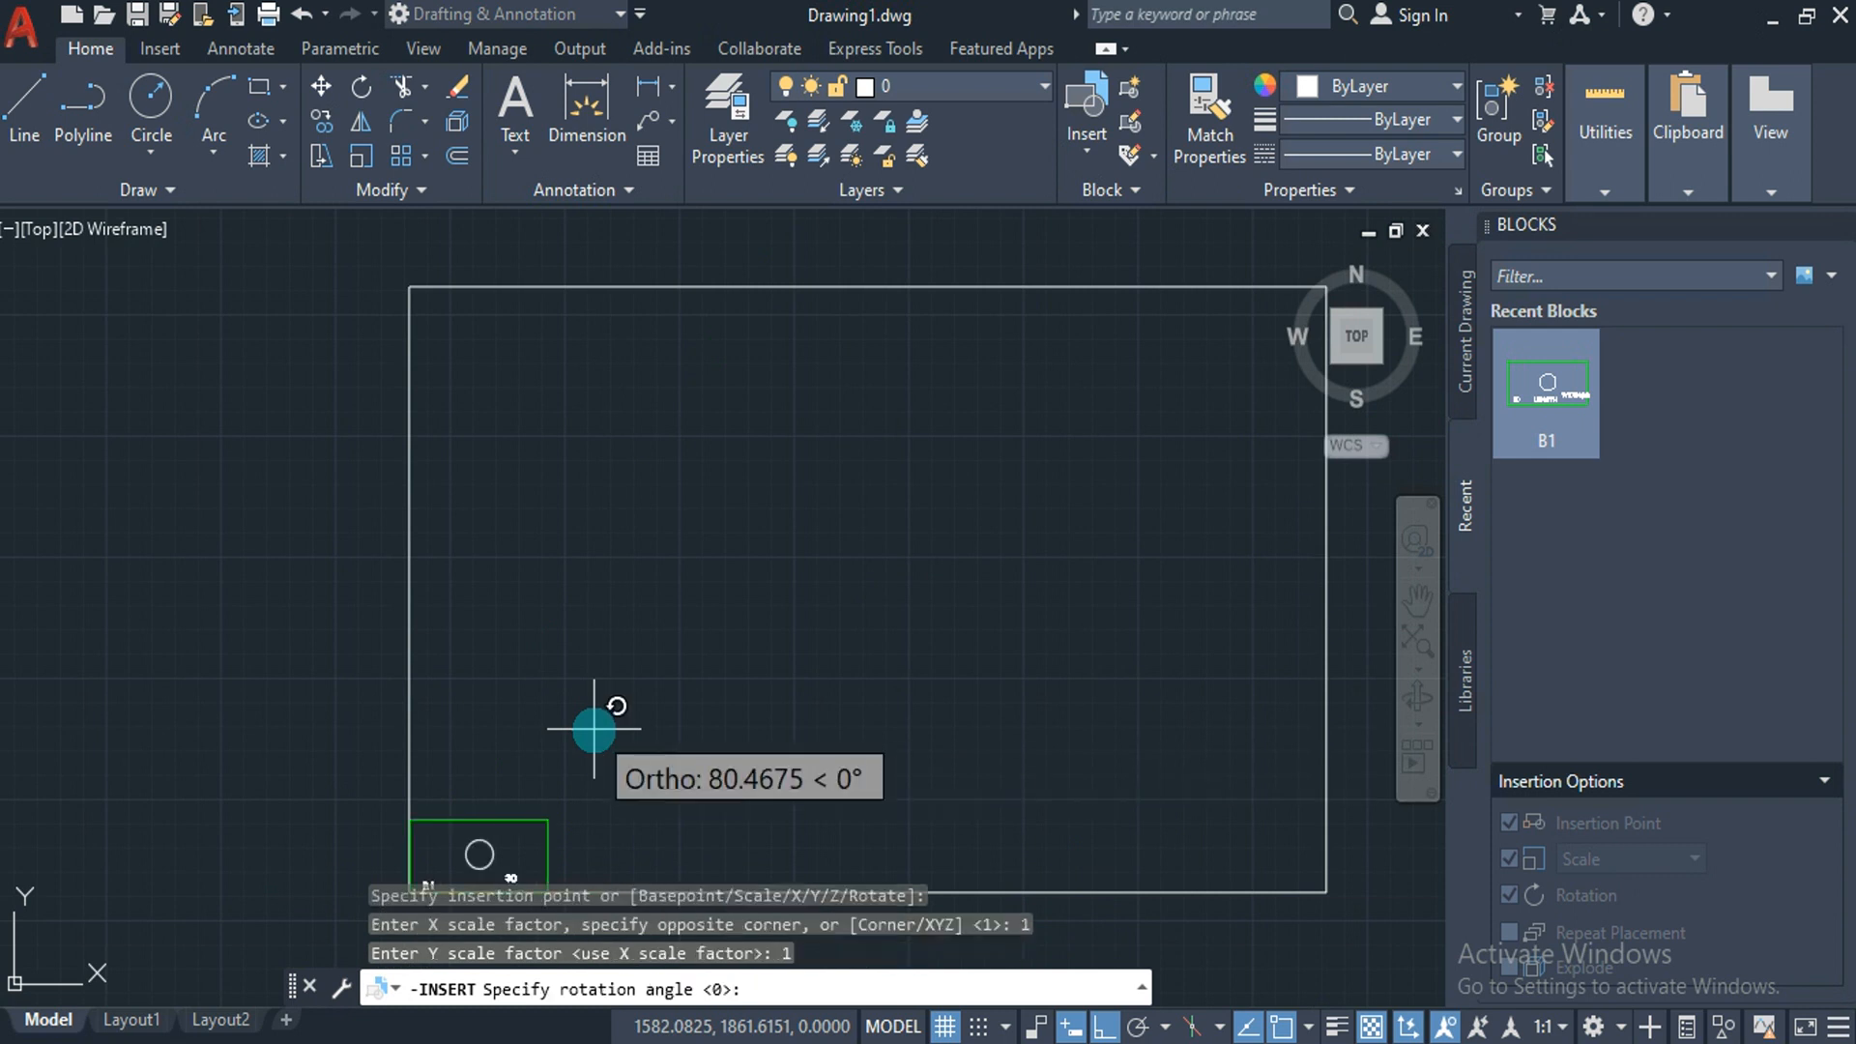
key("Return")
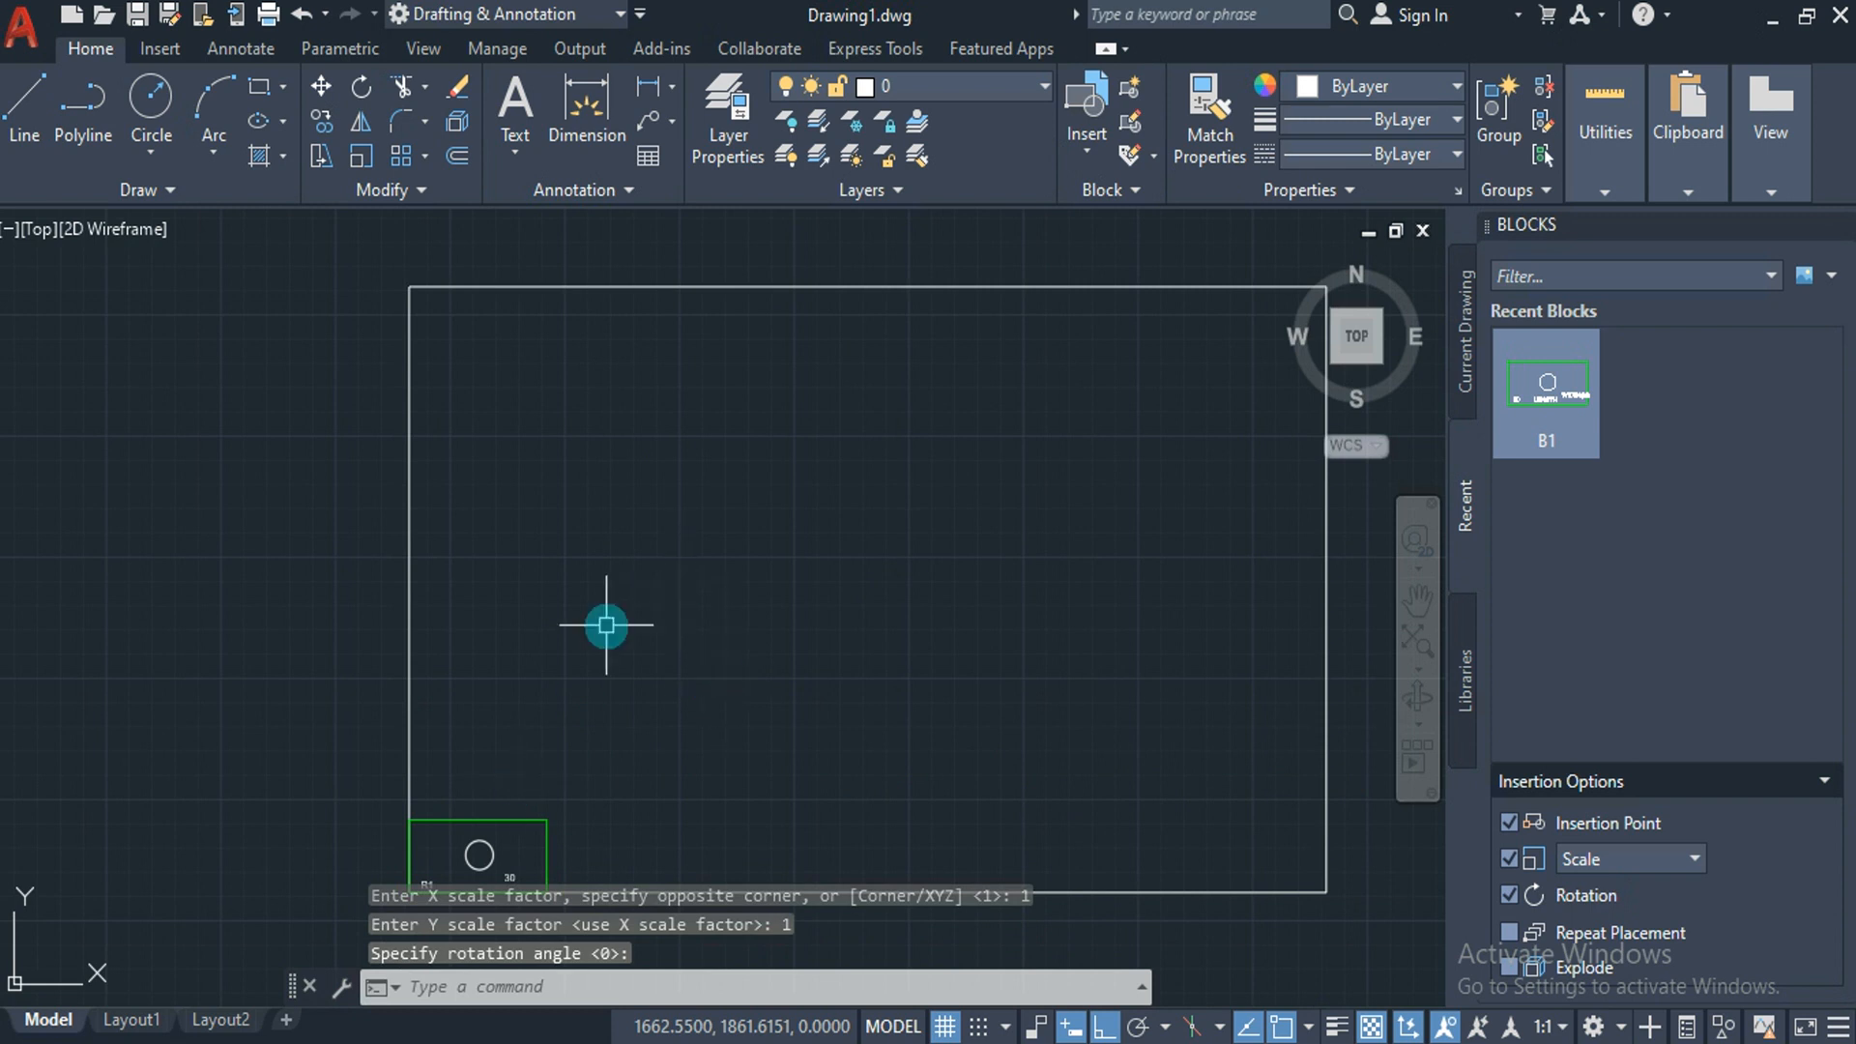
scroll(606, 625, "down", 4)
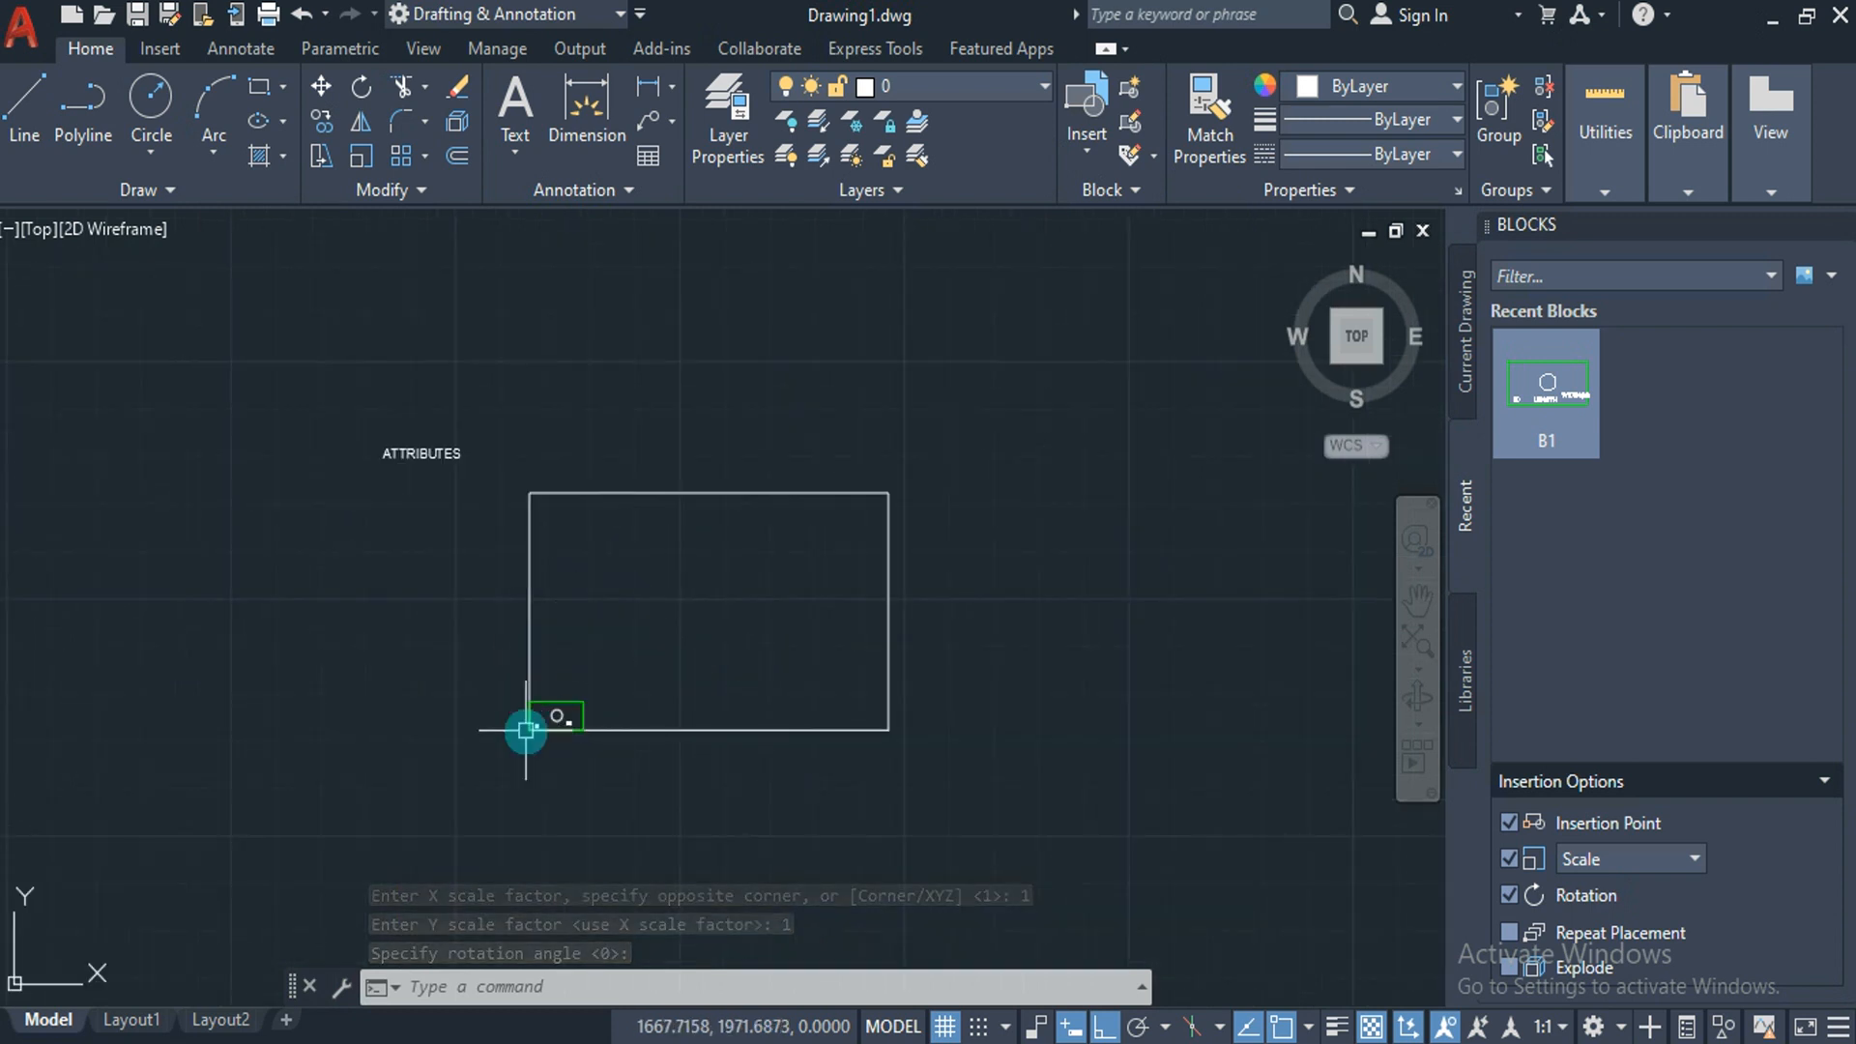
scroll(525, 730, "up", 4)
scroll(526, 730, "up", 2)
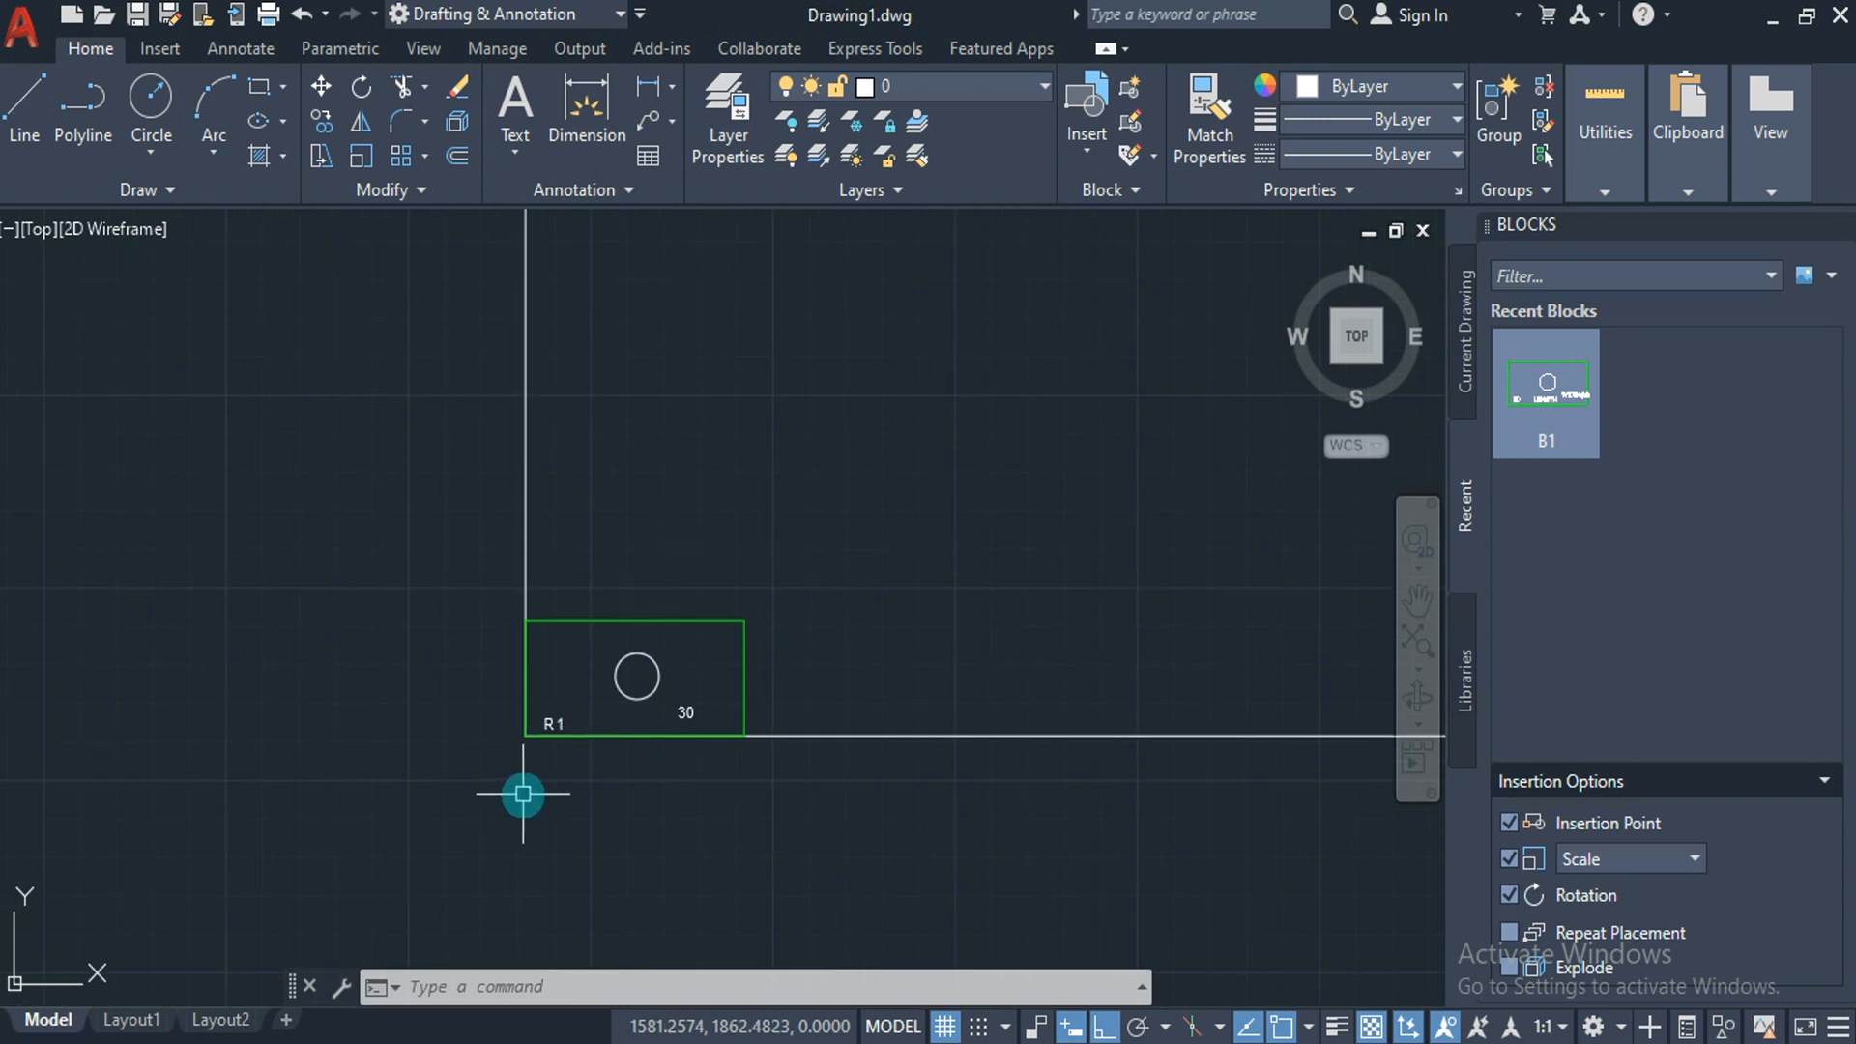
scroll(596, 817, "down", 5)
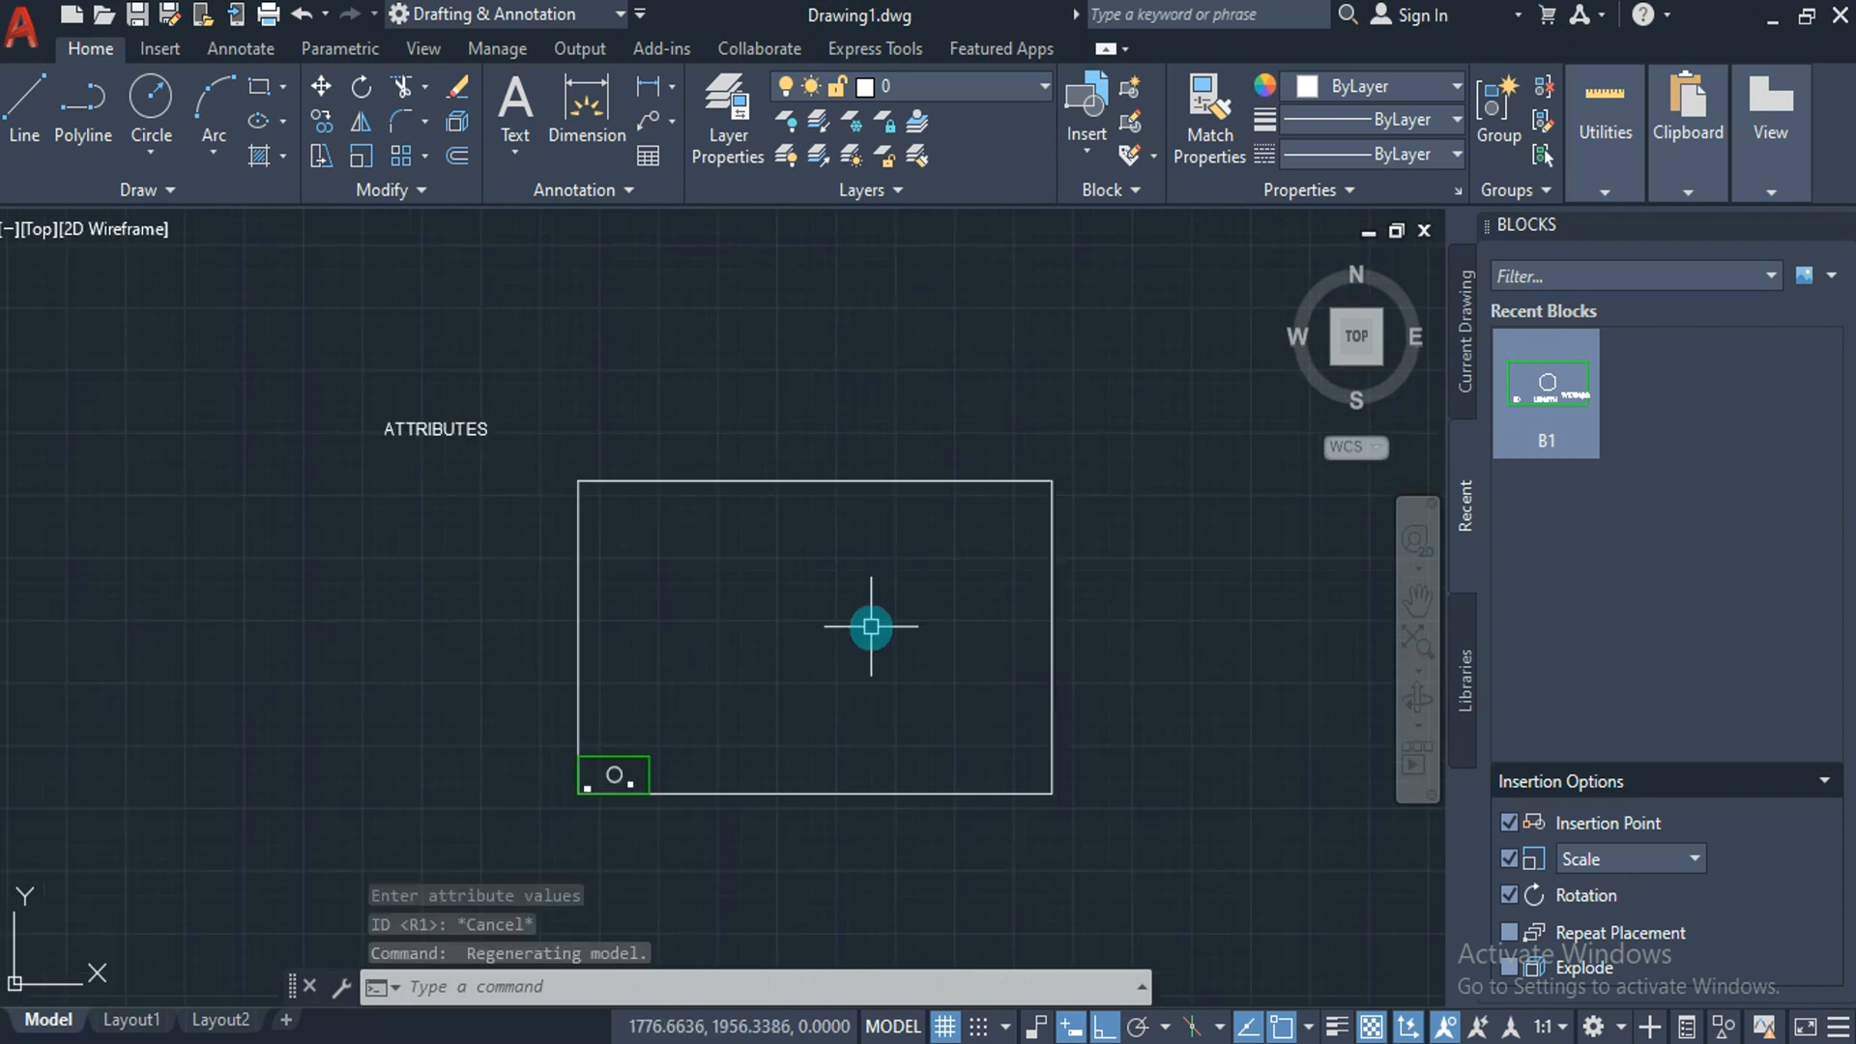
left_click(1556, 404)
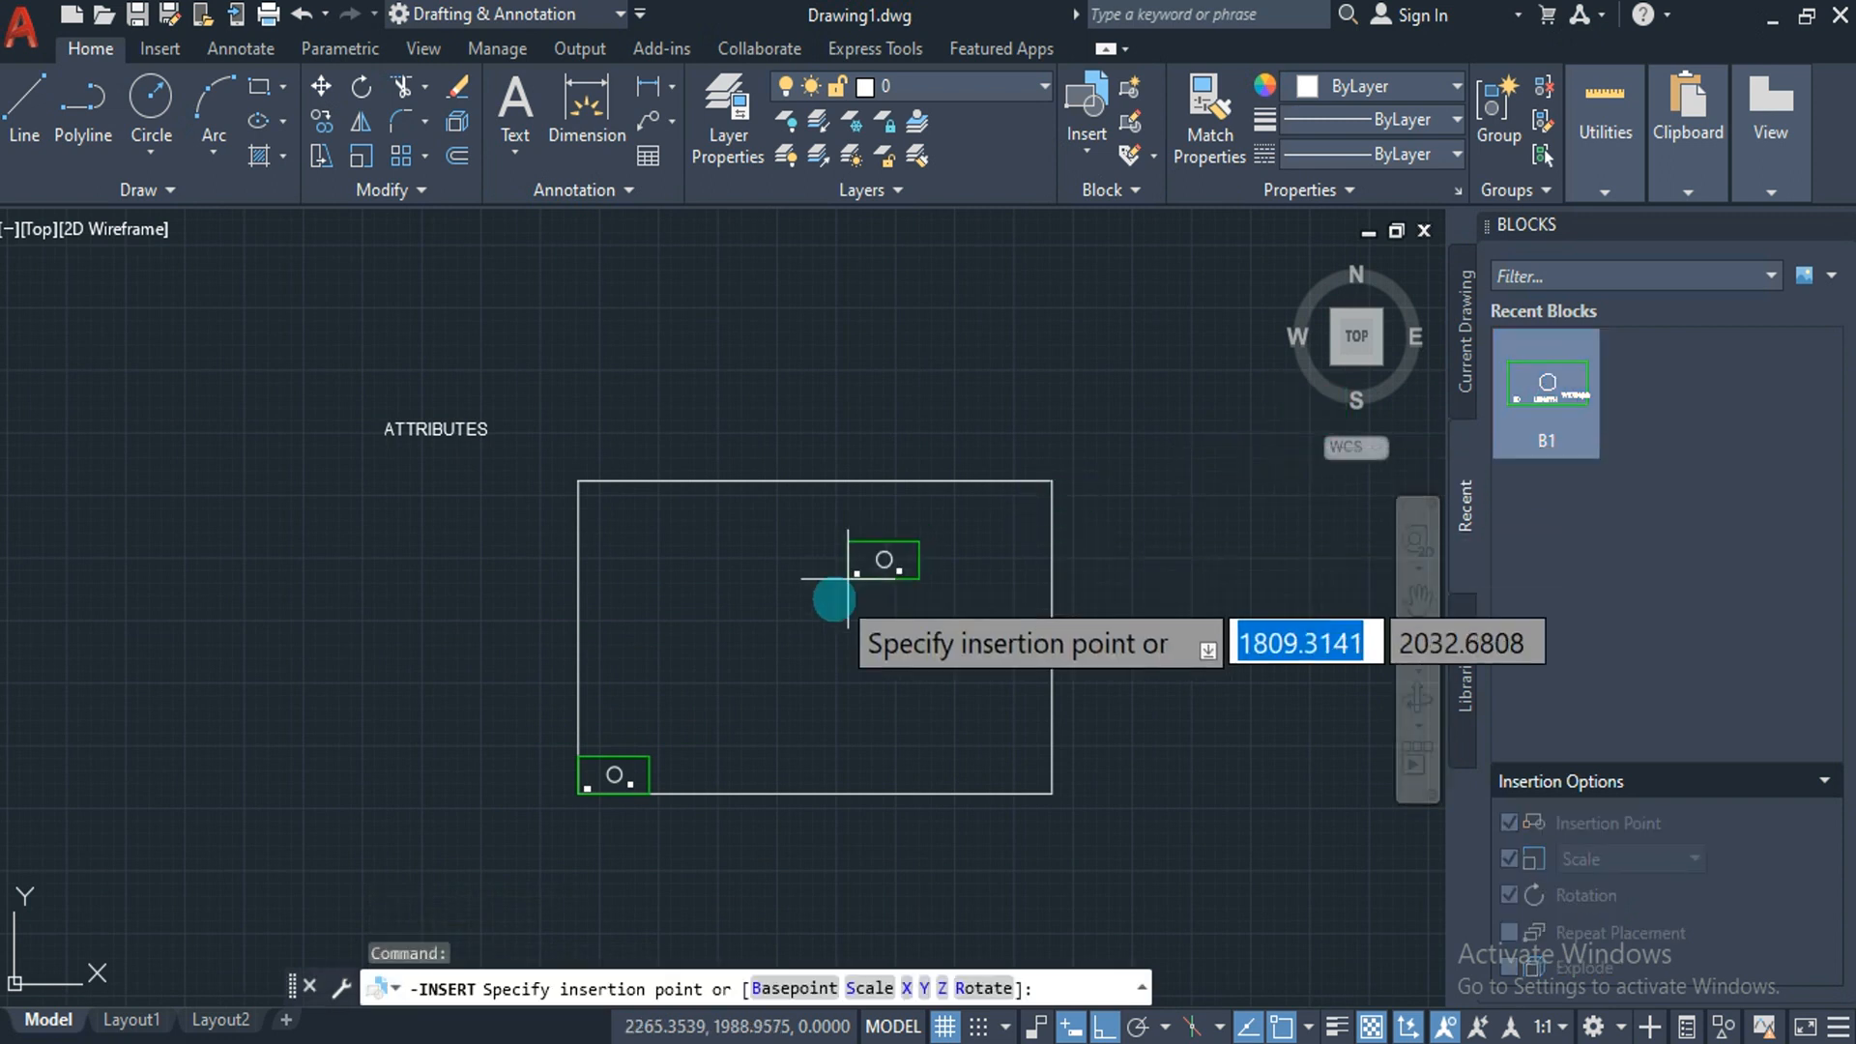
key("BackSpace")
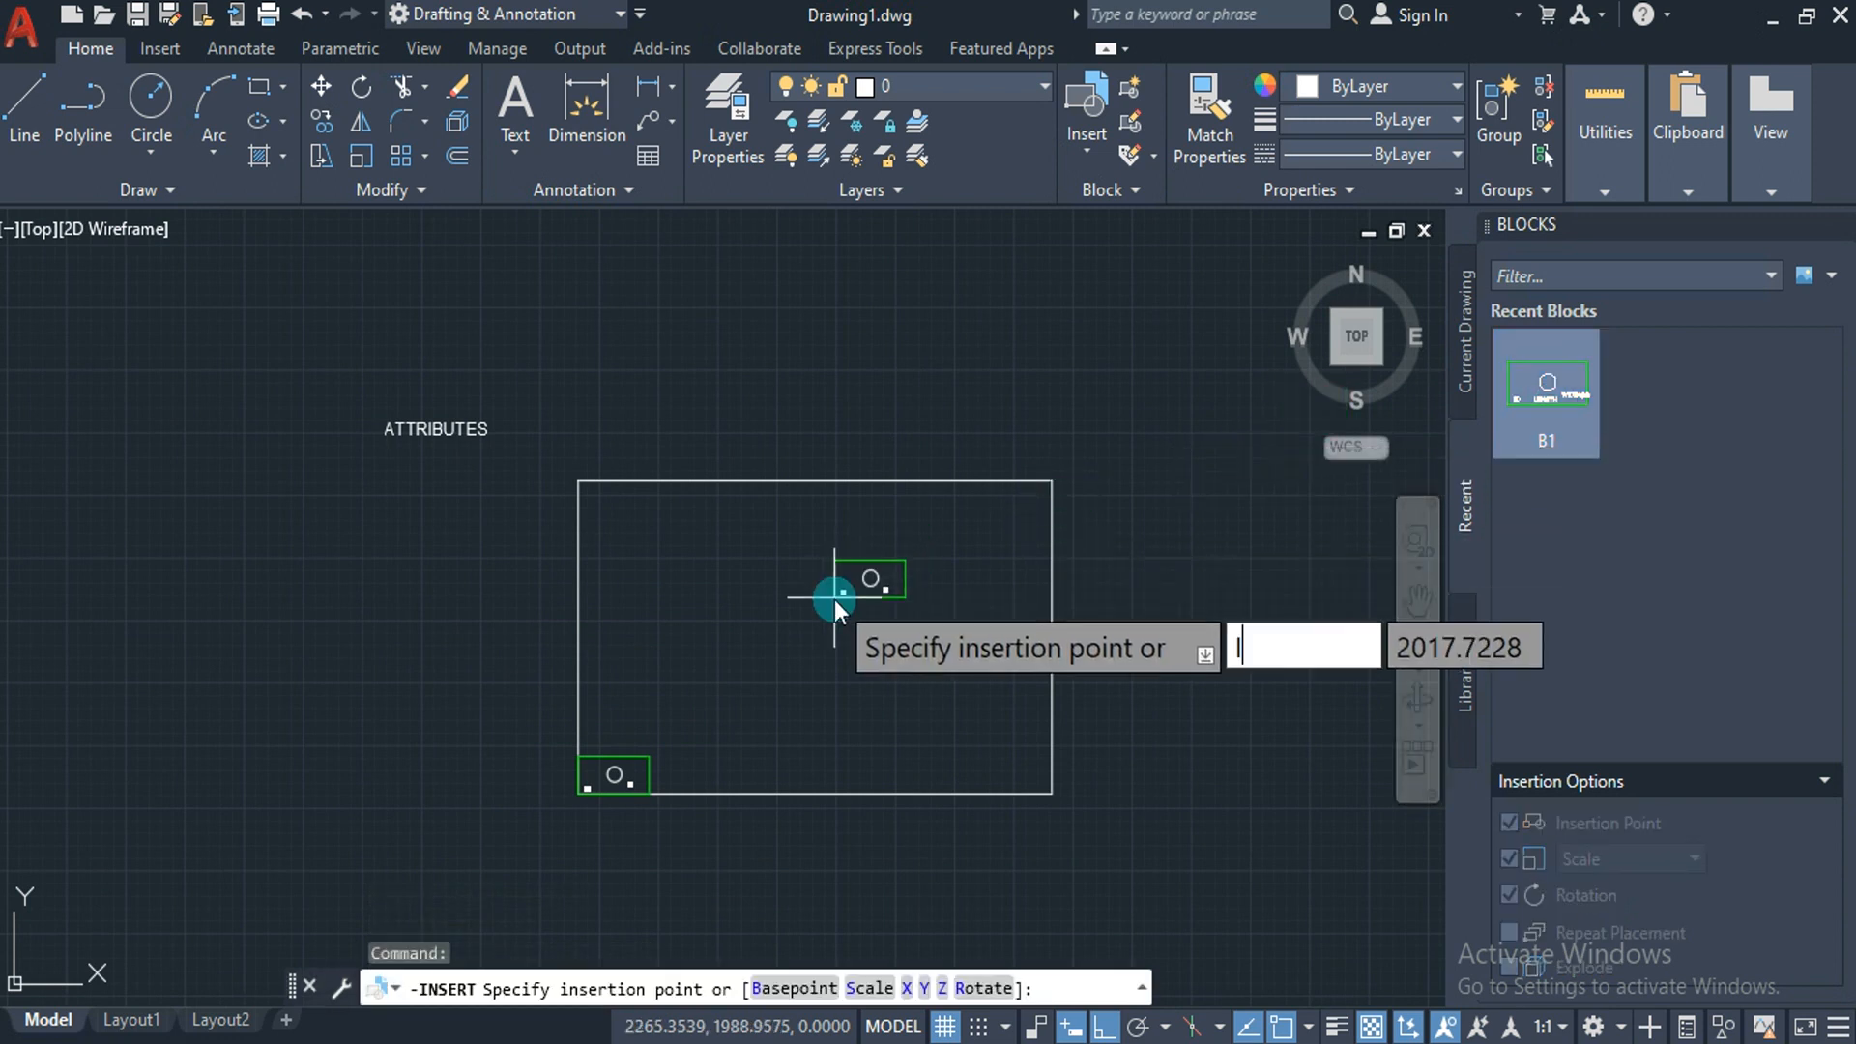
type("B")
key("Return")
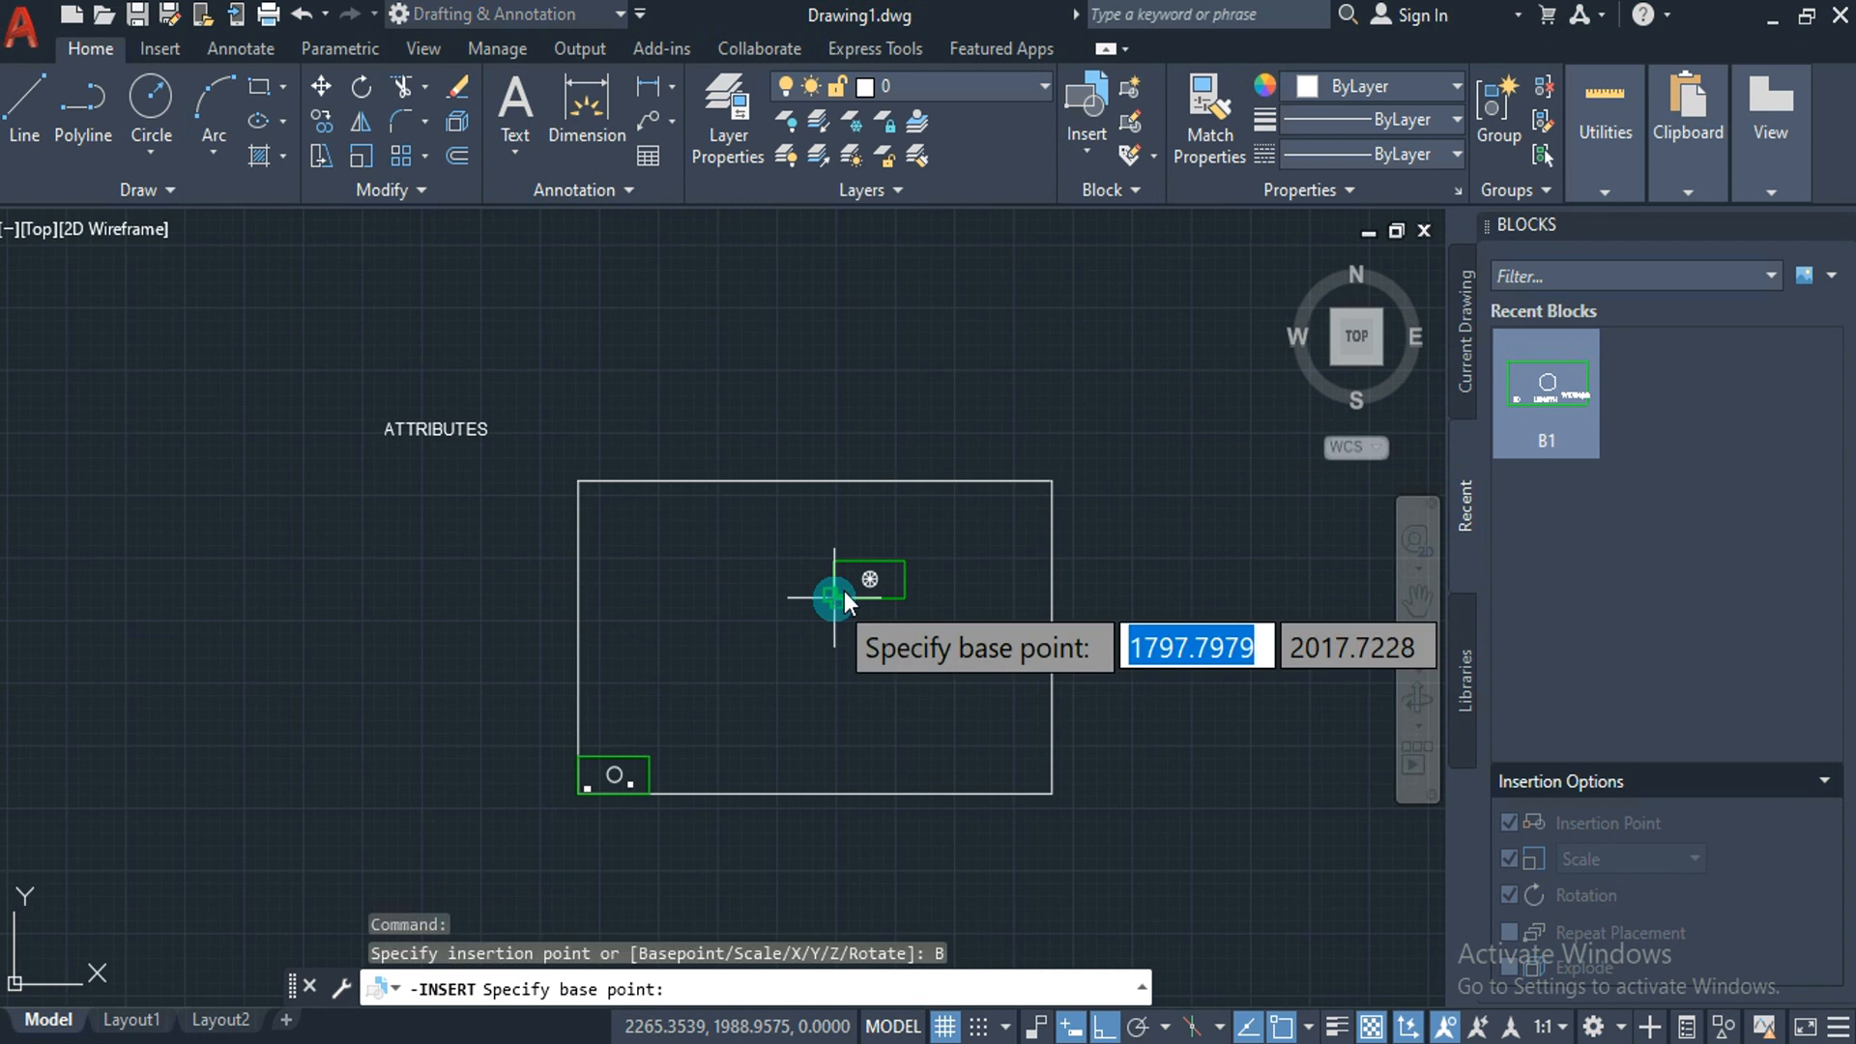
left_click(905, 557)
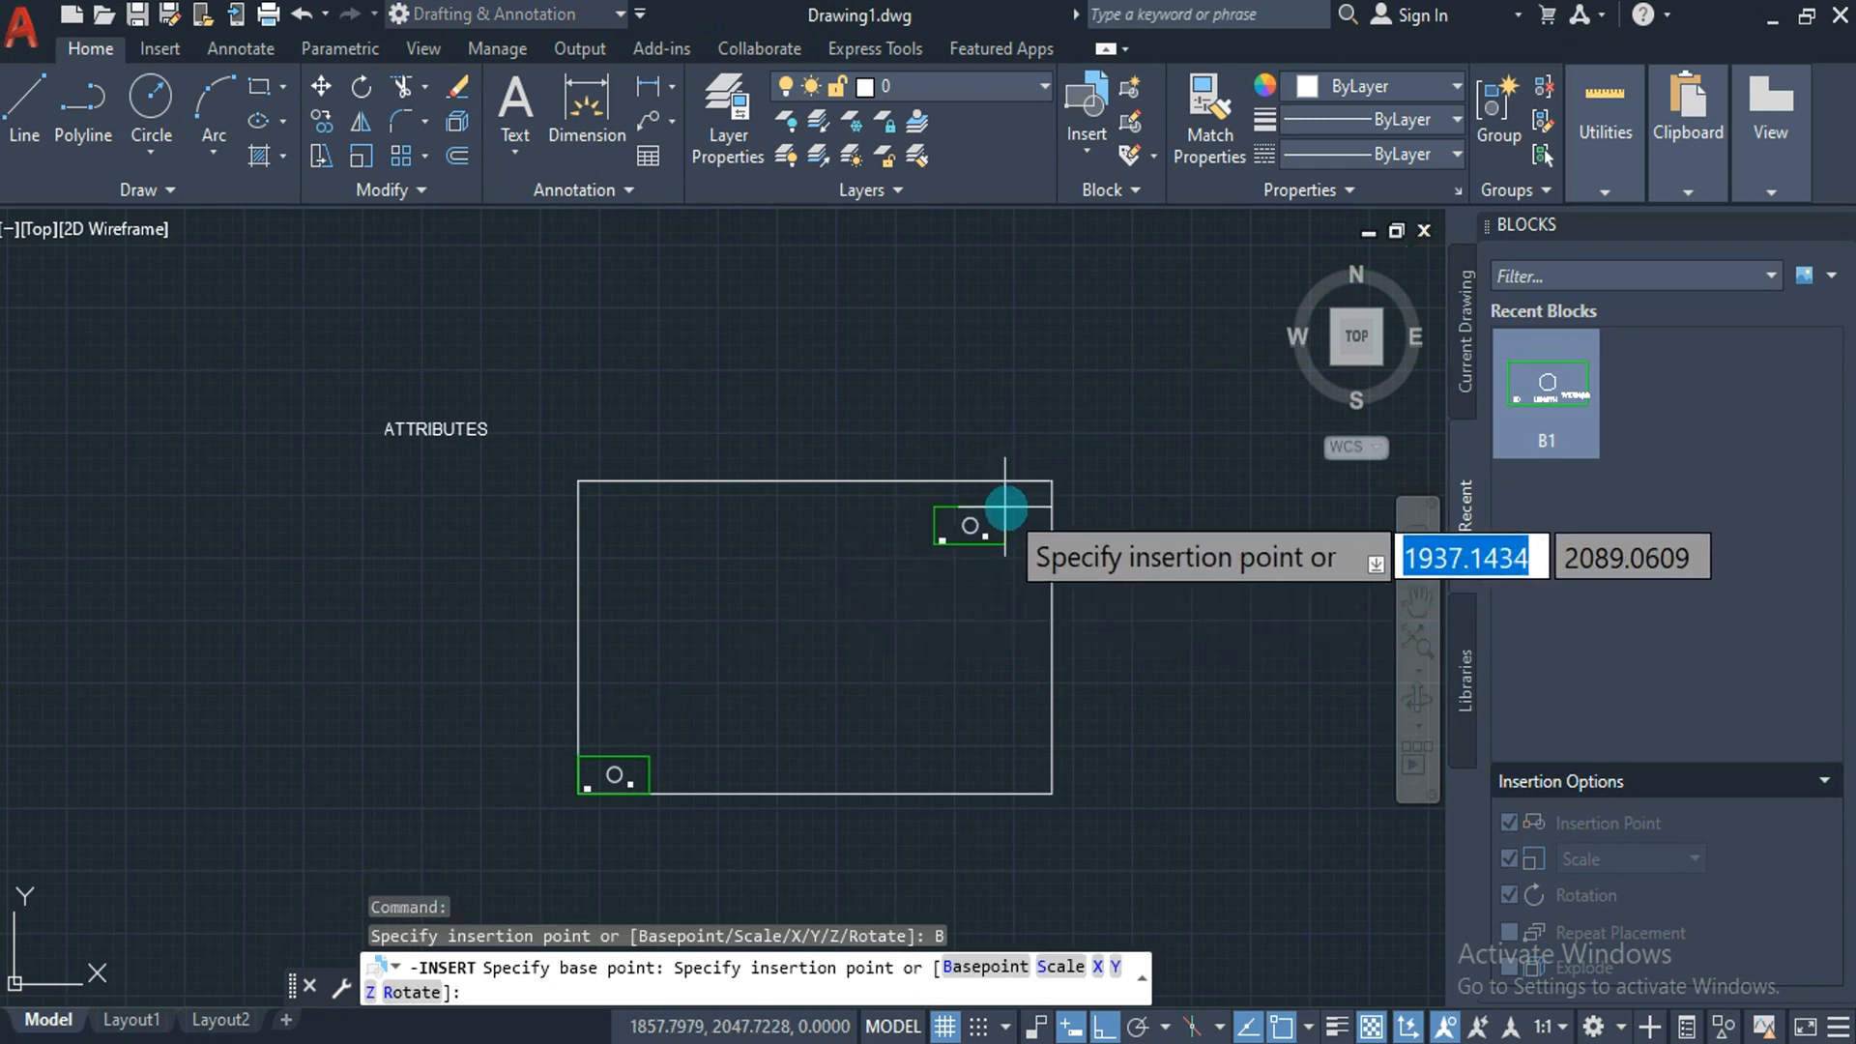
left_click(1051, 480)
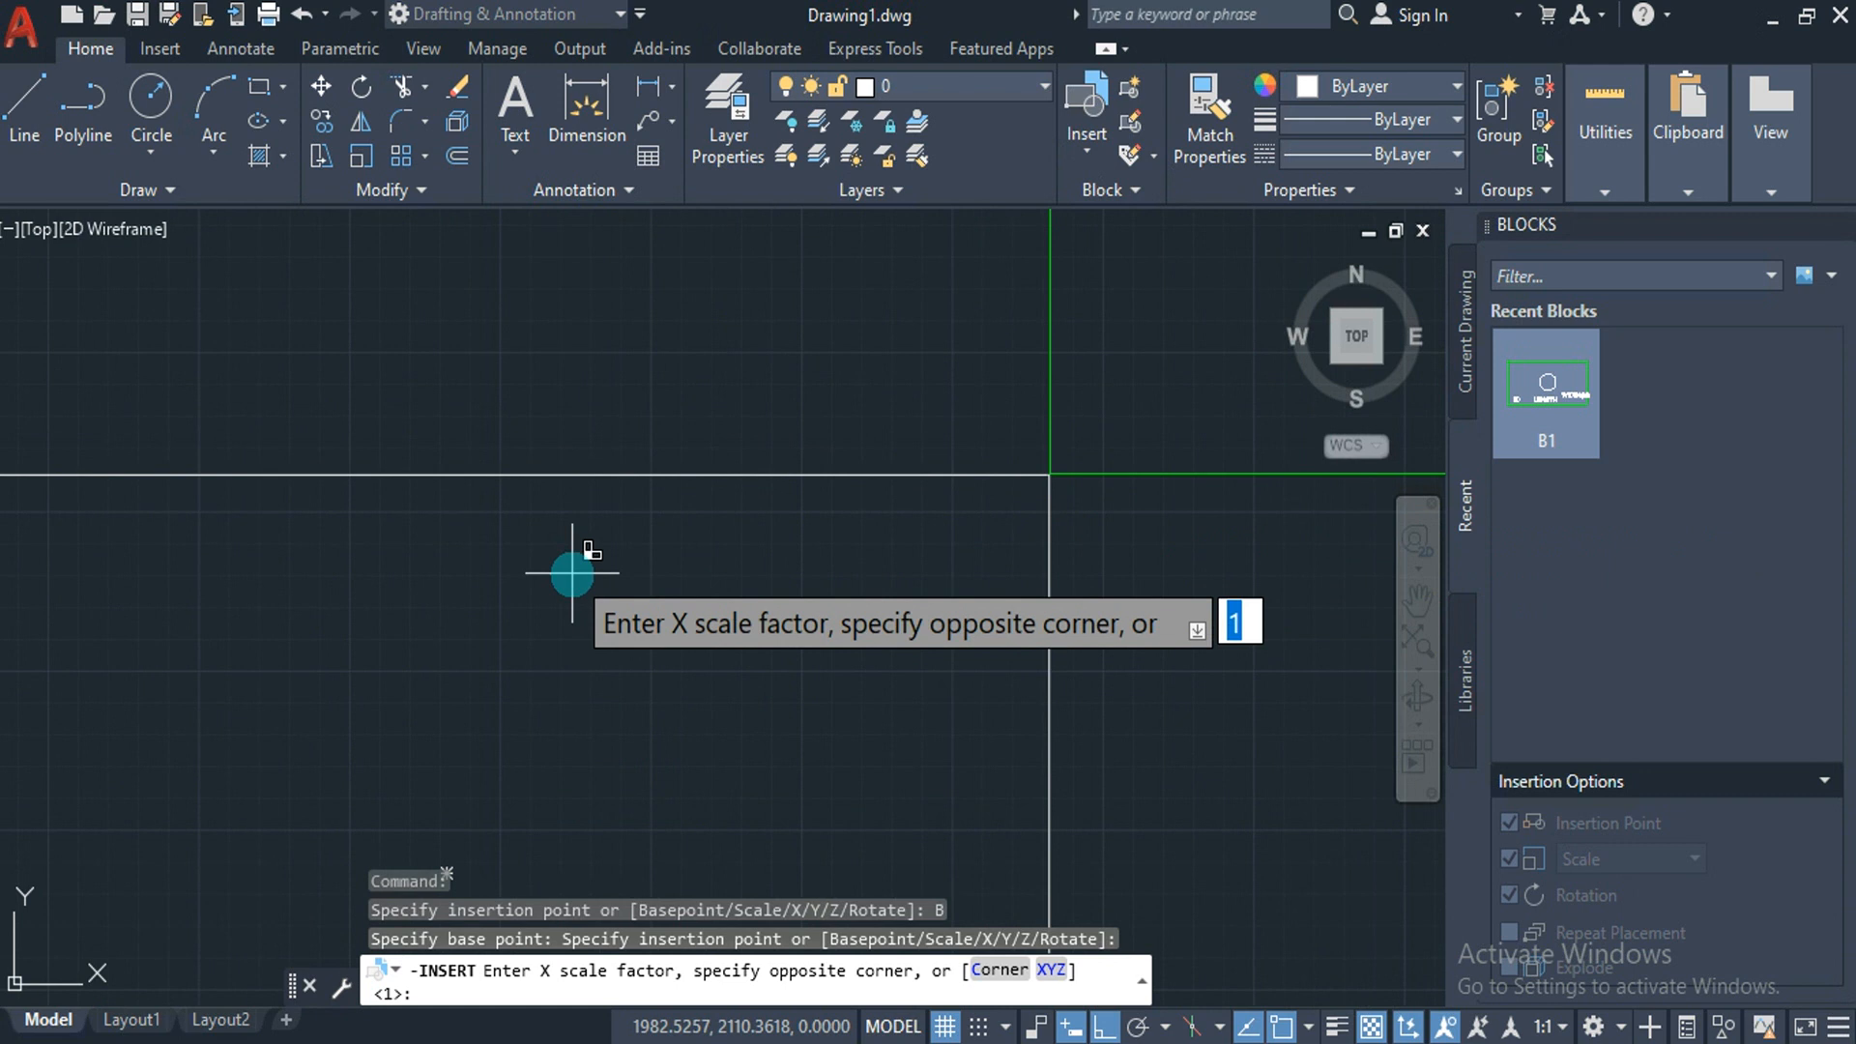
type("120")
key("Return")
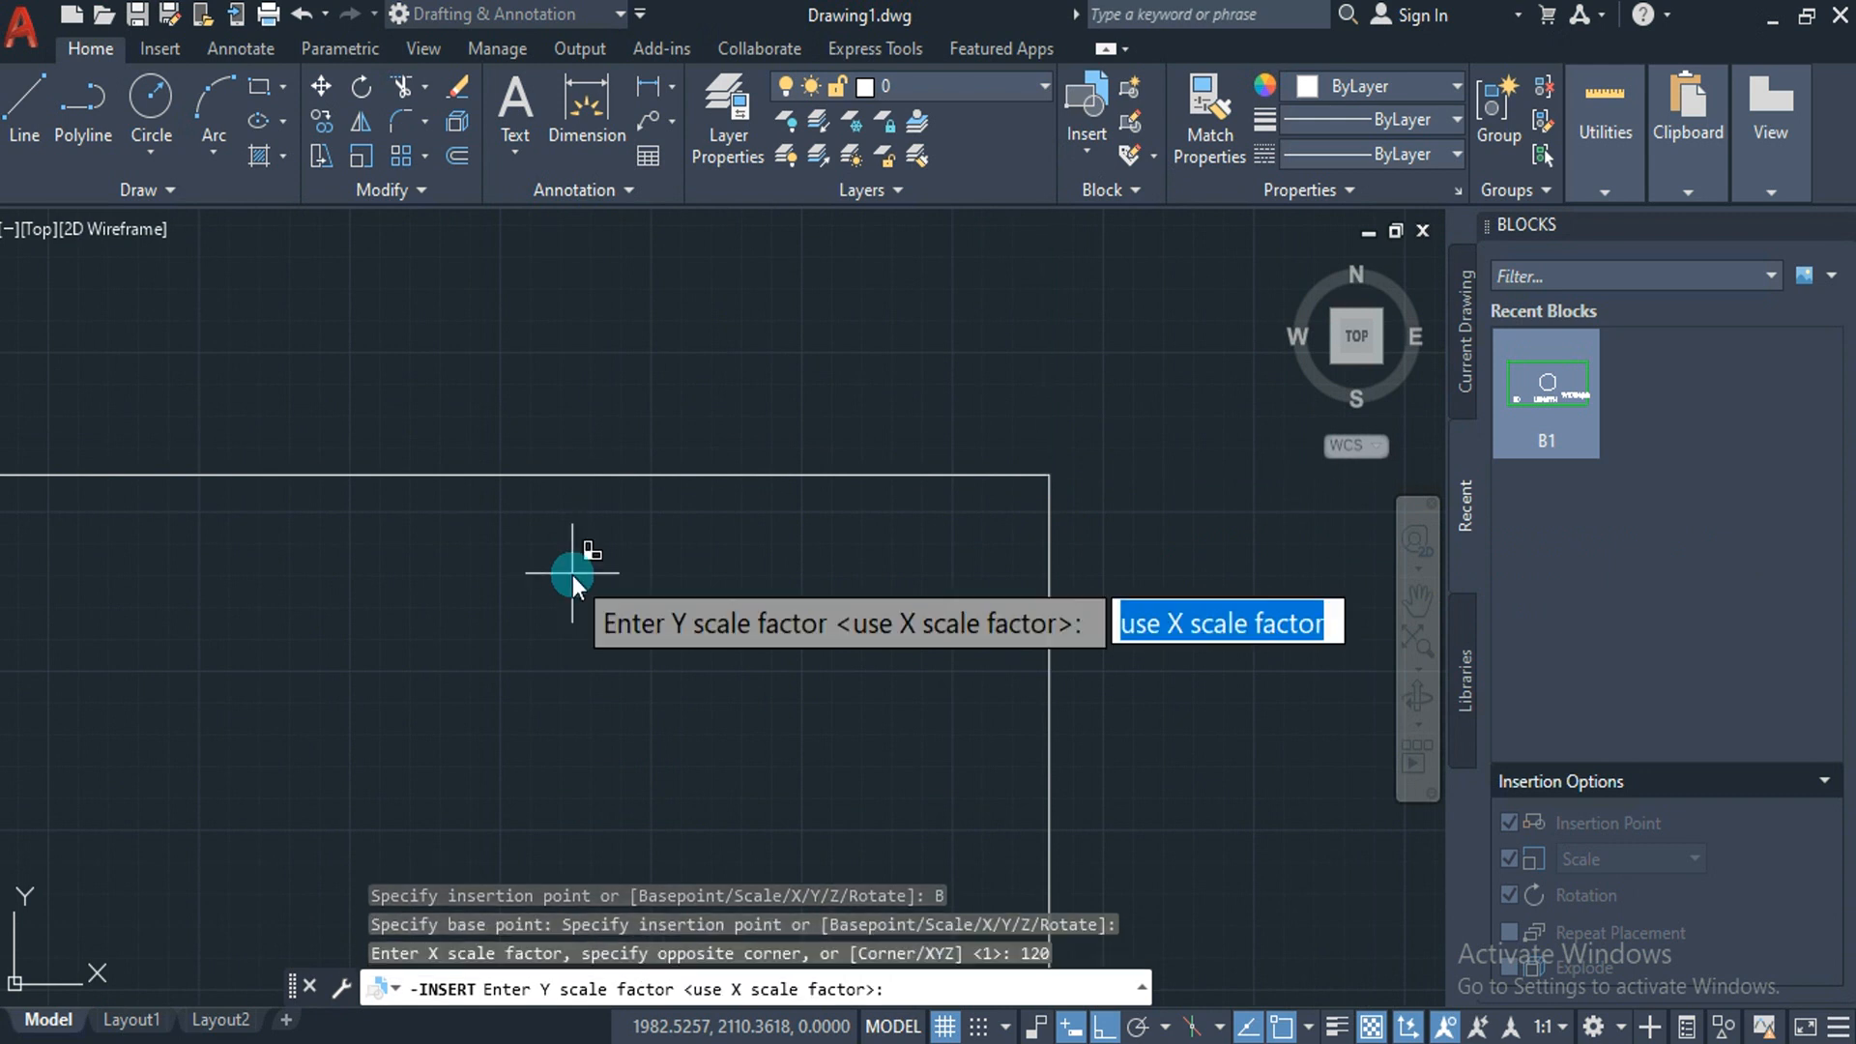
type("60")
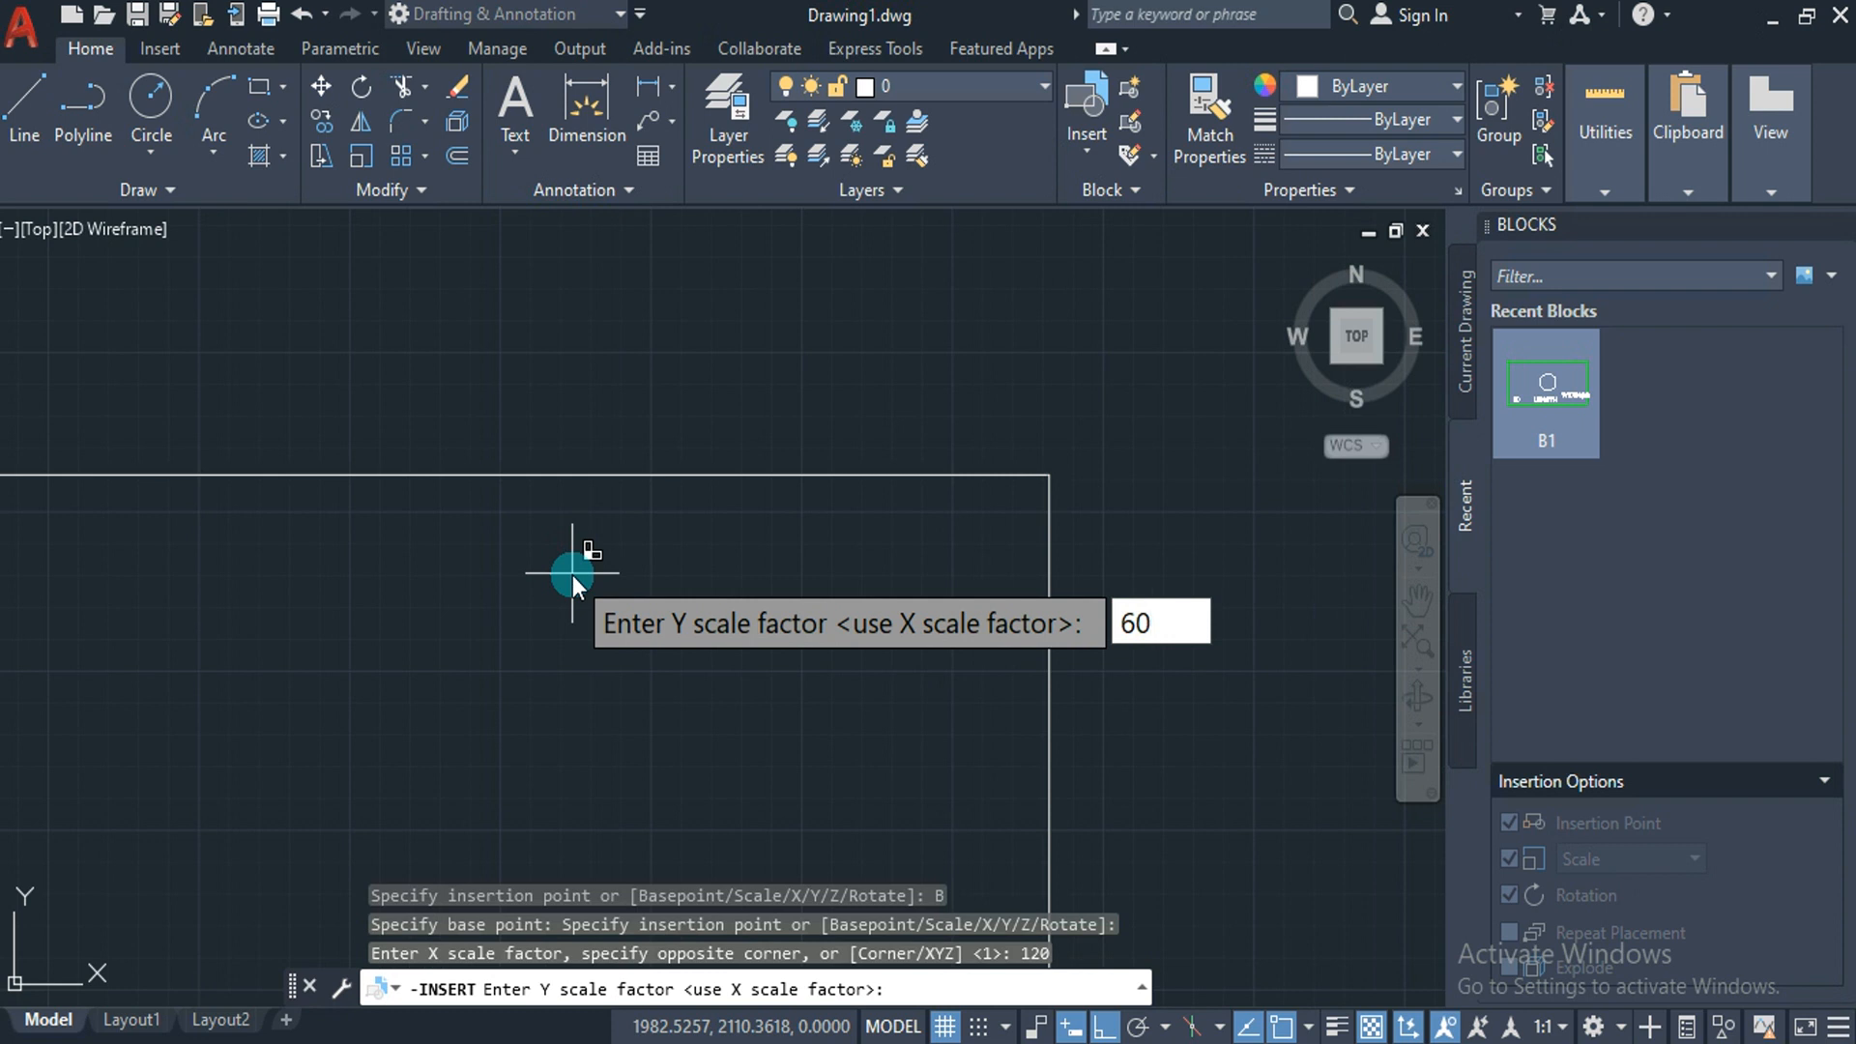
key("Escape")
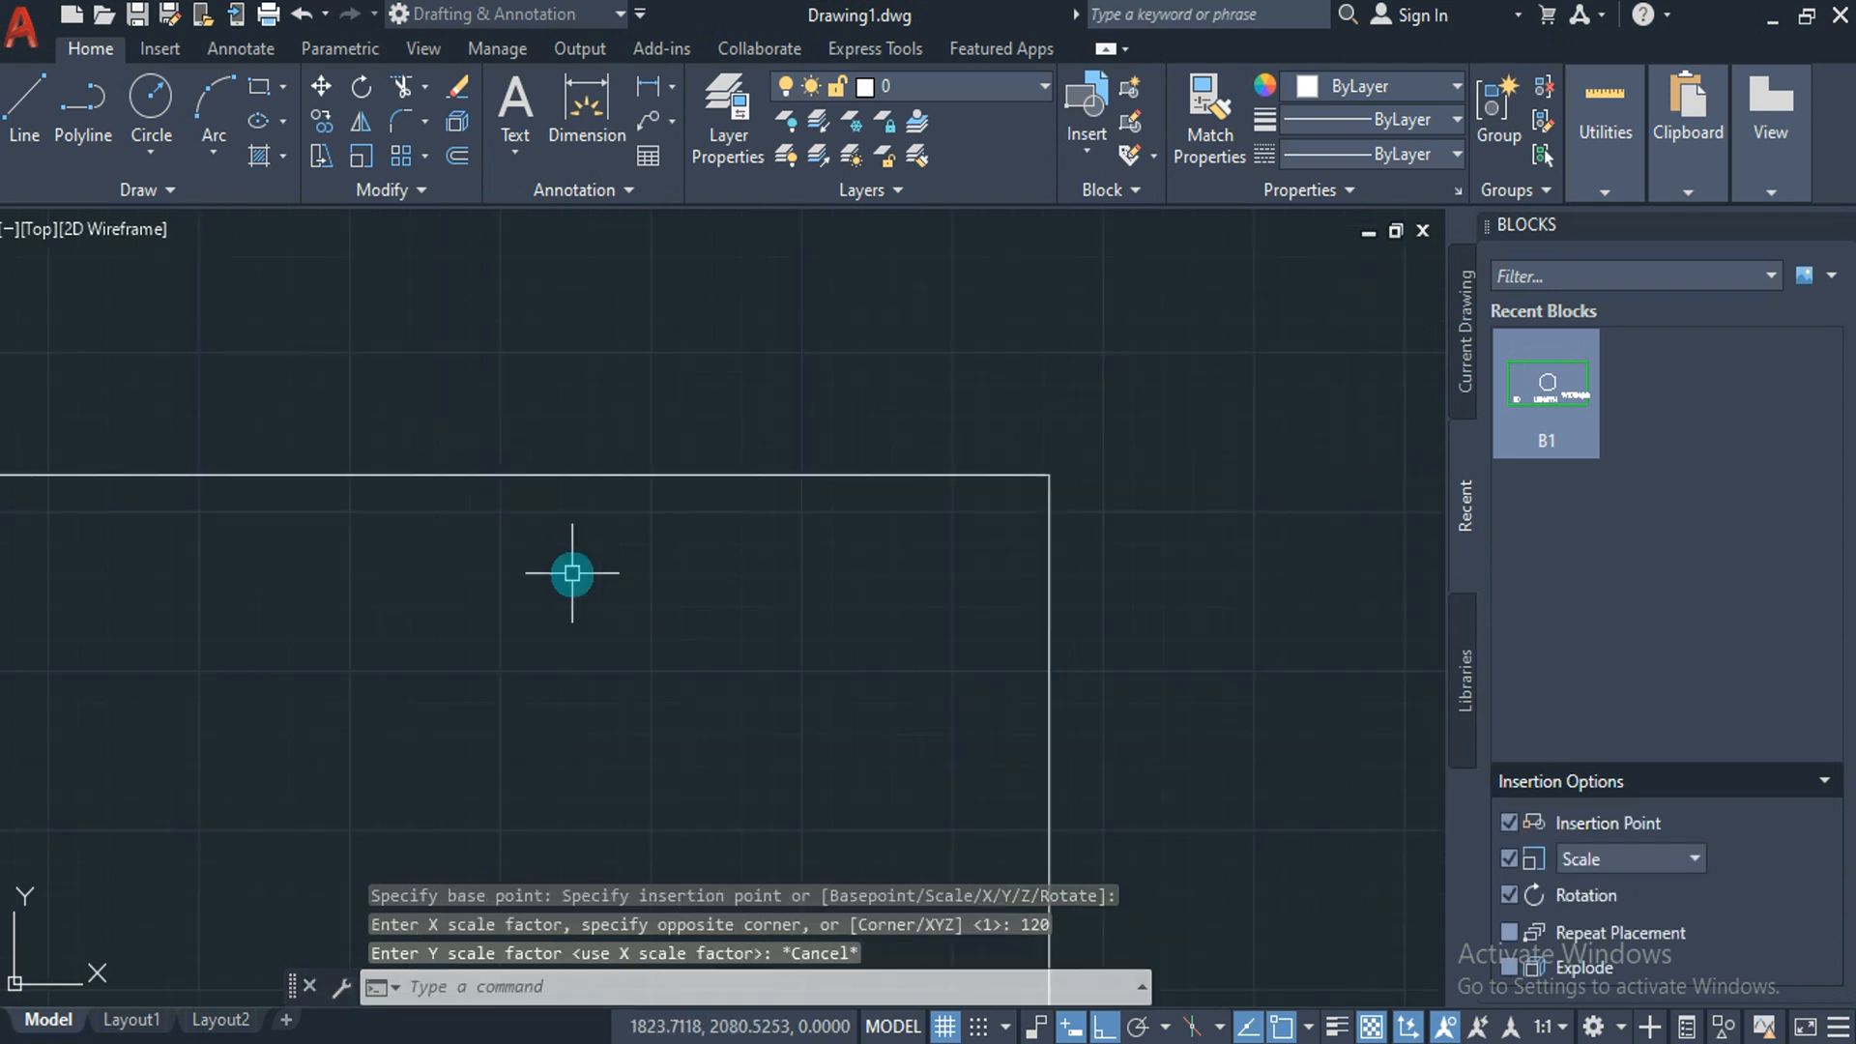
Insert another B1 block, using its upper-right corner as base point, at the large rectangle's upper-right corner.
left_click(1529, 398)
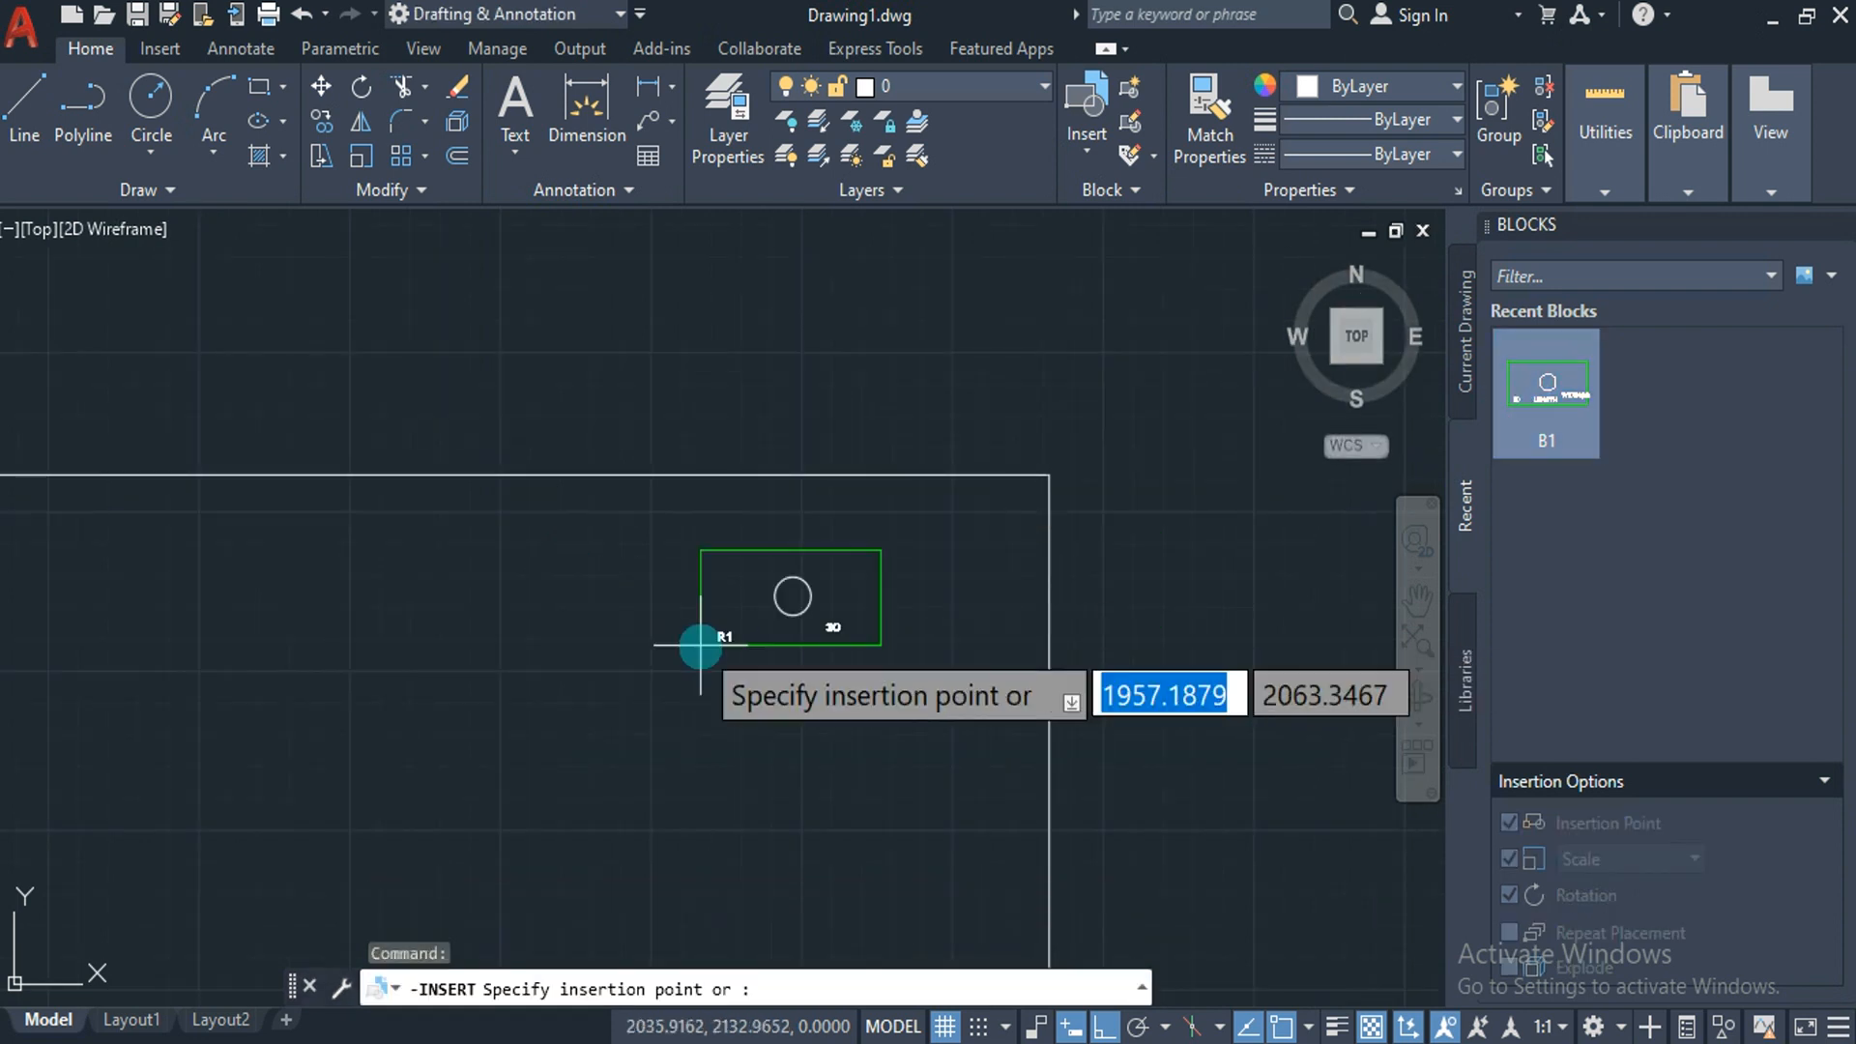
type("B")
key("Return")
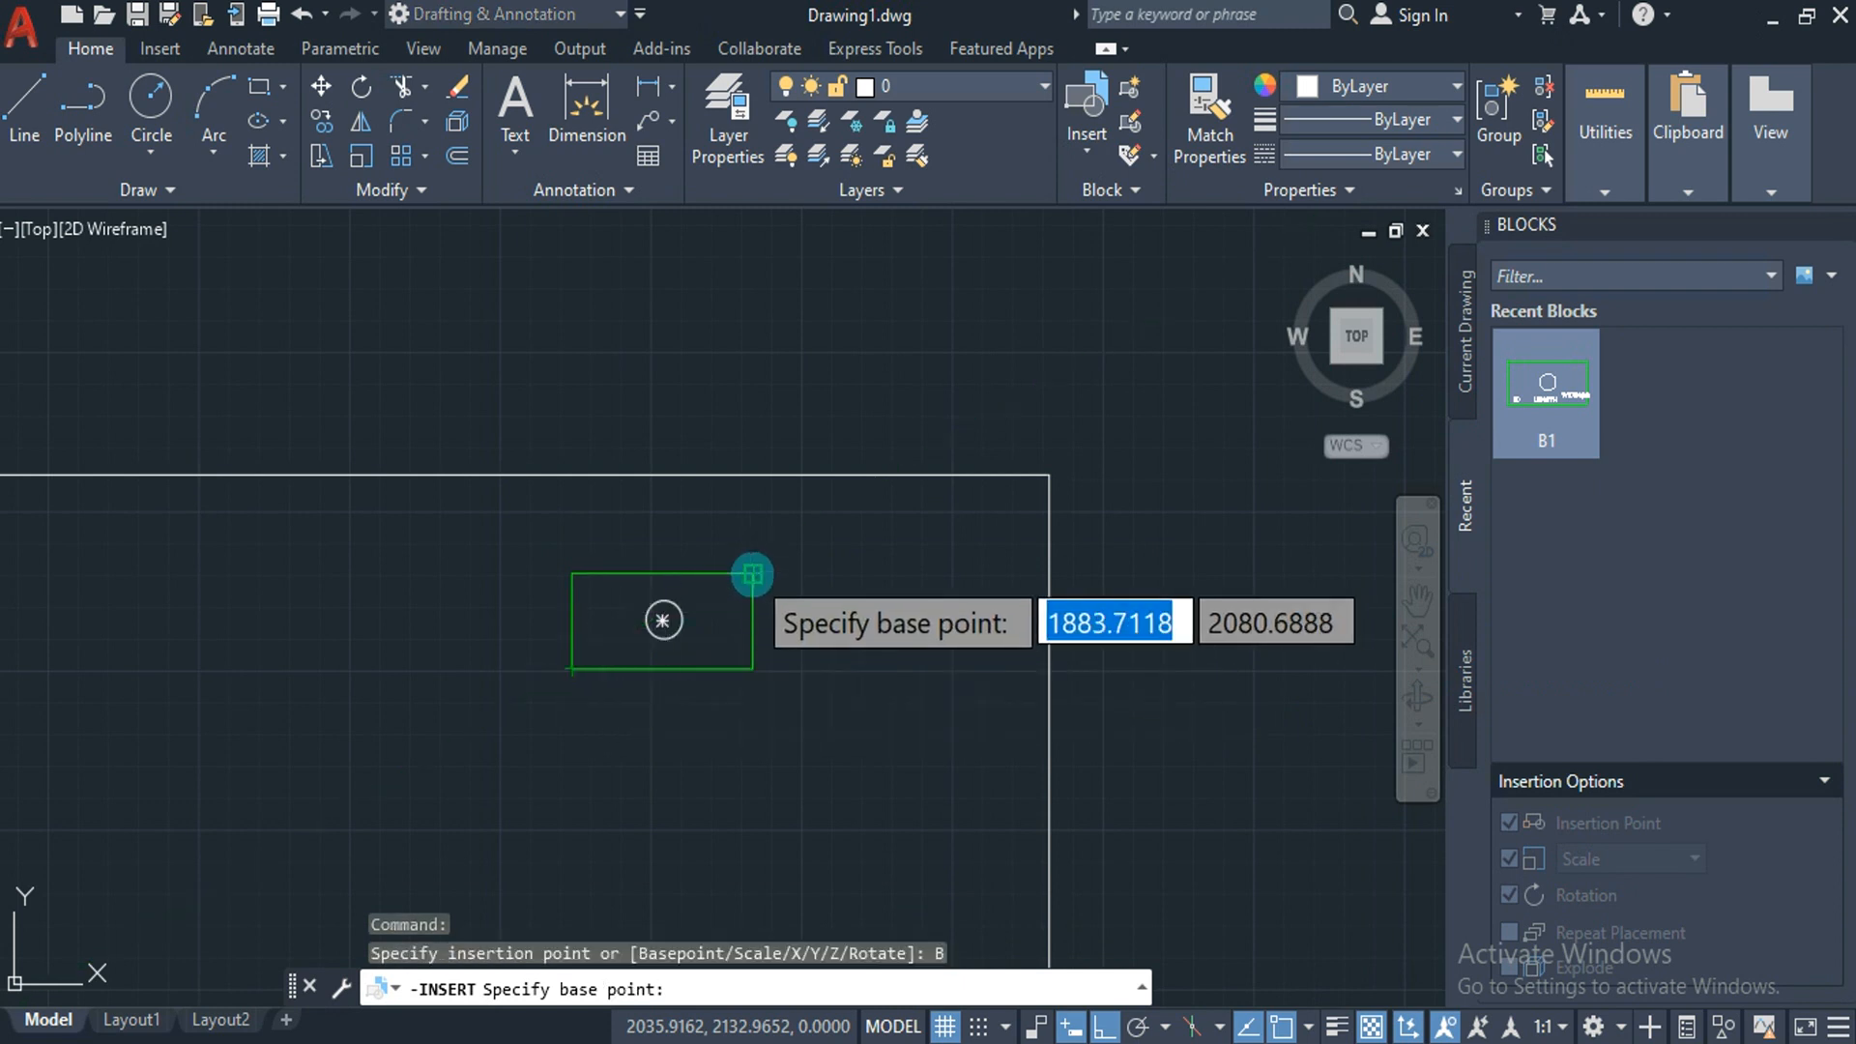
left_click(752, 572)
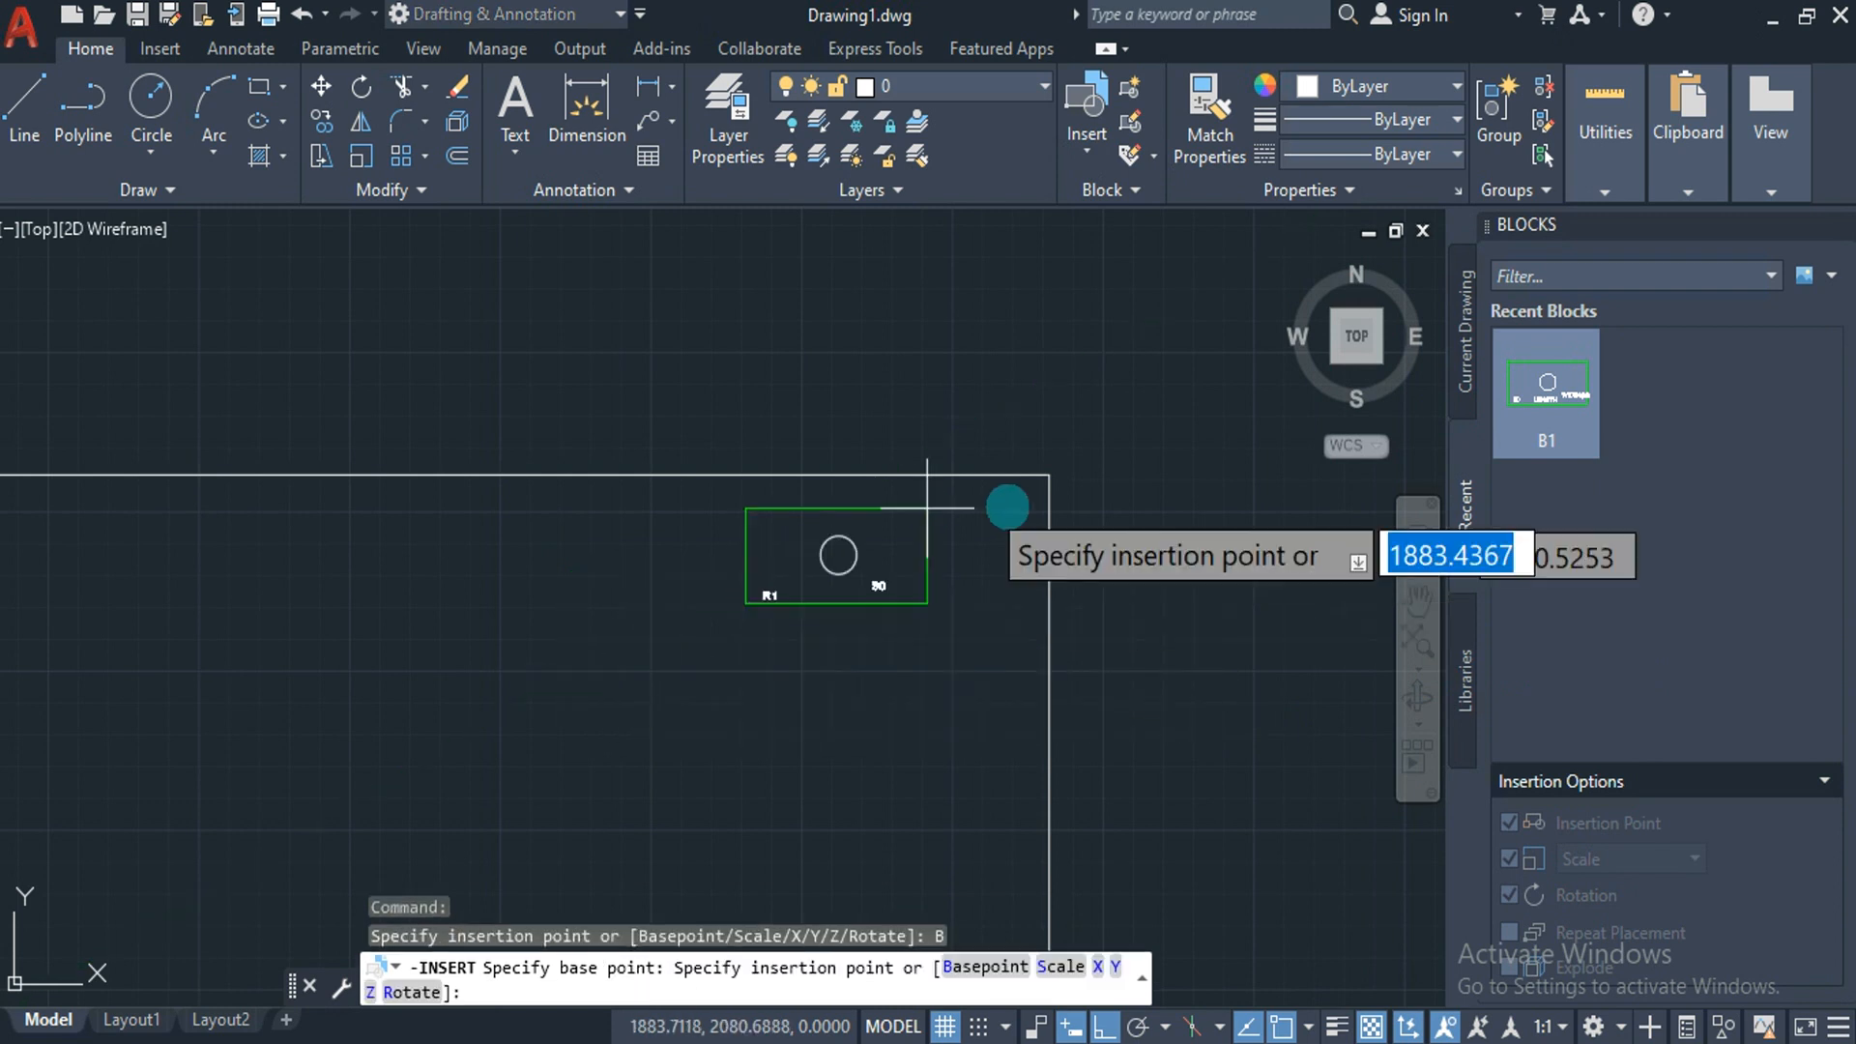
left_click(1049, 474)
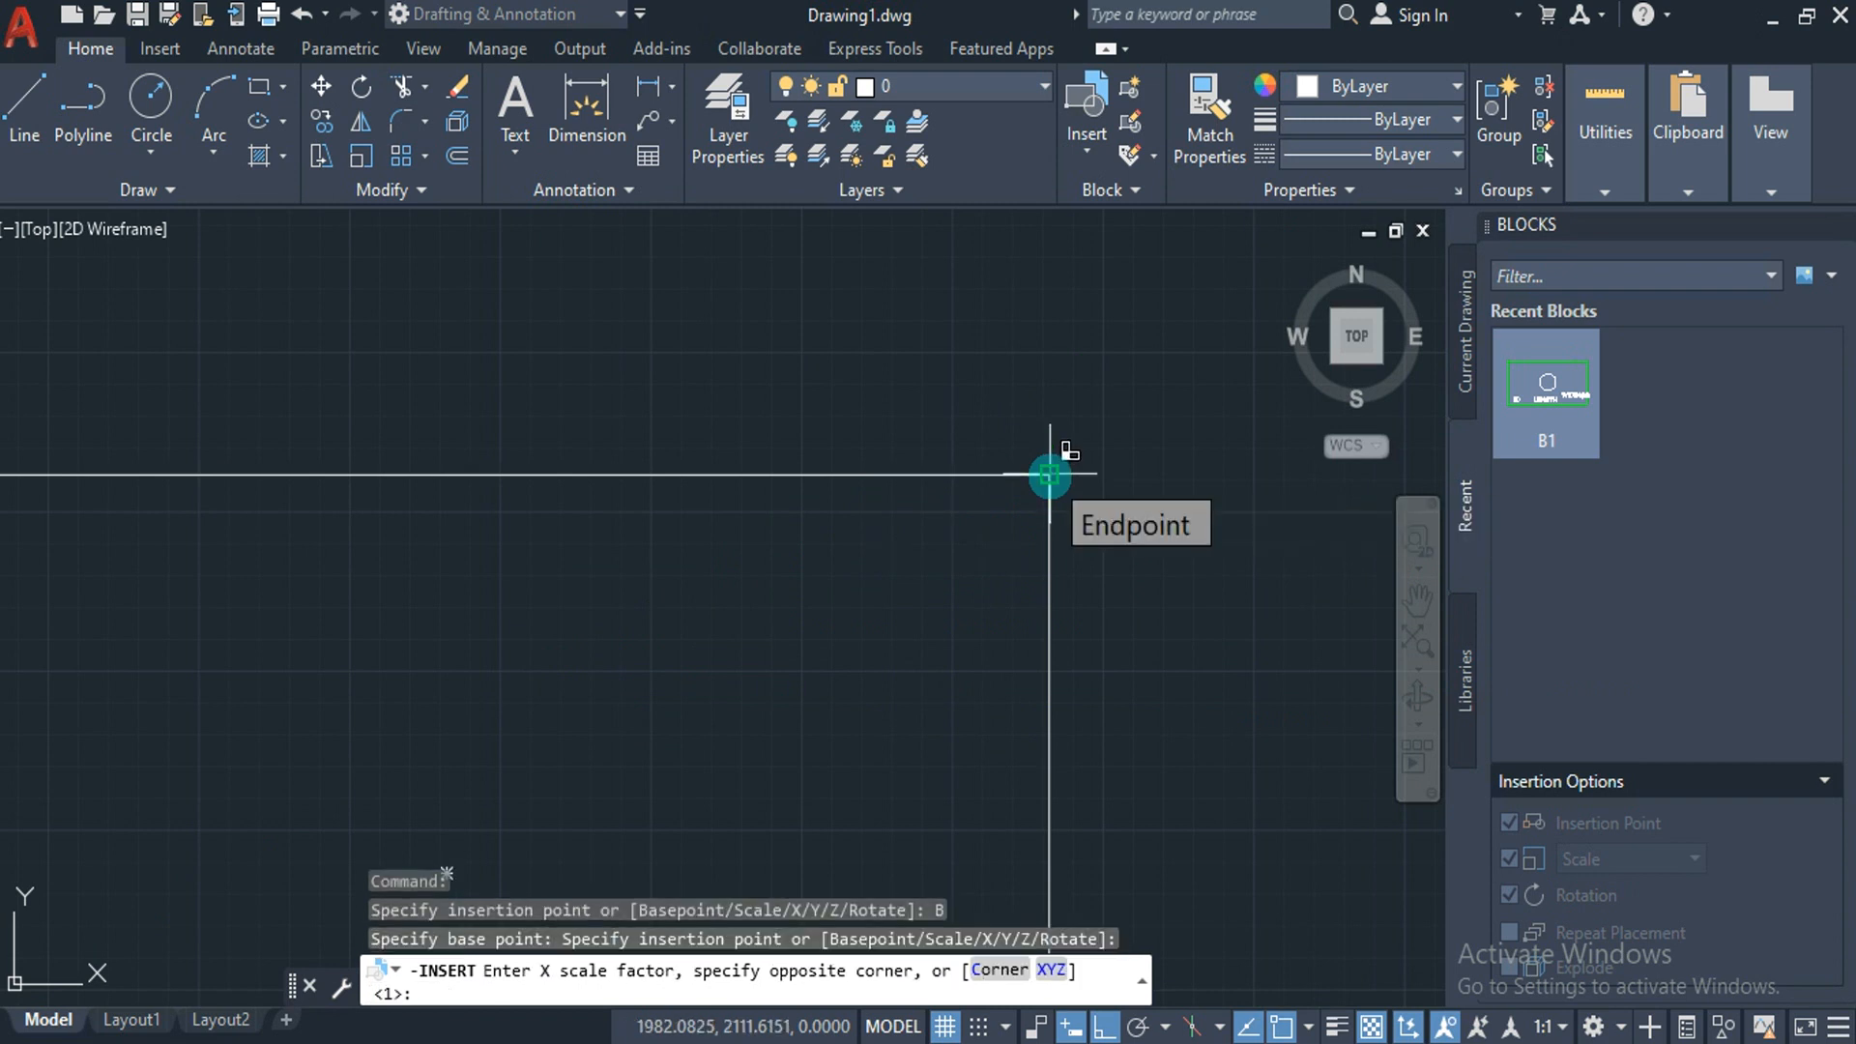
Scale the second B1 block by 2 in X and Y and accept the default rotation of 0.
type("2")
key("Return")
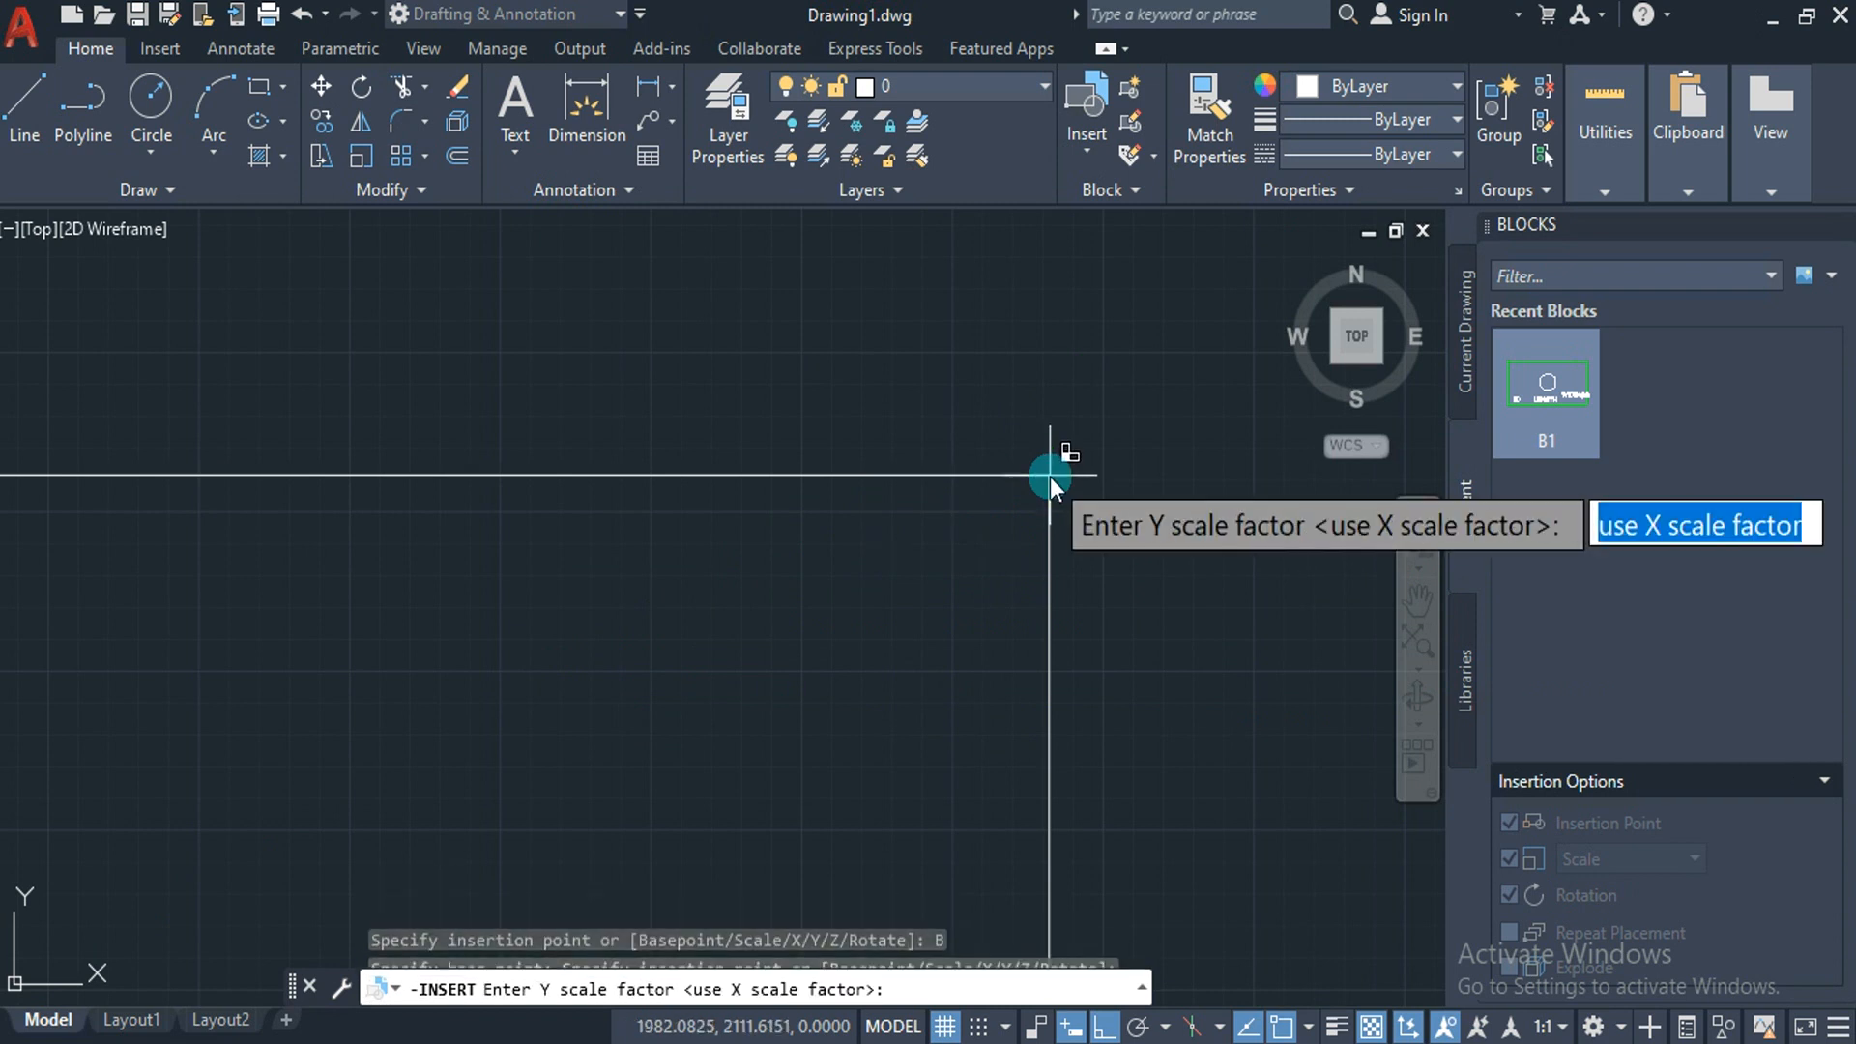
type("2")
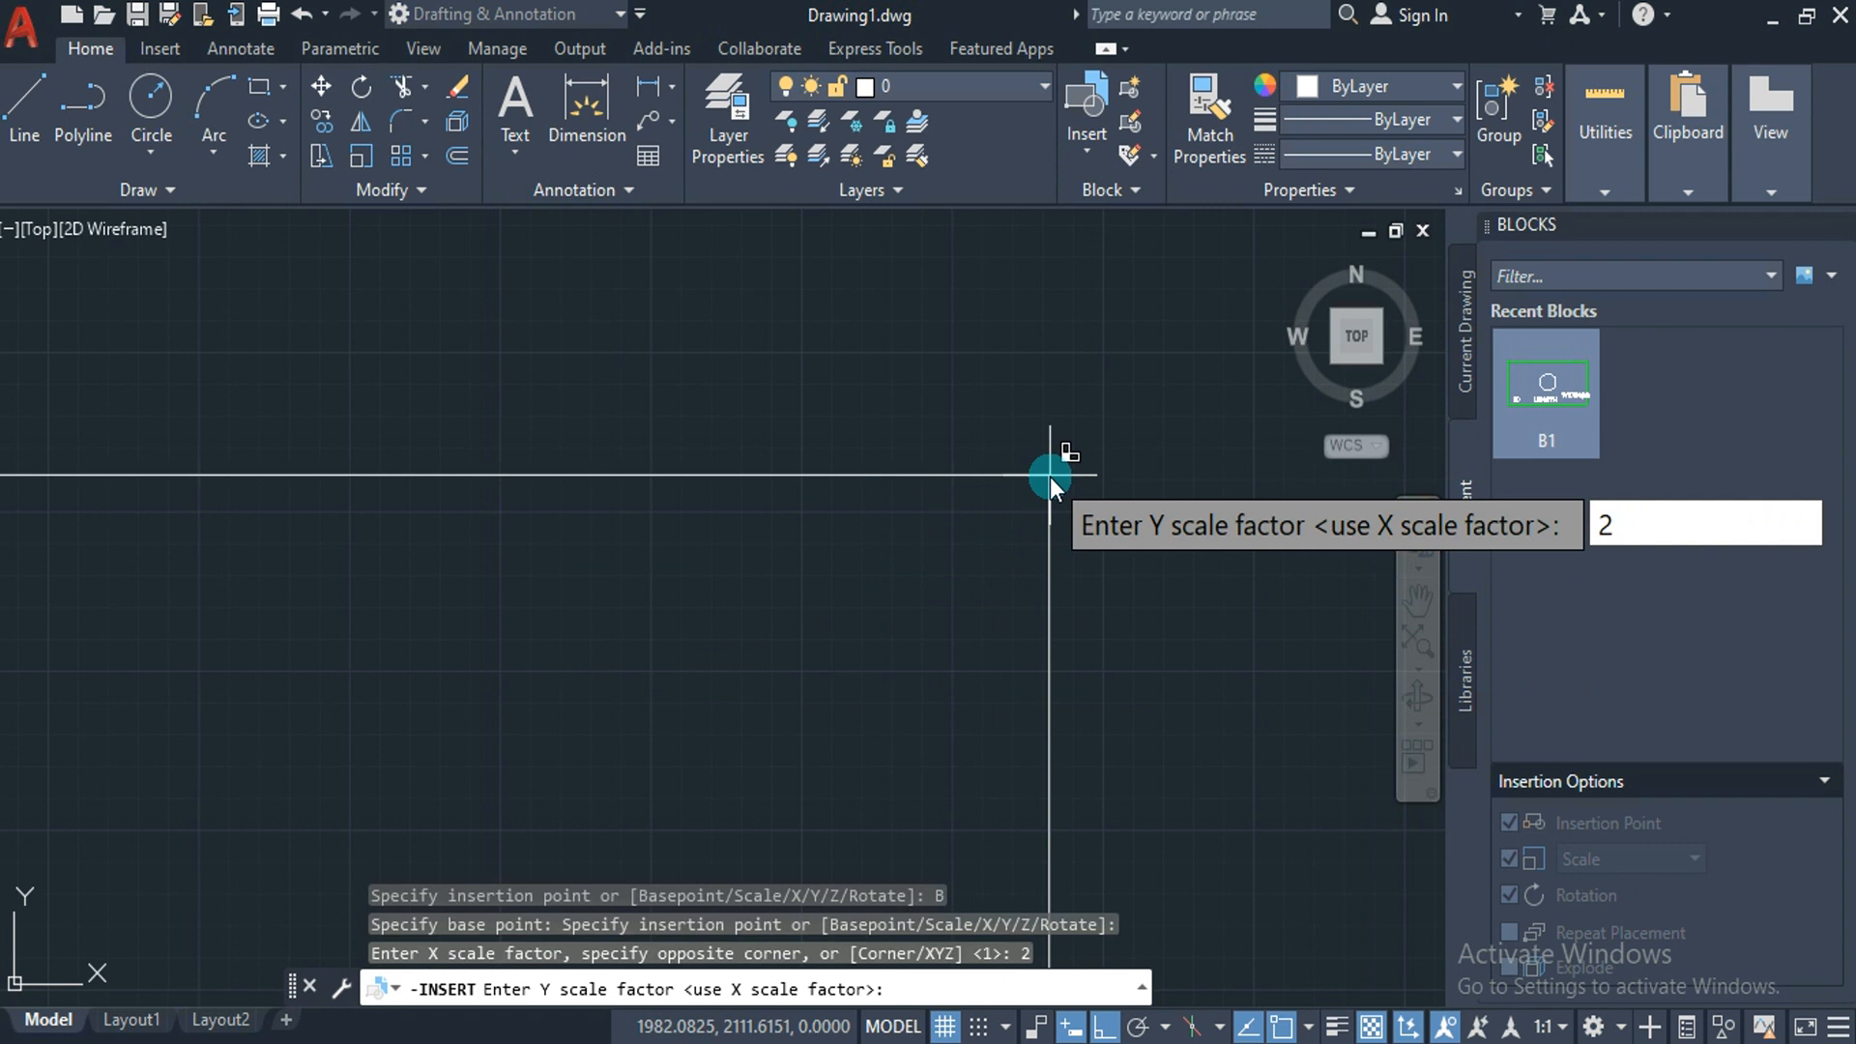
key("Return")
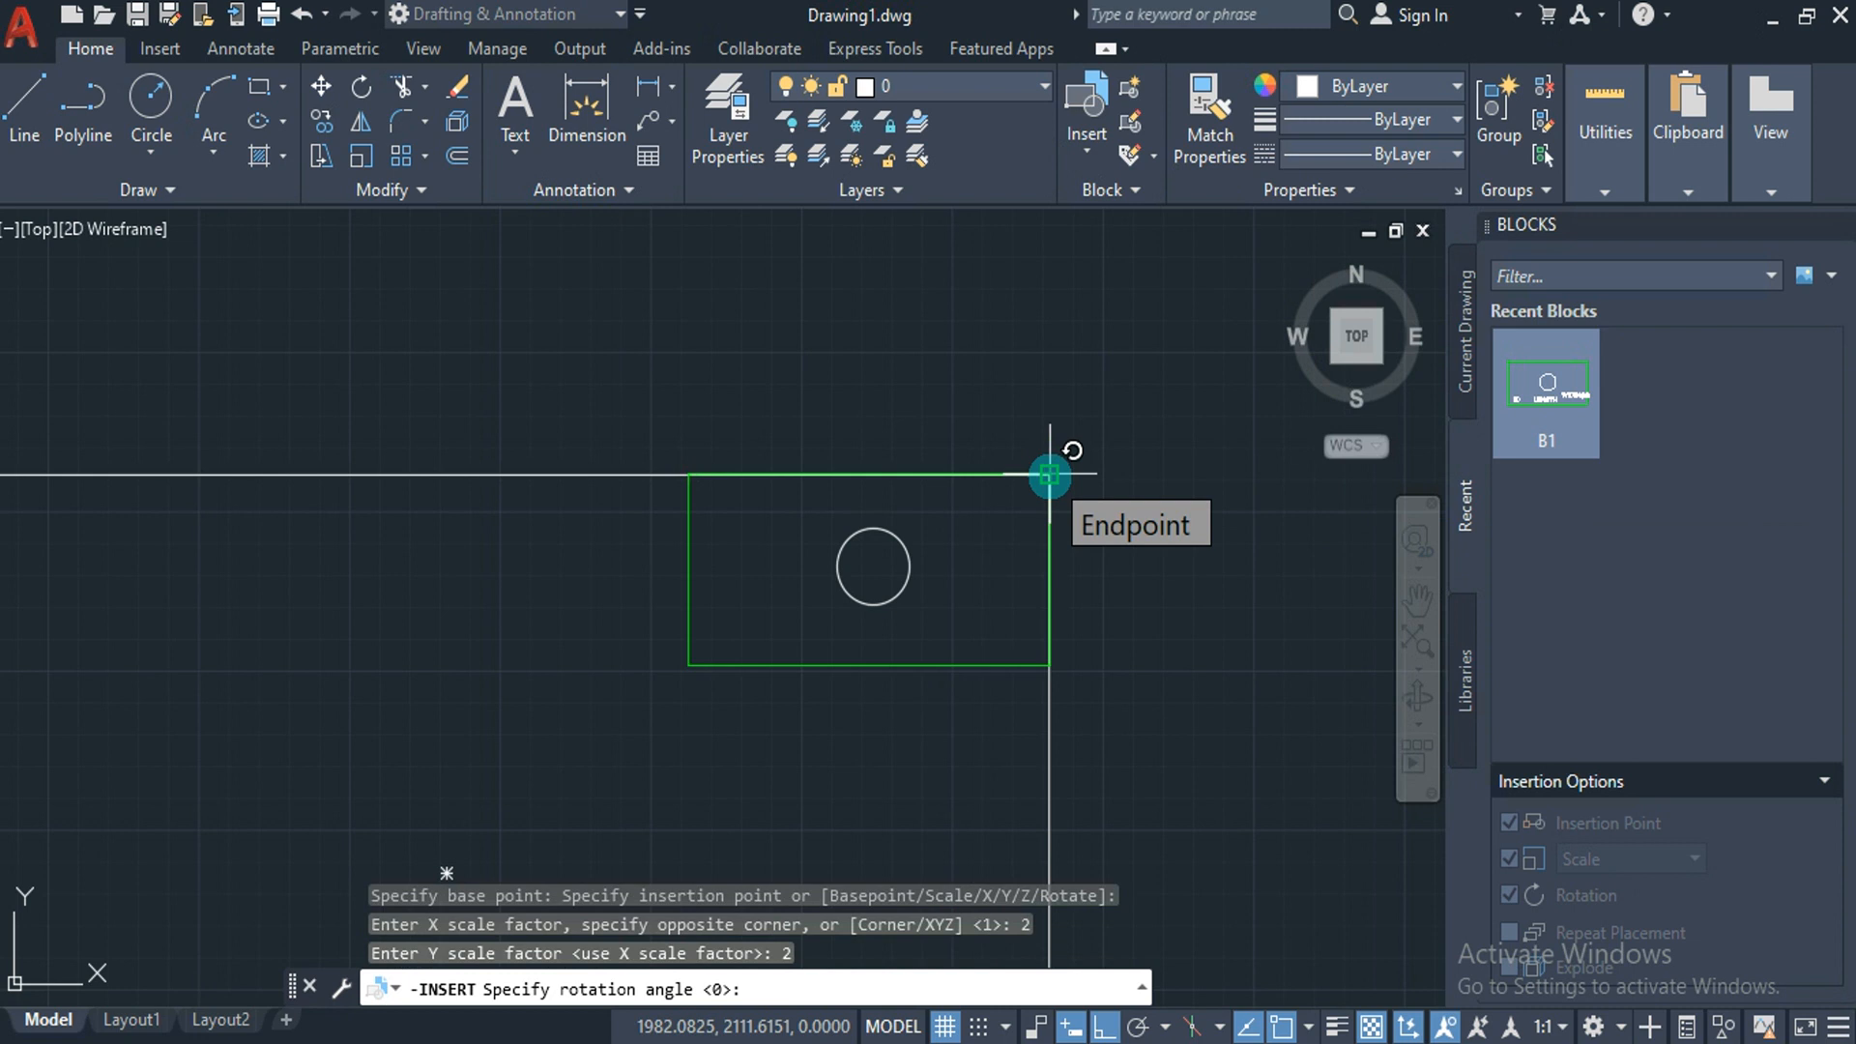
key("Return")
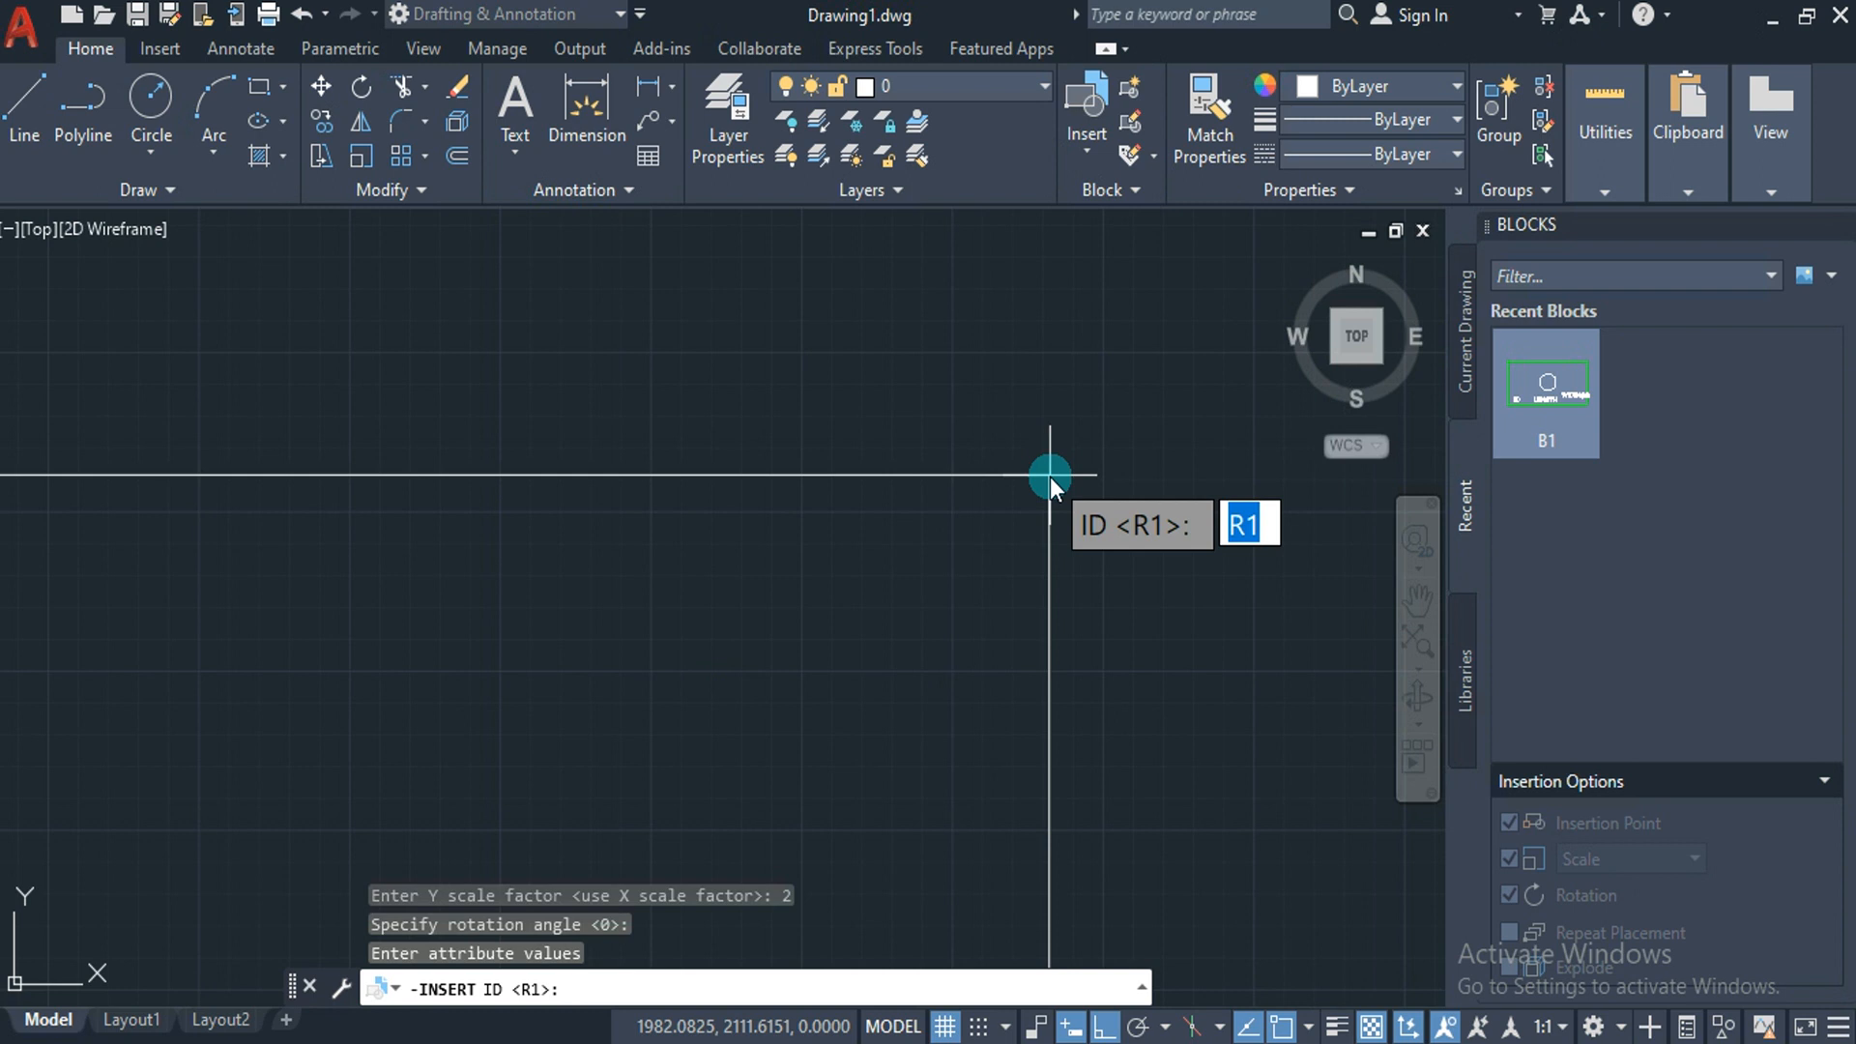
Enter the second block's attribute values: ID R2, LENGTH 120 and WIDTH OF THE OBJ 60.
type("R2")
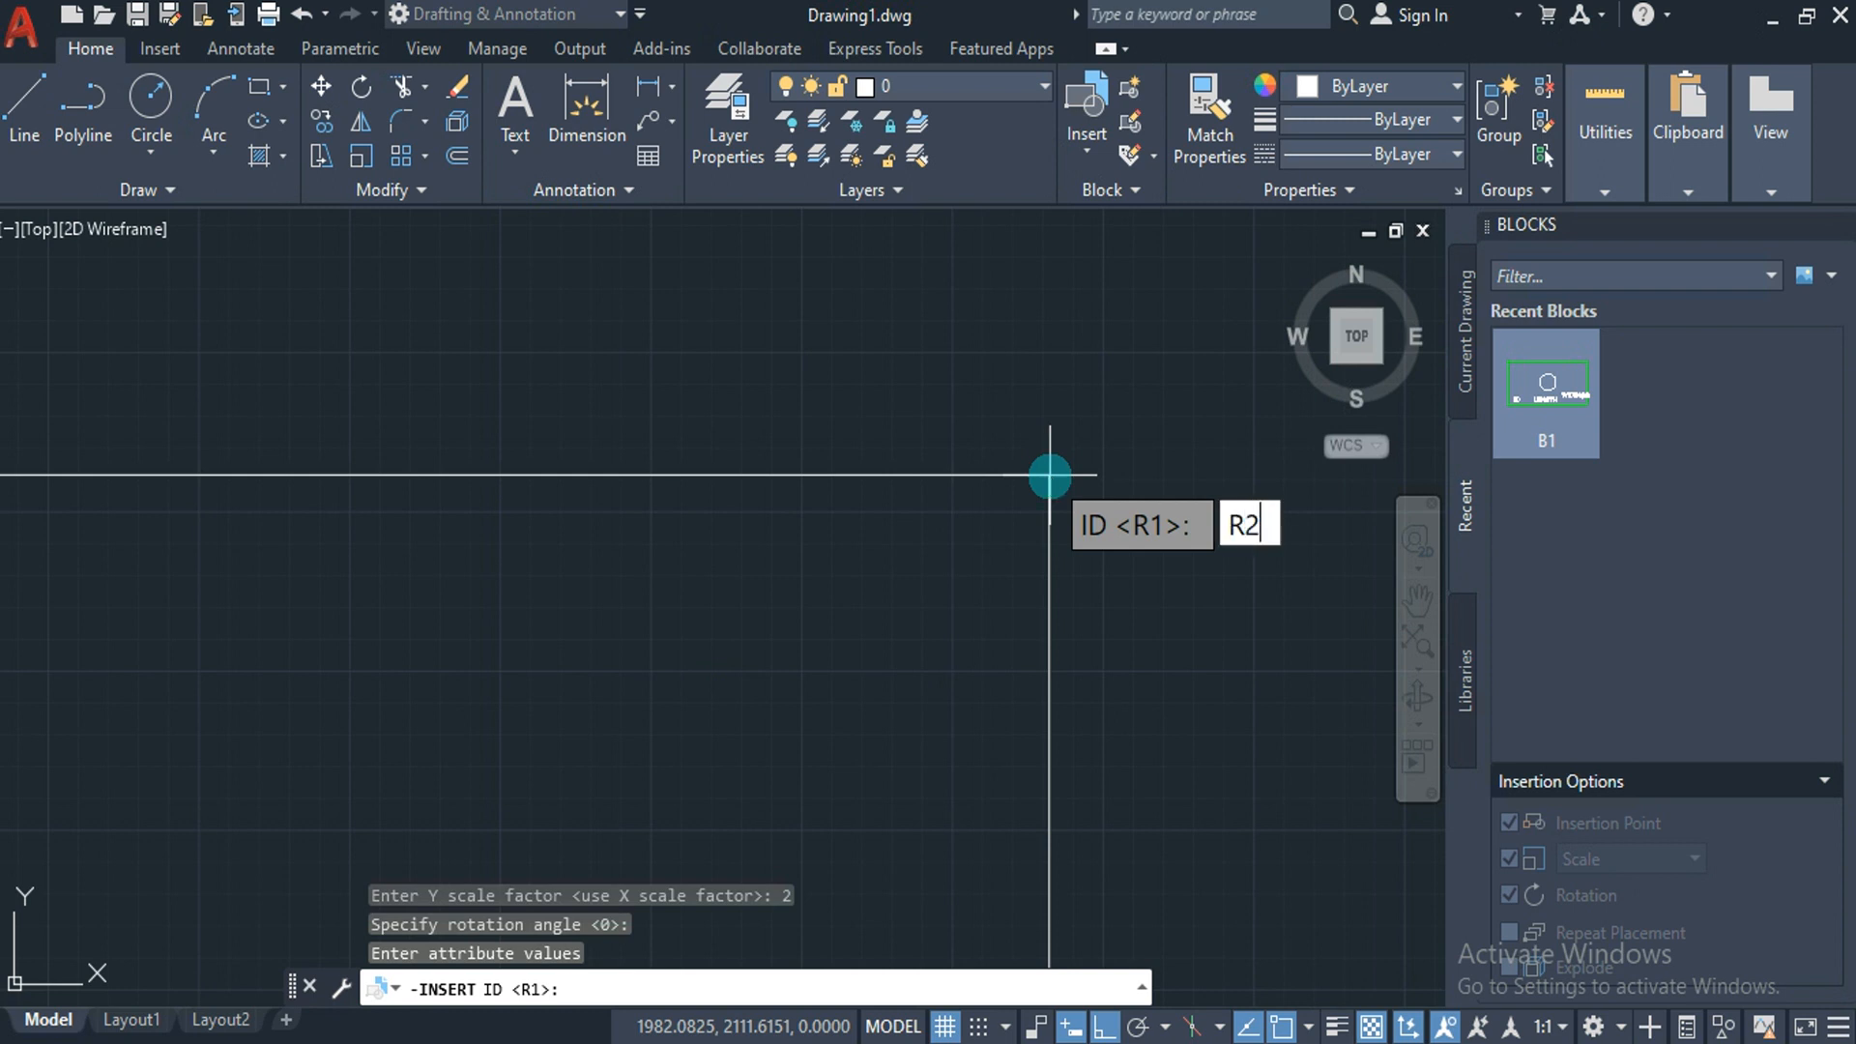
key("Return")
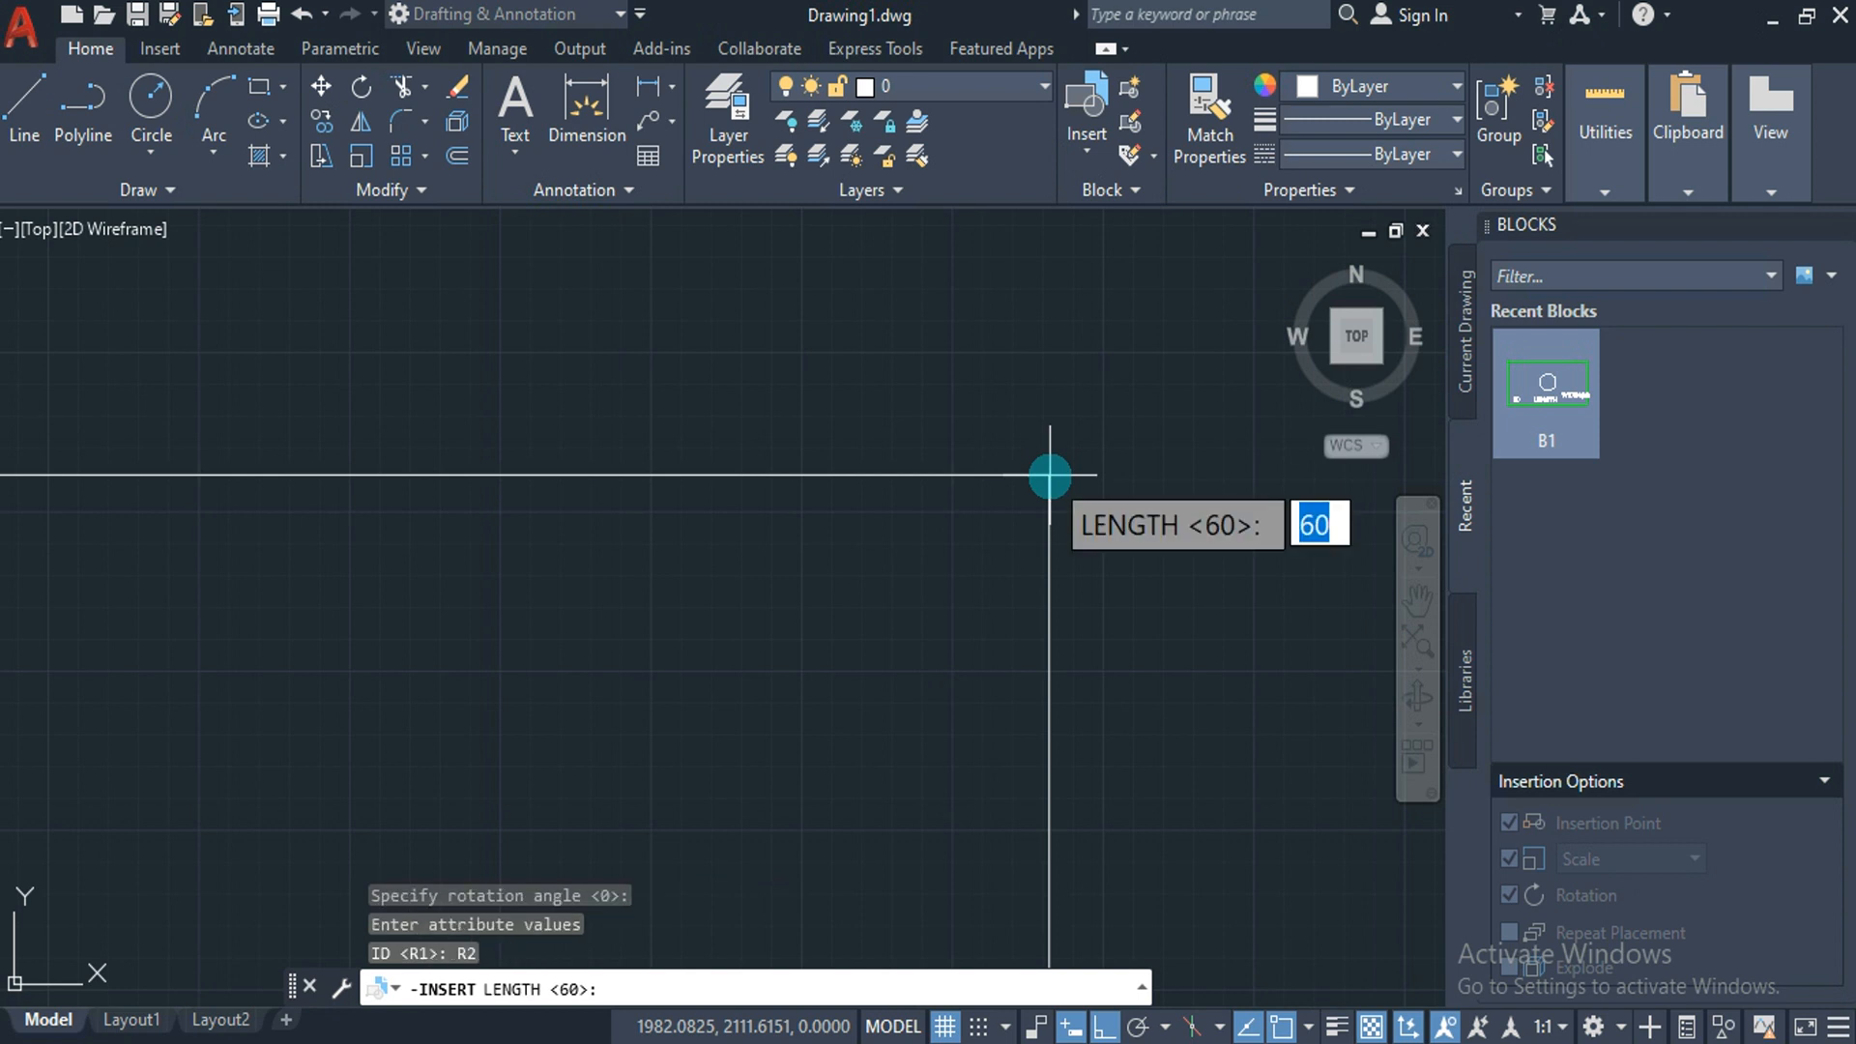
type("120")
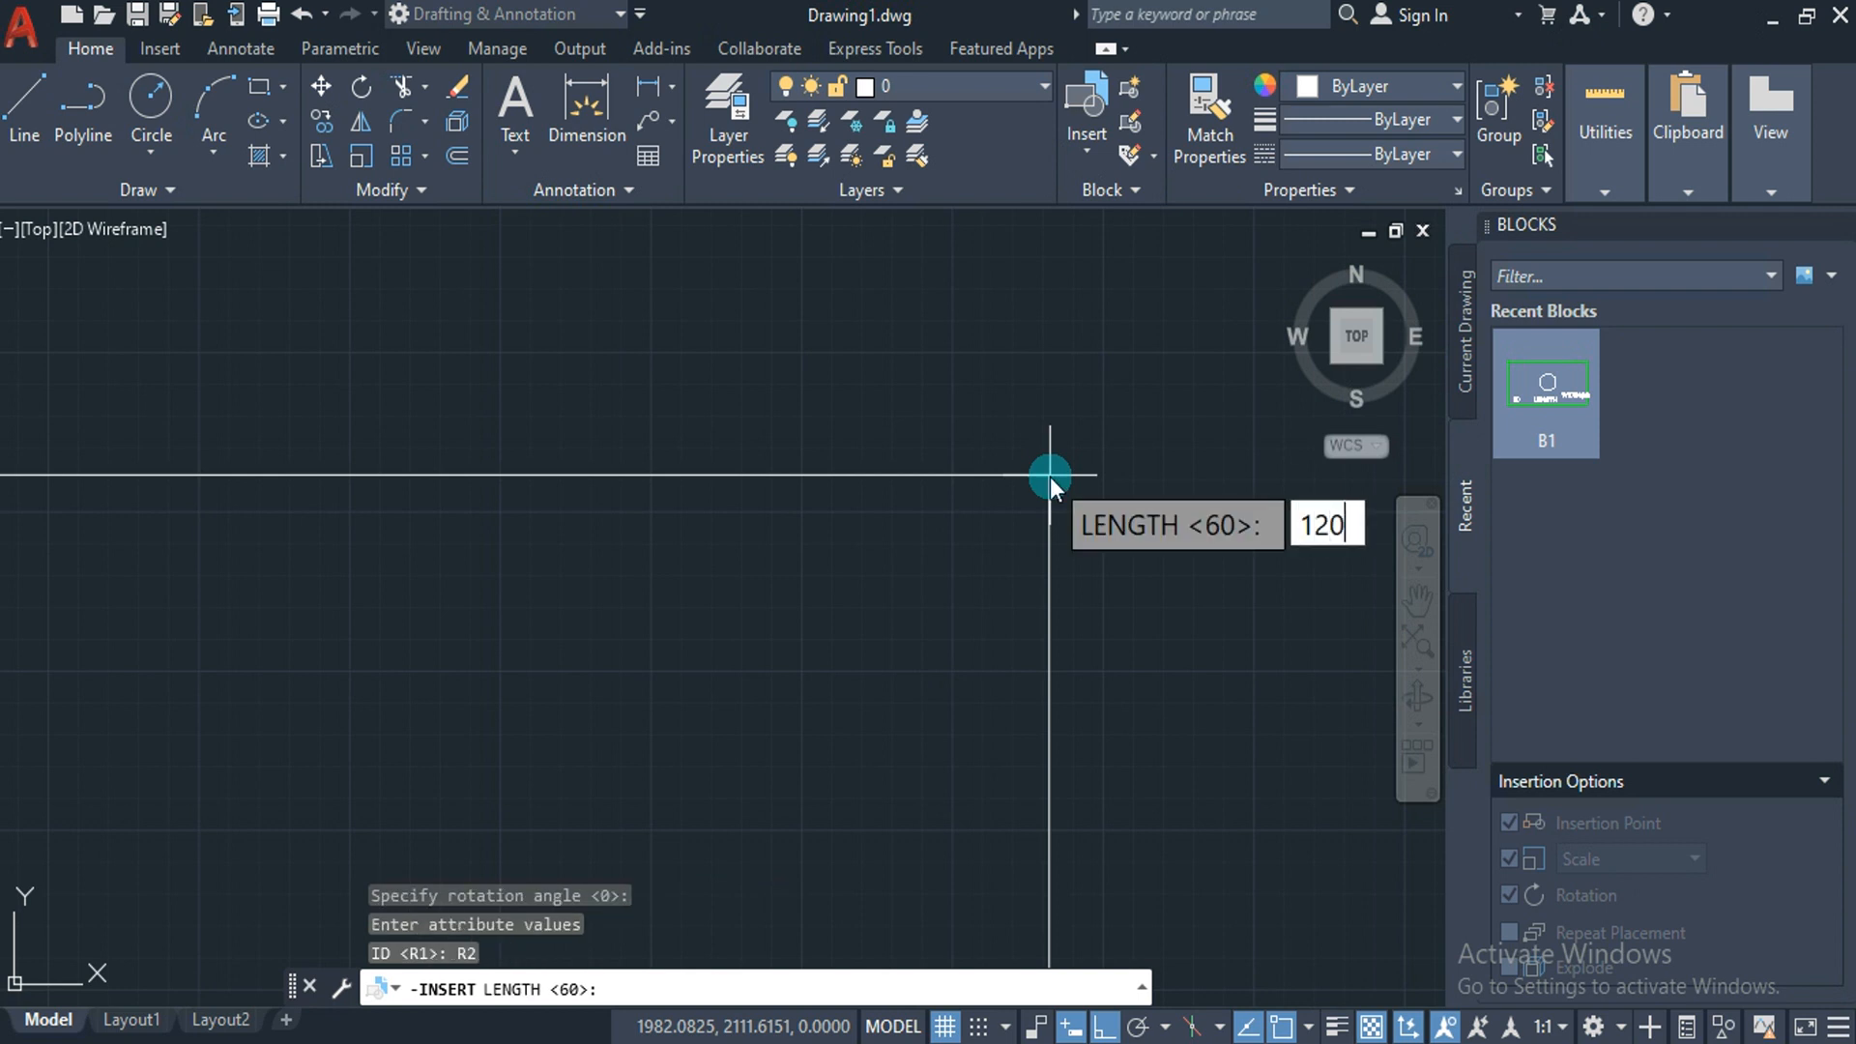
key("Return")
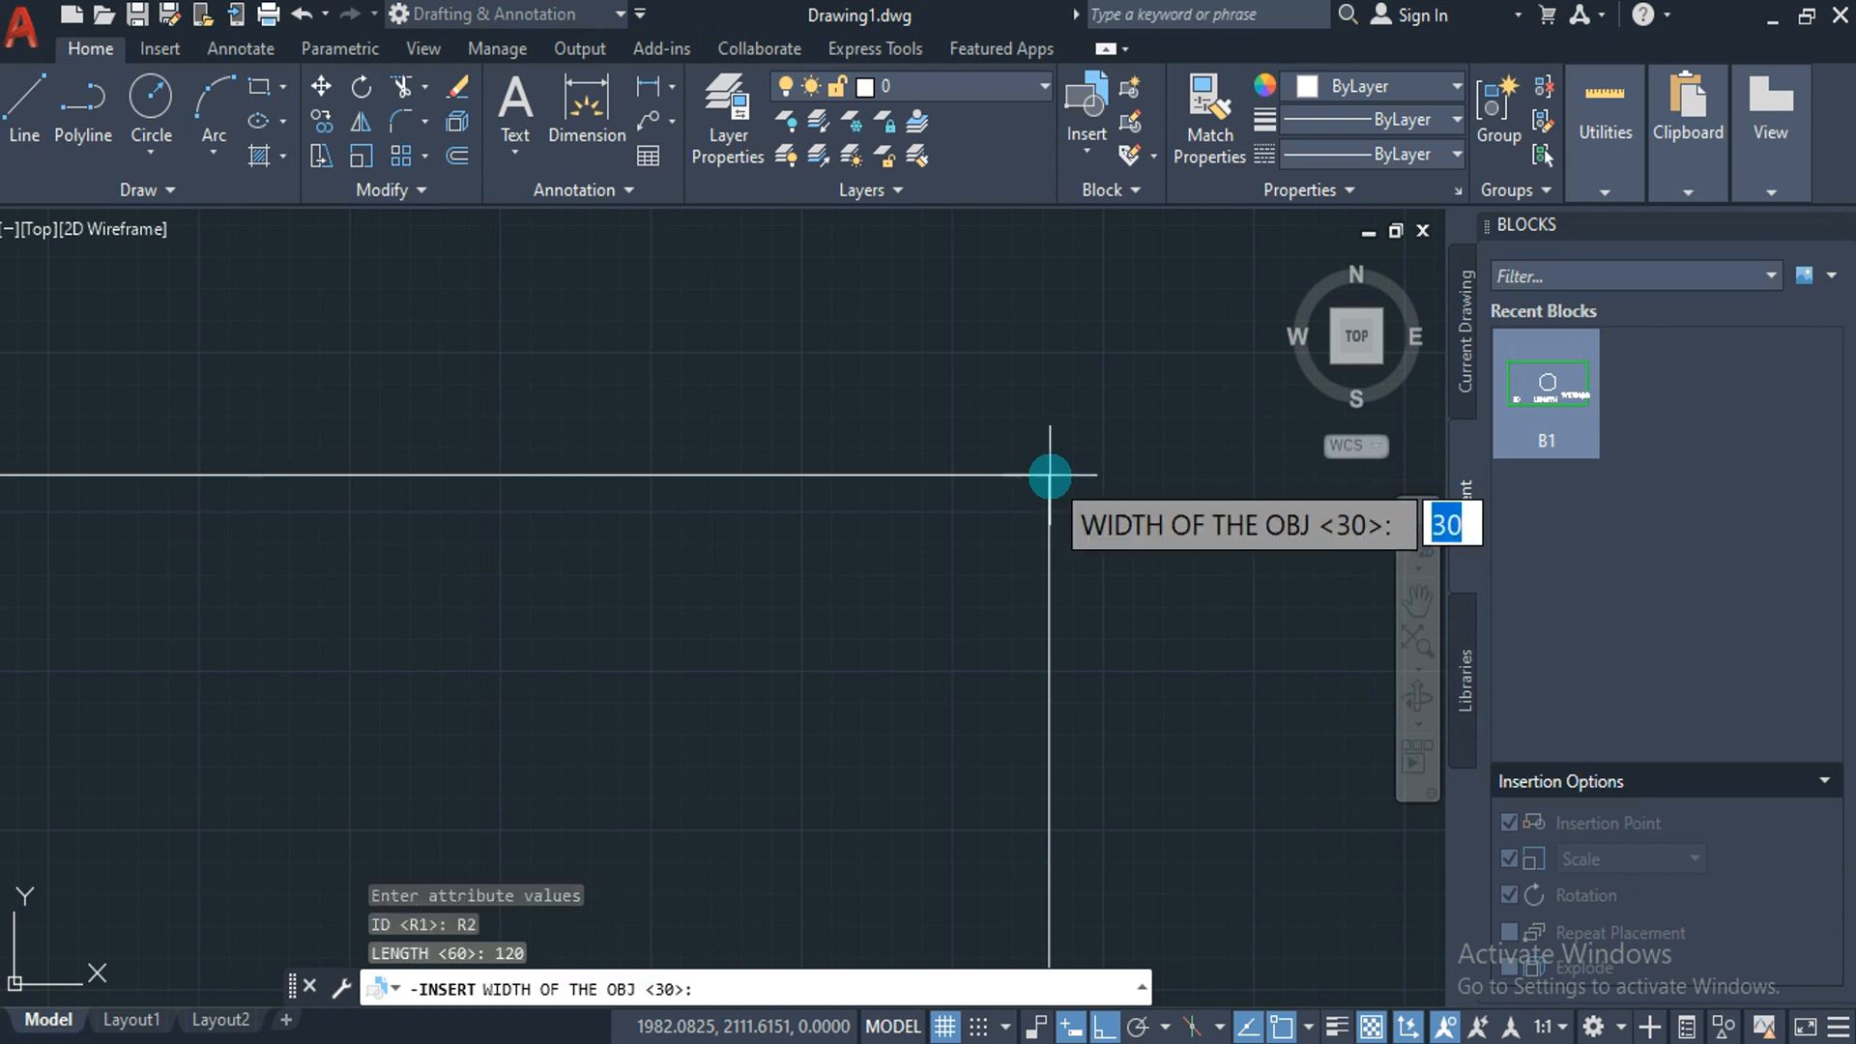
type("60")
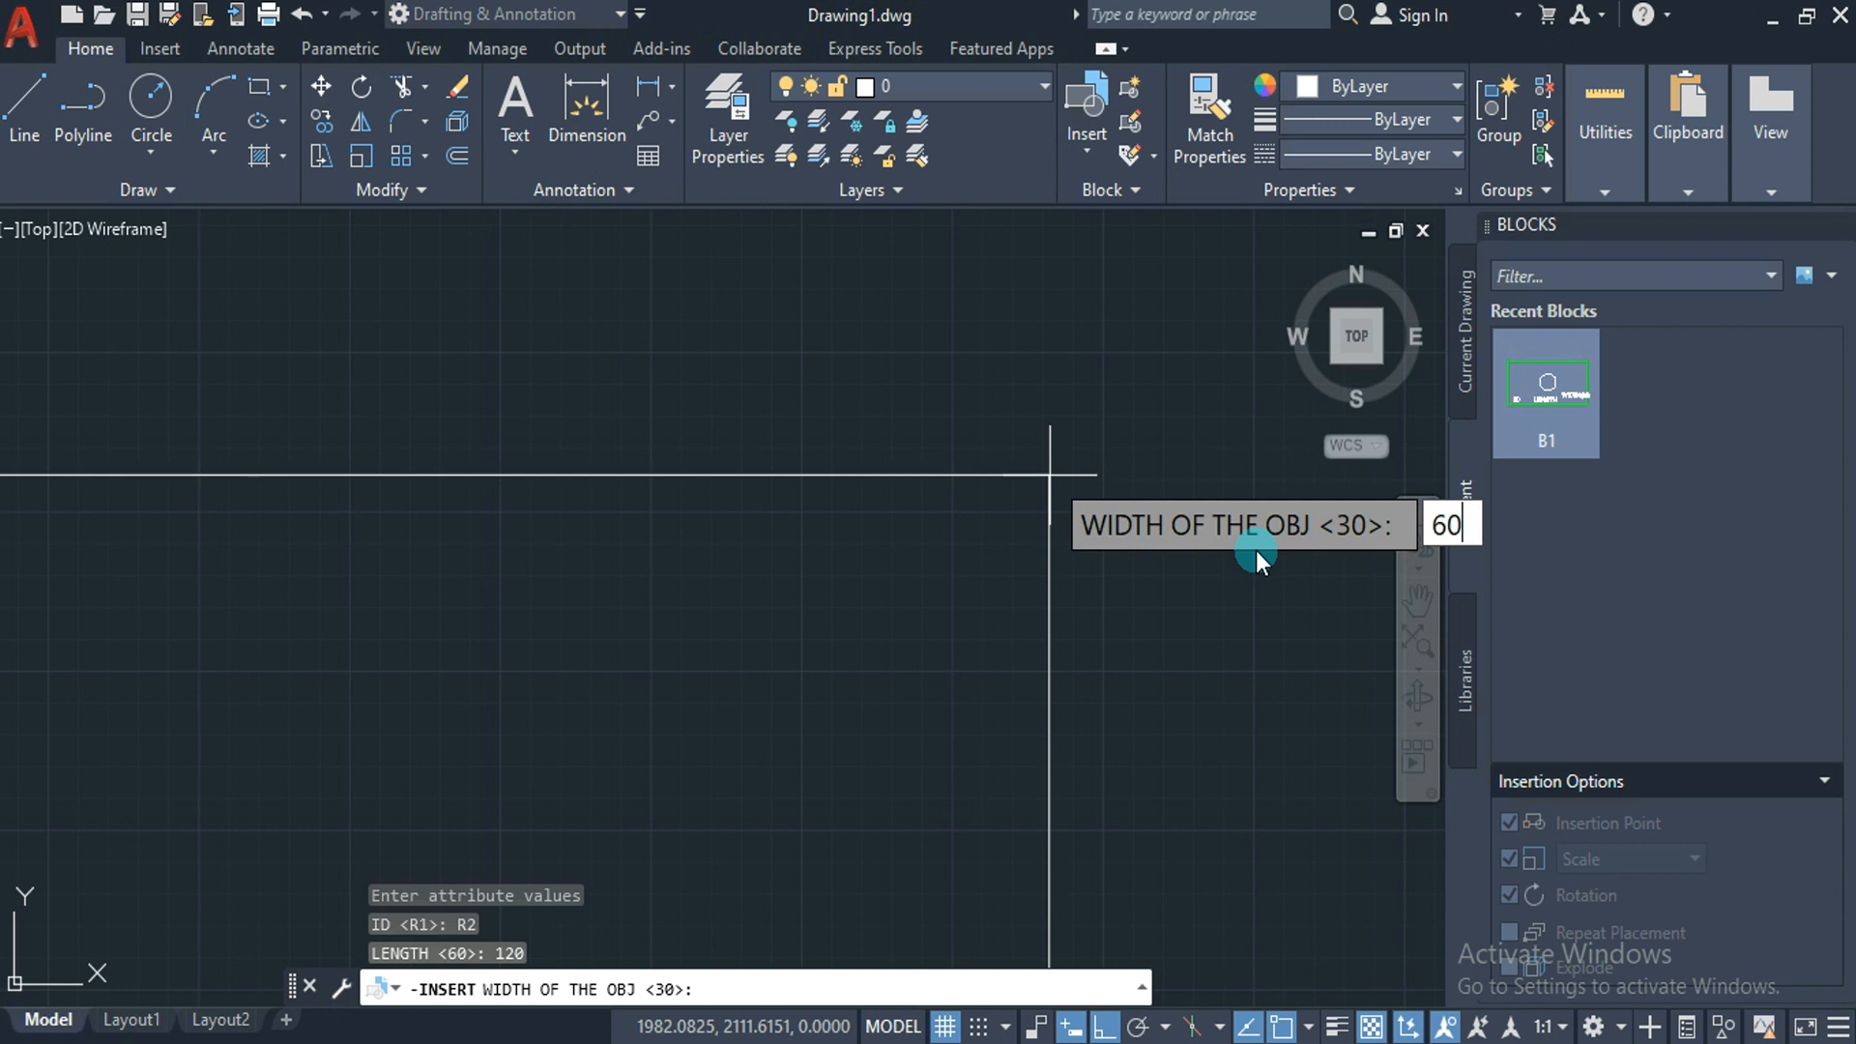
key("Return")
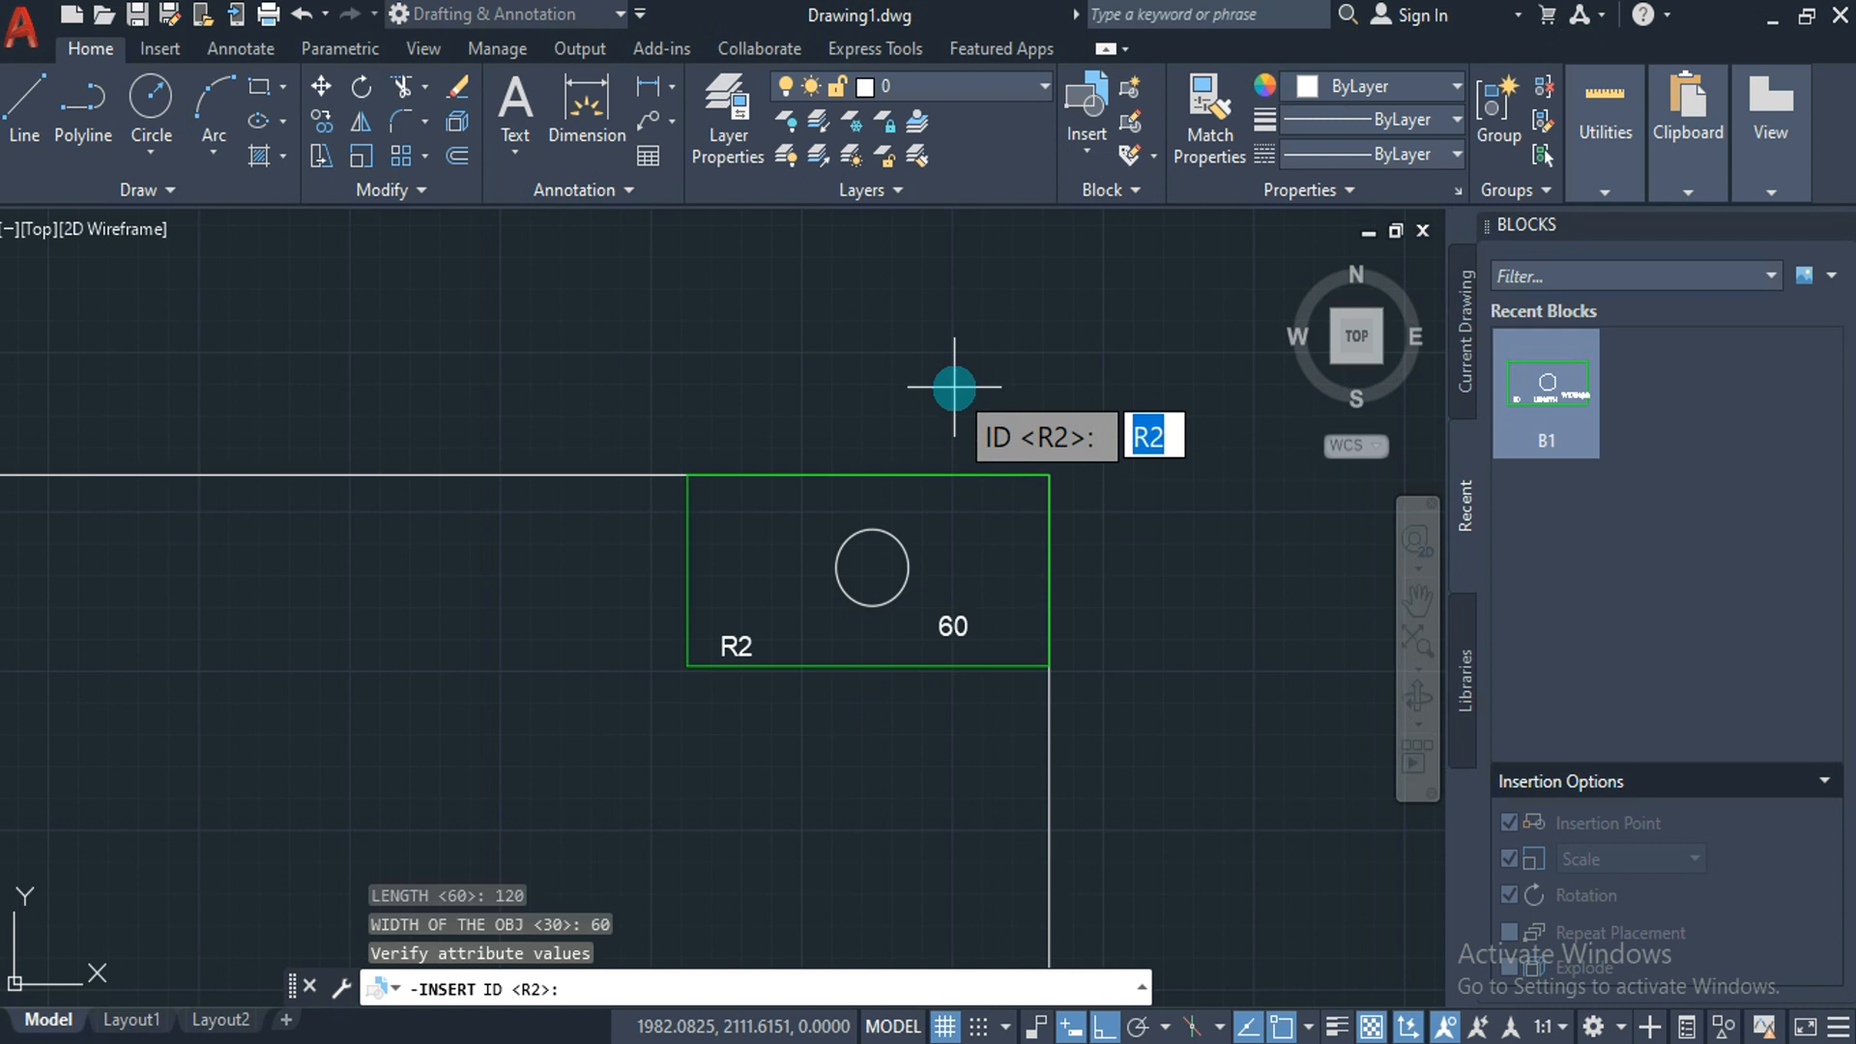
Accept the R2 block's attribute values and move its width text, with Ortho off, up near the block's right edge.
key("Return")
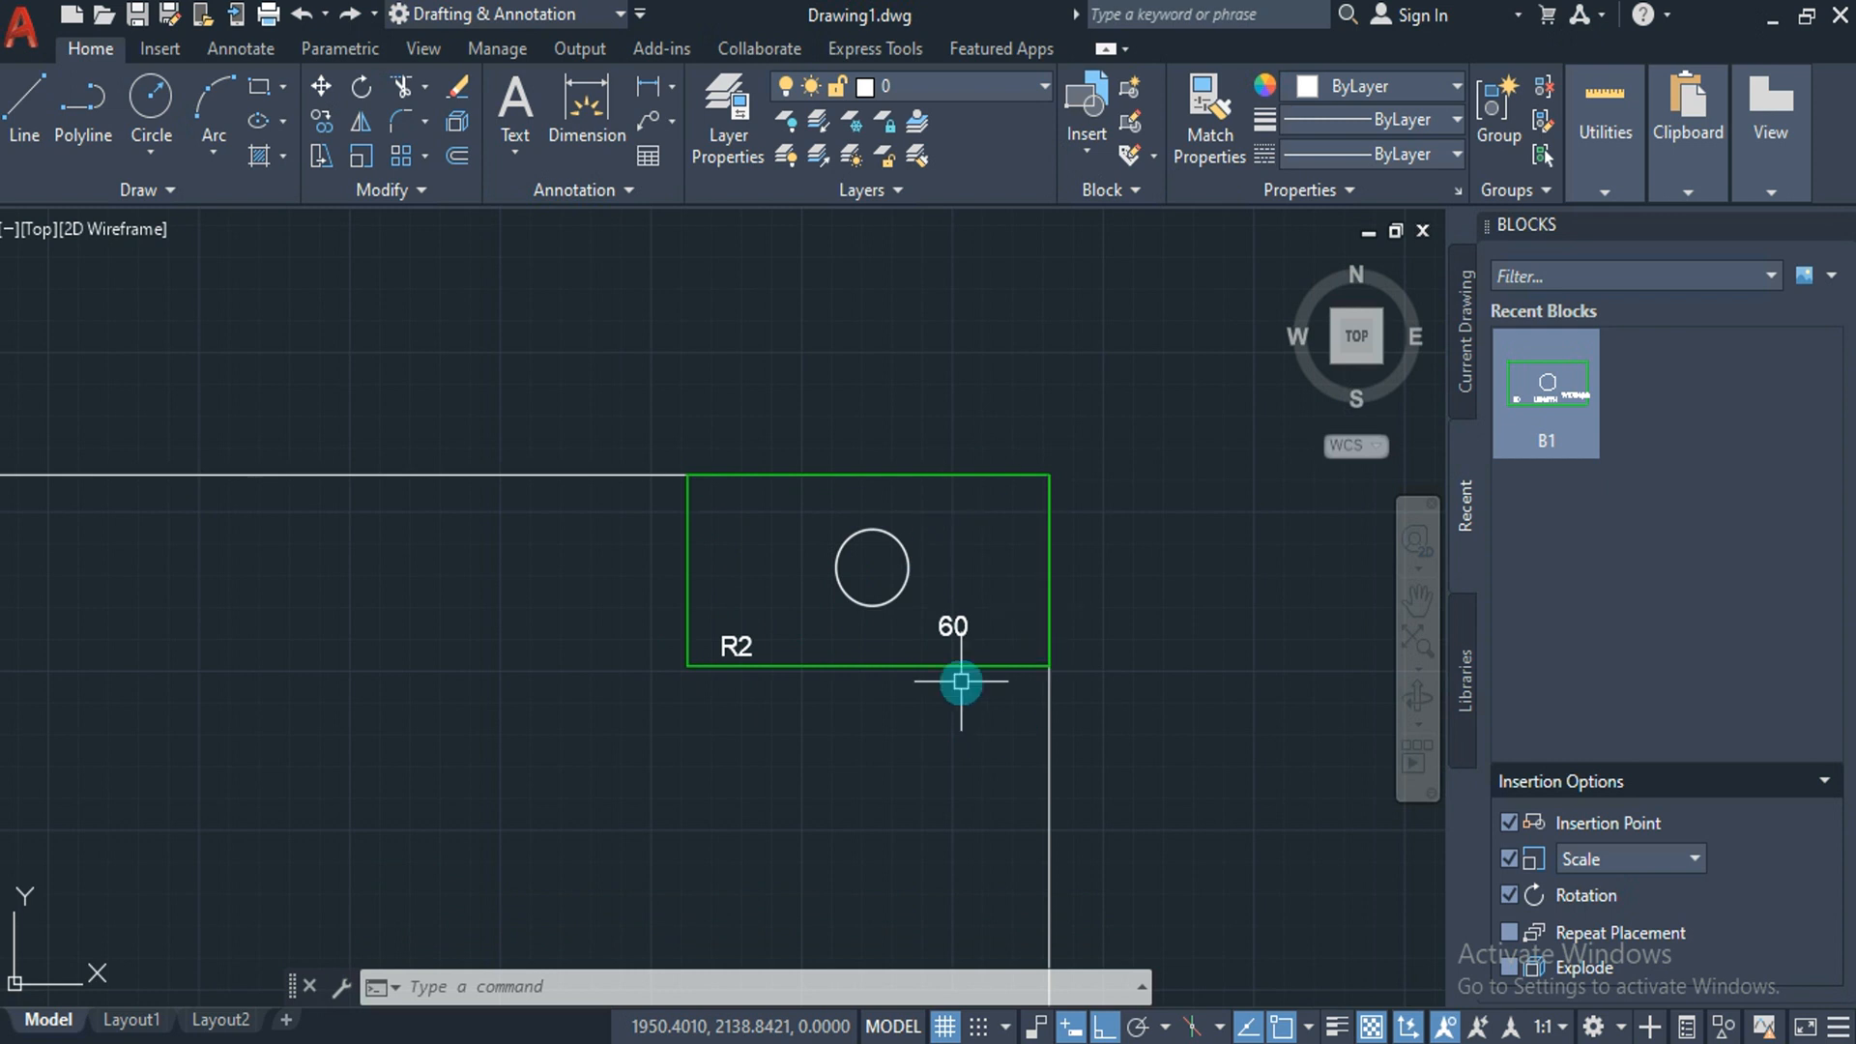
left_click(946, 618)
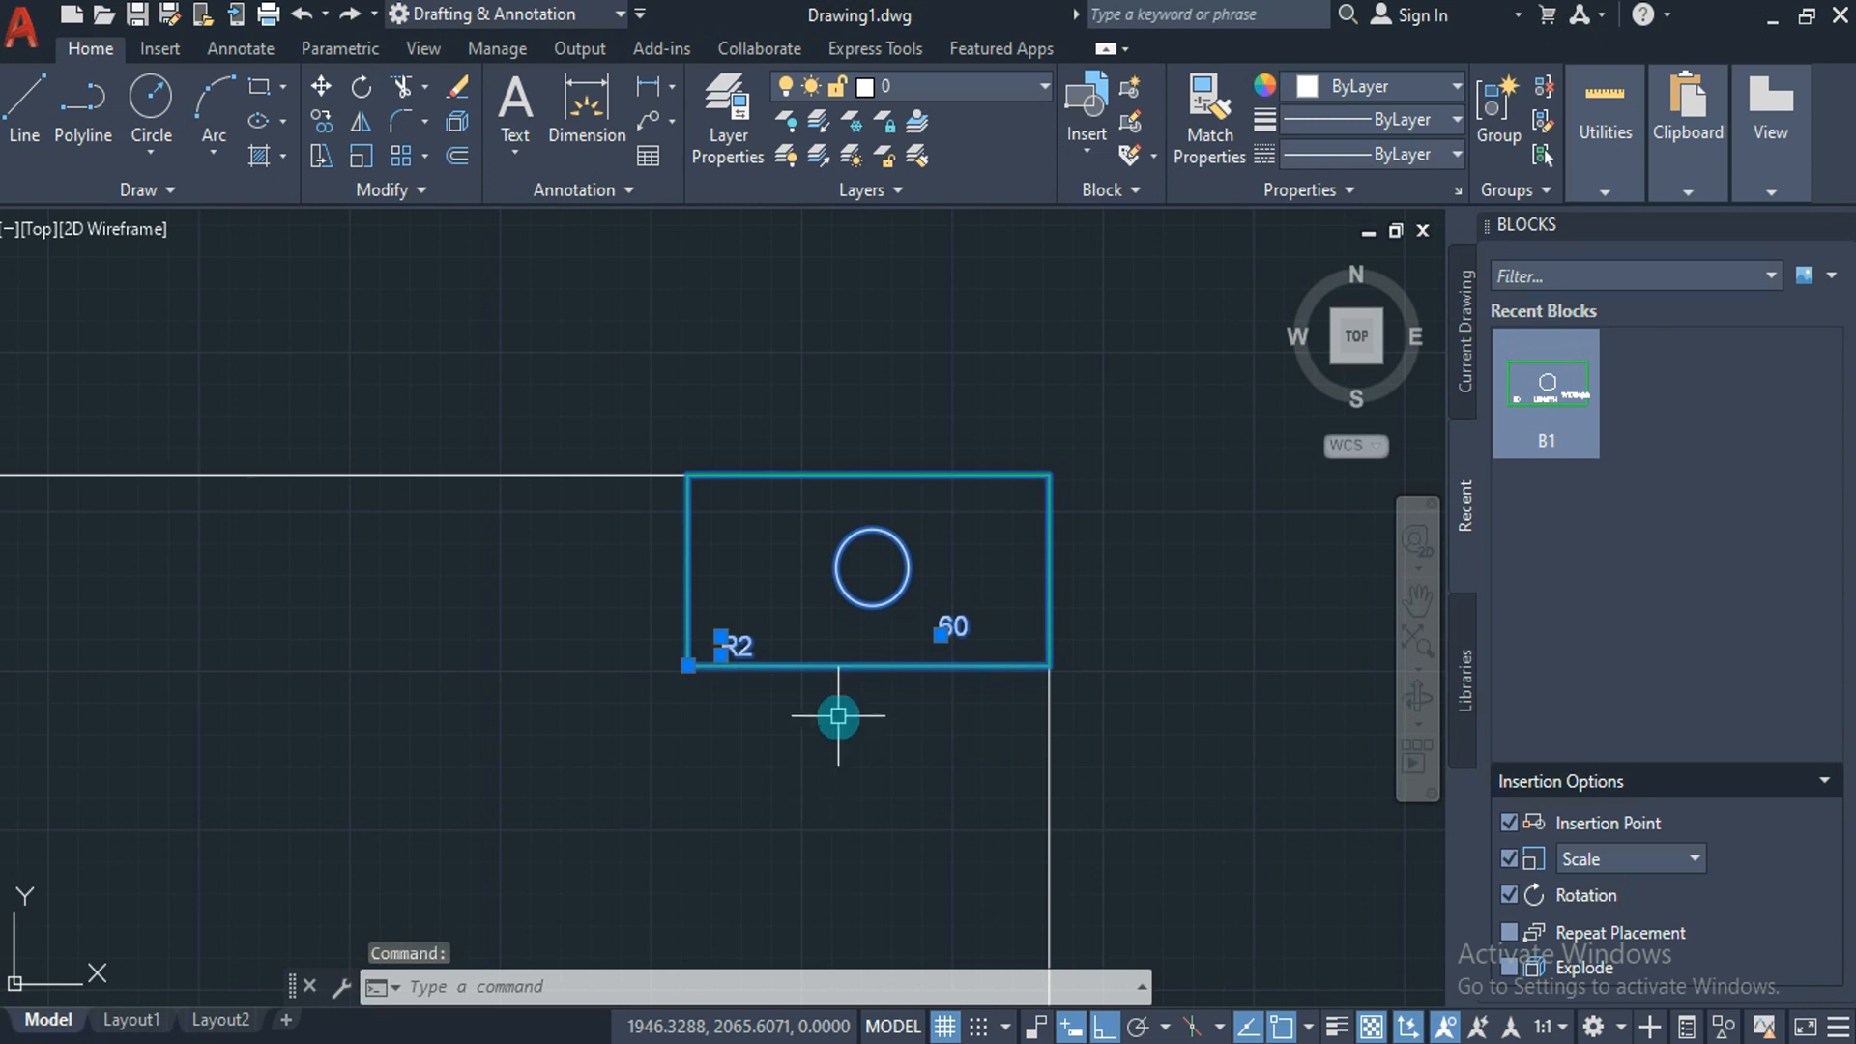
left_click(940, 635)
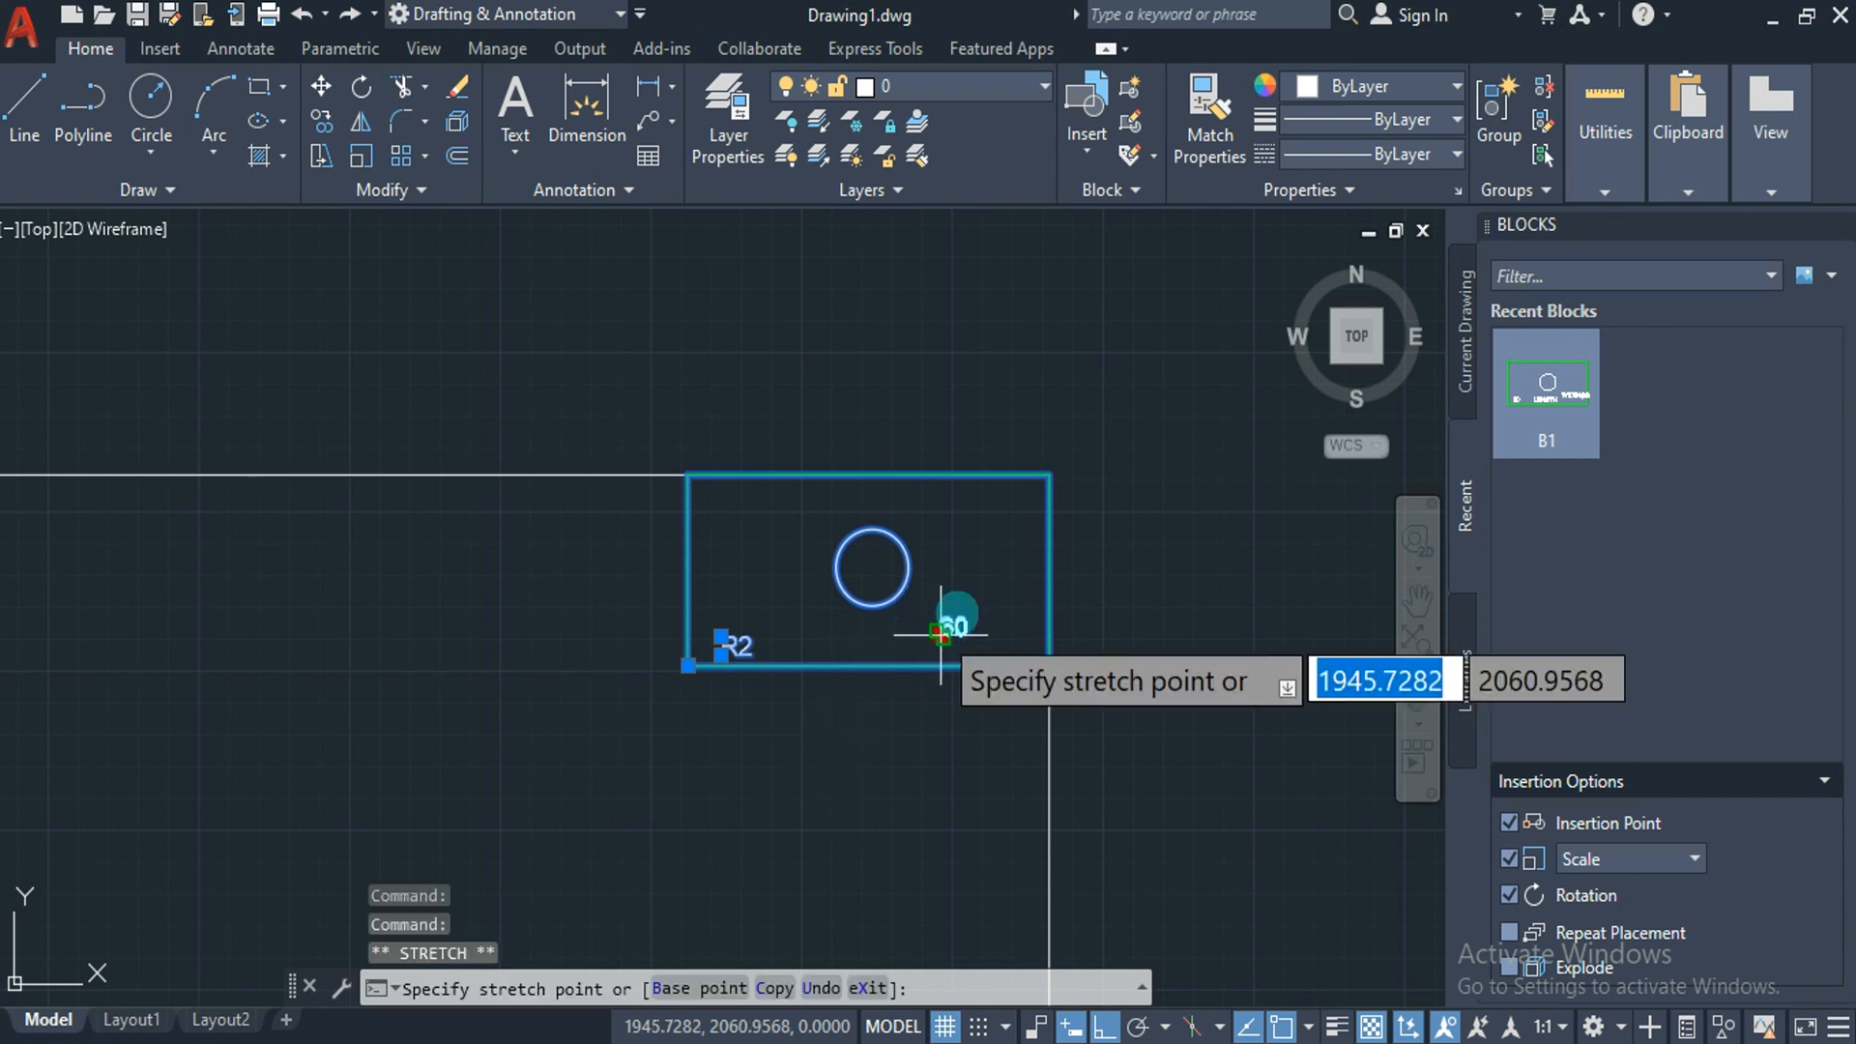
key("F8")
left_click(1012, 563)
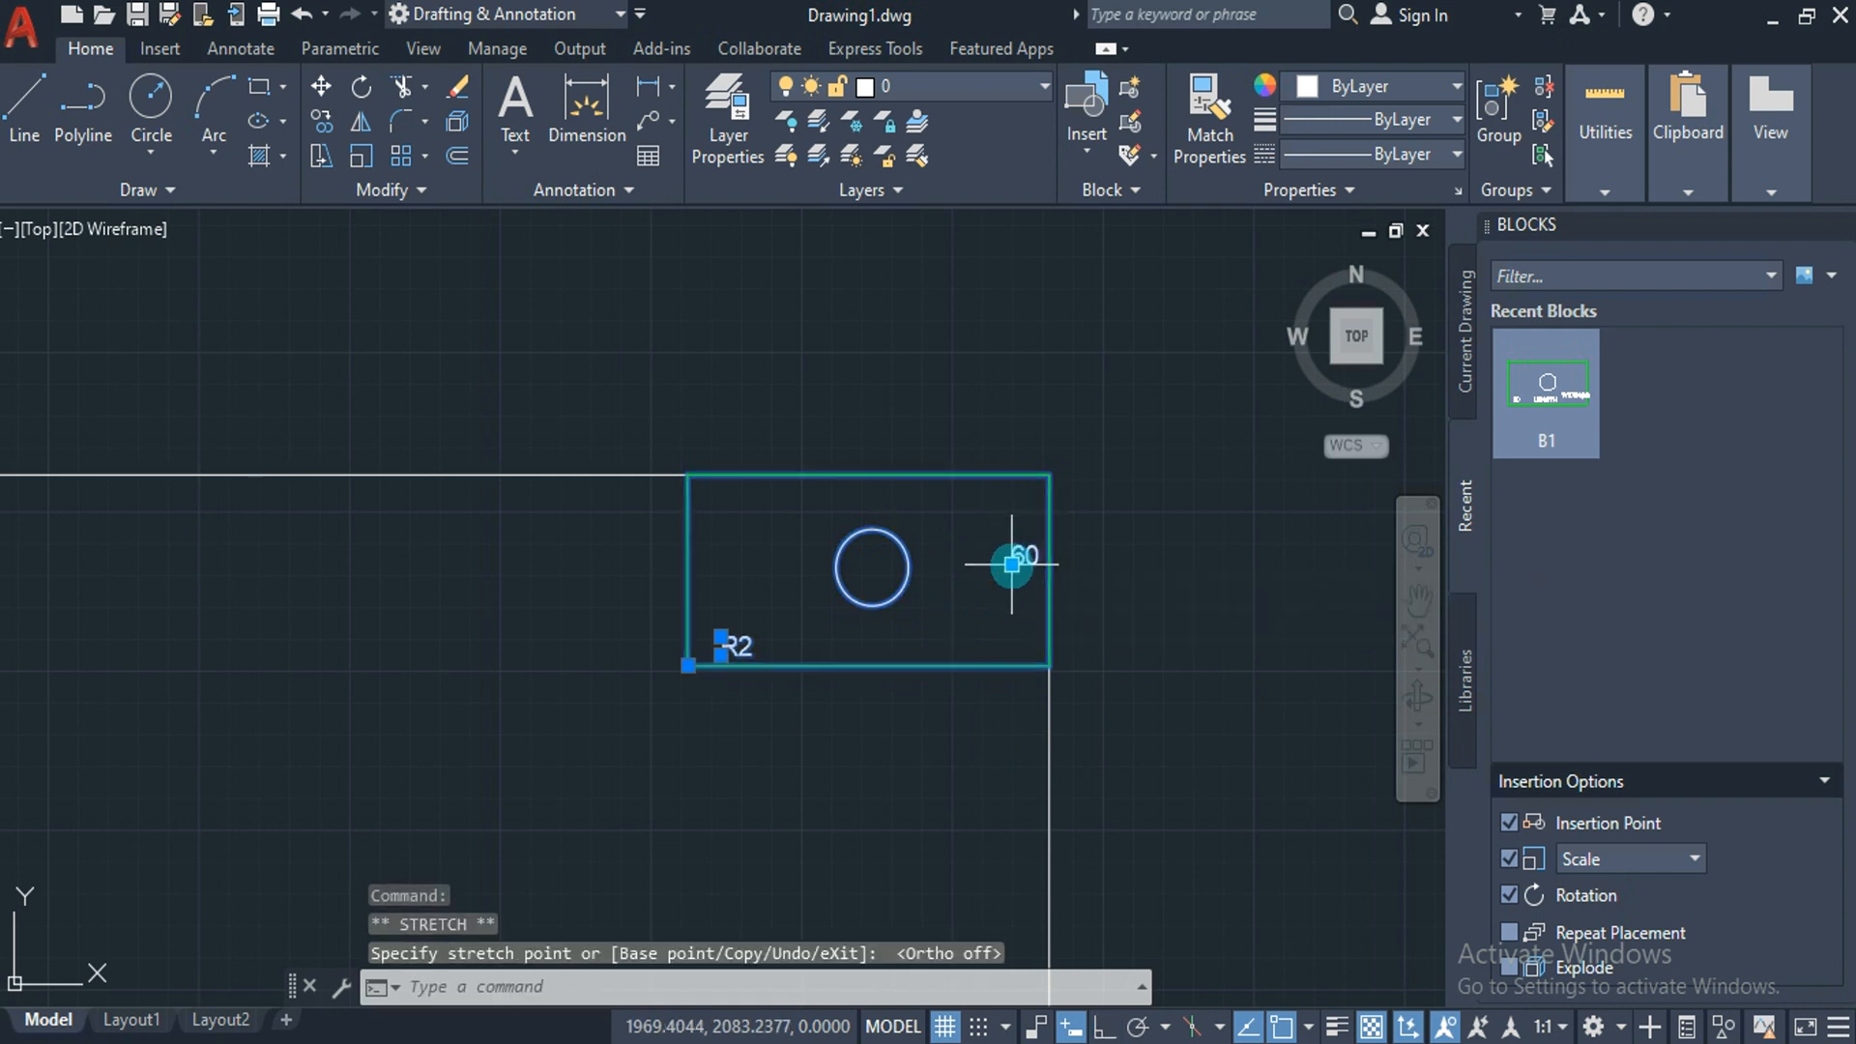
key("Escape")
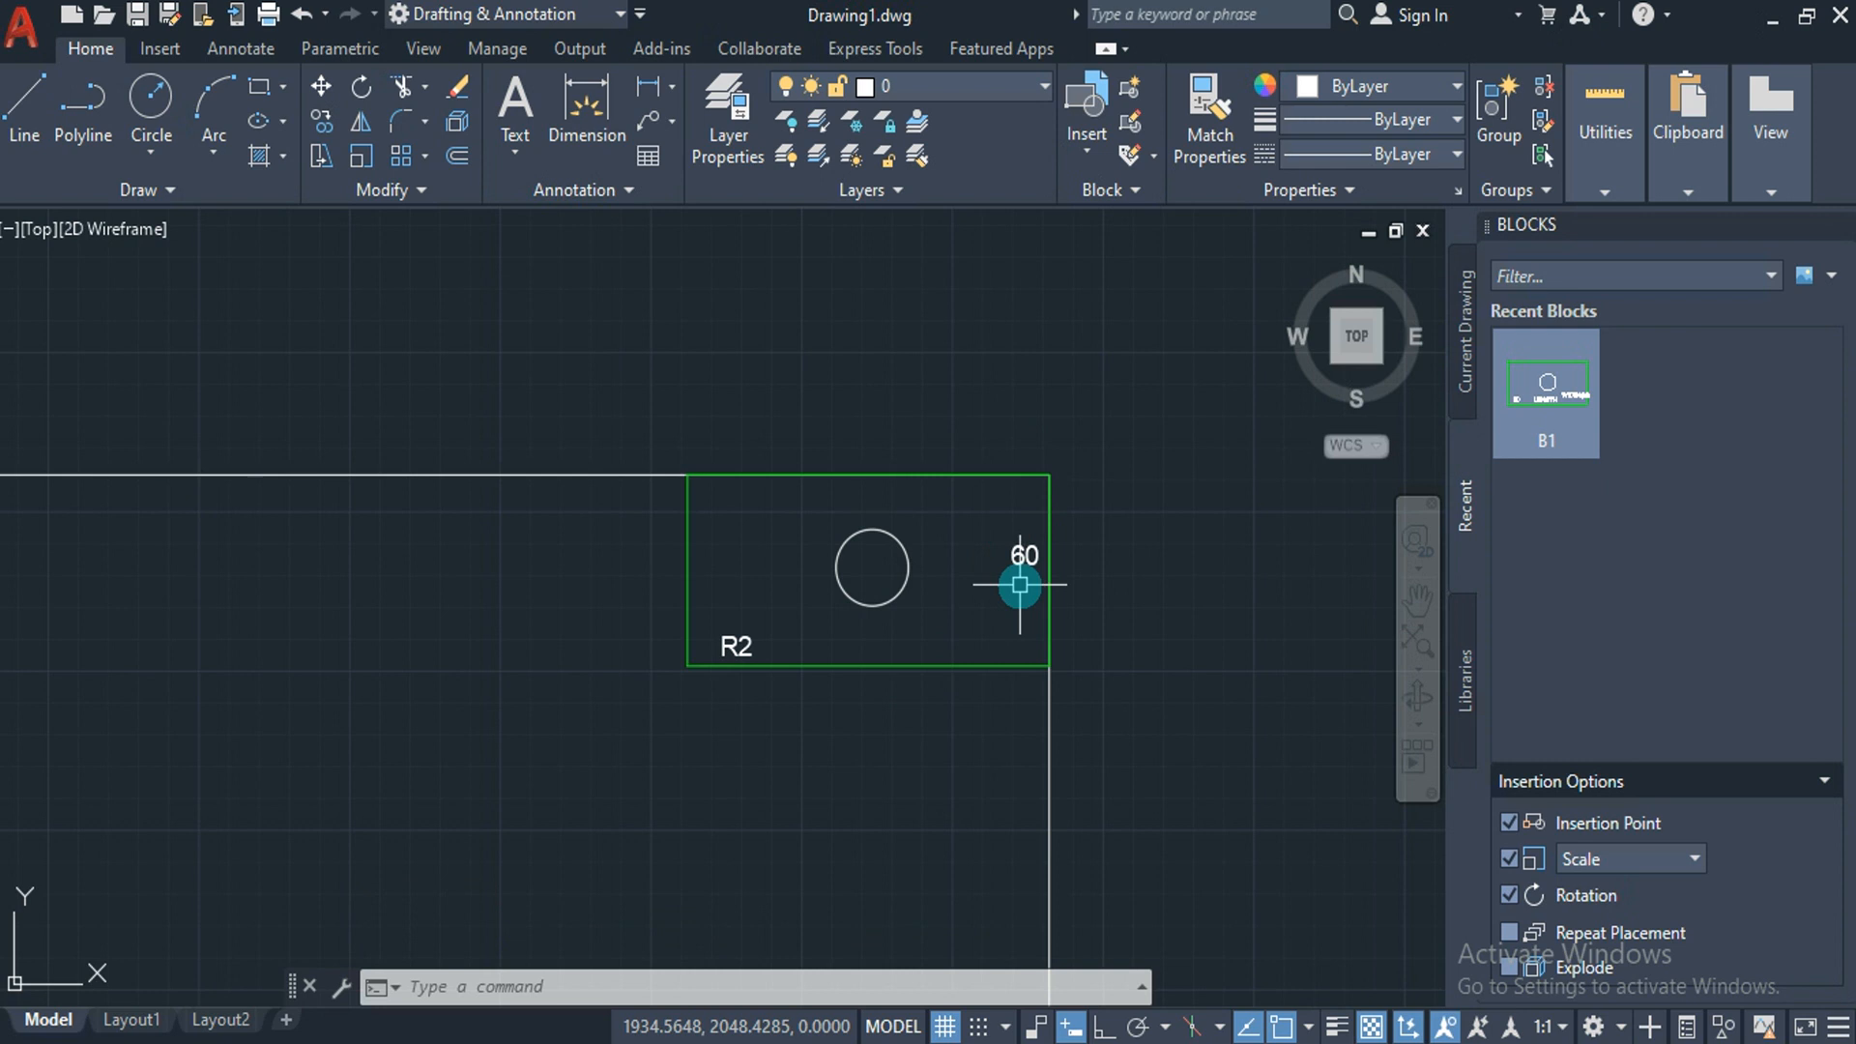
Insert a third B1 block just above the large rectangle's lower edge, to the right of the small R1 block.
scroll(1019, 584, "down", 5)
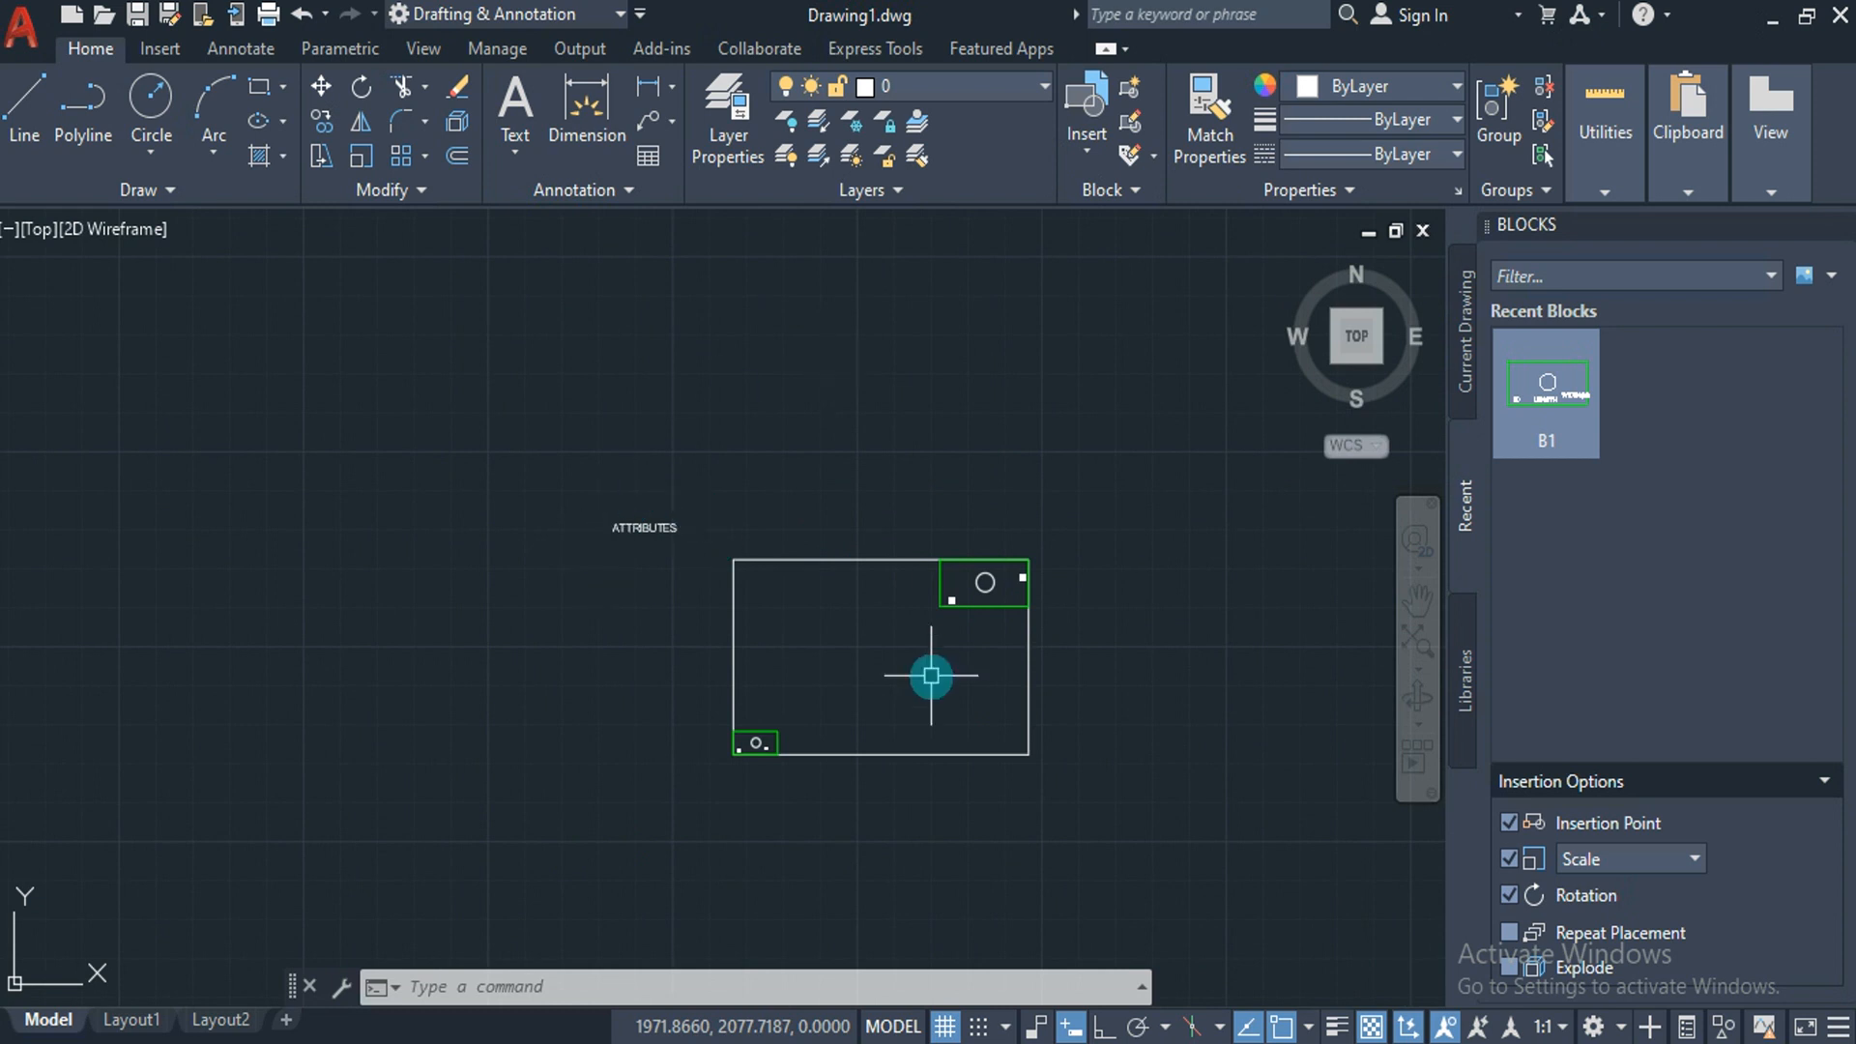
scroll(930, 675, "up", 3)
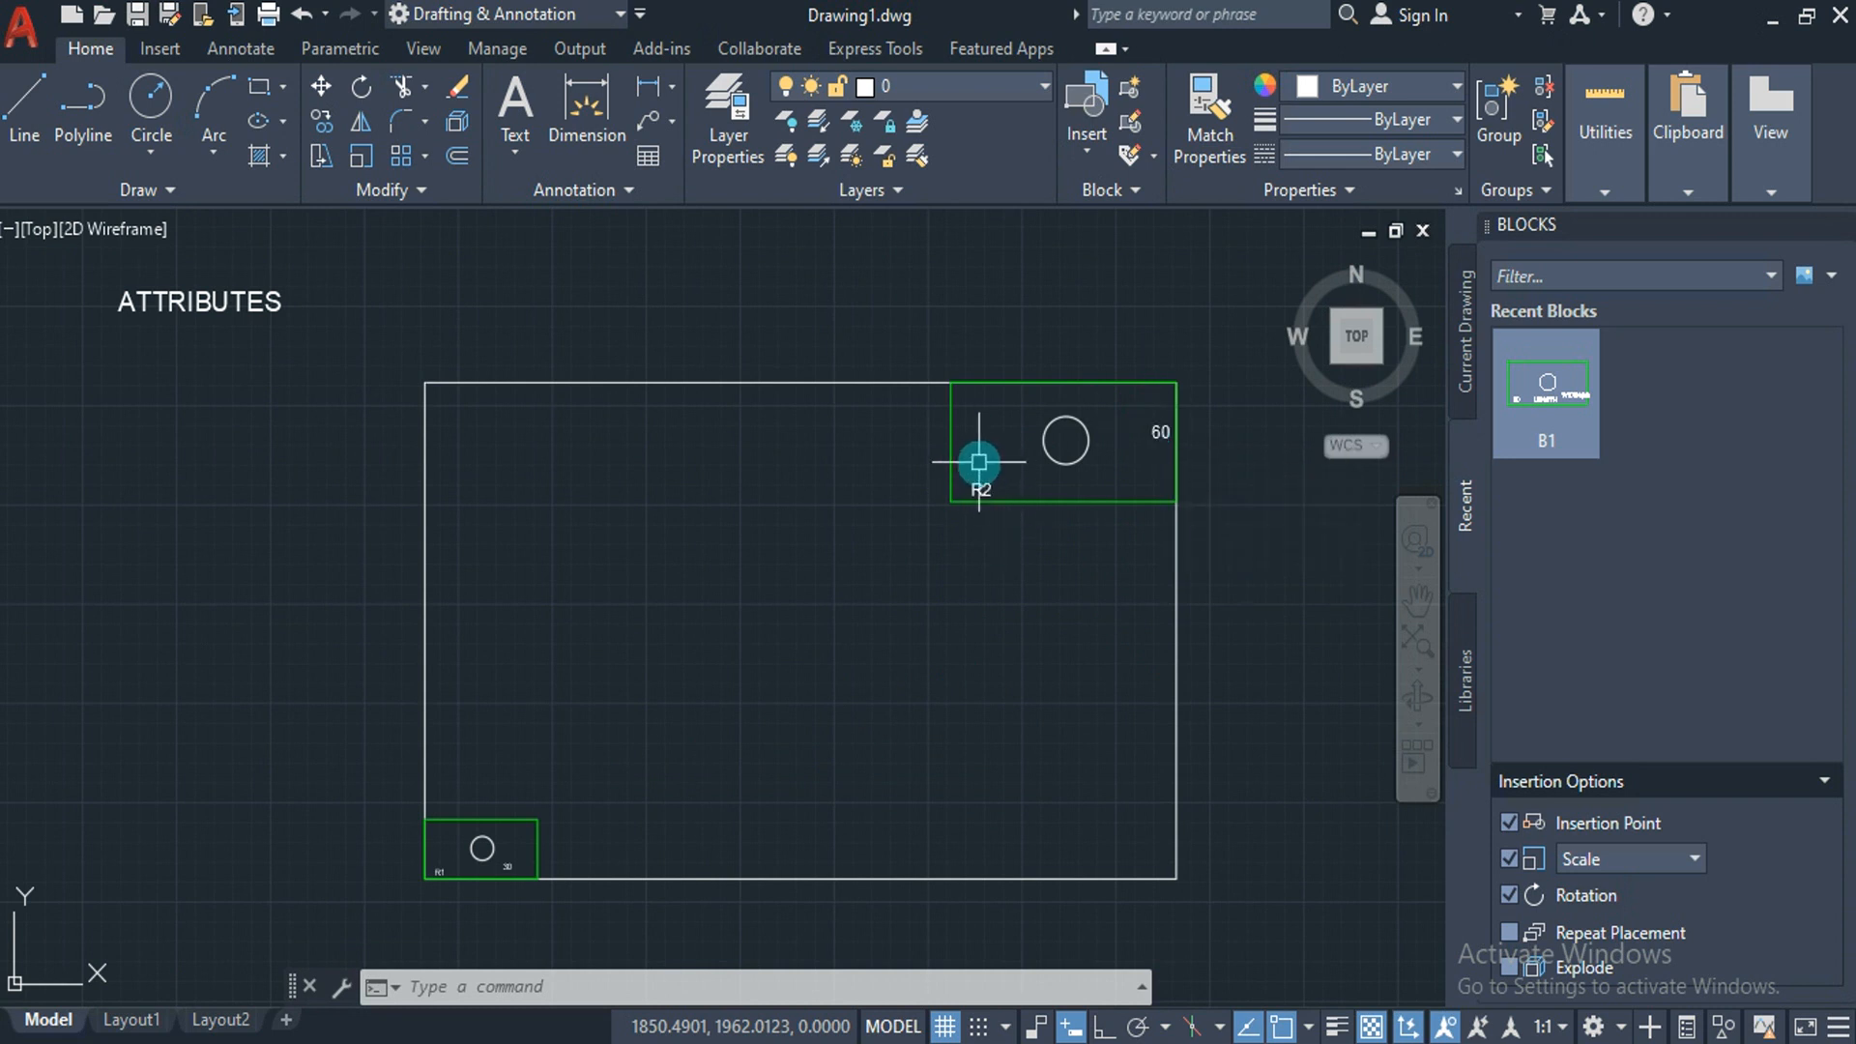
left_click(1544, 386)
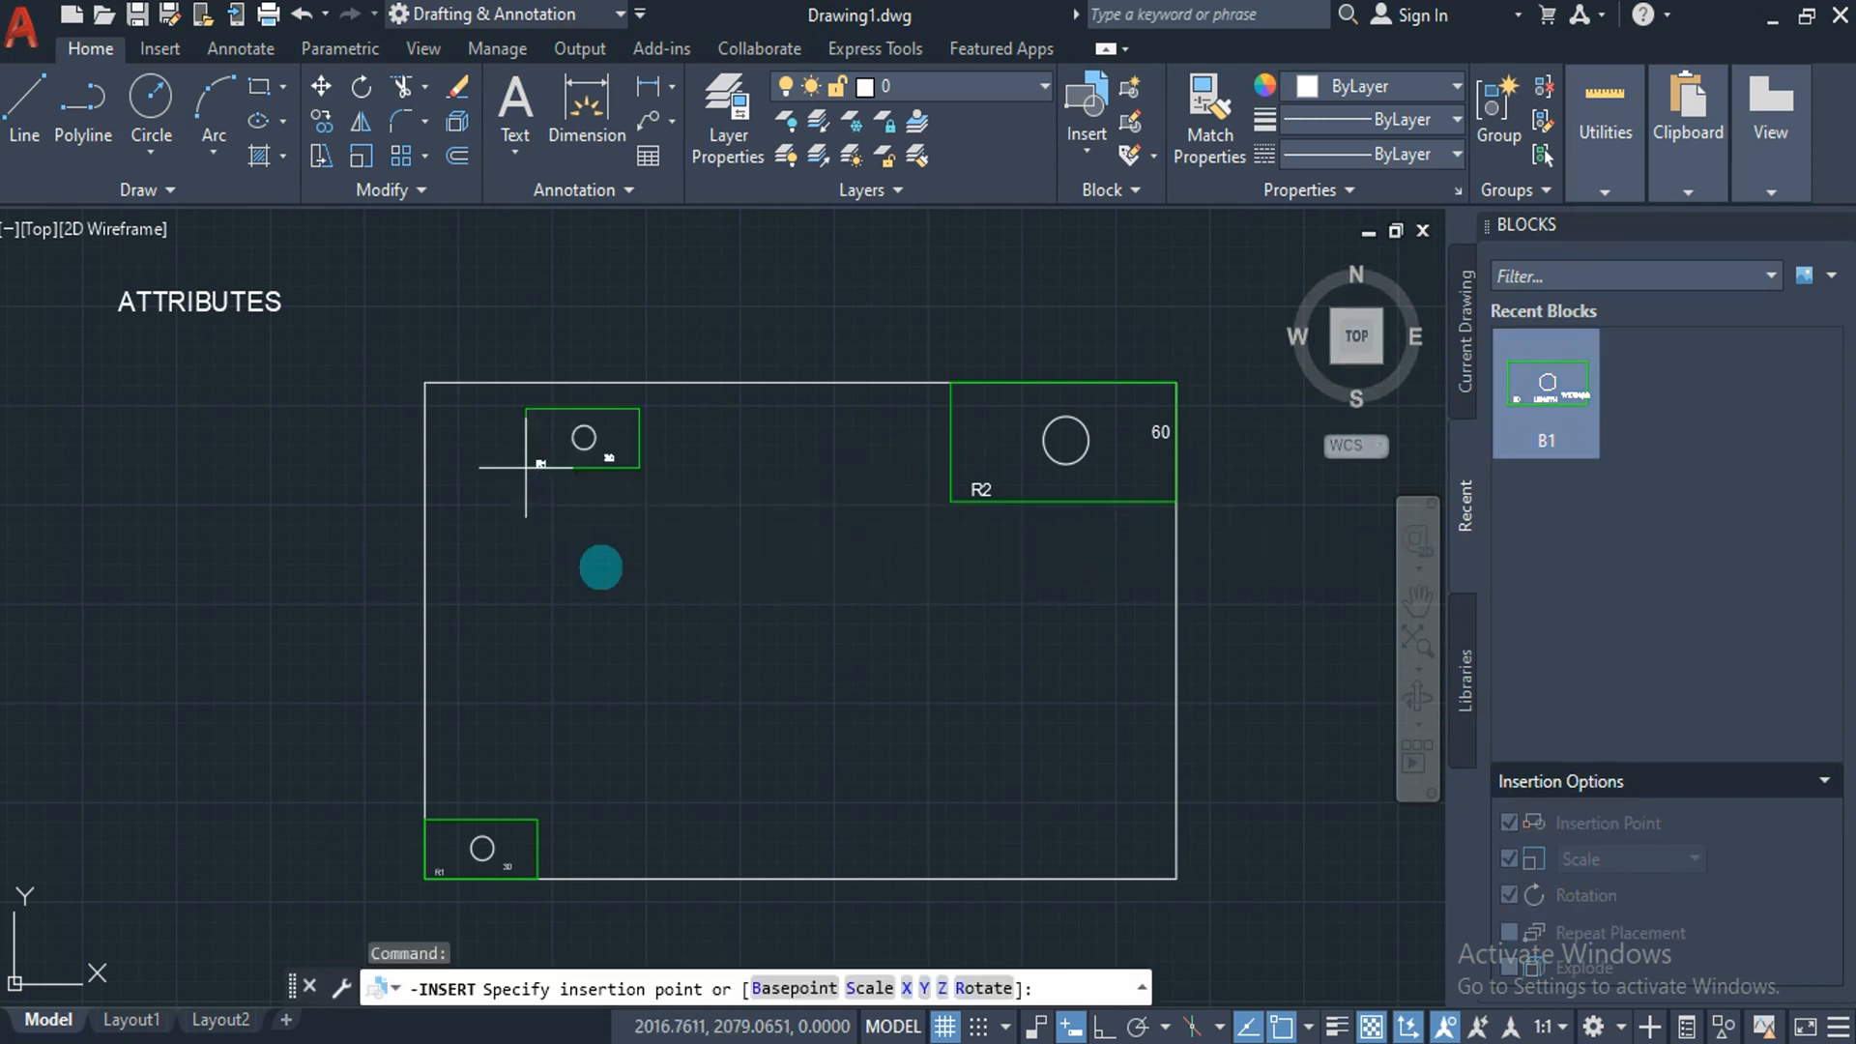
left_click(742, 870)
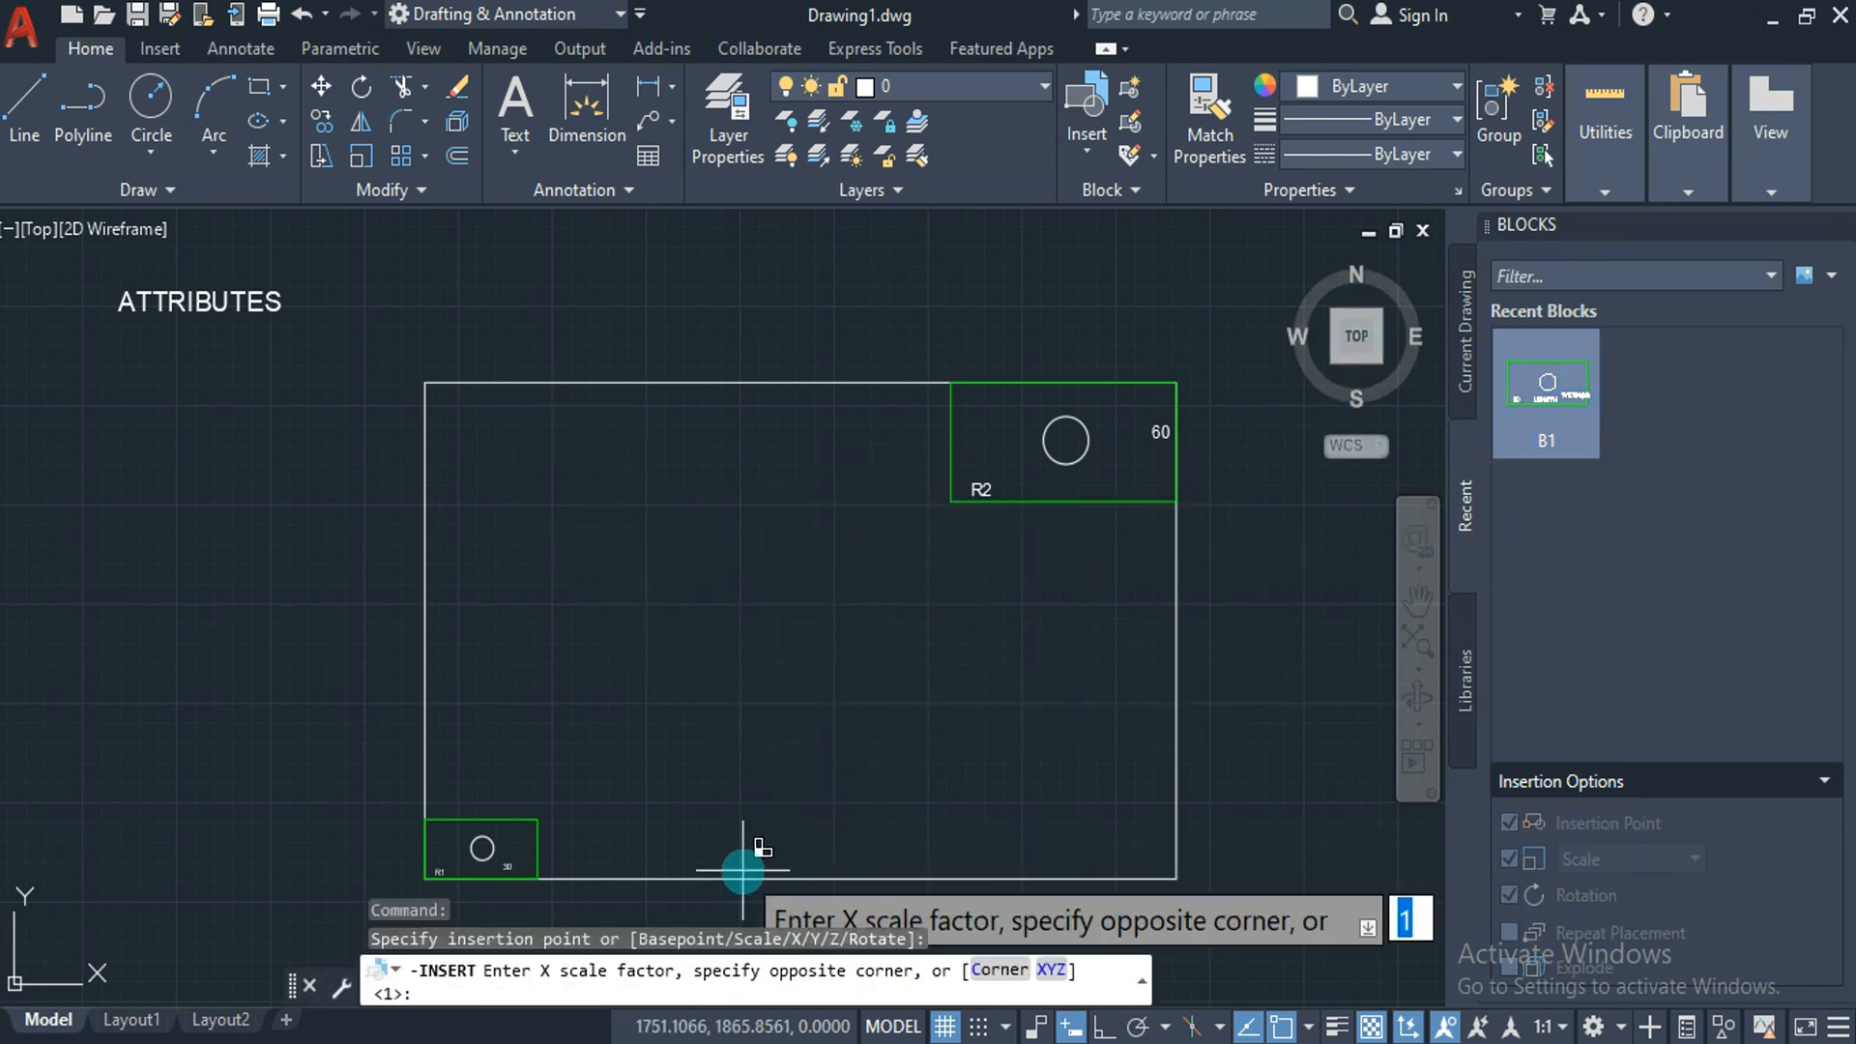
Scale the third B1 block by 3 in X and 2.5 in Y, and rotate it 45 degrees.
type("3")
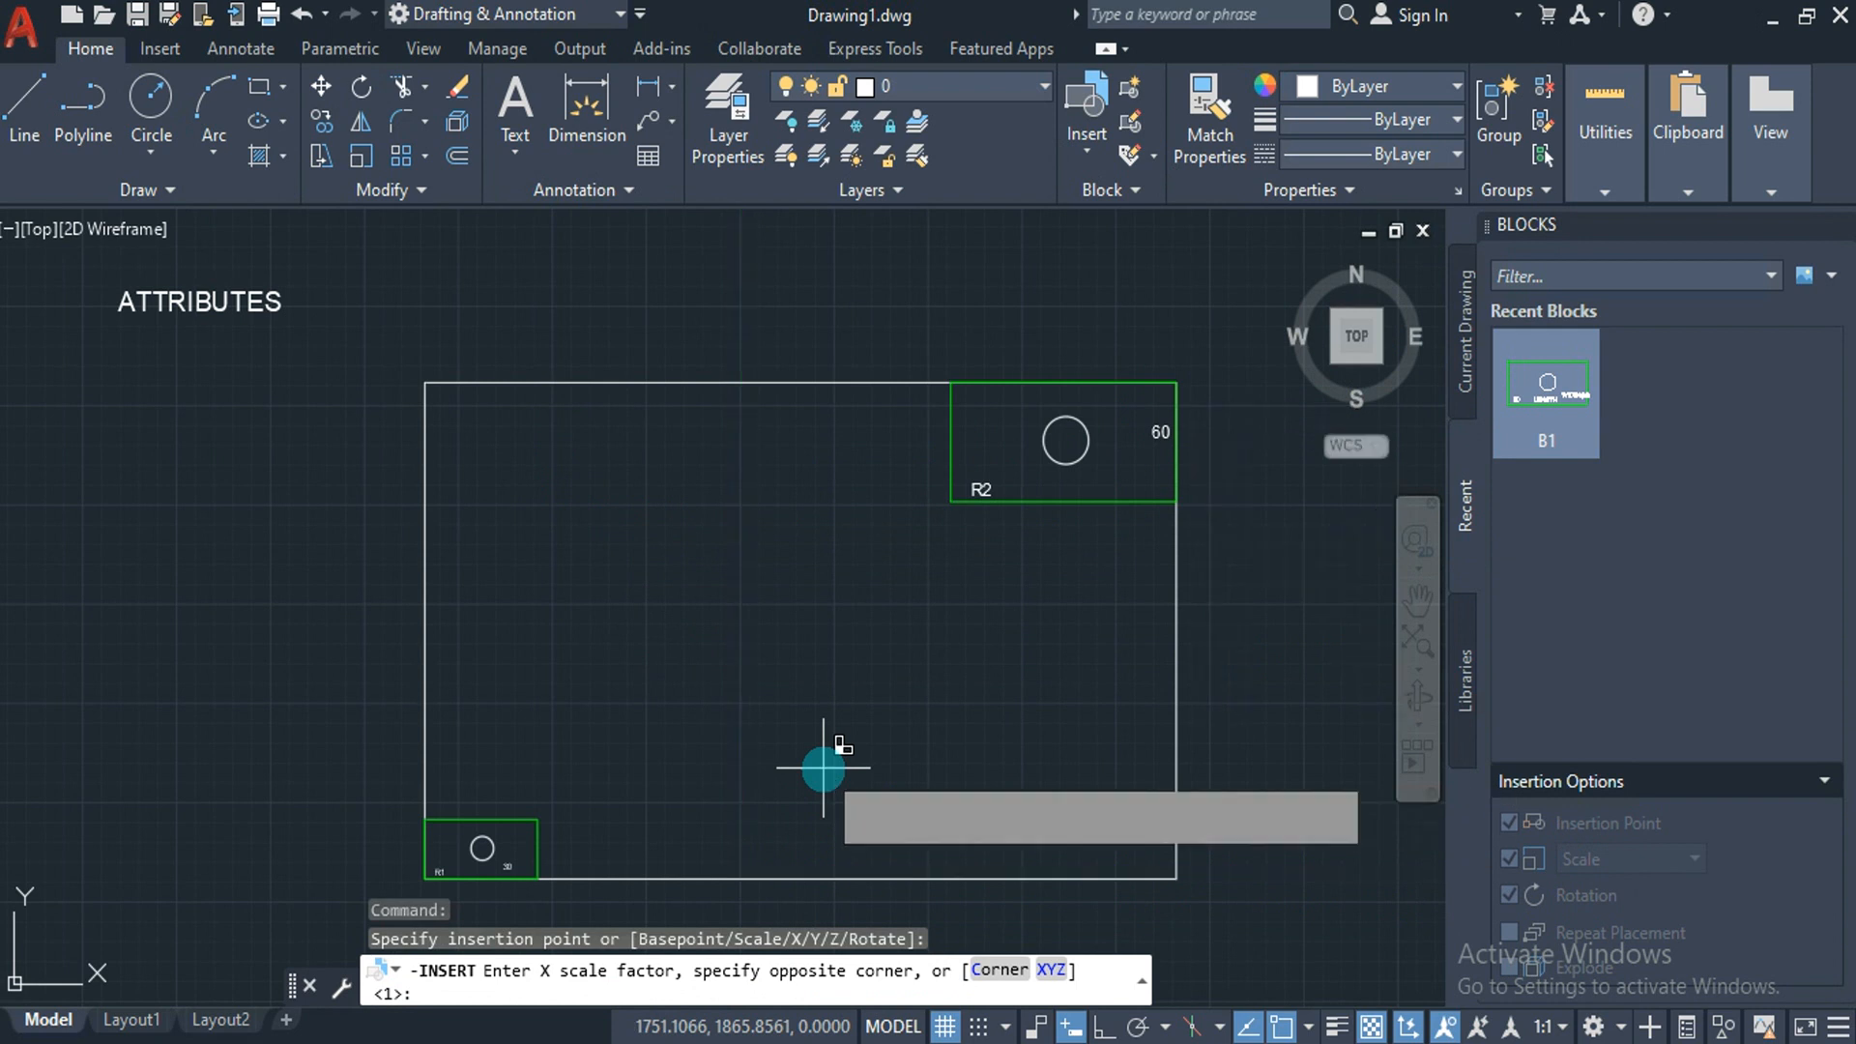
key("Return")
type("2.5")
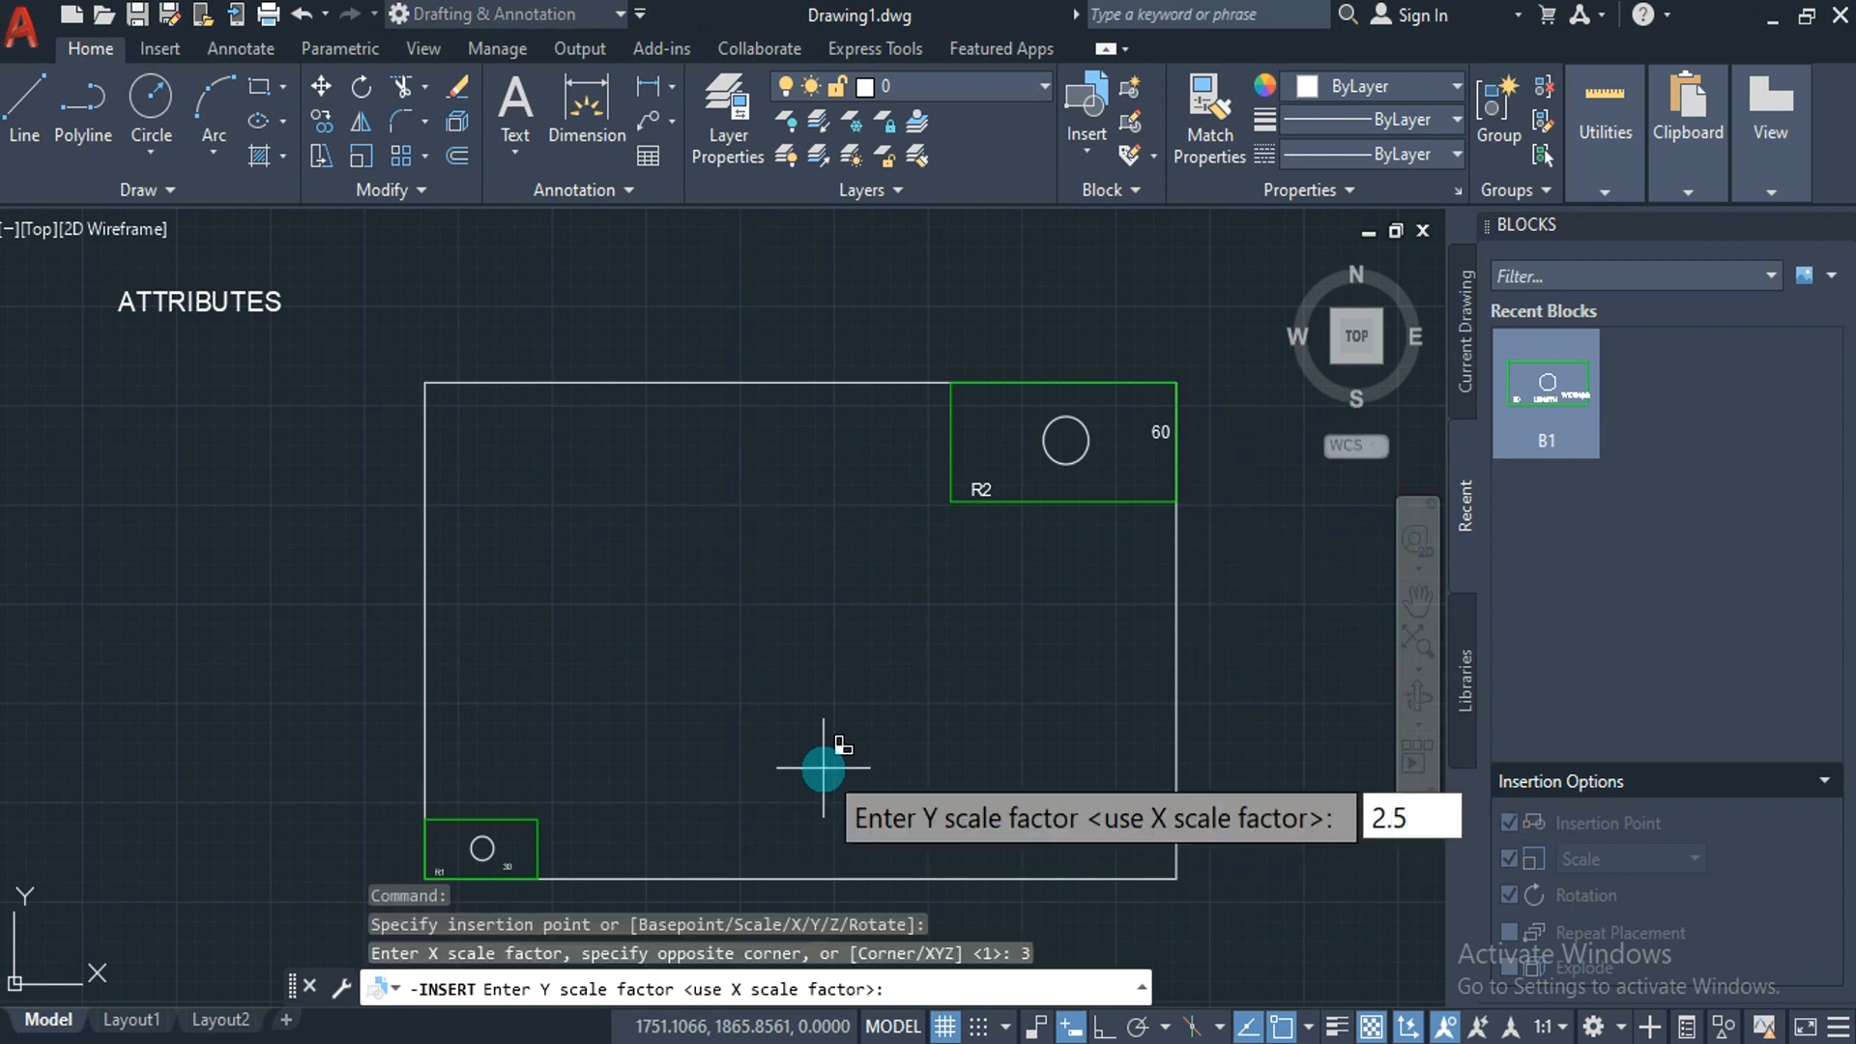
key("Return")
type("45")
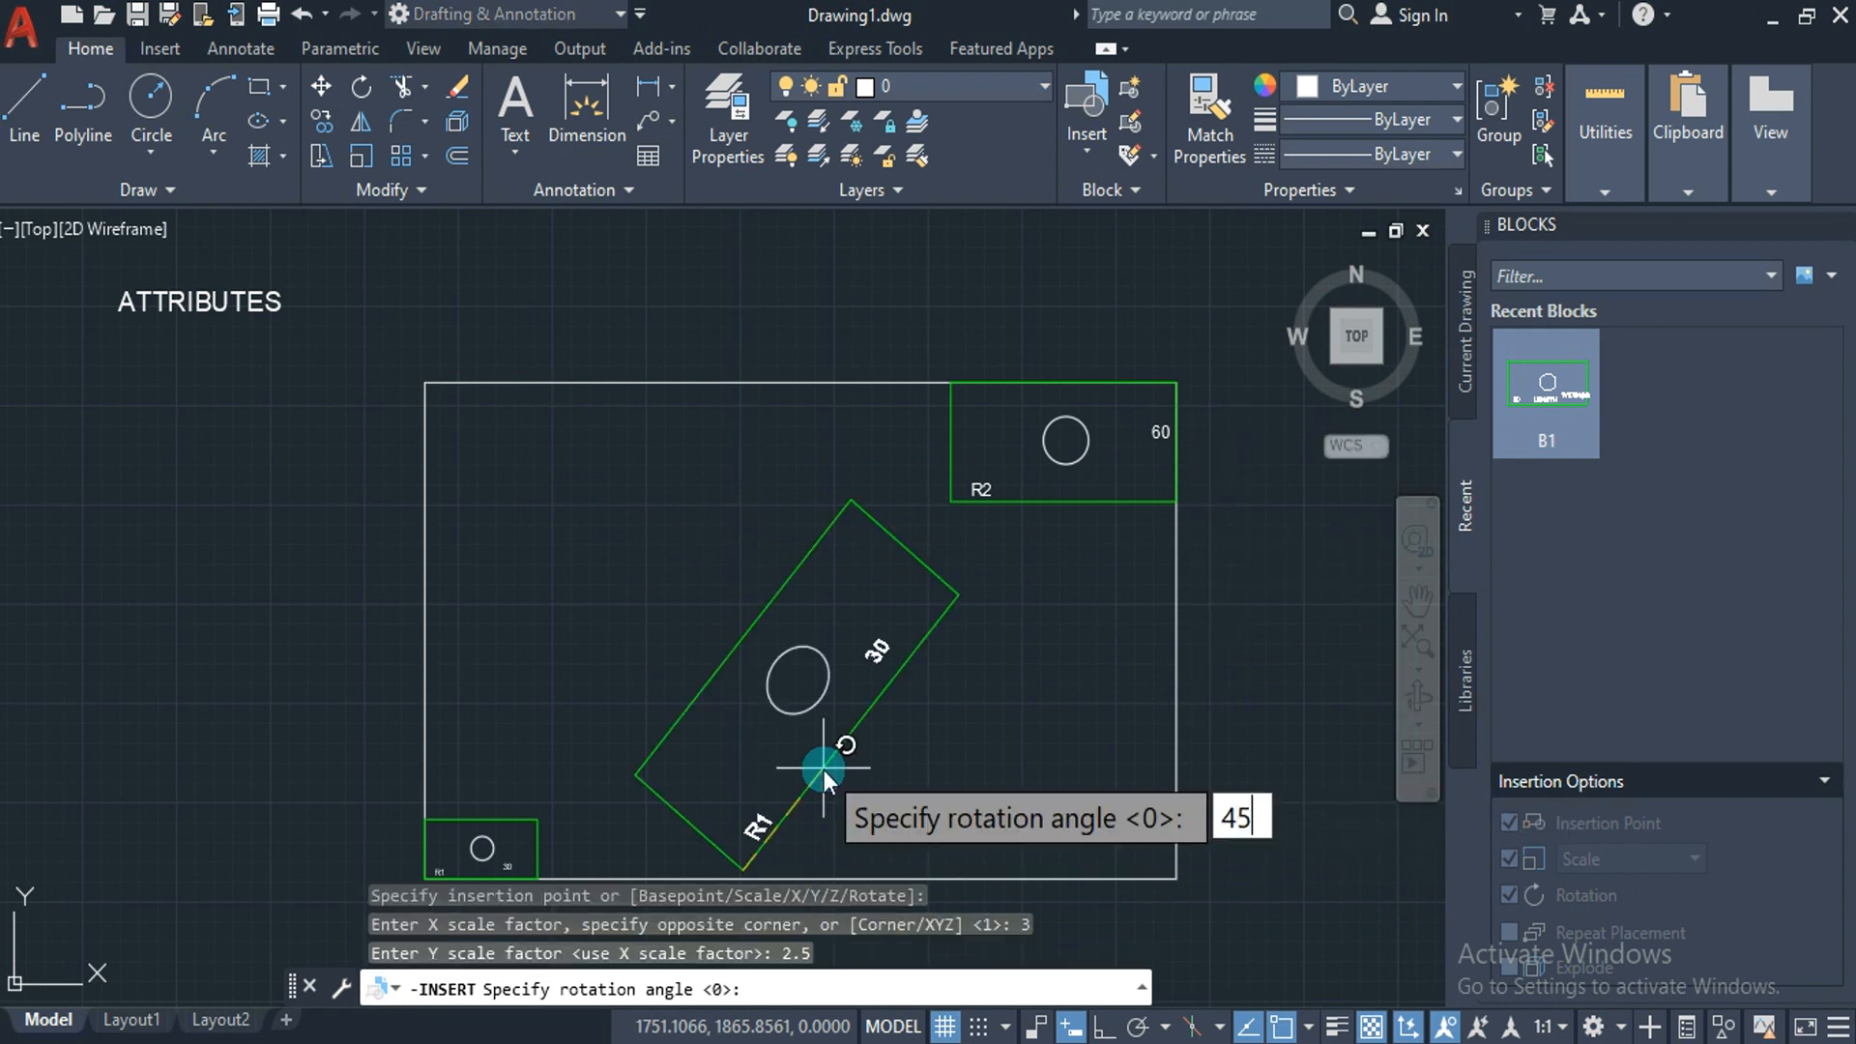
key("Return")
Enter the third block's attribute values, ID R3, LENGTH 180 and WIDTH OF THE OBJ 75, and accept them.
type("R3")
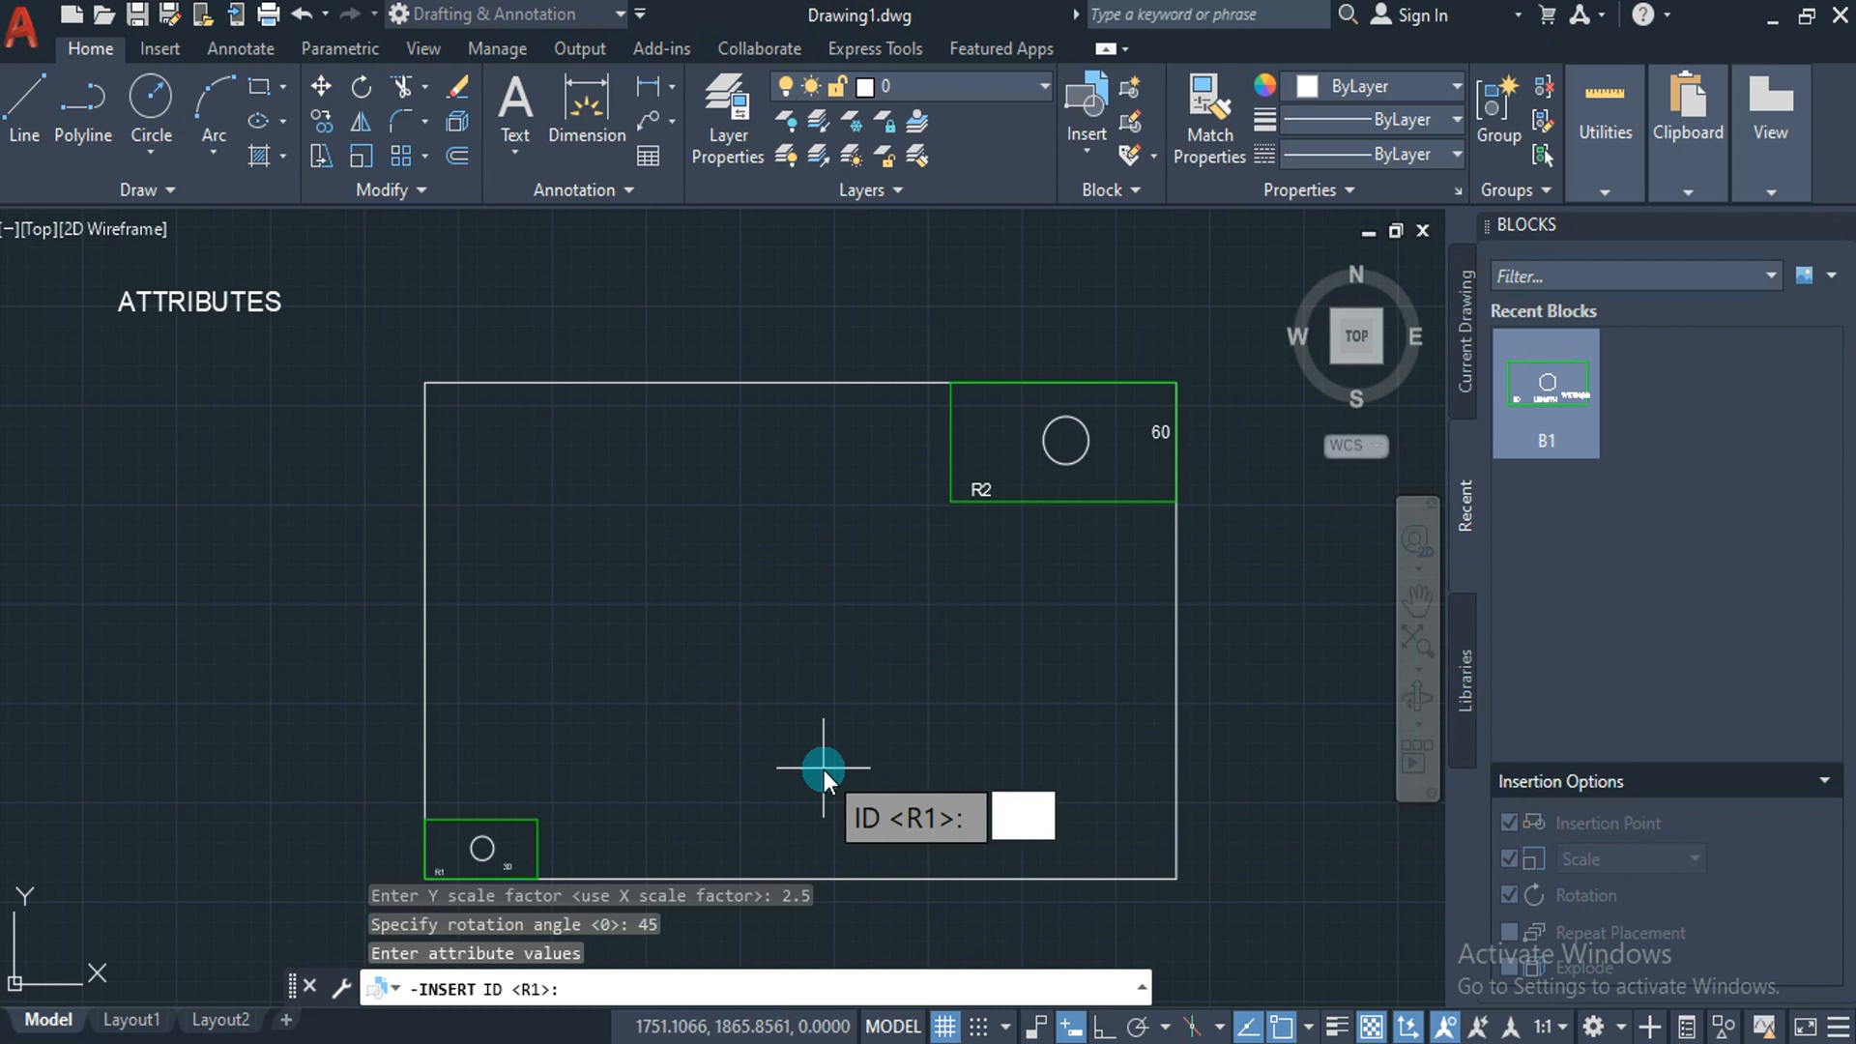
key("Return")
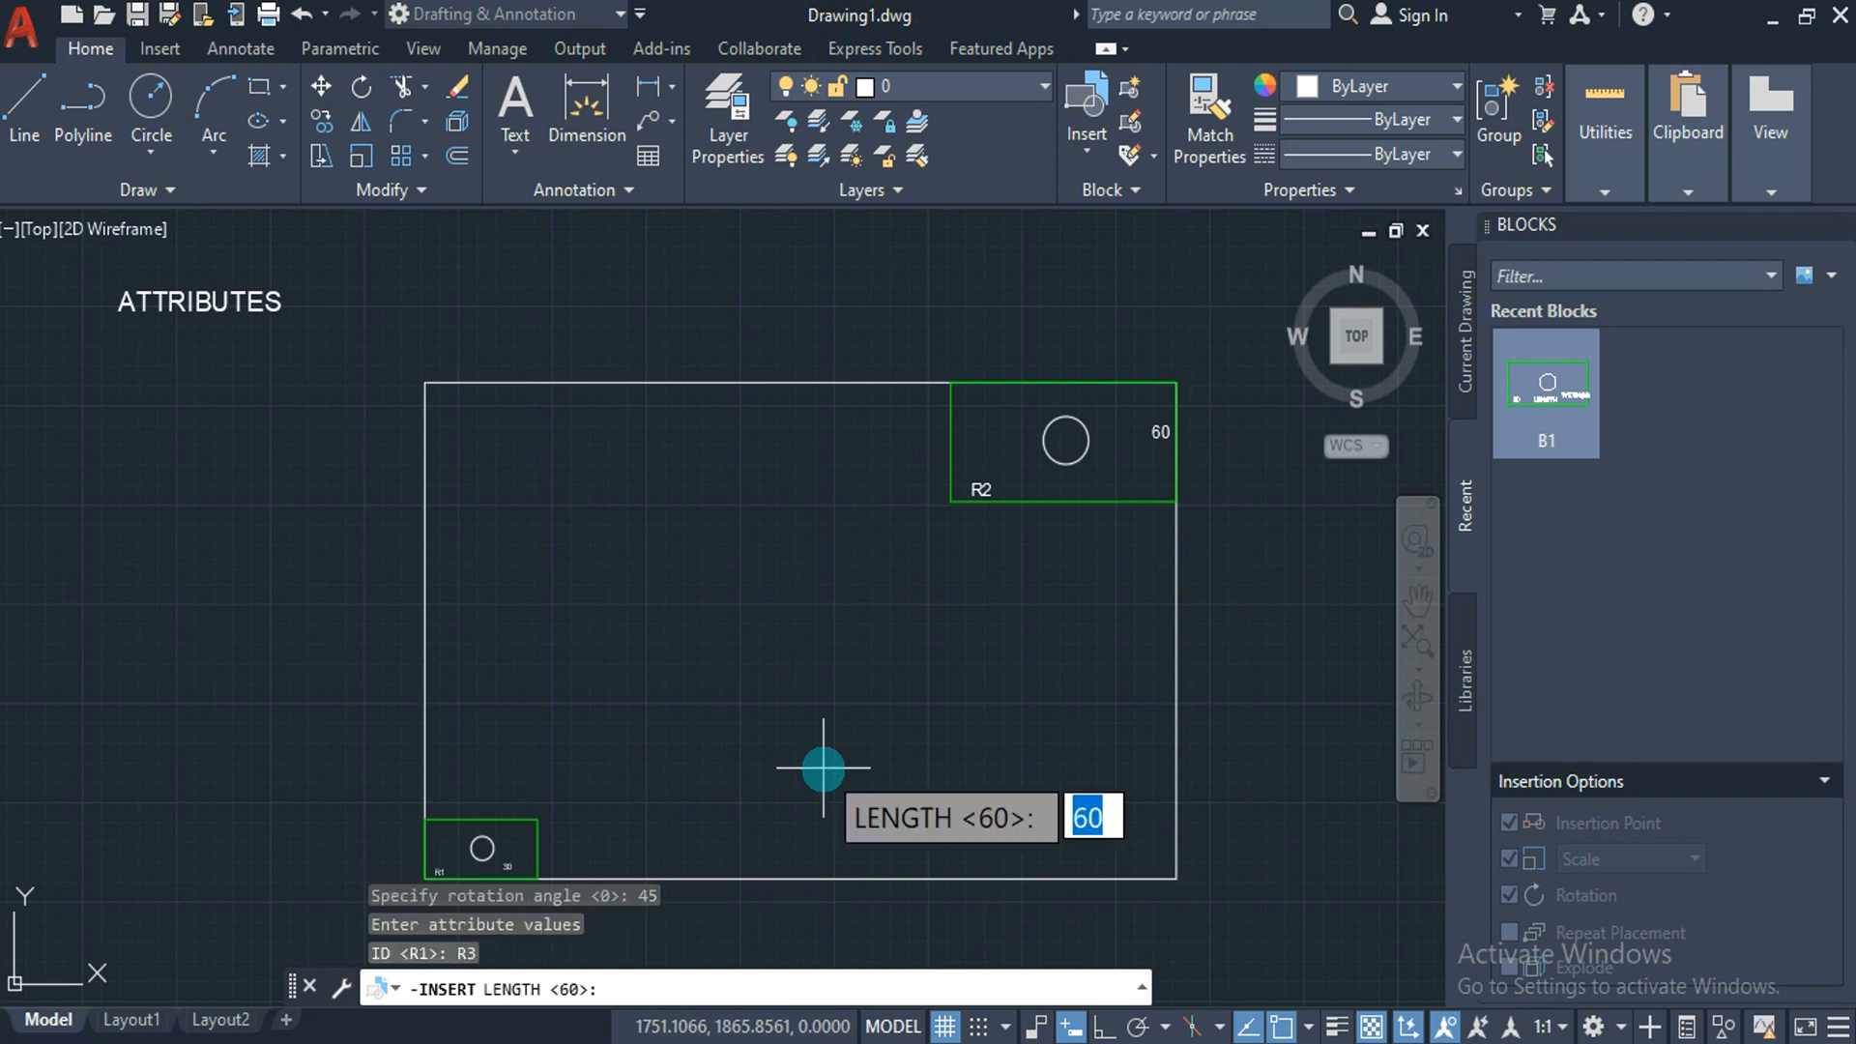
type("180")
key("Return")
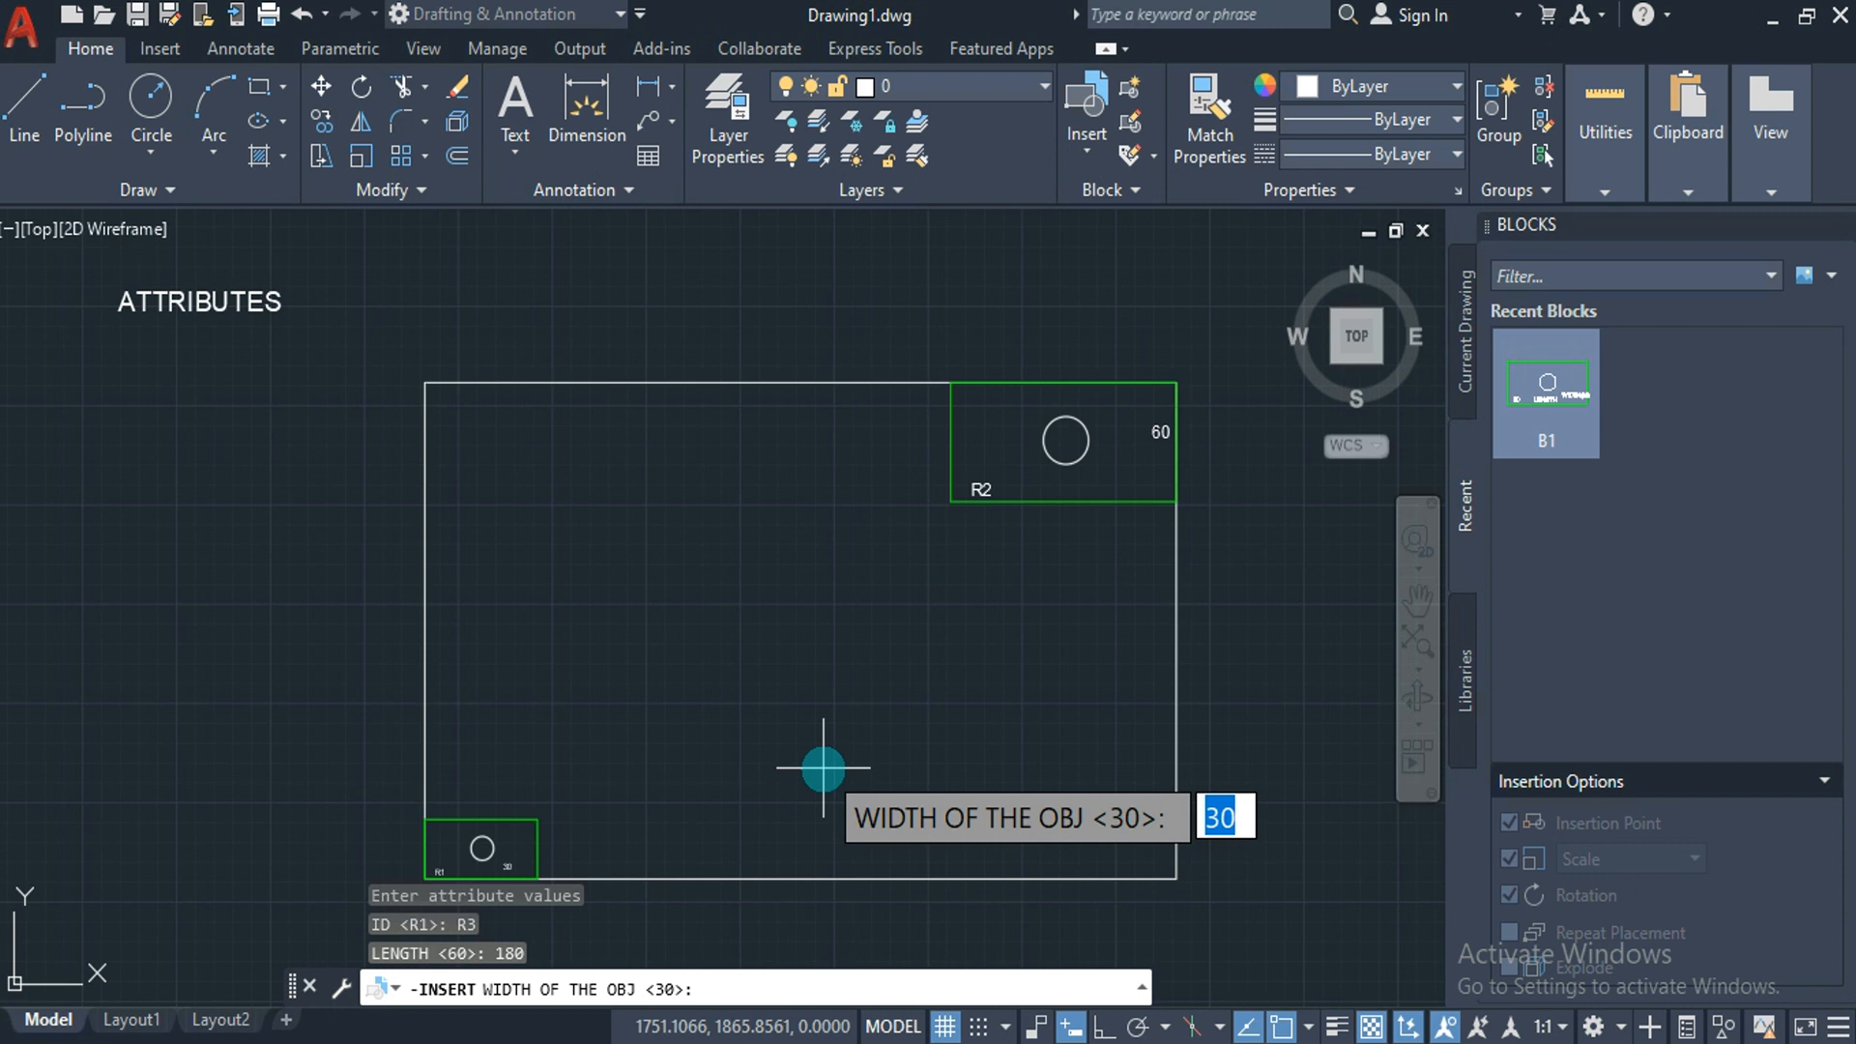
type("75")
key("Return")
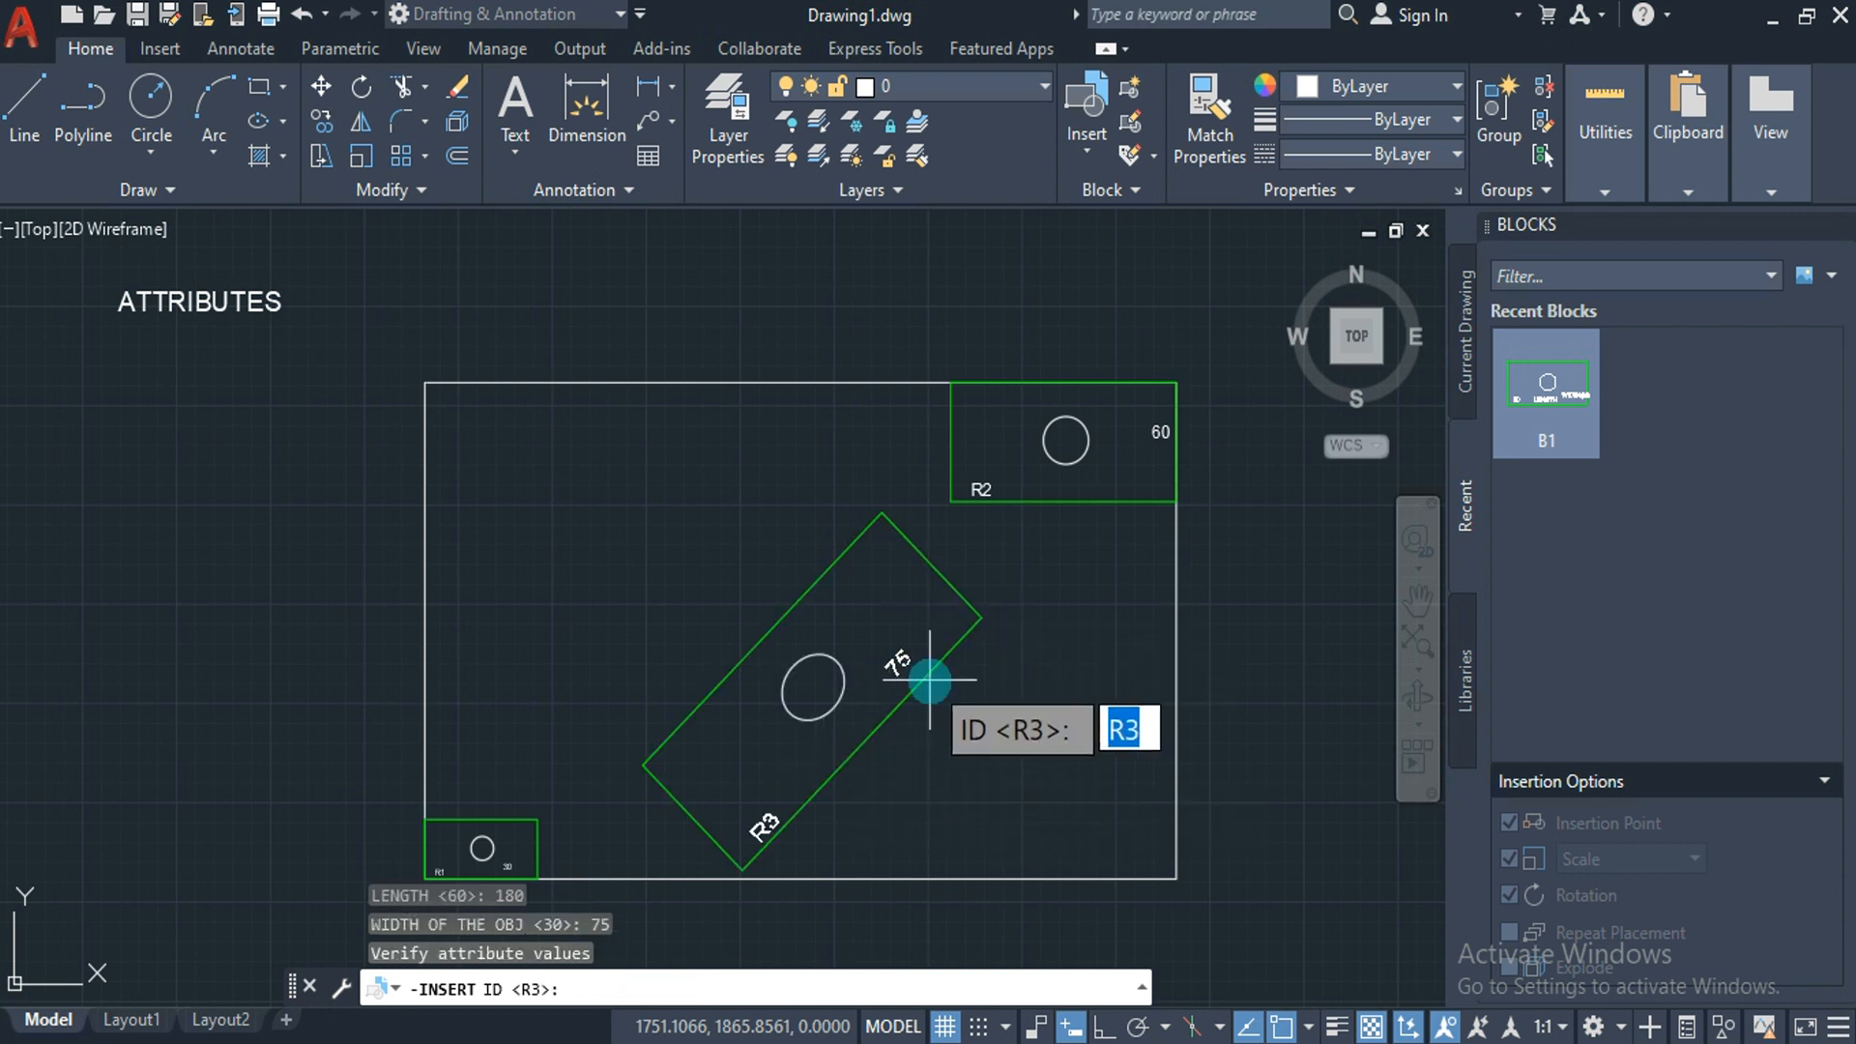
key("Return")
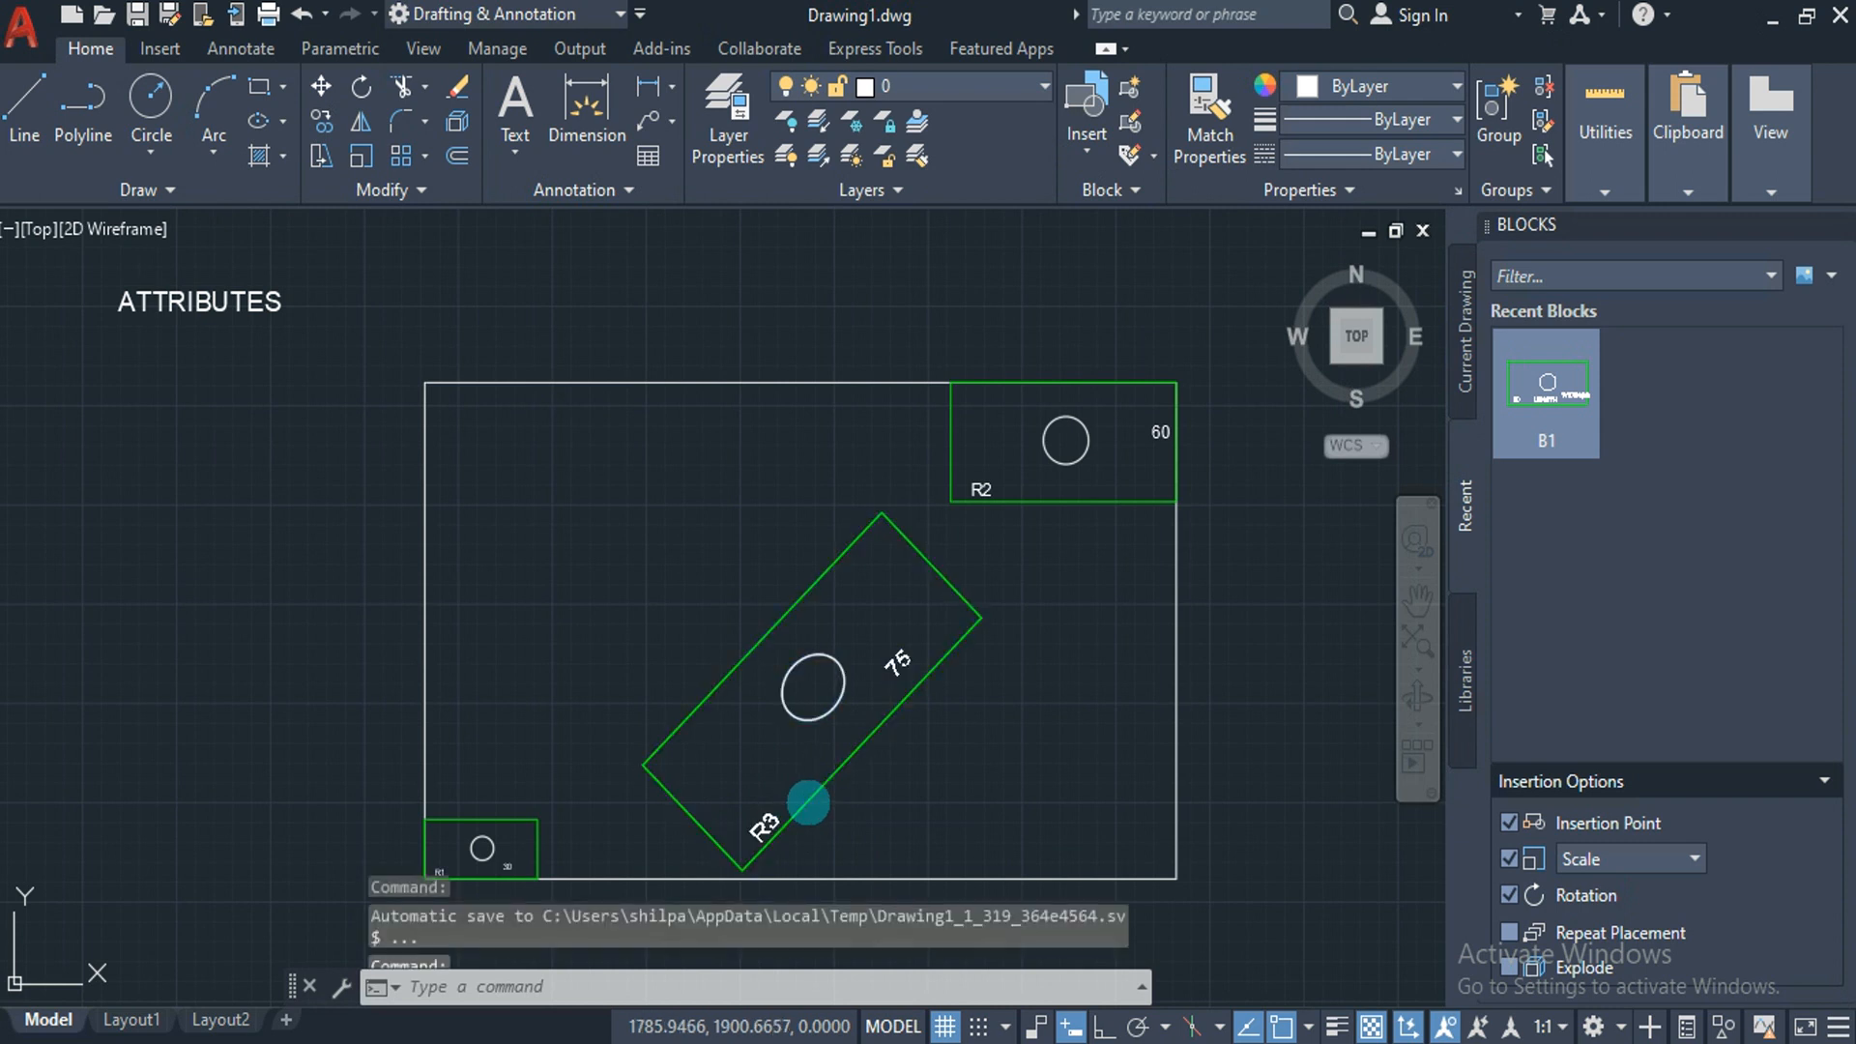
Open the rotated R3 block in the Enhanced Attribute Editor and move the dialog nearer the drawing's centre.
double_click(808, 802)
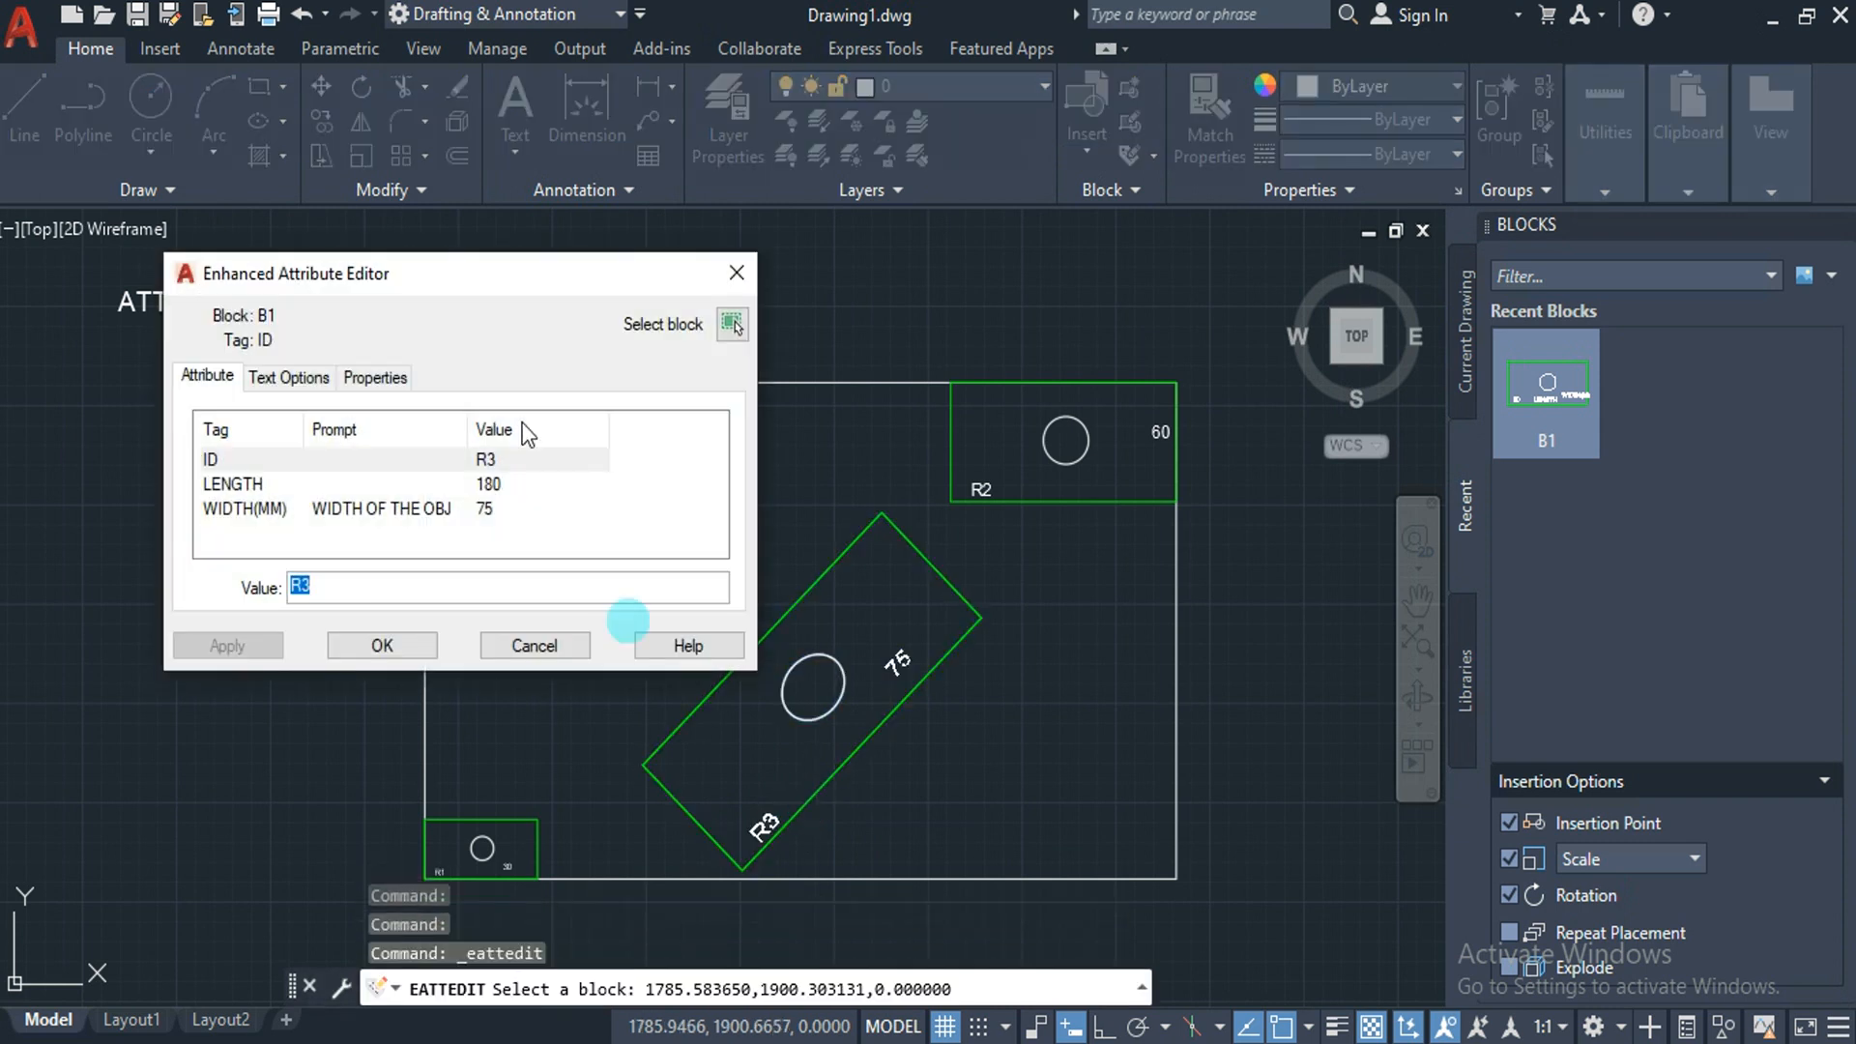
left_click_drag(466, 275, 849, 287)
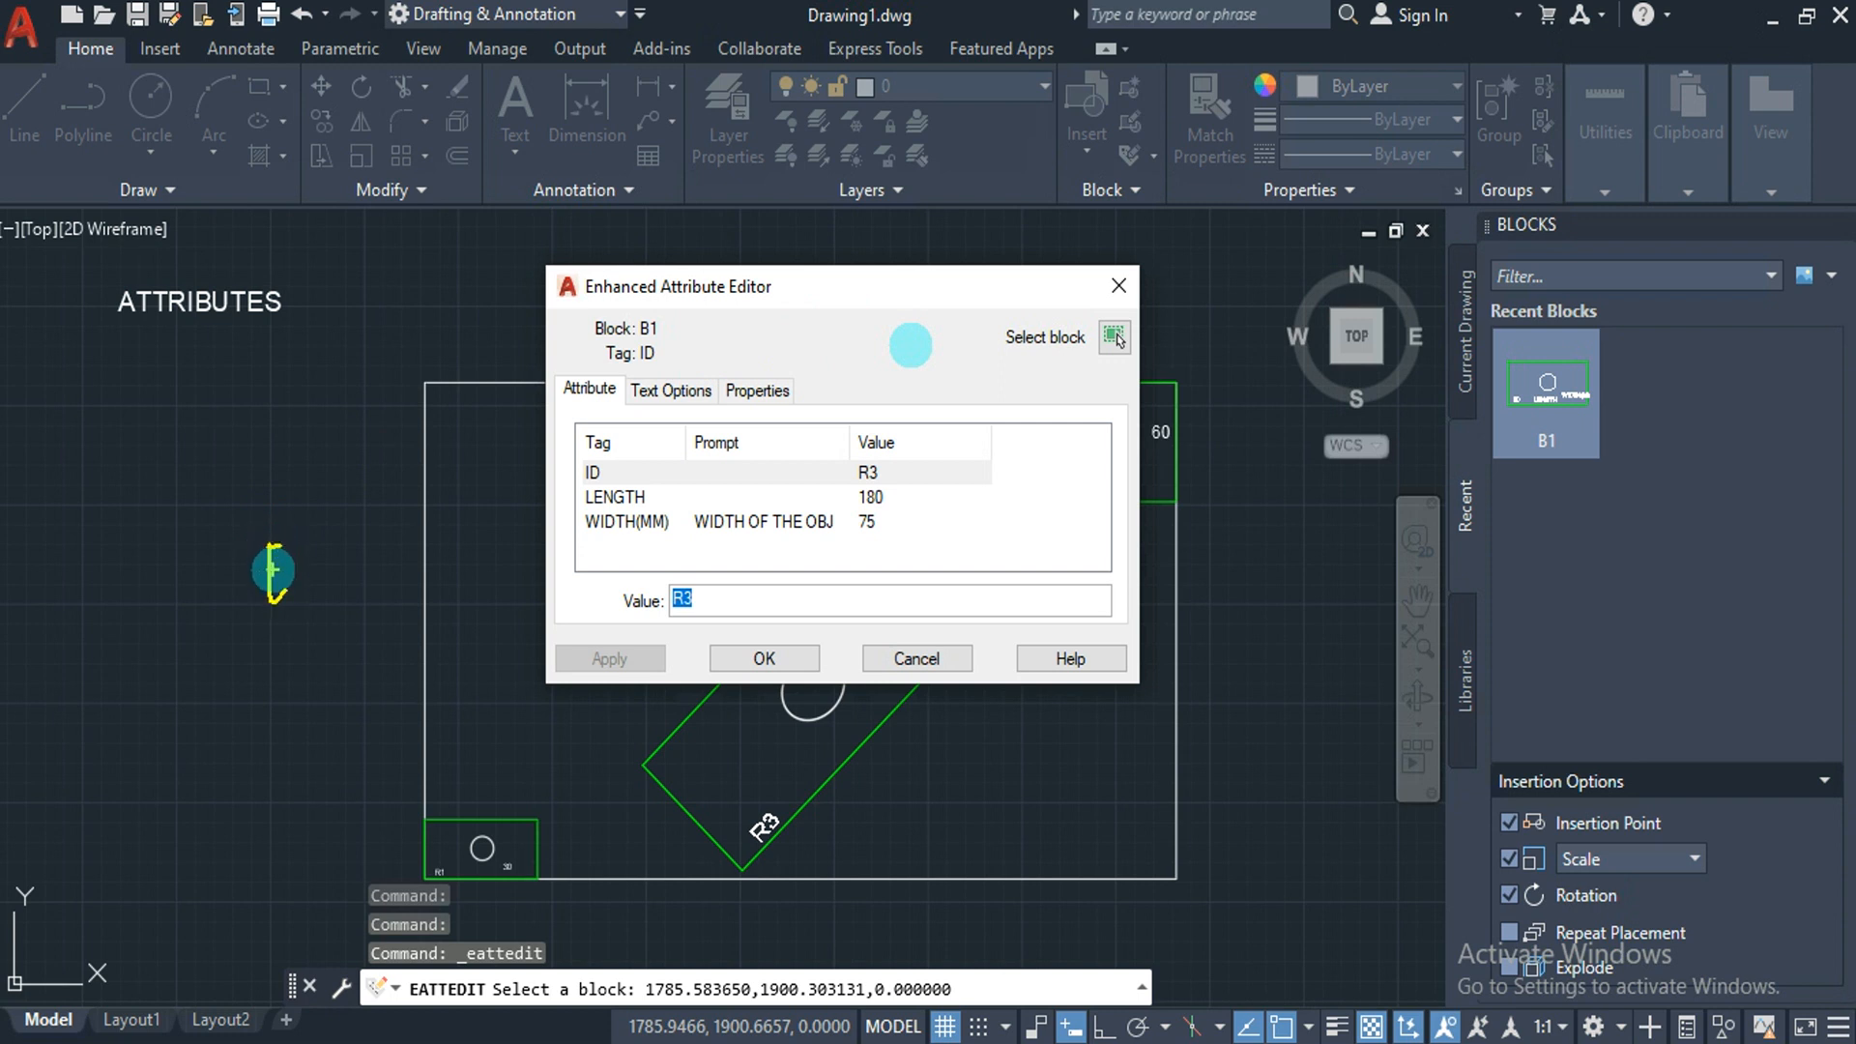
mouse_move(273, 569)
left_mouse_down()
mouse_move(302, 547)
mouse_move(323, 570)
mouse_move(359, 519)
left_mouse_up()
left_click_drag(342, 526, 356, 576)
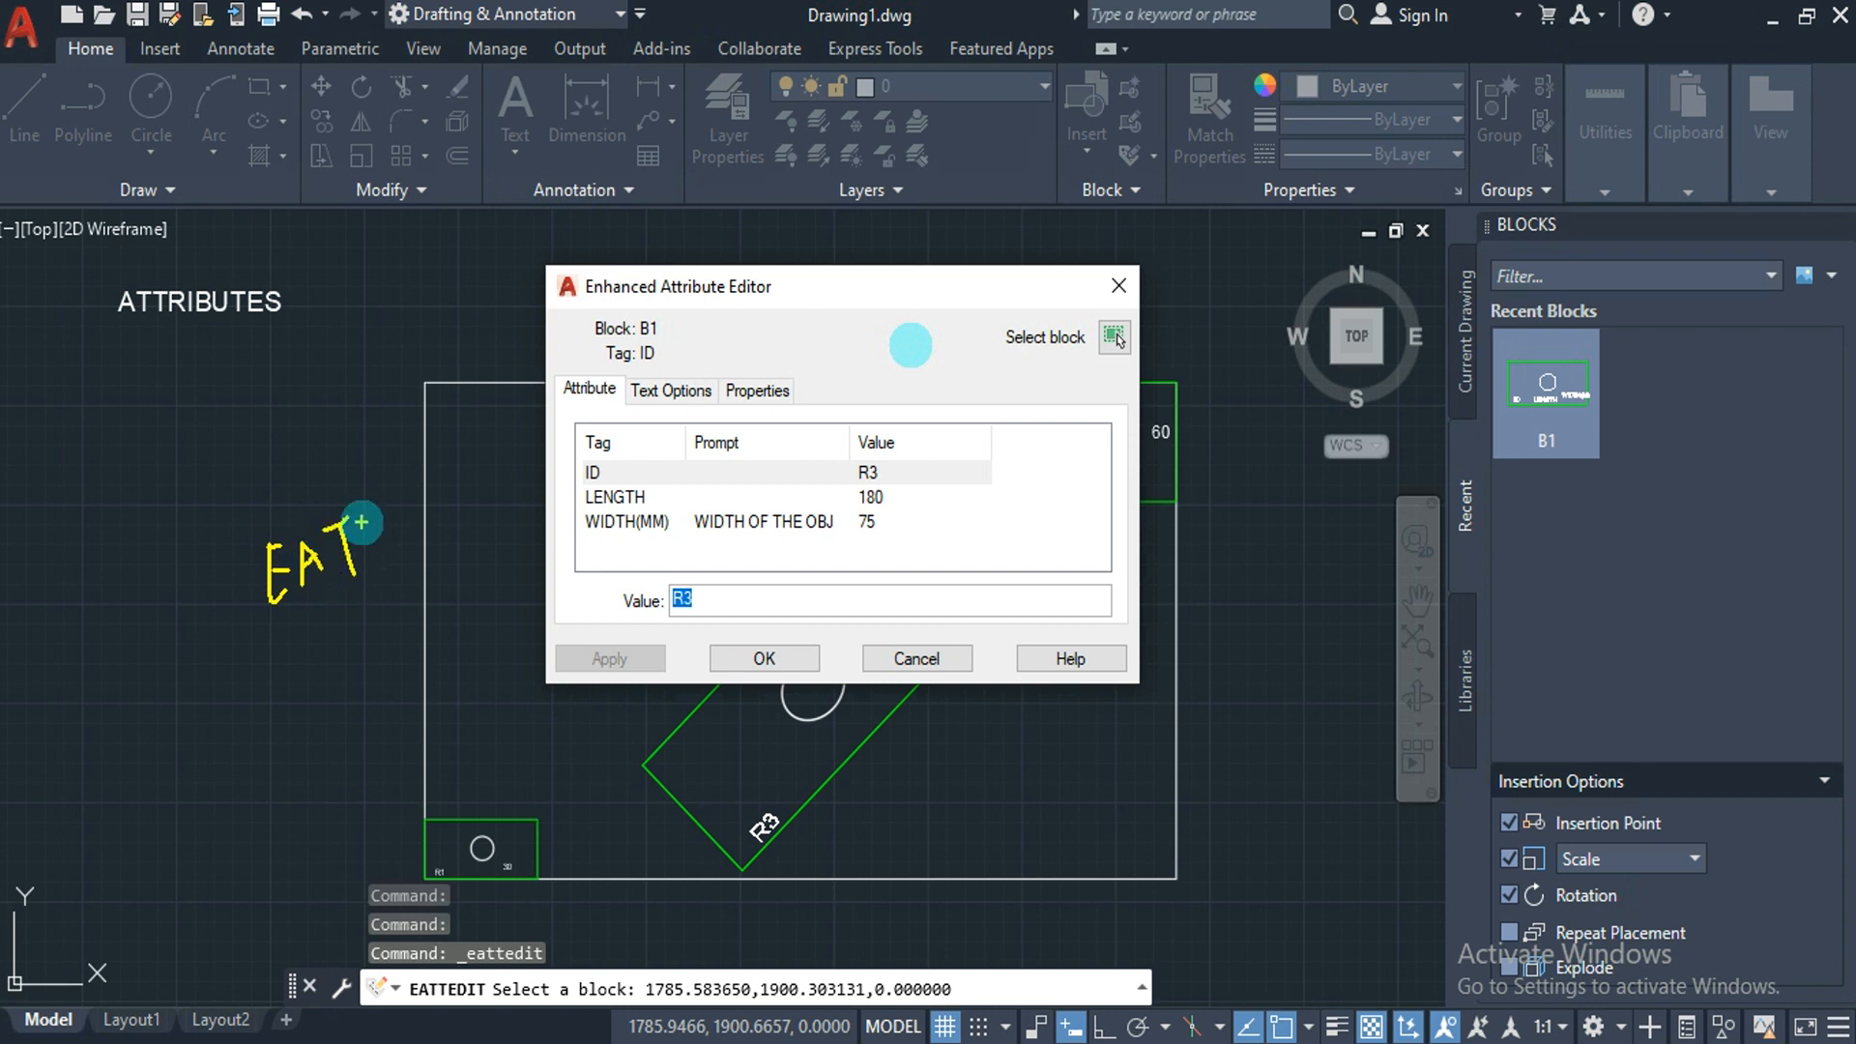
mouse_move(359, 508)
left_mouse_down()
mouse_move(386, 487)
mouse_move(376, 538)
mouse_move(405, 539)
mouse_move(423, 505)
mouse_move(422, 524)
mouse_move(456, 509)
mouse_move(442, 531)
mouse_move(488, 530)
mouse_move(524, 494)
mouse_move(518, 532)
left_mouse_up()
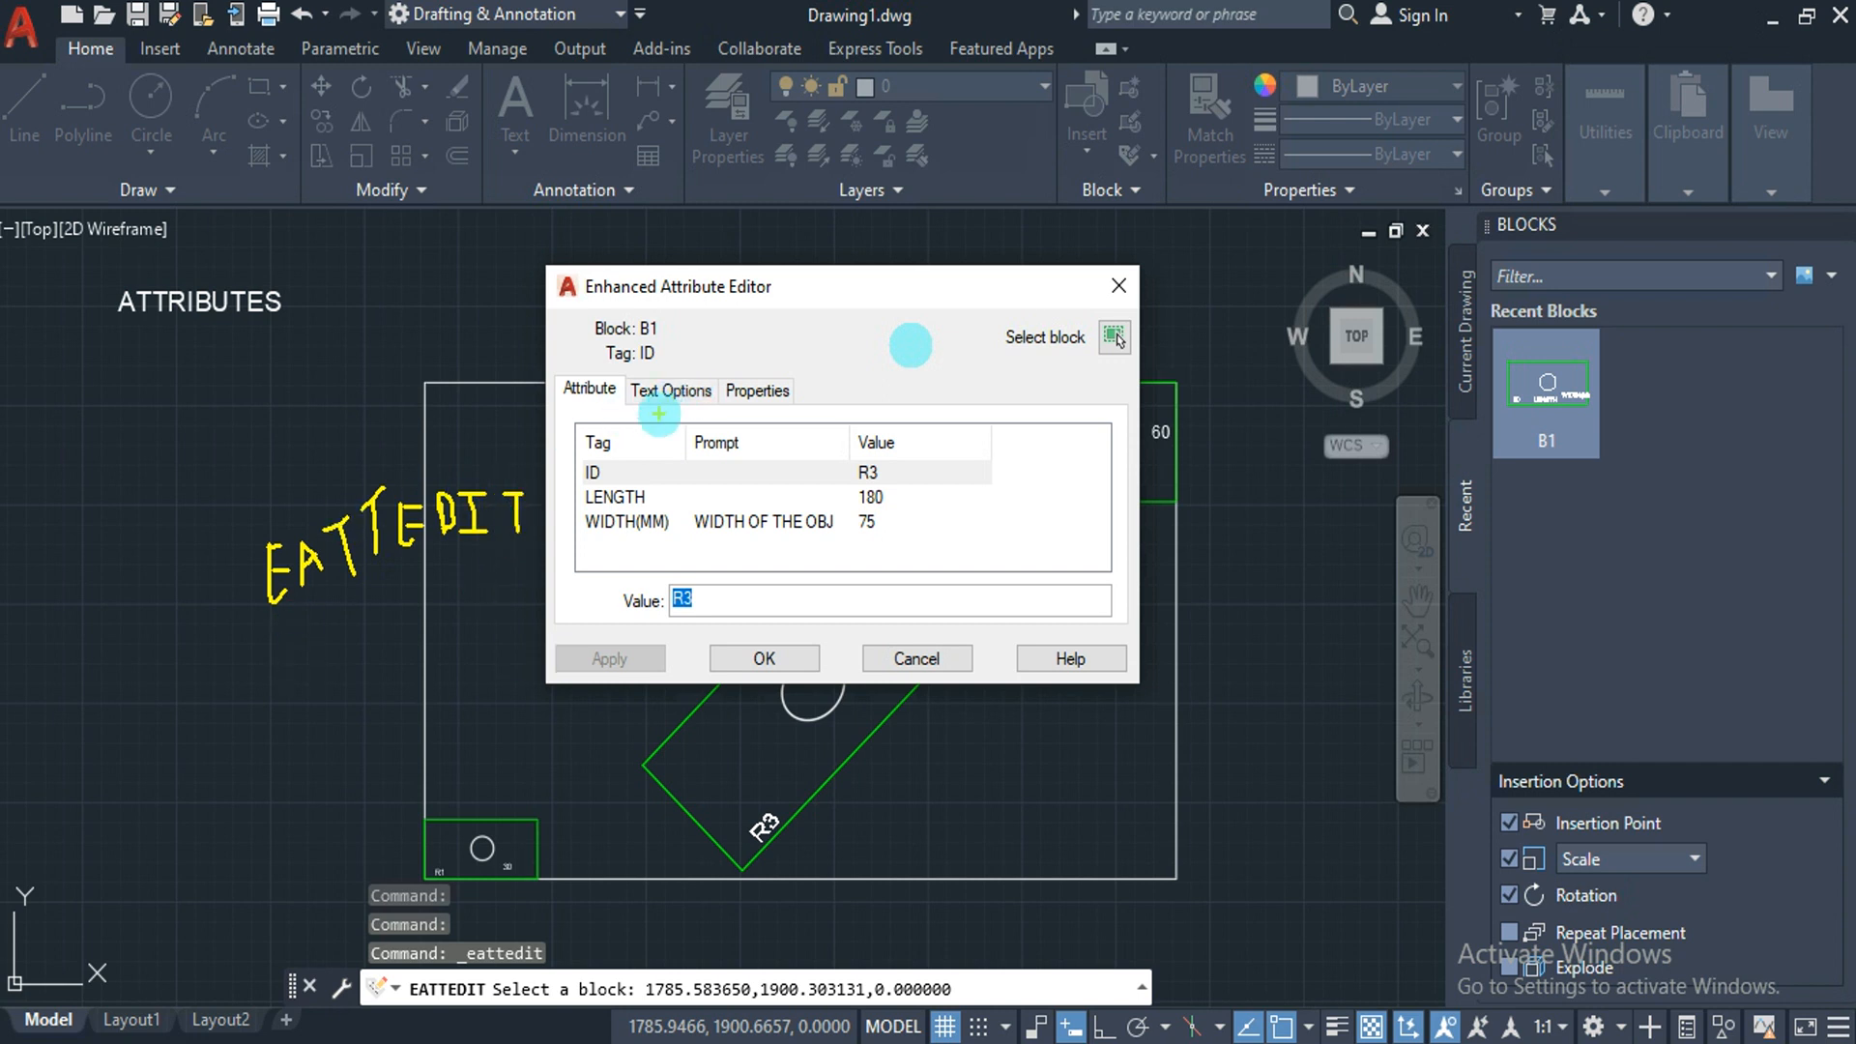
mouse_move(659, 413)
left_mouse_down()
mouse_move(829, 376)
mouse_move(637, 358)
left_mouse_up()
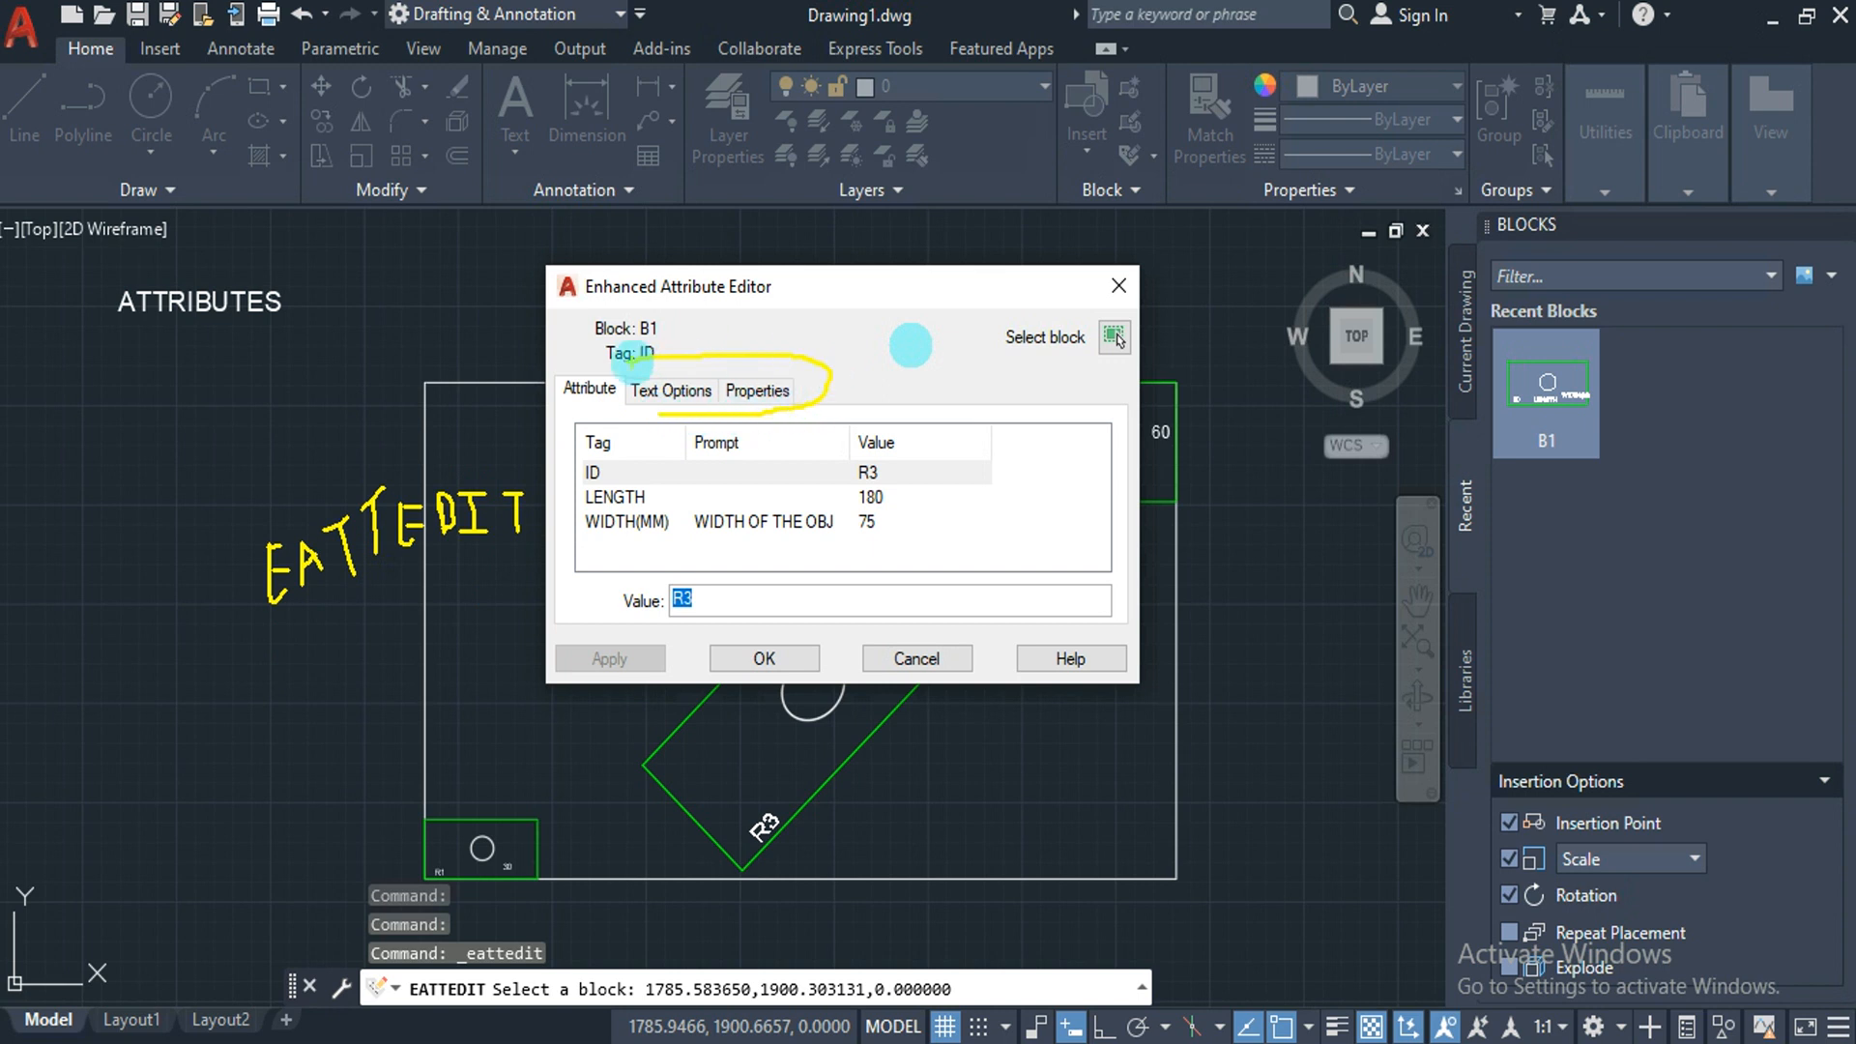
key("Escape")
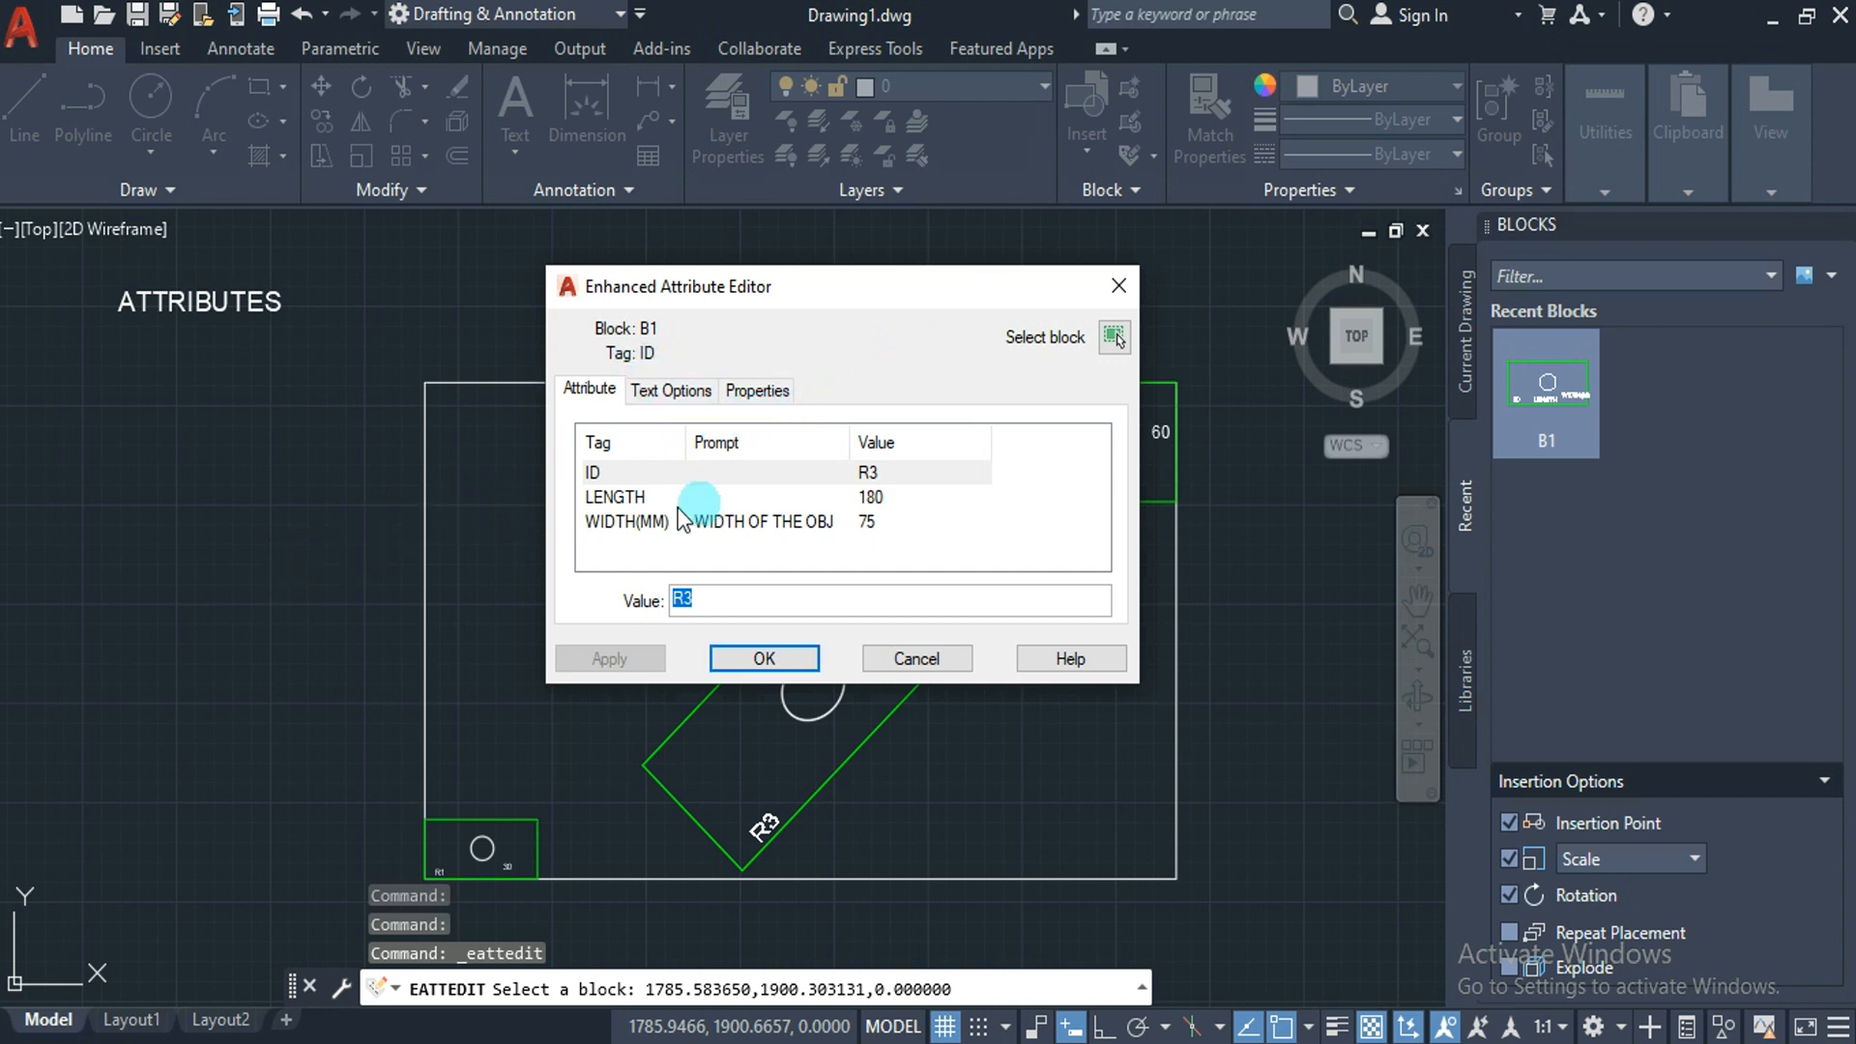
Try the value R3.1 for the rotated block's ID attribute and restore it to R3.
left_click(603, 468)
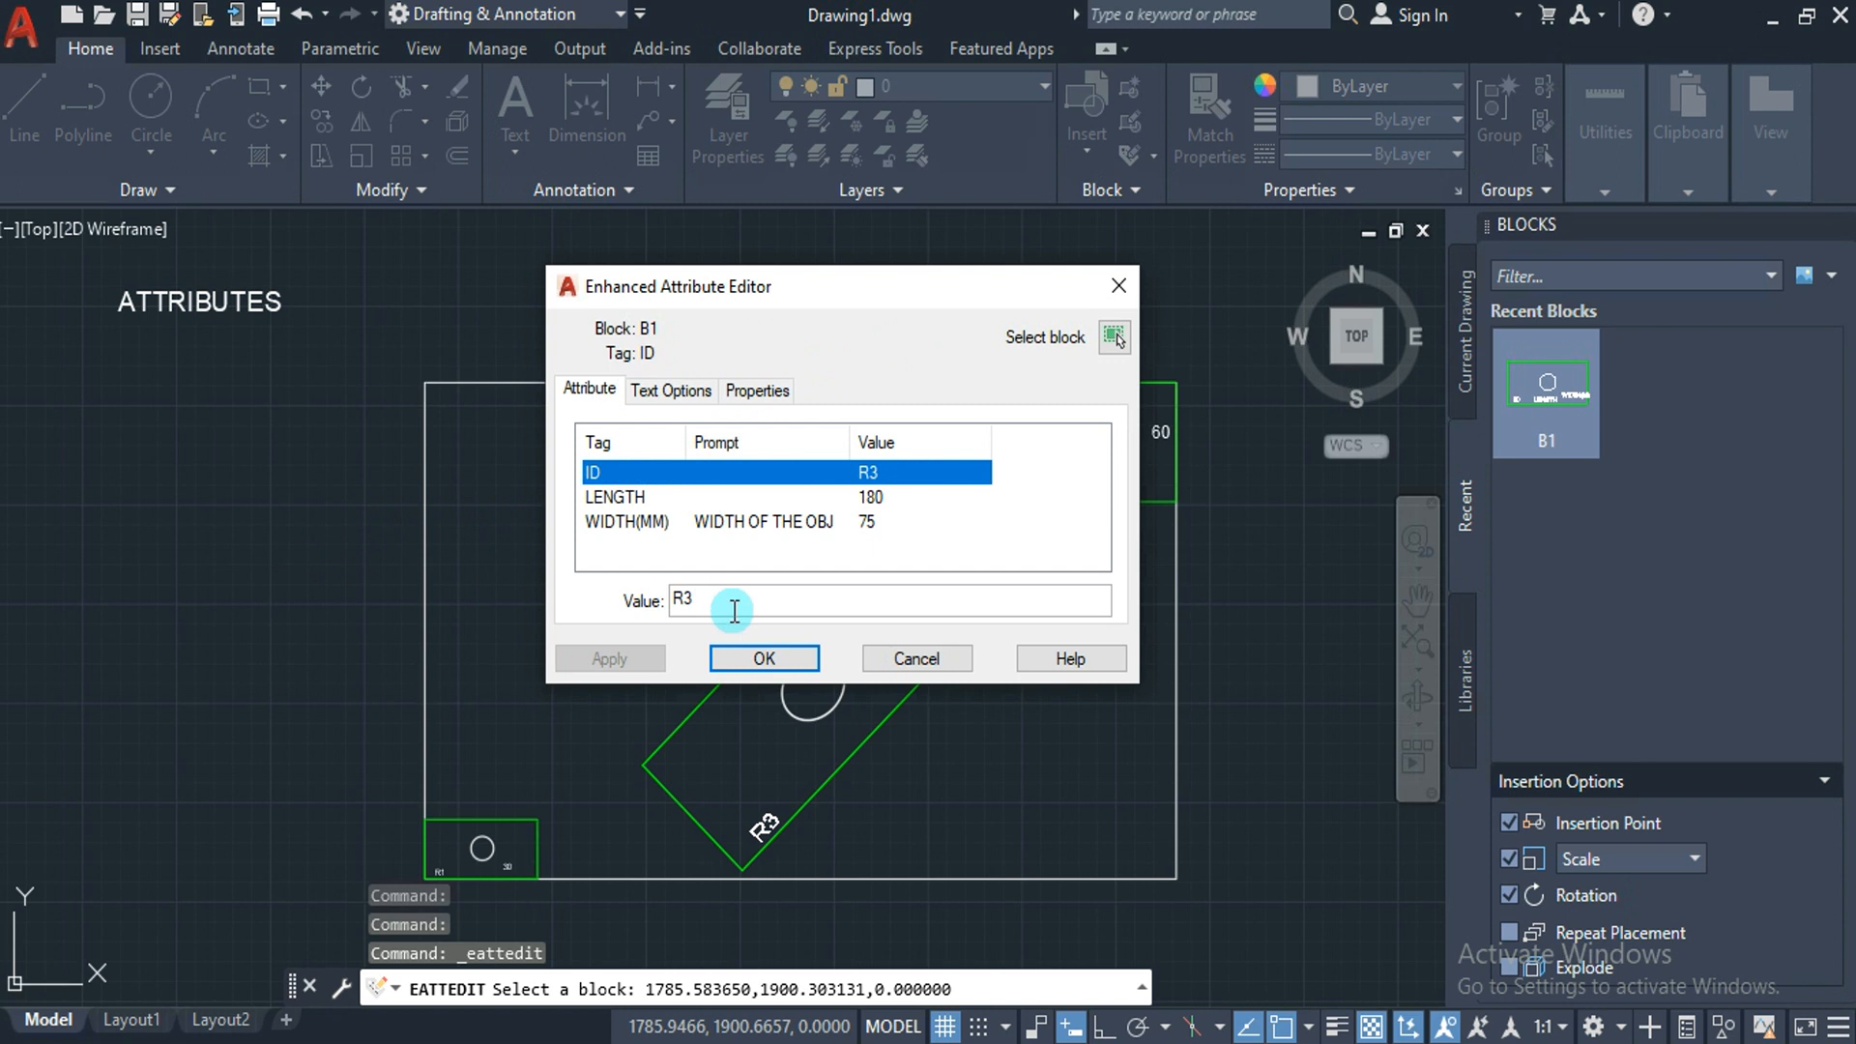
left_click(735, 609)
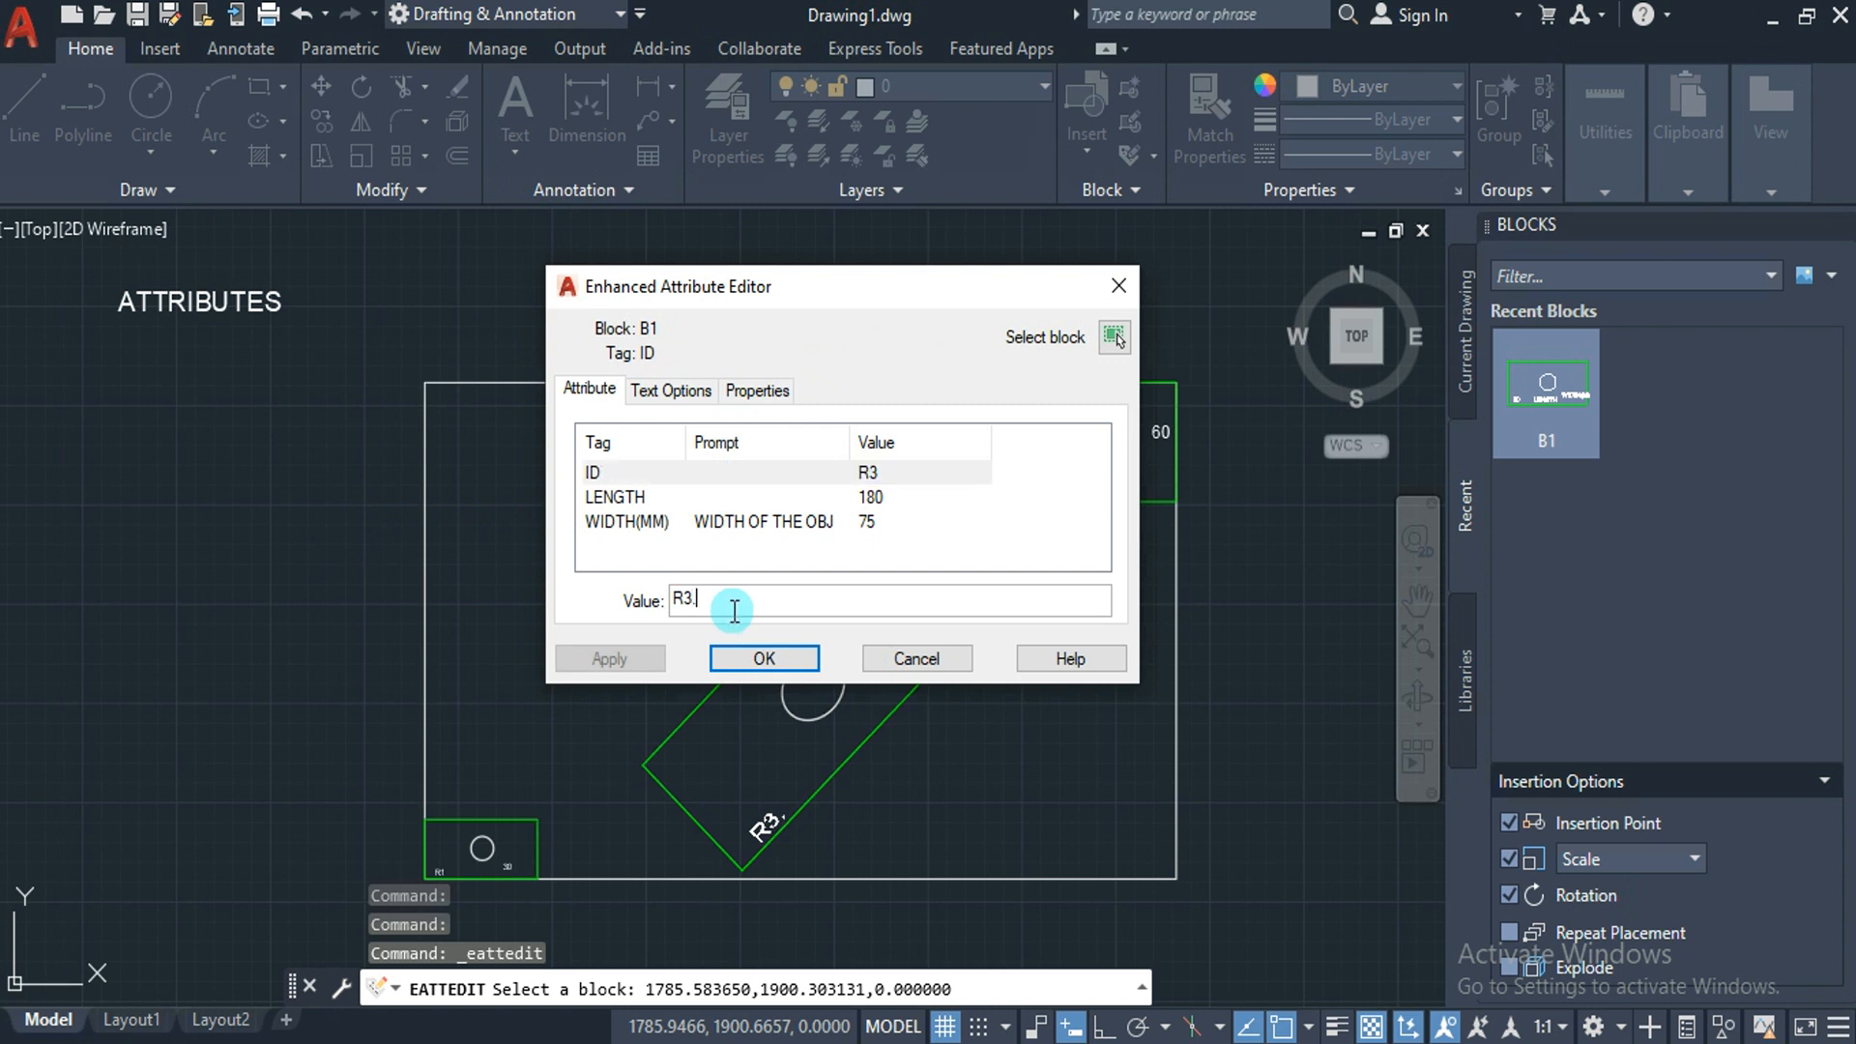
type(".")
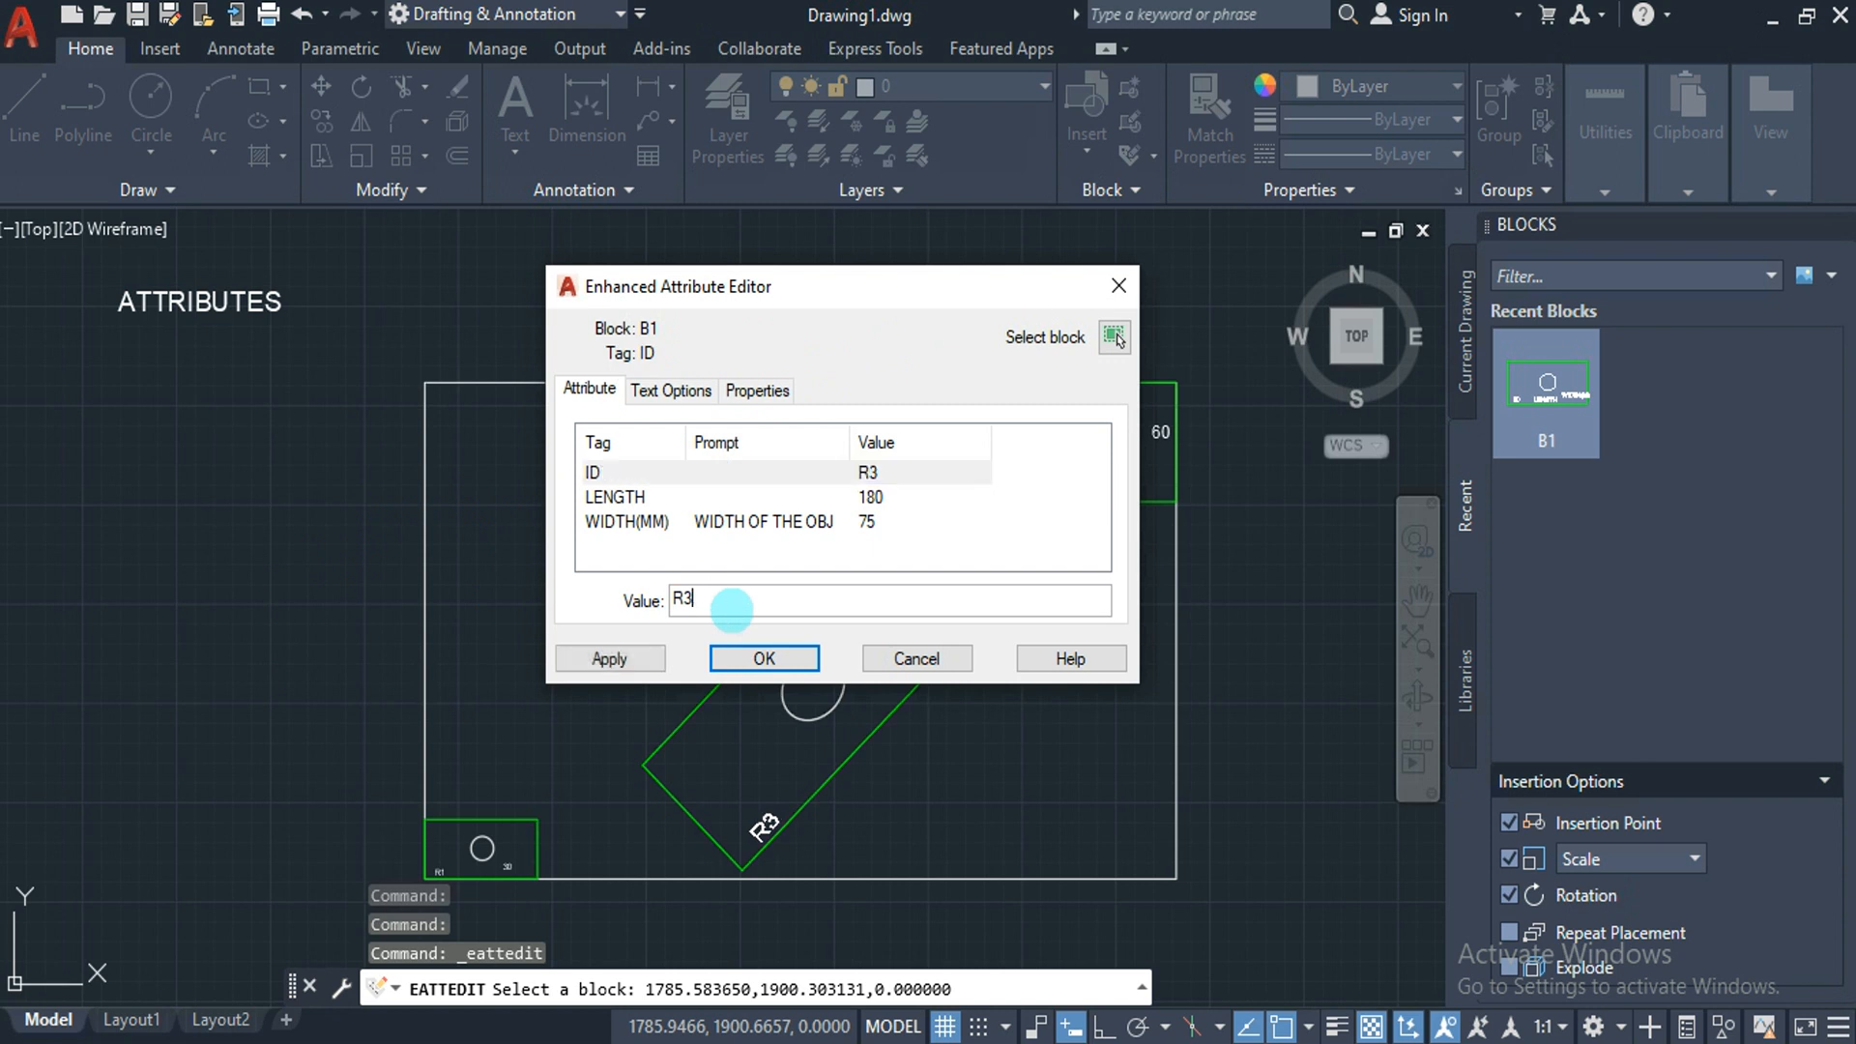
left_click(617, 660)
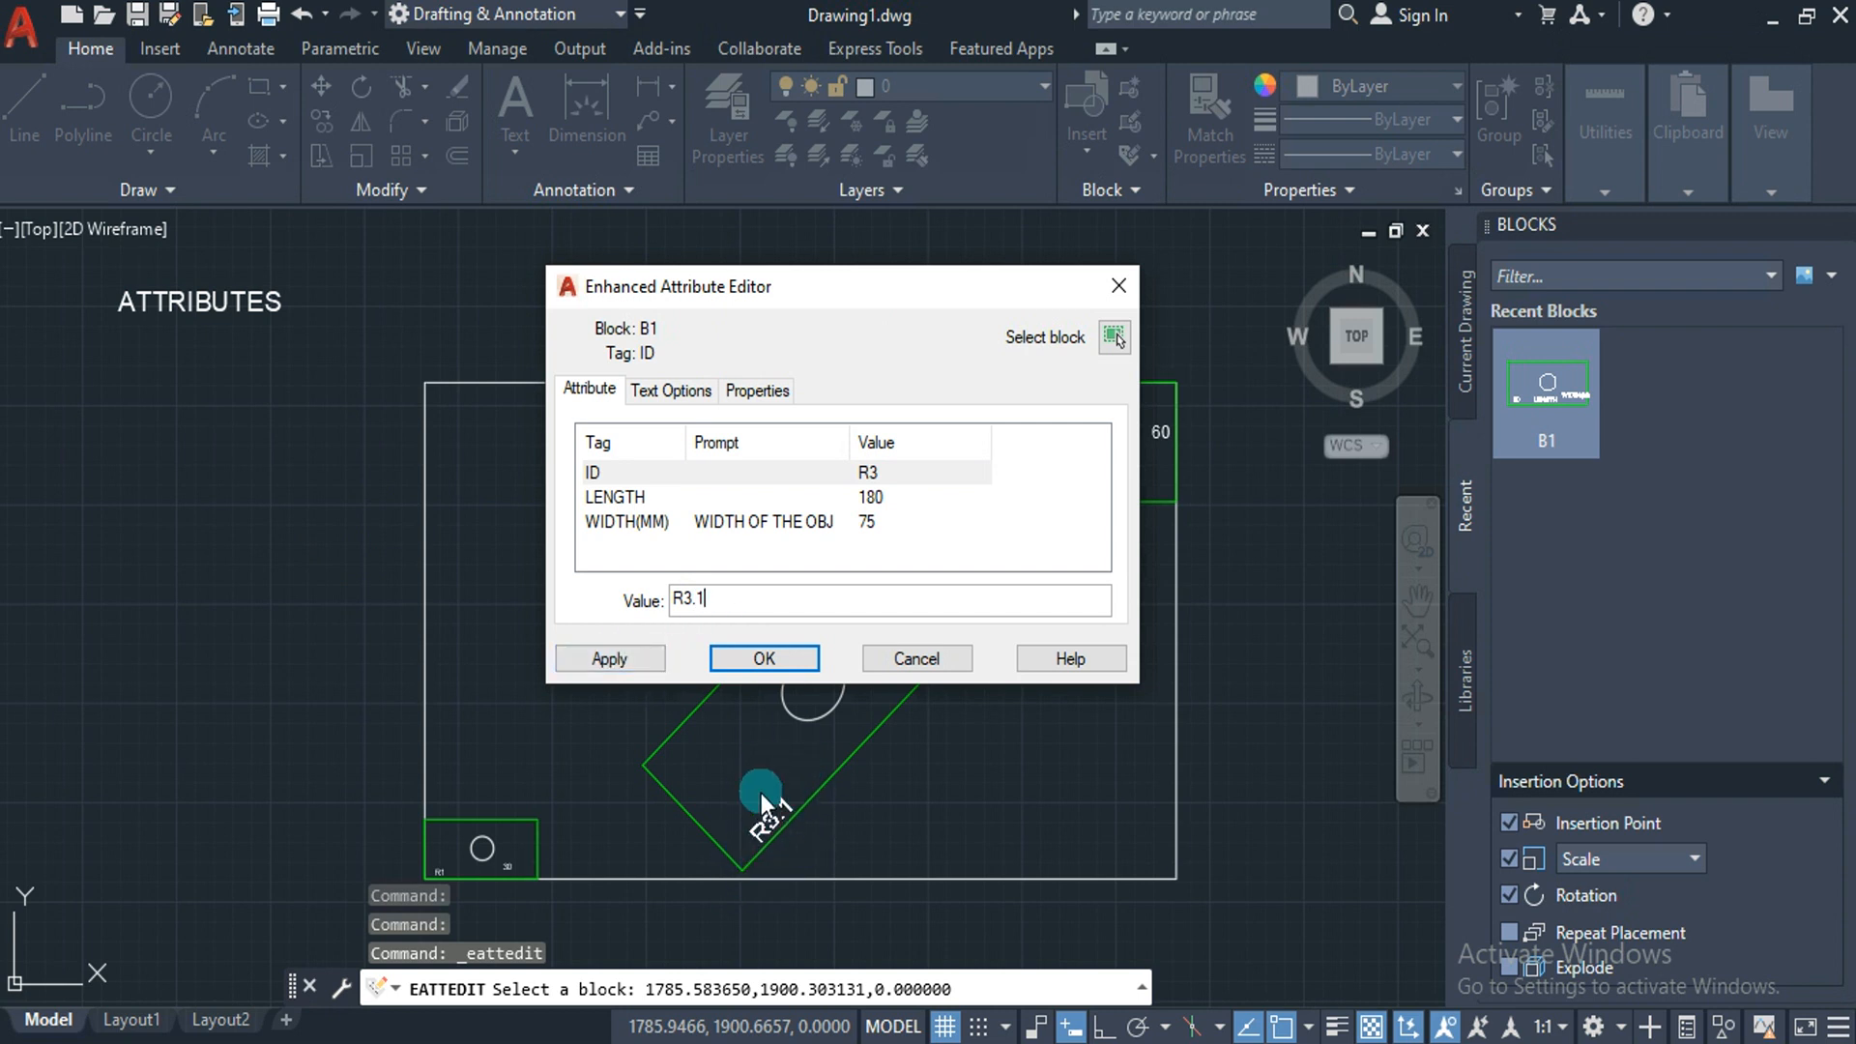
key("BackSpace")
key("BackSpace")
Set the ID attribute's text height to 3 and its width factor to 1 in the rotated block.
left_click(677, 391)
double_click(707, 519)
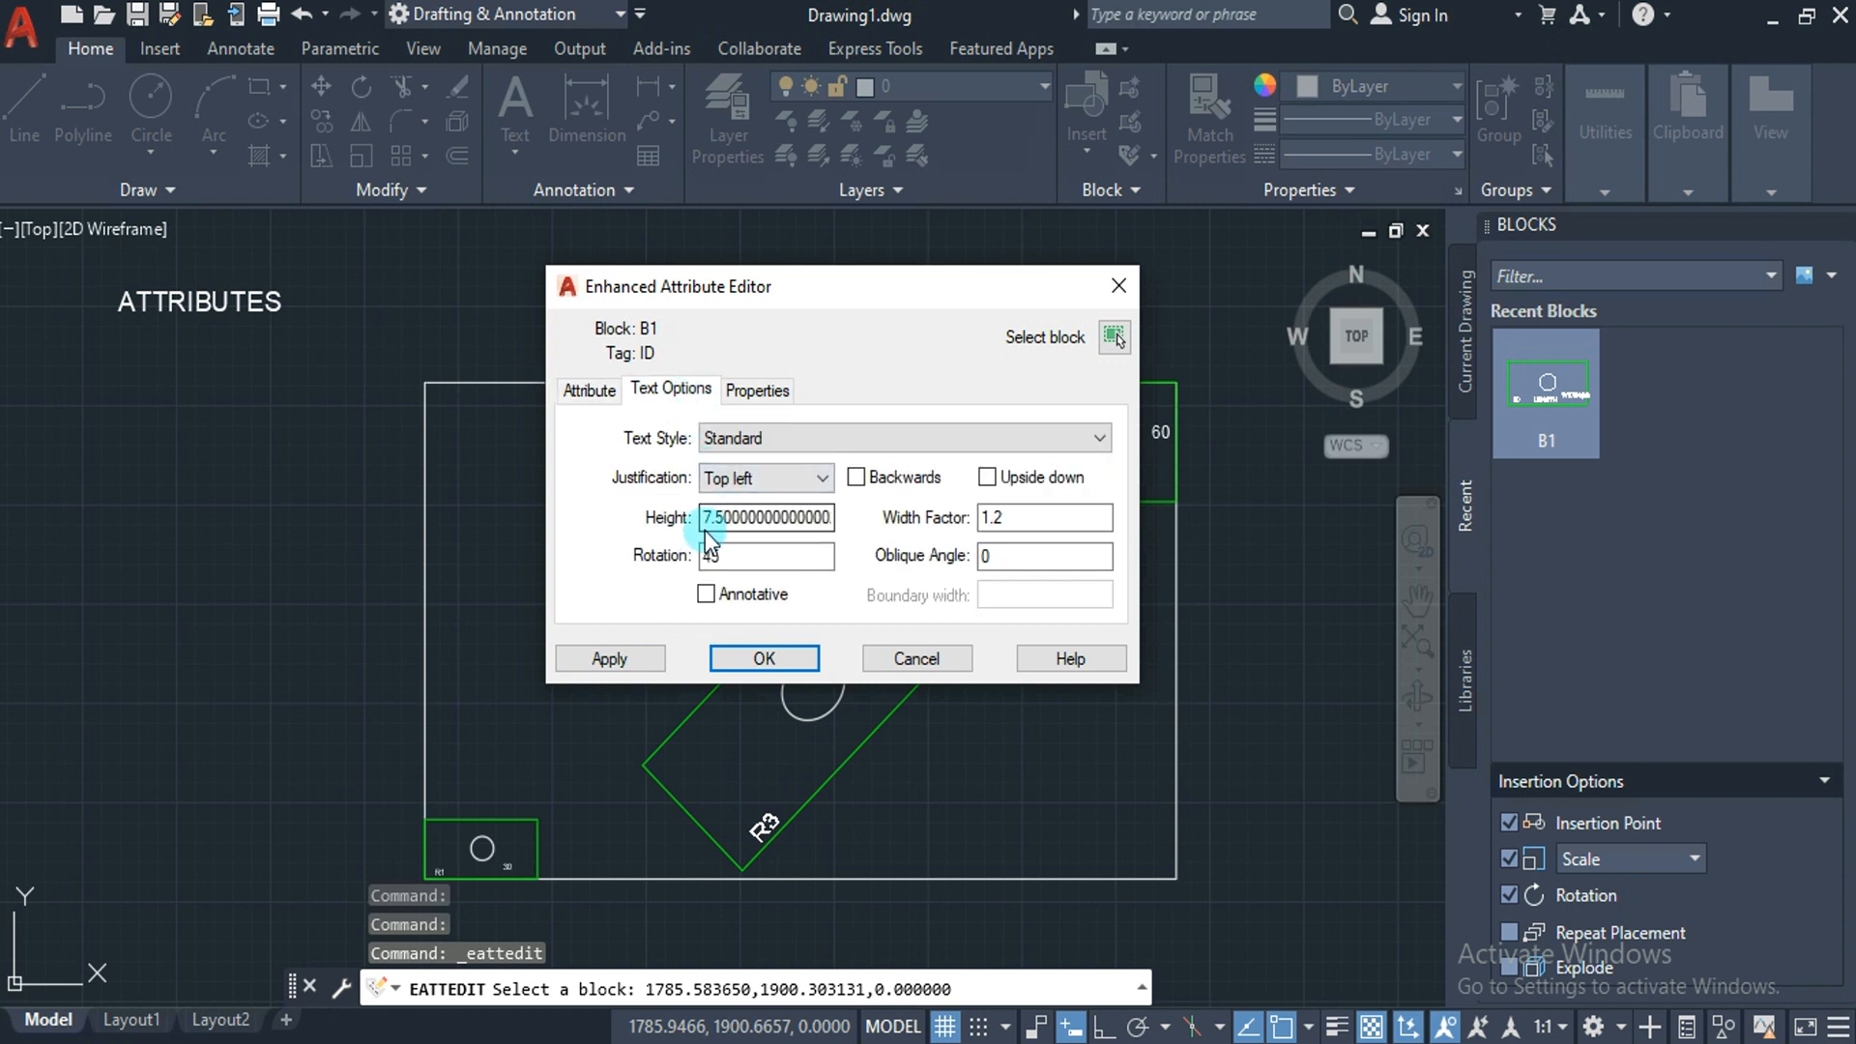
left_click(704, 522)
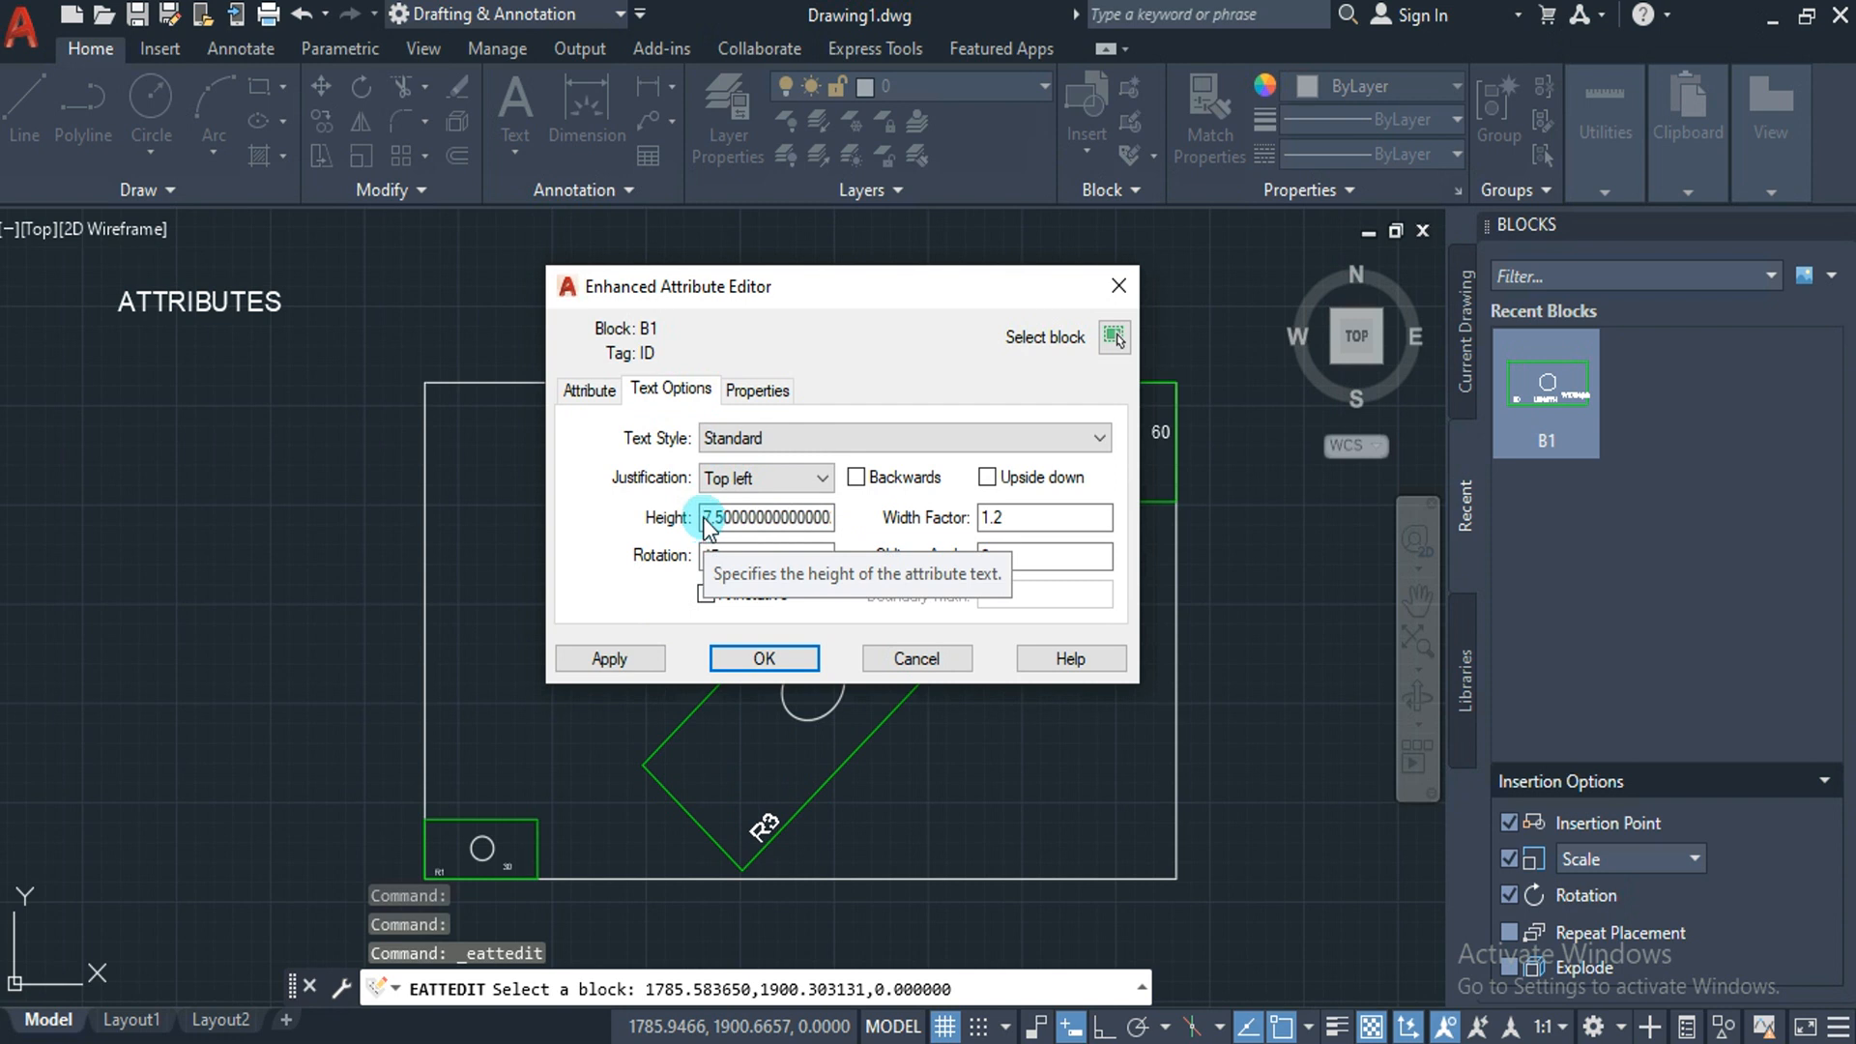
left_click_drag(708, 518, 1063, 503)
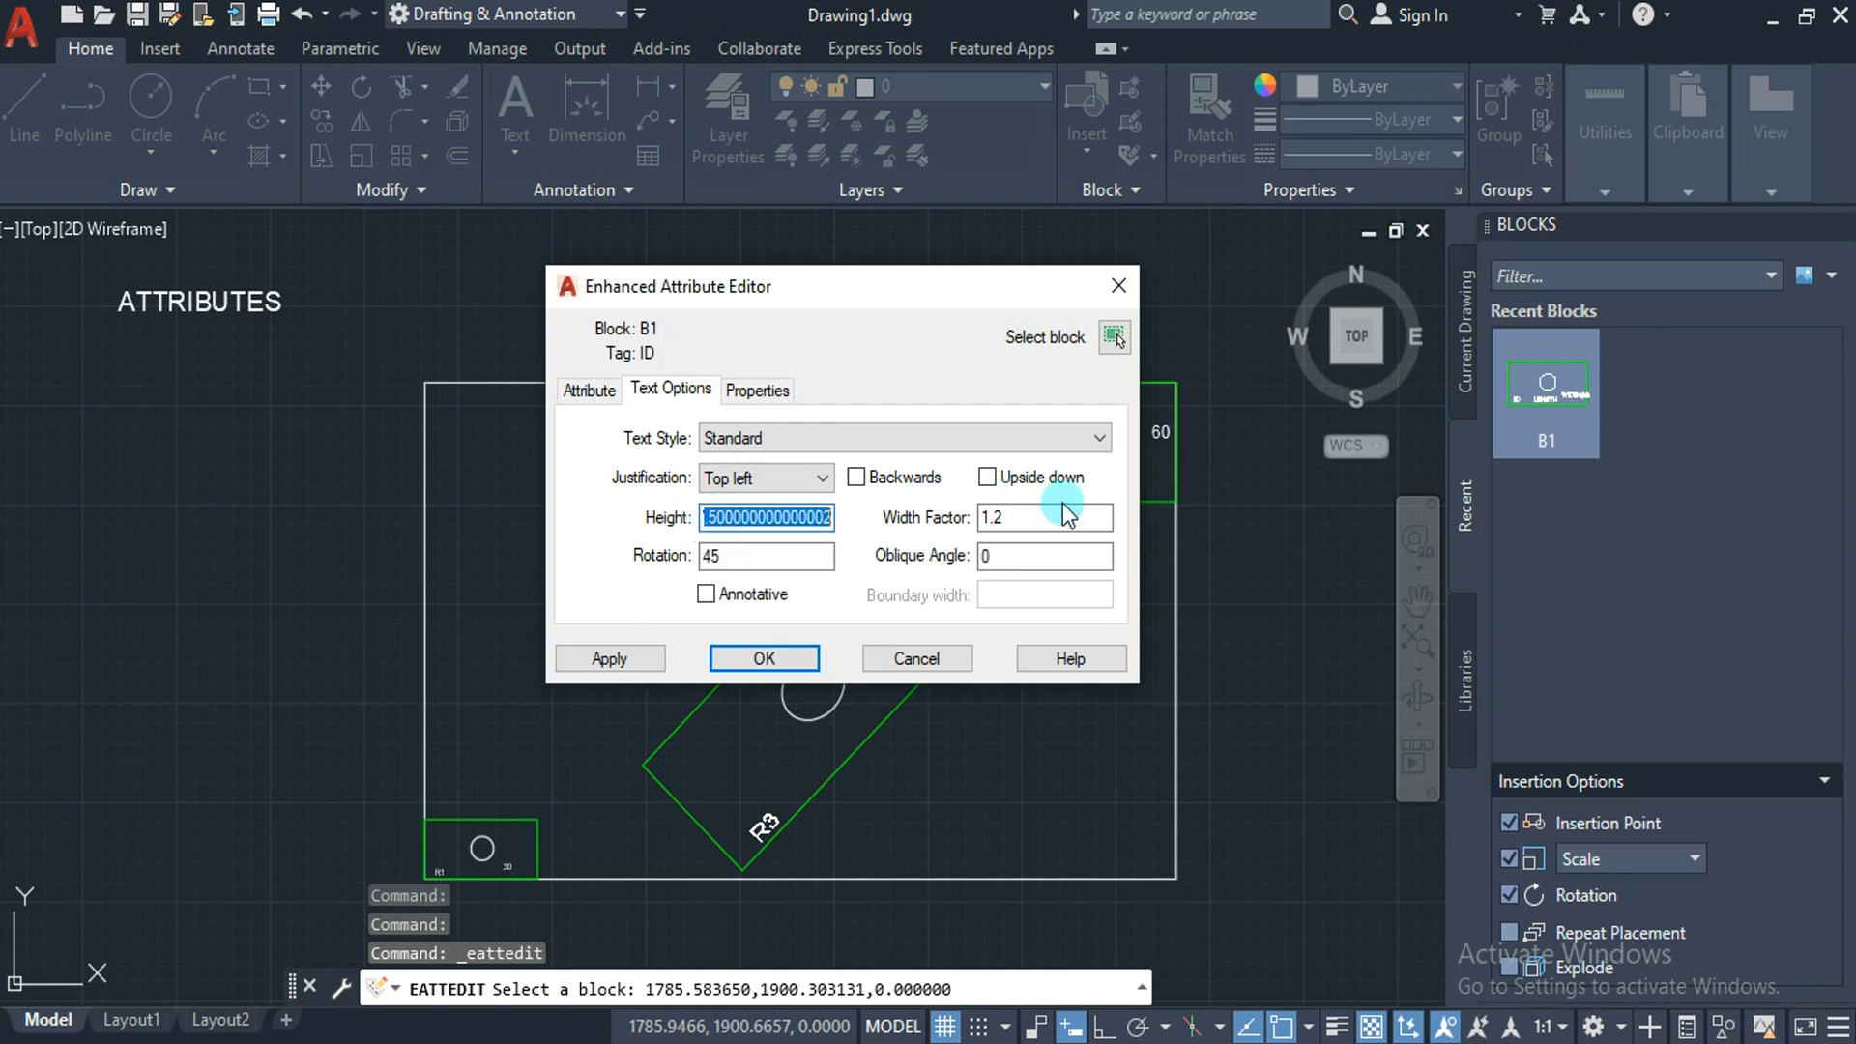
type("1")
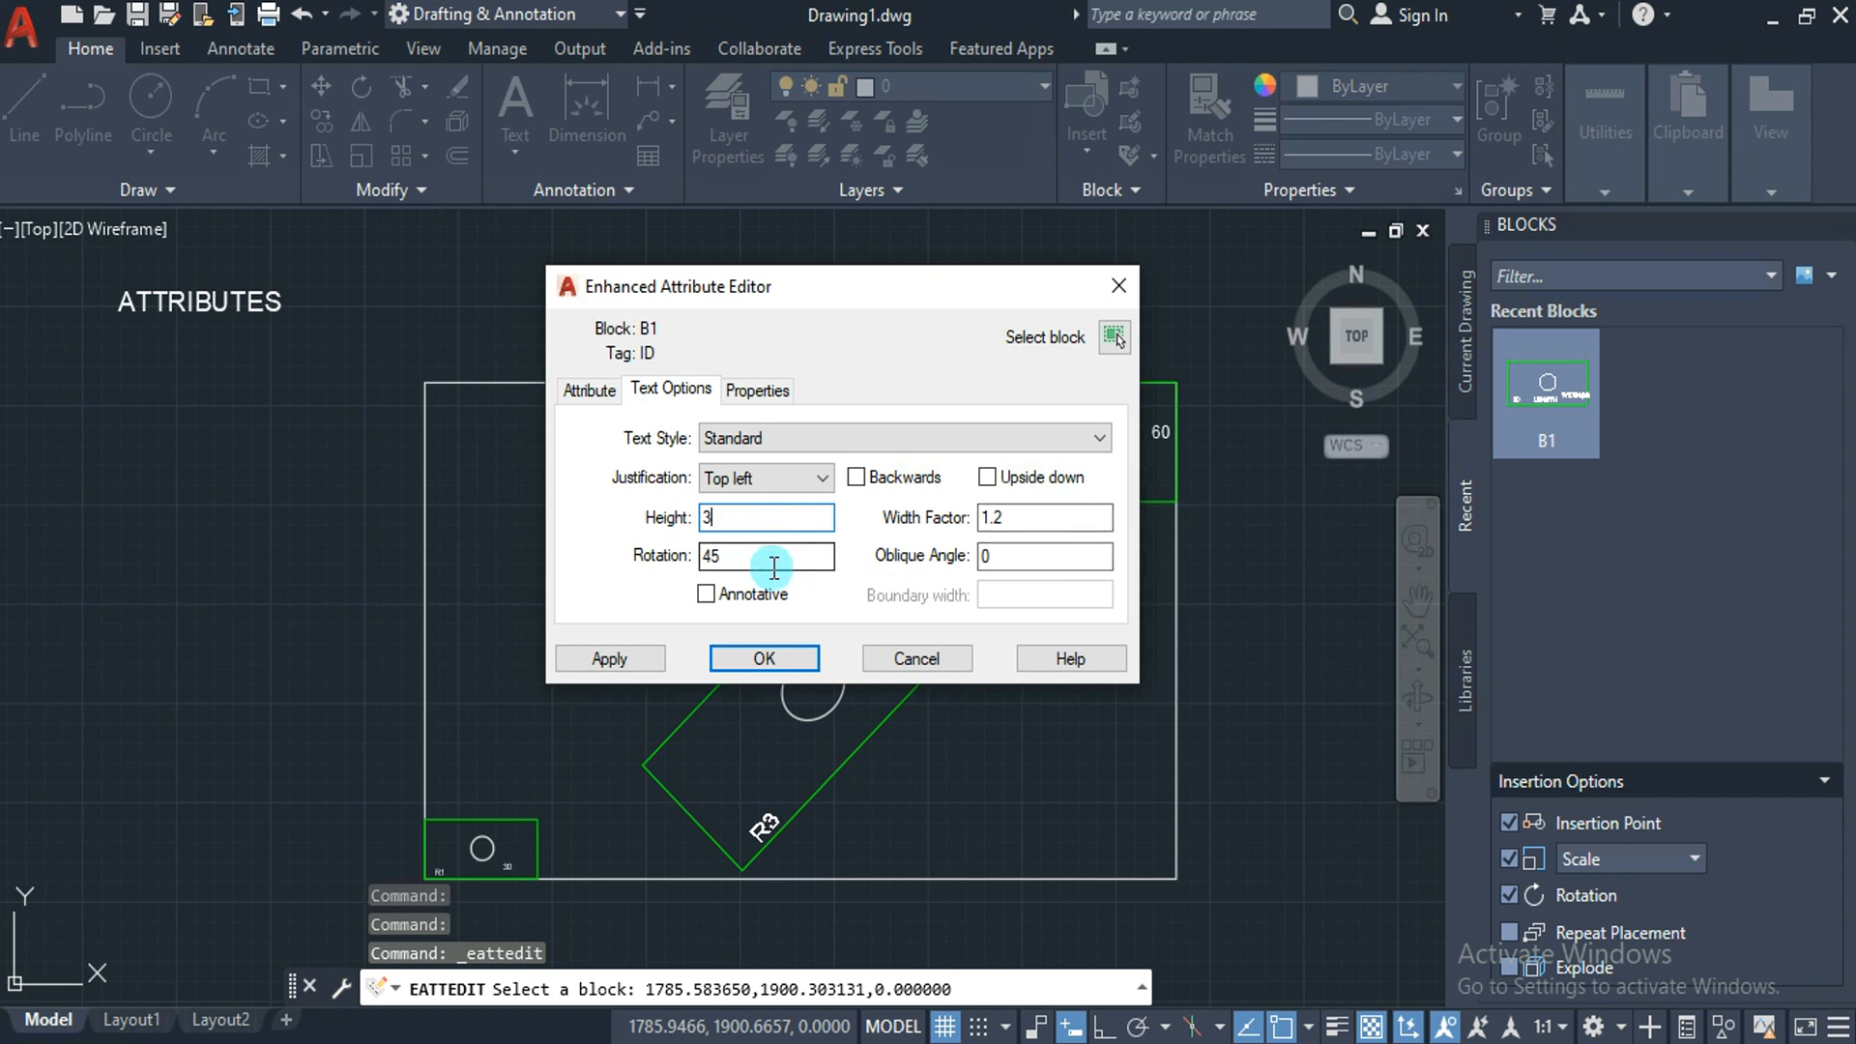
left_click_drag(1015, 519, 936, 532)
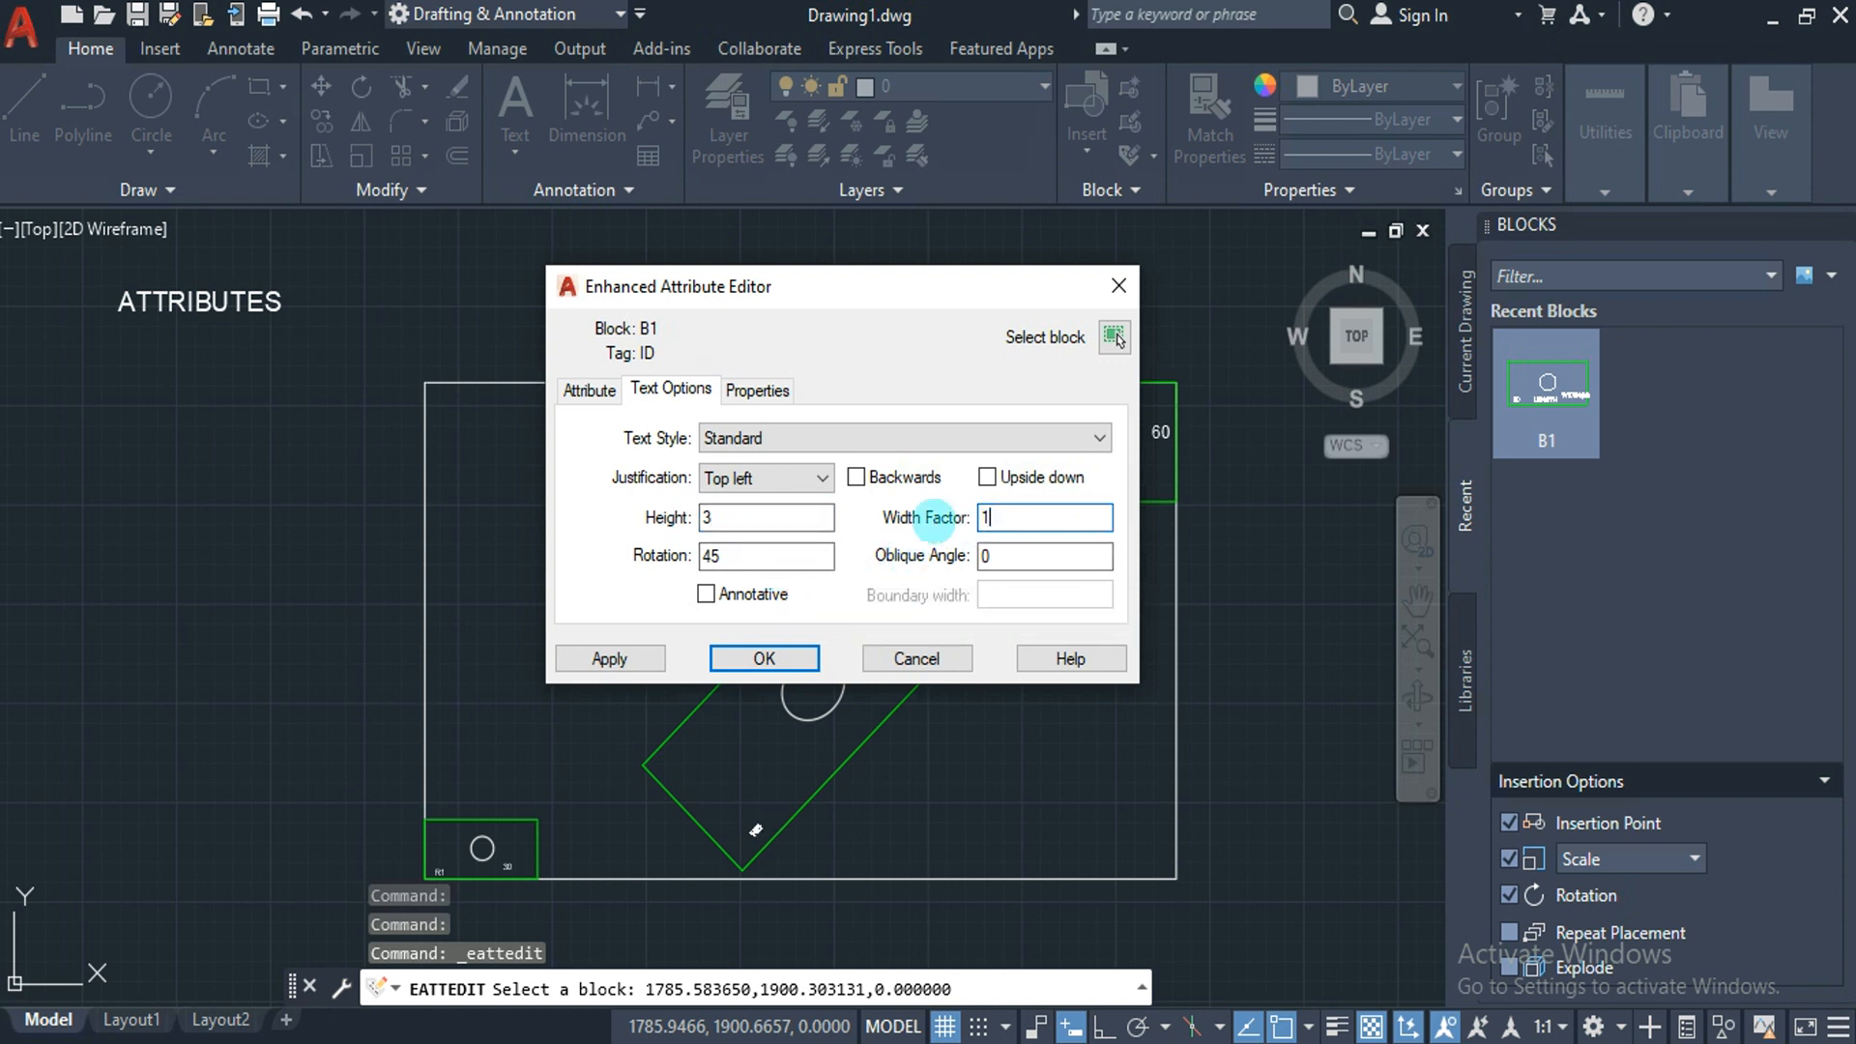
Change the rotated block's ID attribute colour to Red and apply it.
left_click(771, 390)
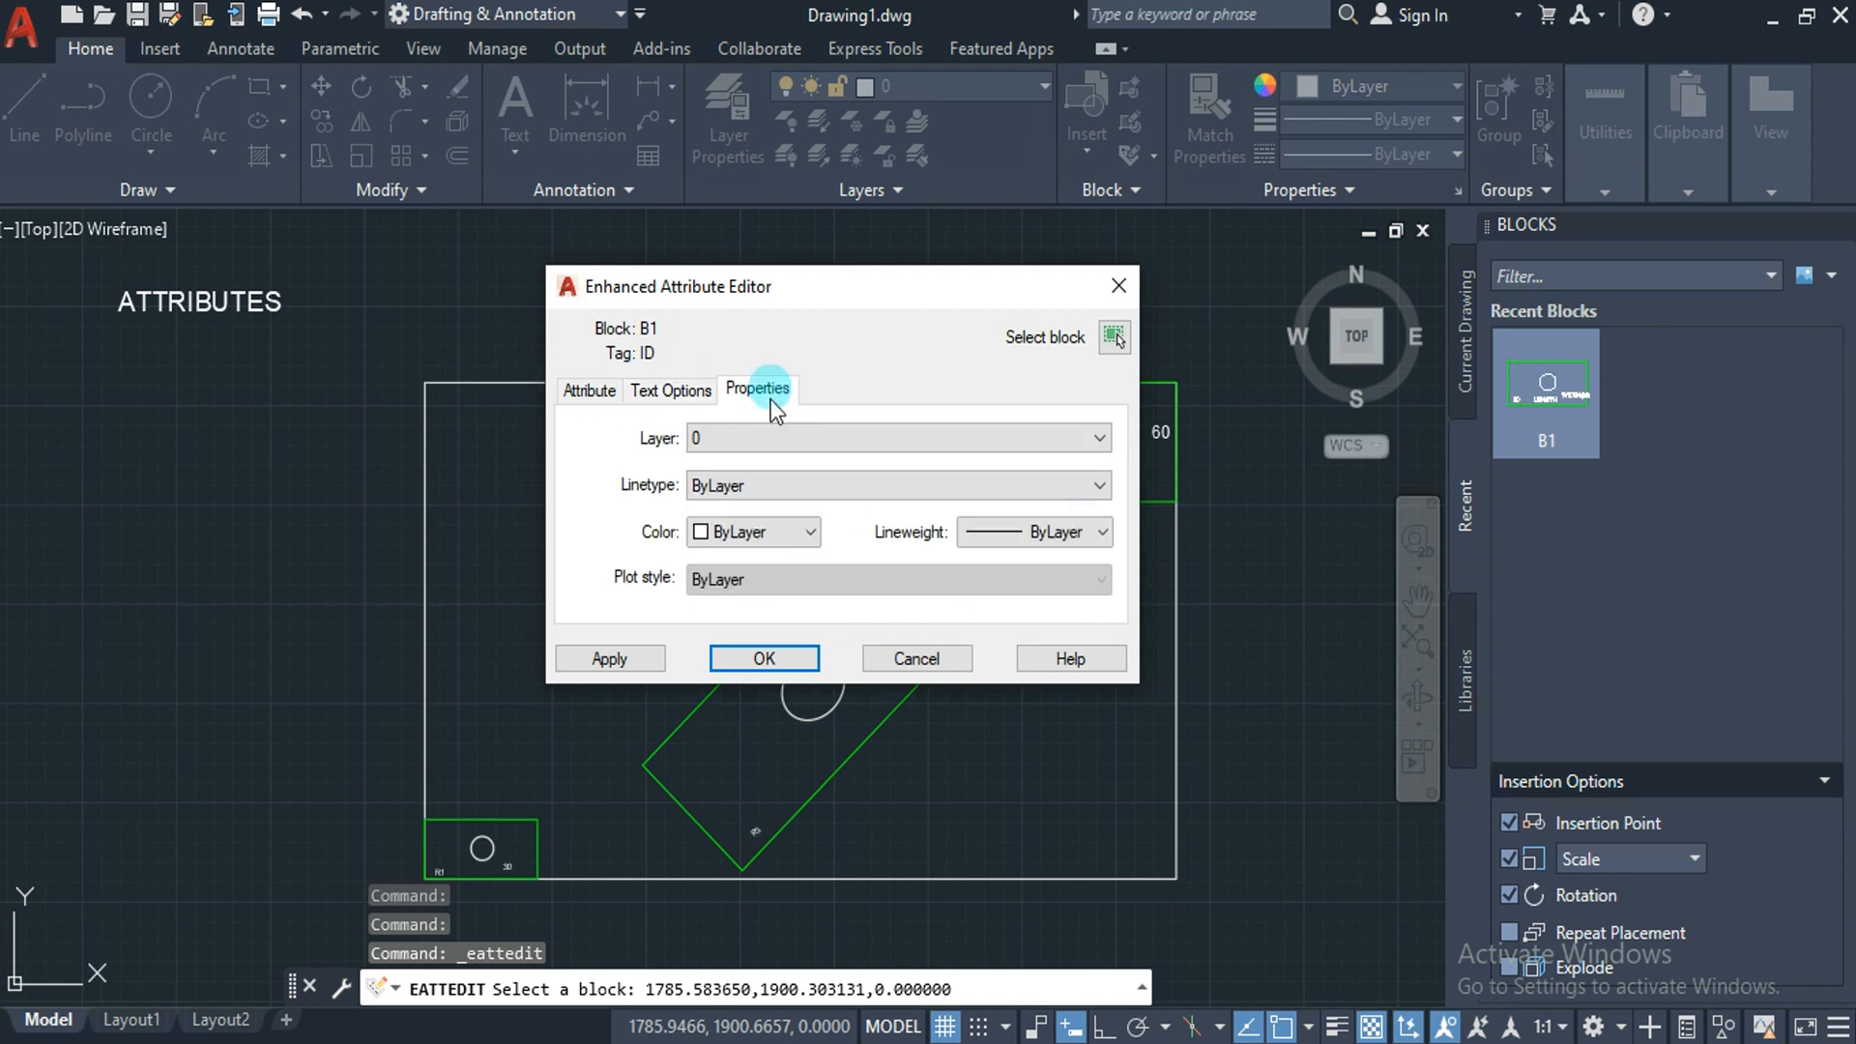
left_click(738, 535)
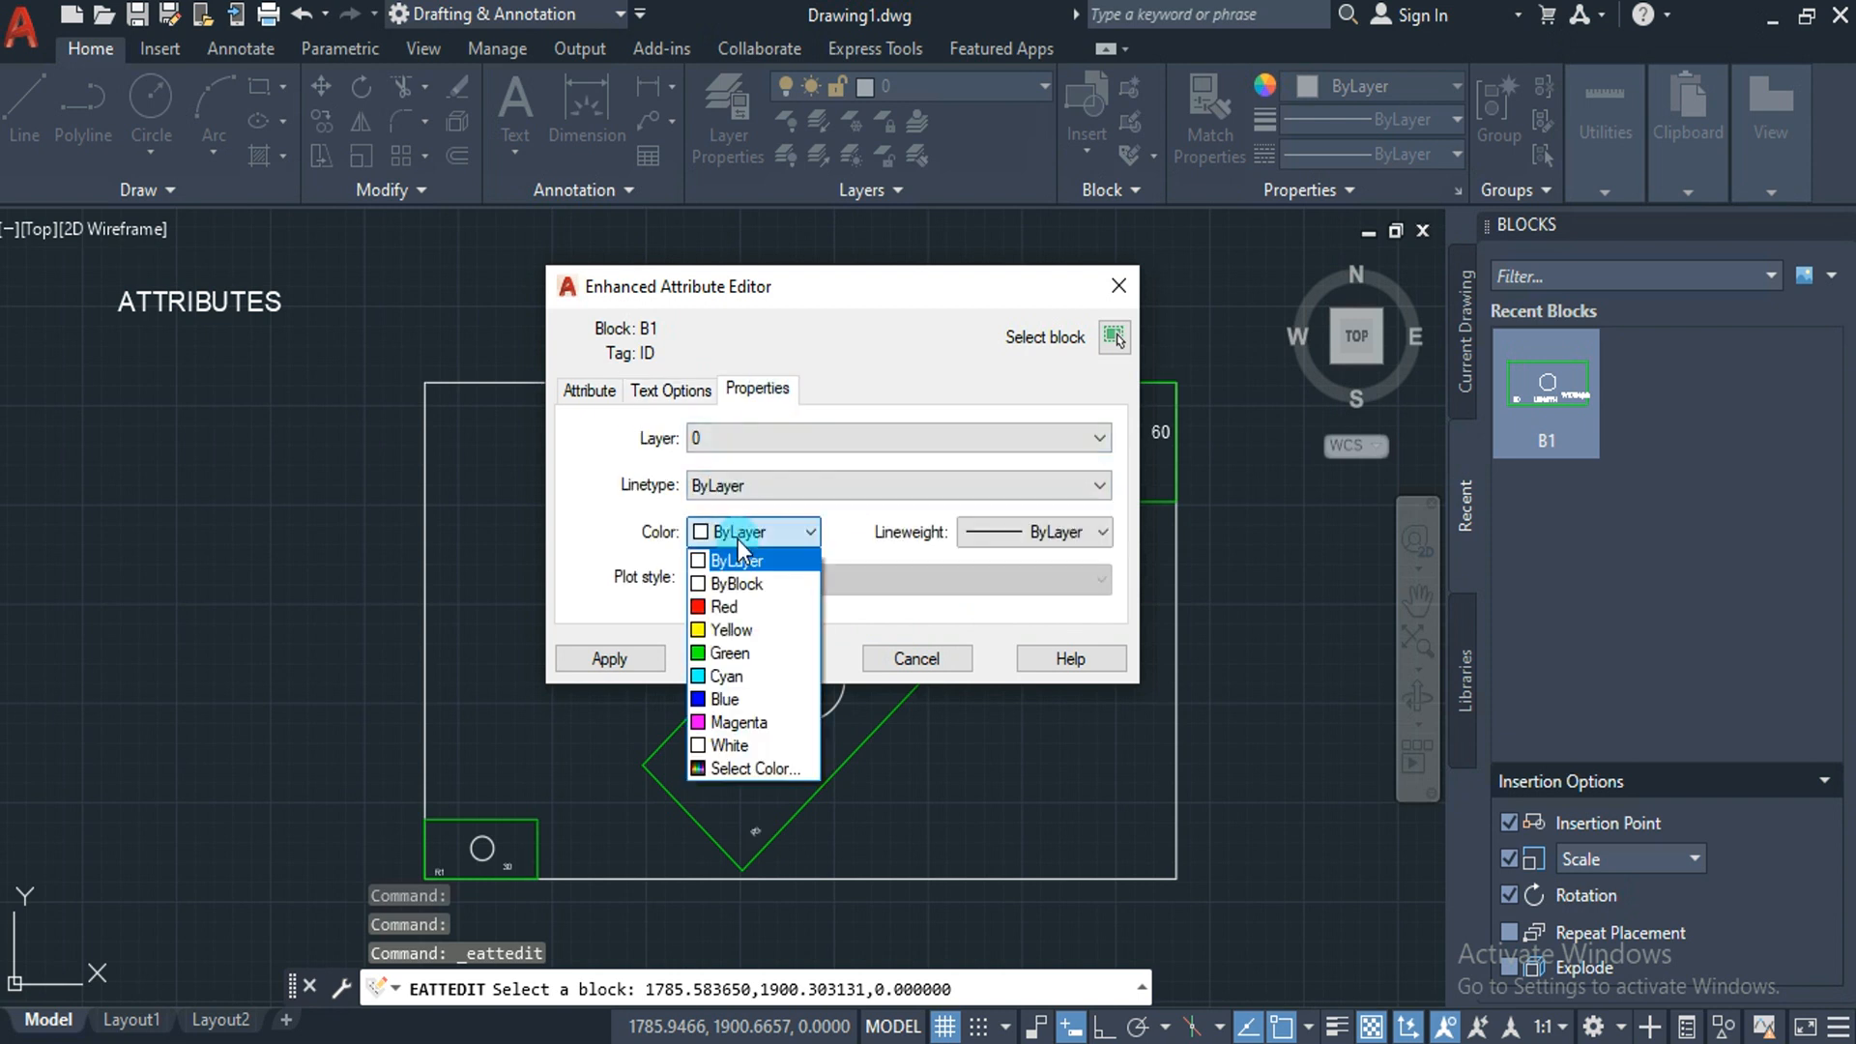
left_click(726, 607)
left_click(650, 657)
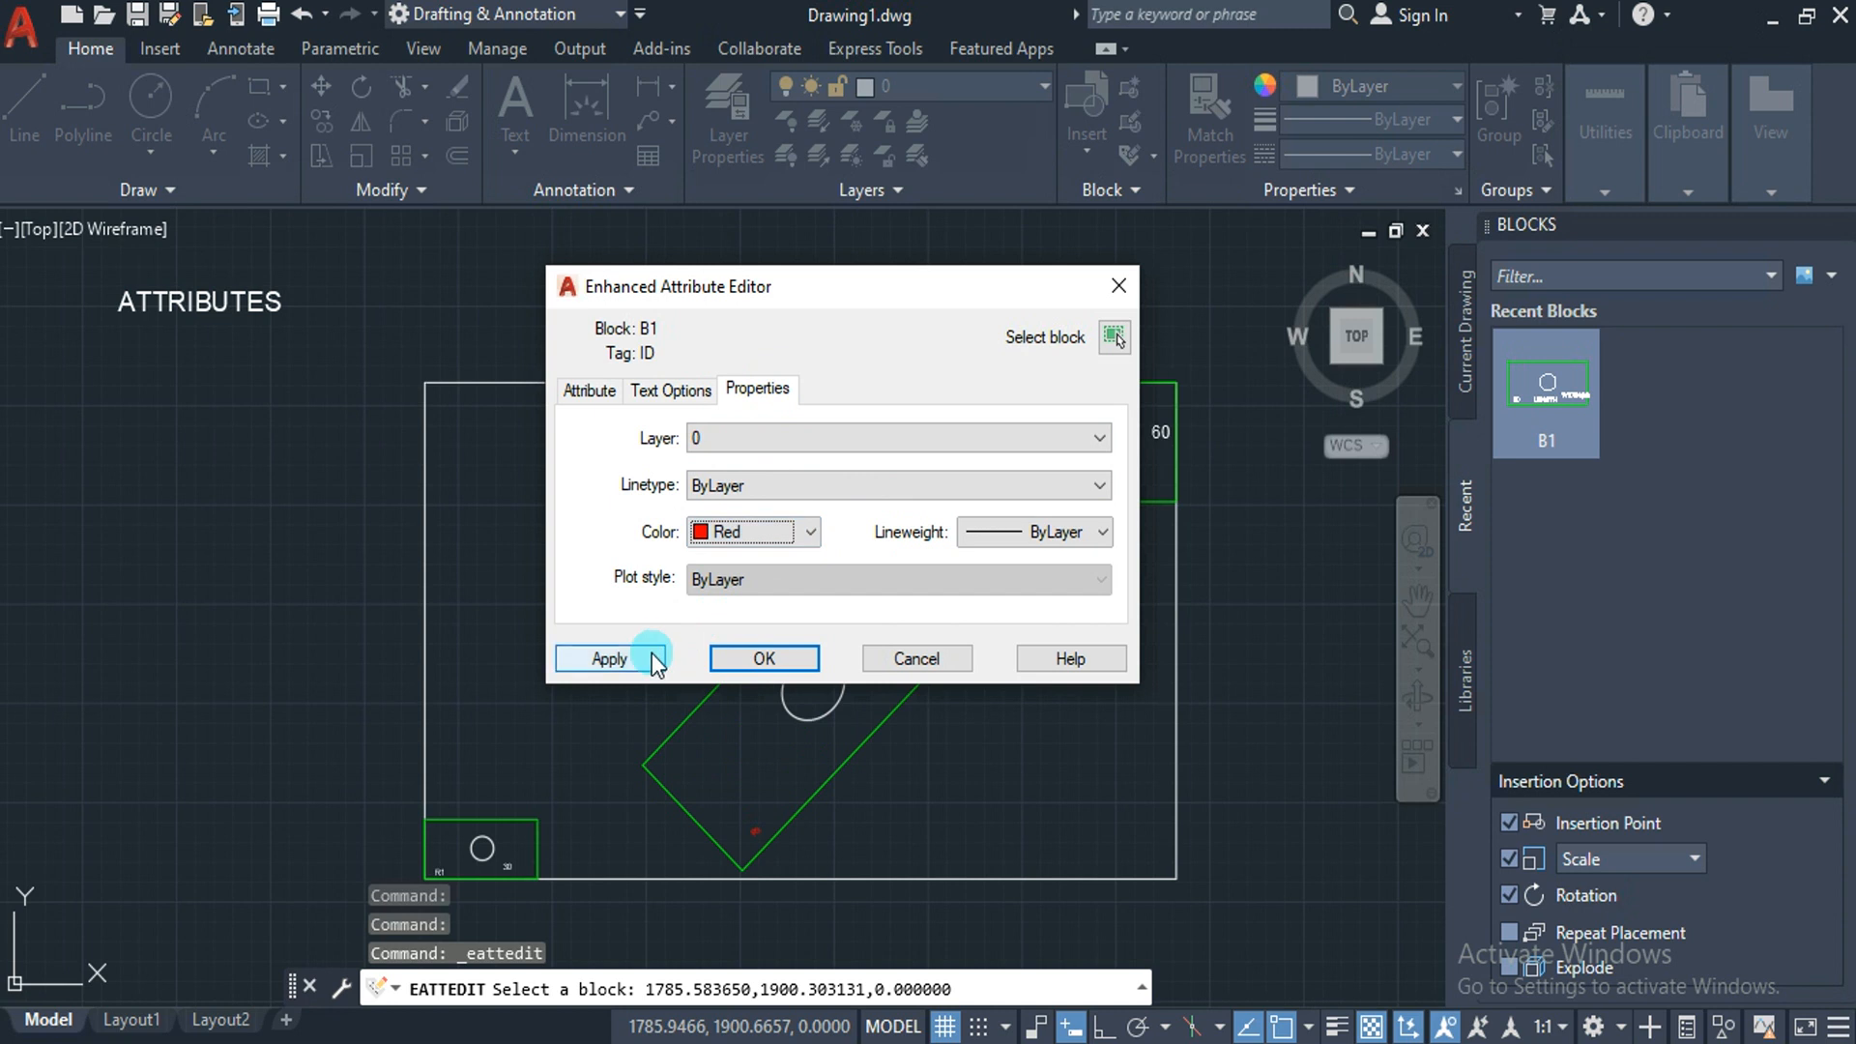
Increase the ID attribute's text height in the rotated block, apply the change and close the Enhanced Attribute Editor.
left_click(681, 394)
double_click(727, 515)
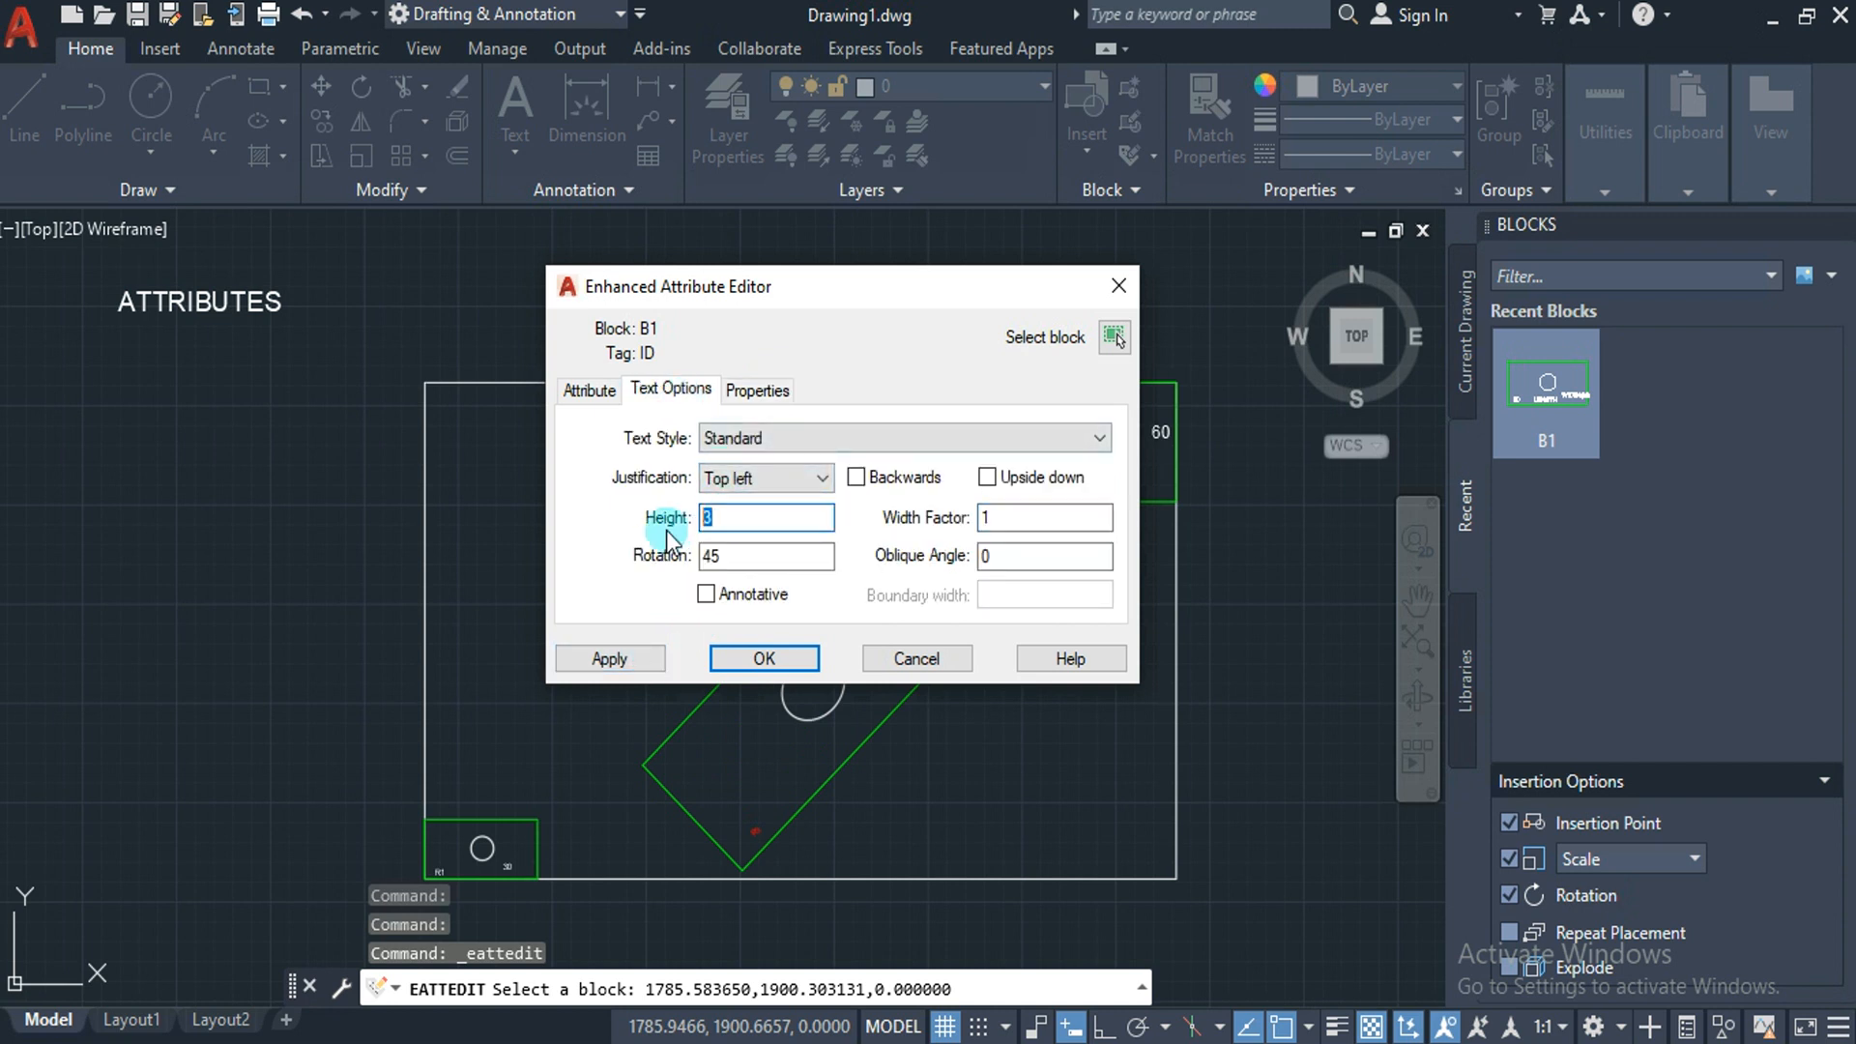
left_click(624, 660)
left_click(759, 654)
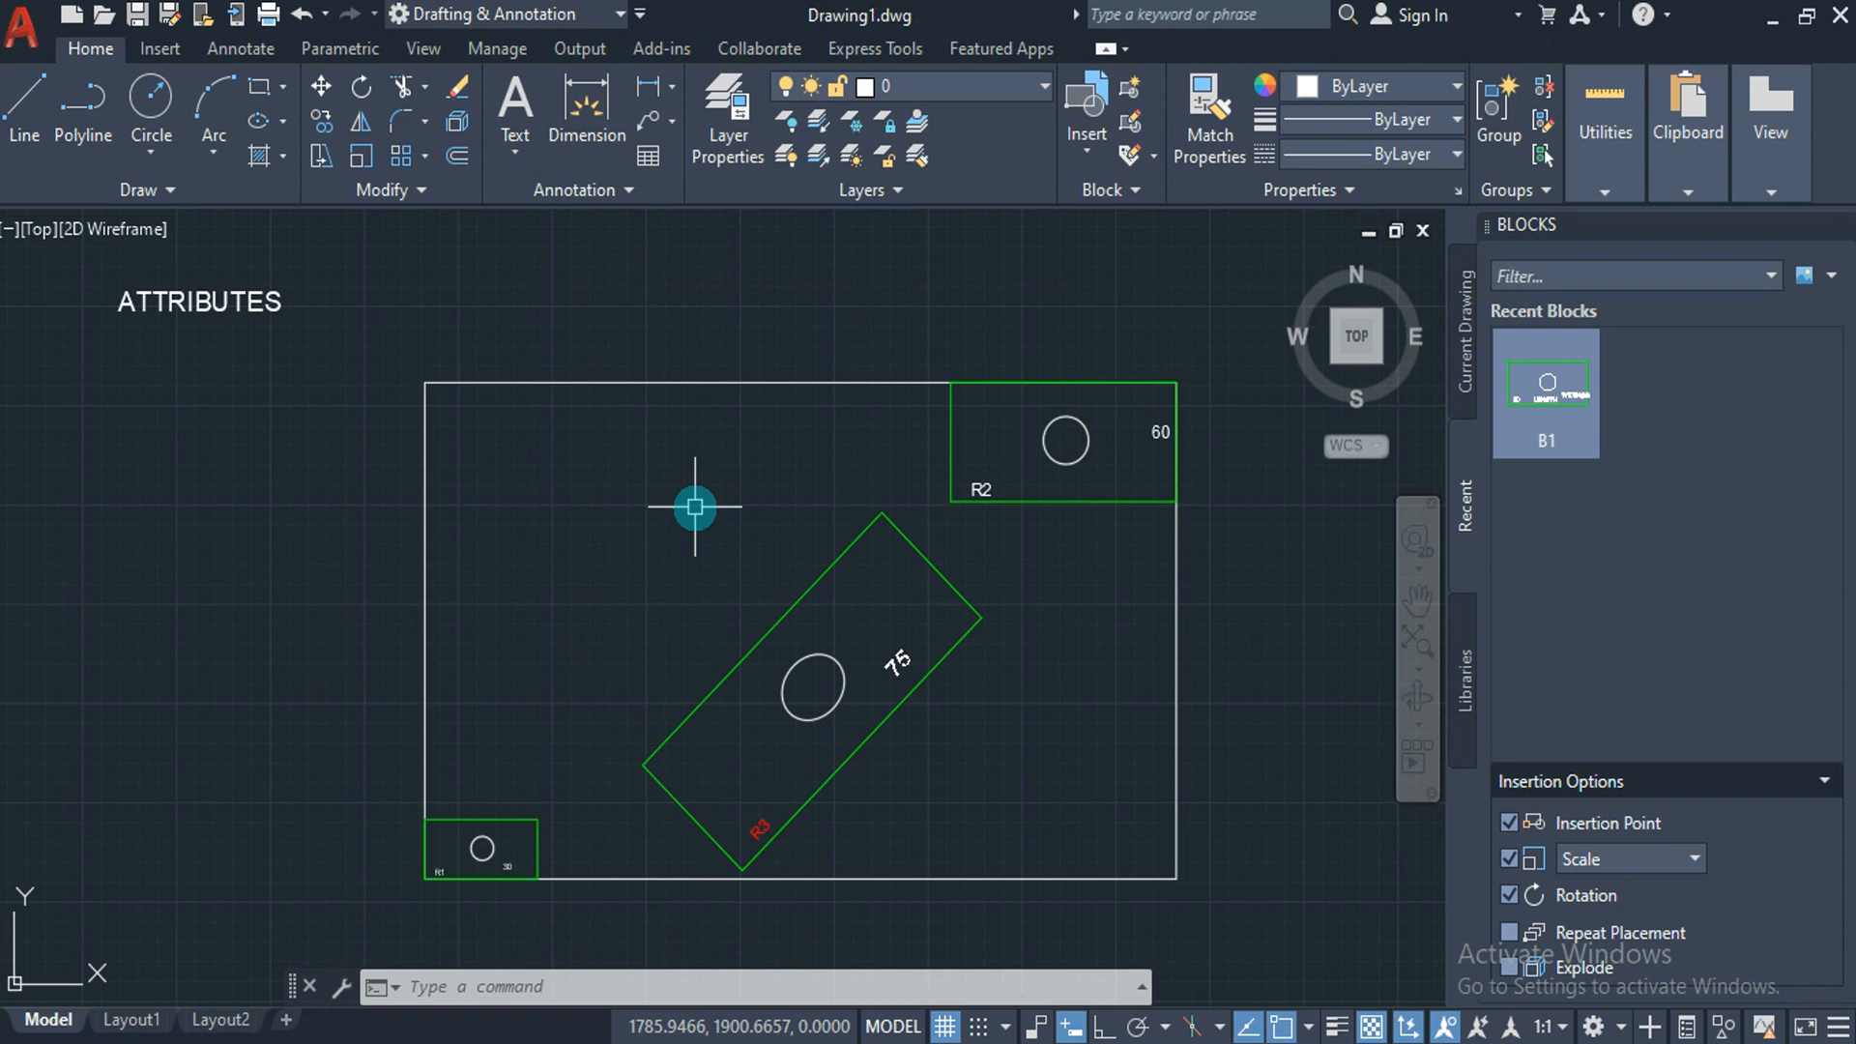
Open the Block Attribute Manager with BATTMAN for block B1 and move the dialog nearer the drawing's centre.
type("BA")
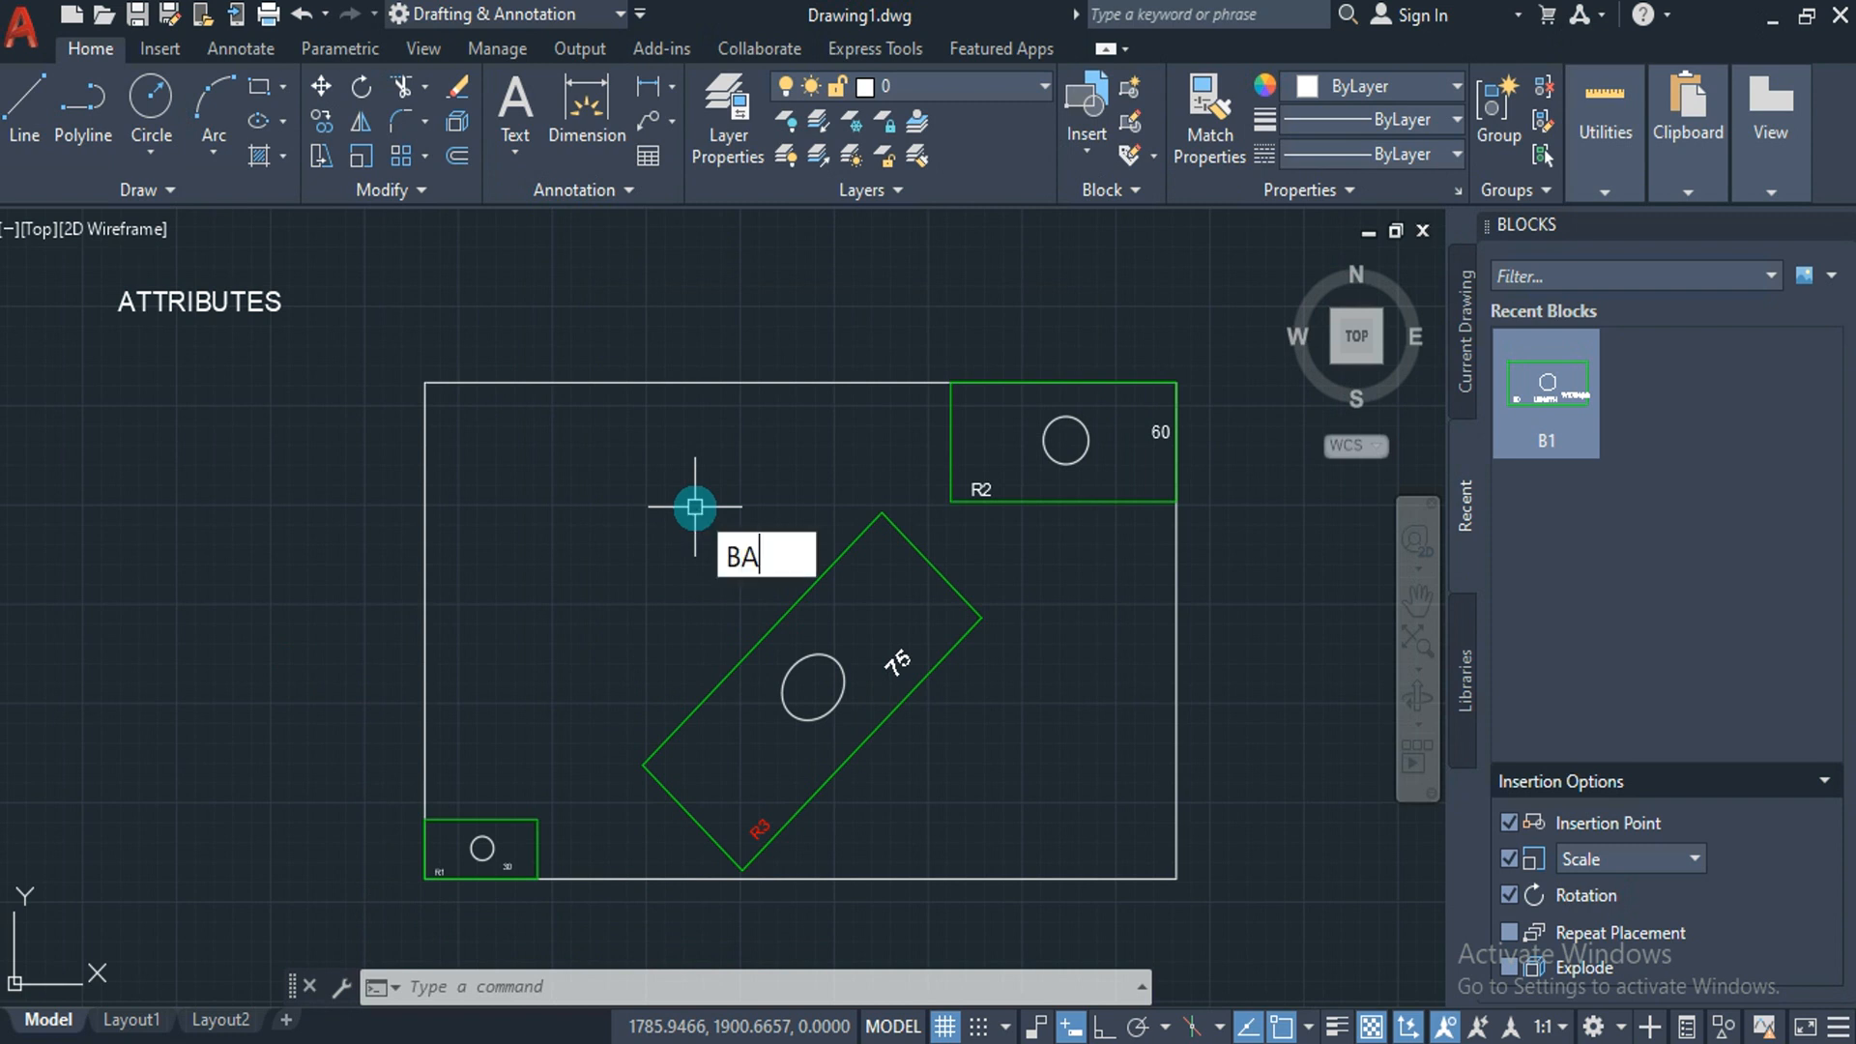
type("TTMAN")
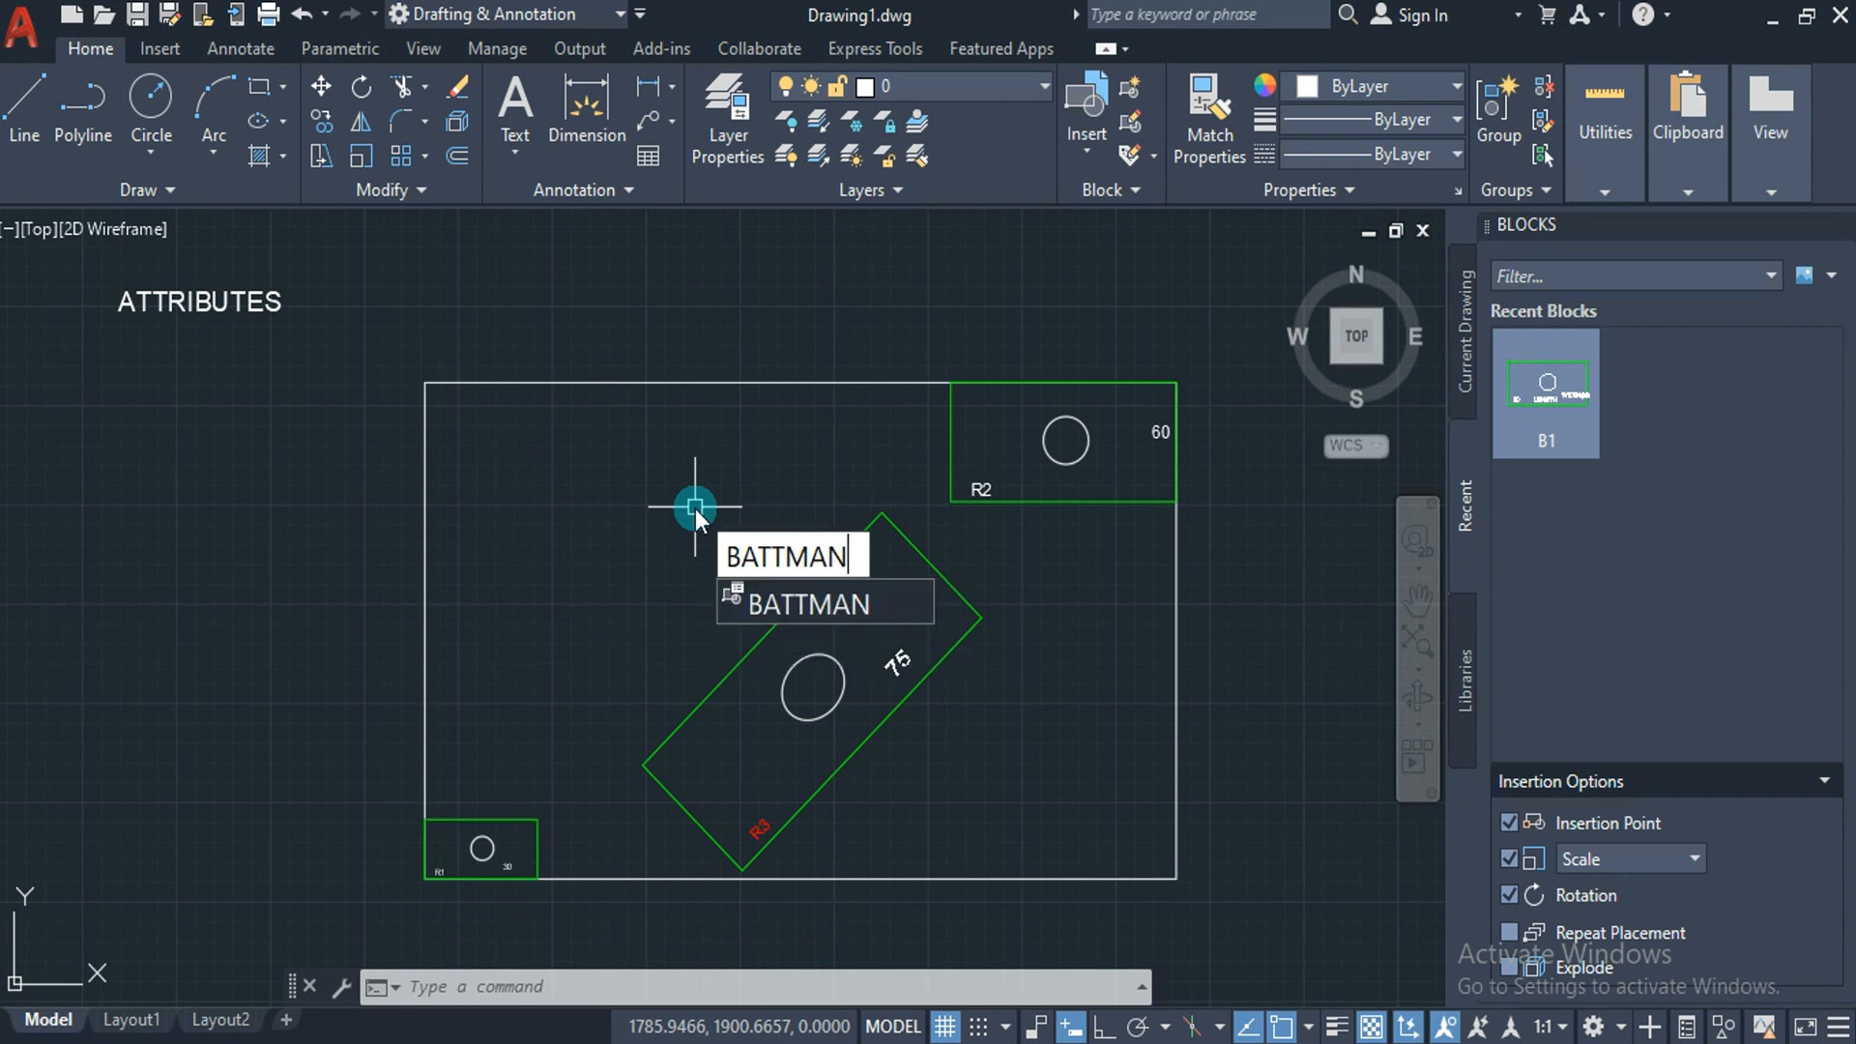
key("Return")
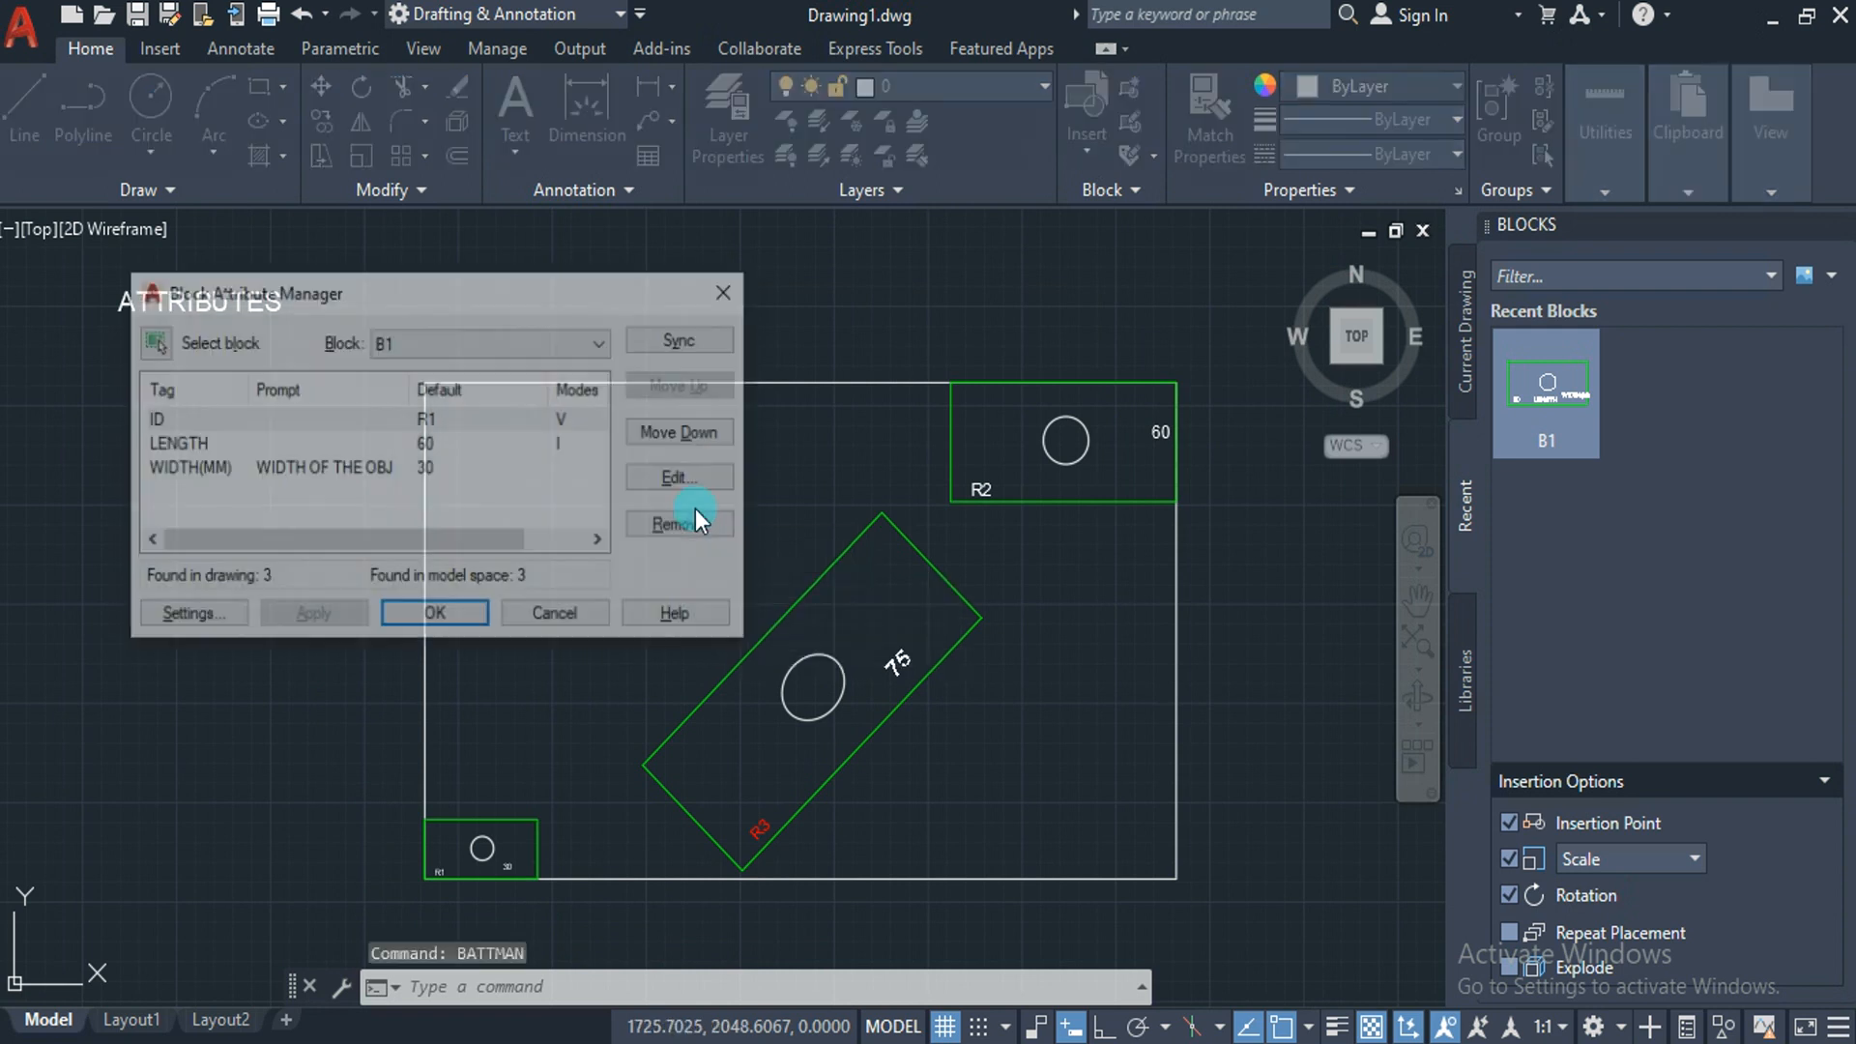
left_click_drag(549, 289, 926, 328)
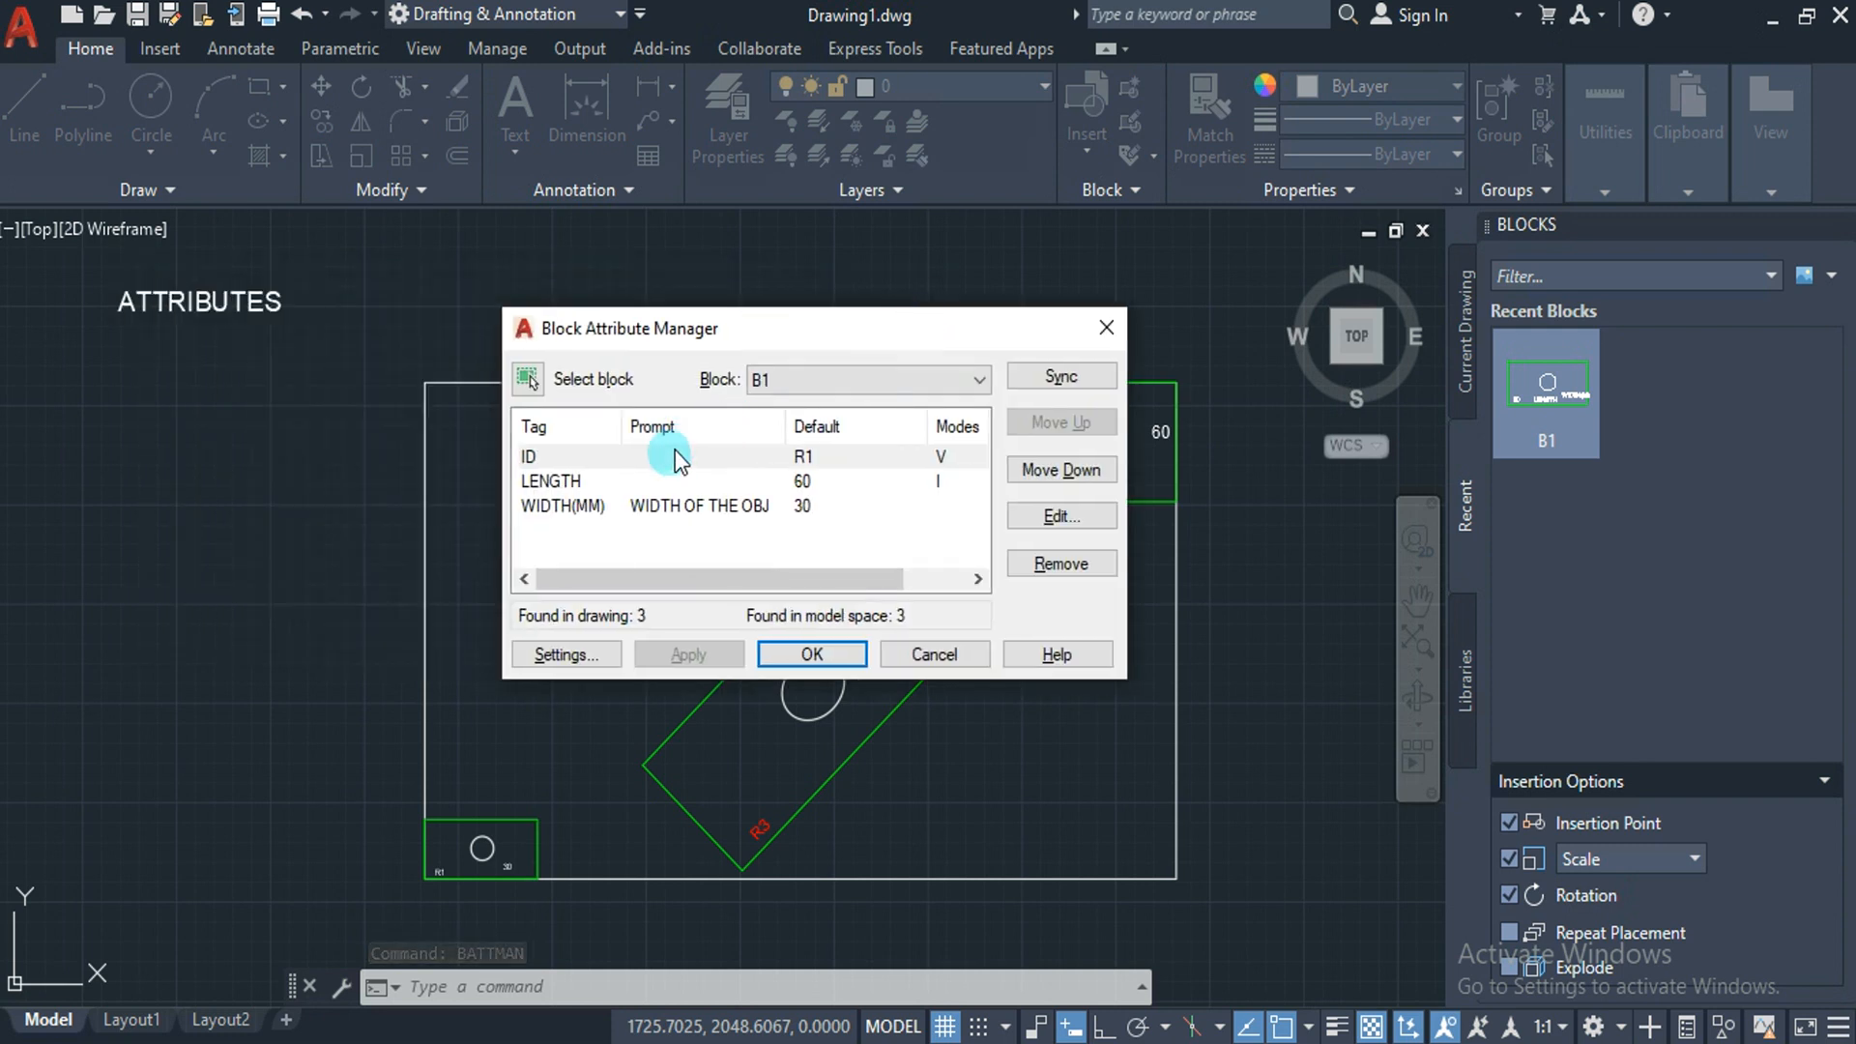
left_click(808, 379)
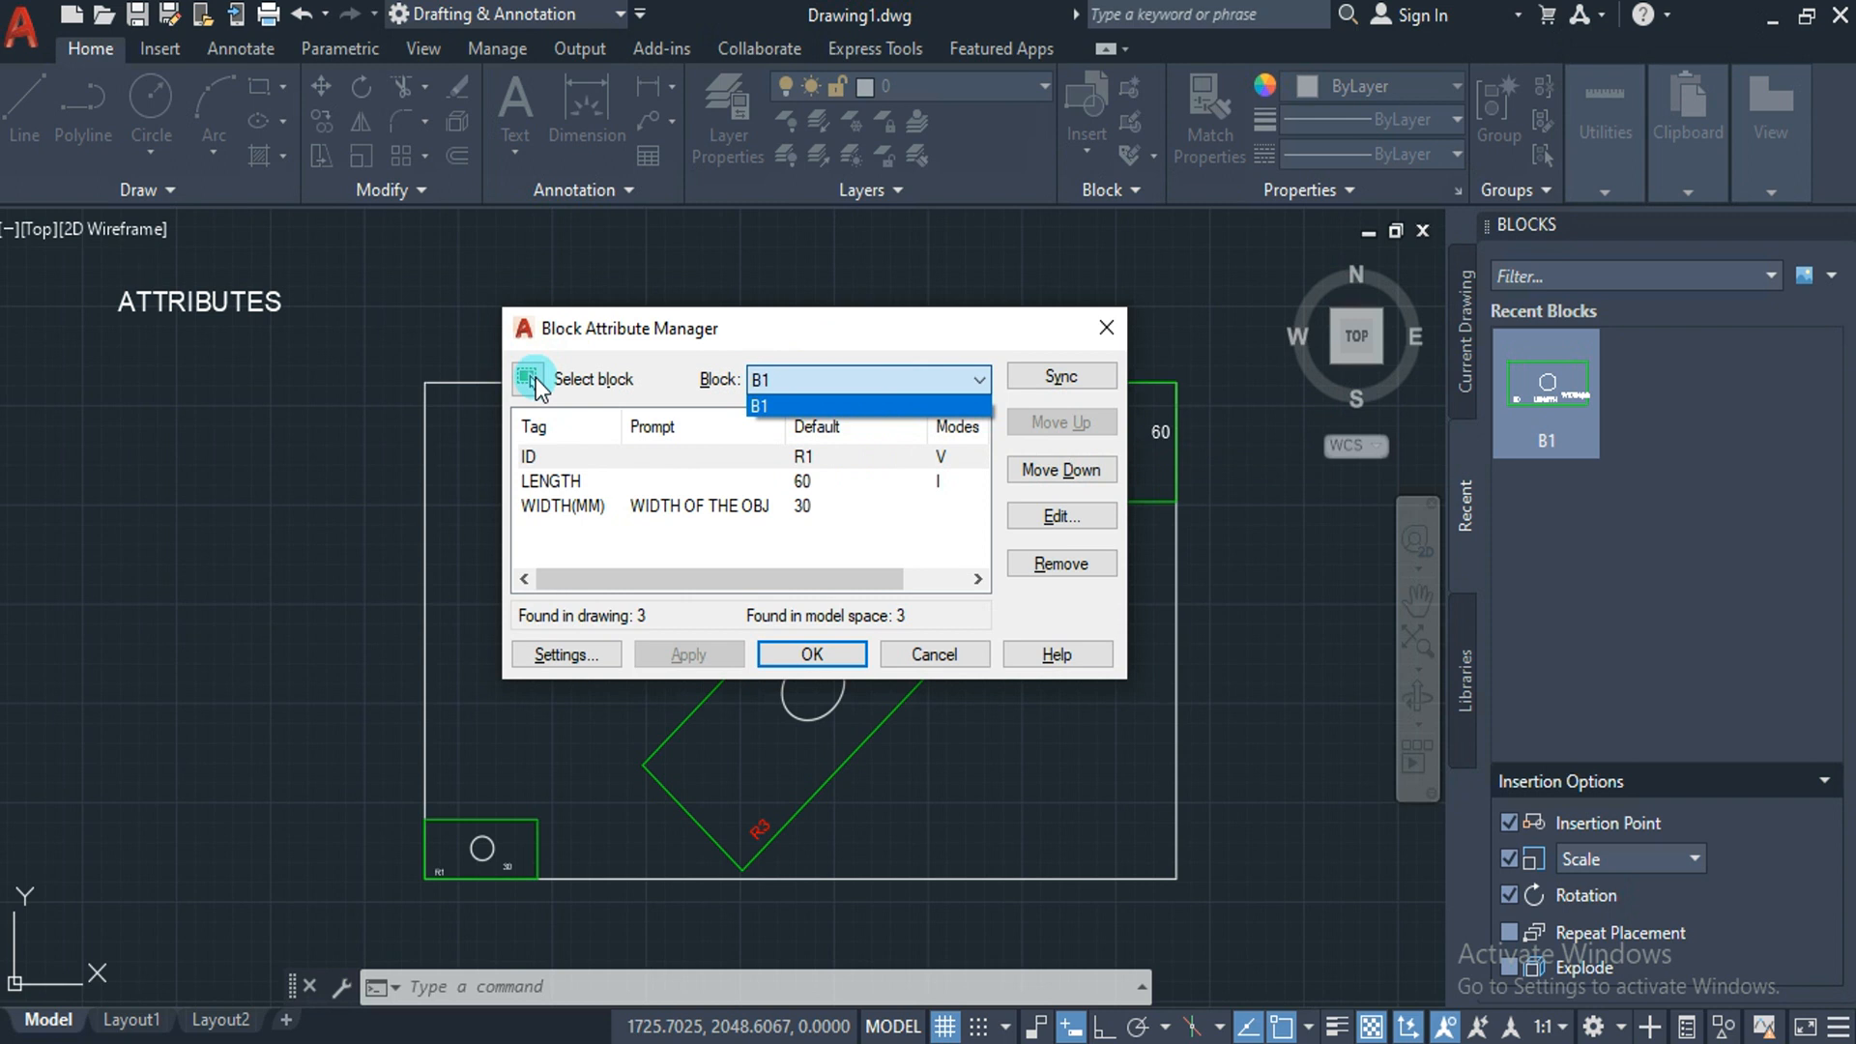
left_click(578, 471)
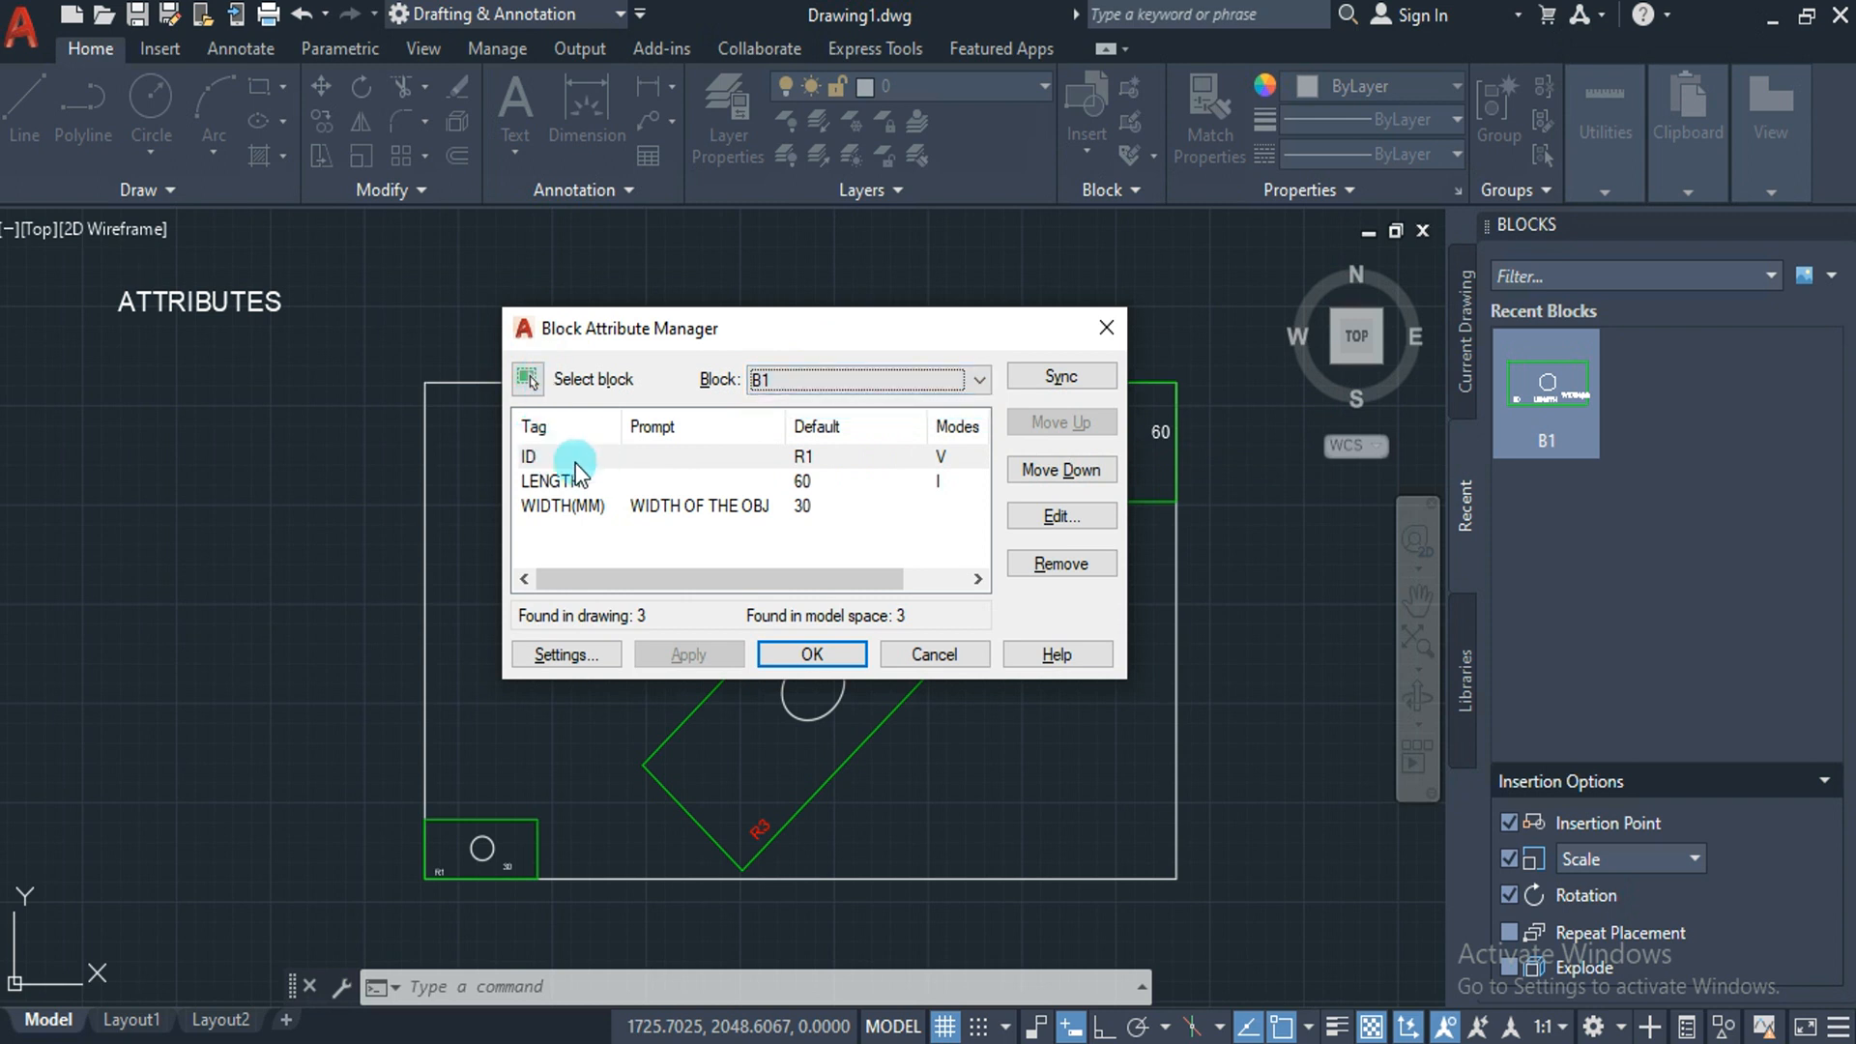
Open block B1's ID attribute for editing and turn off its Verify mode.
left_click(519, 451)
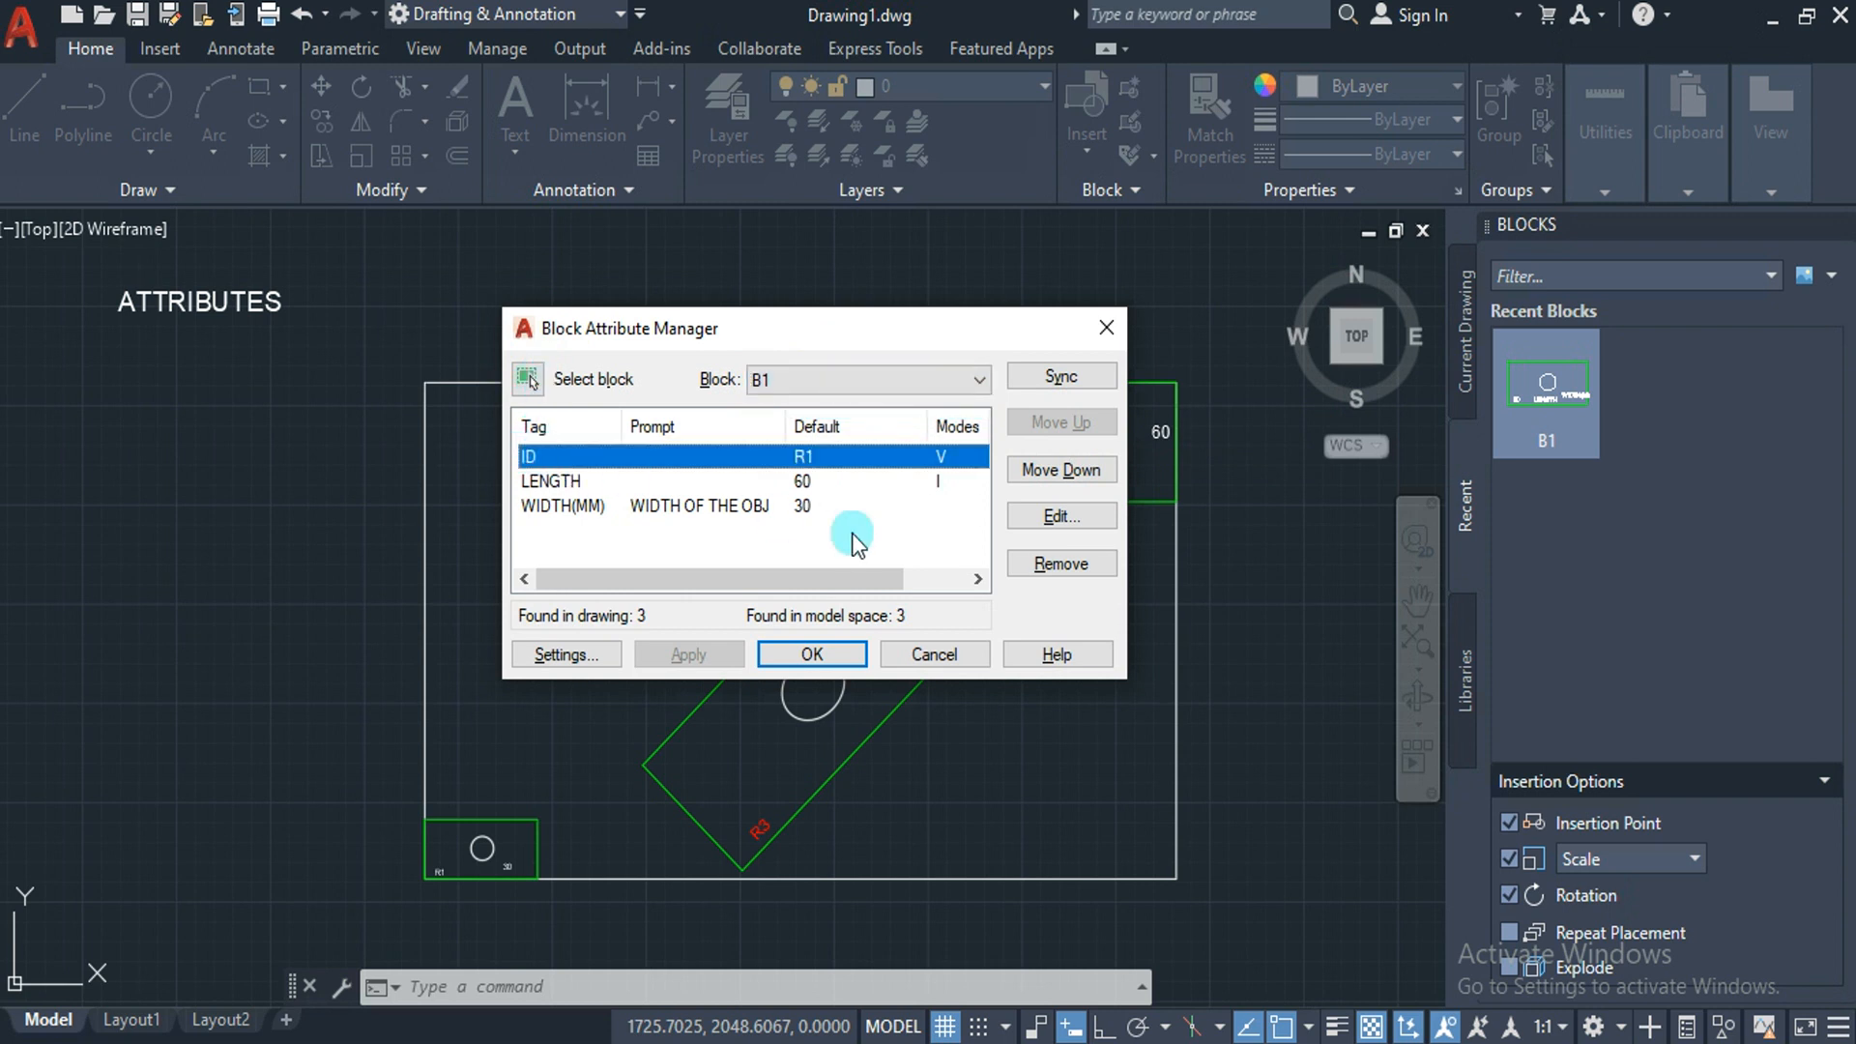
left_click(1040, 514)
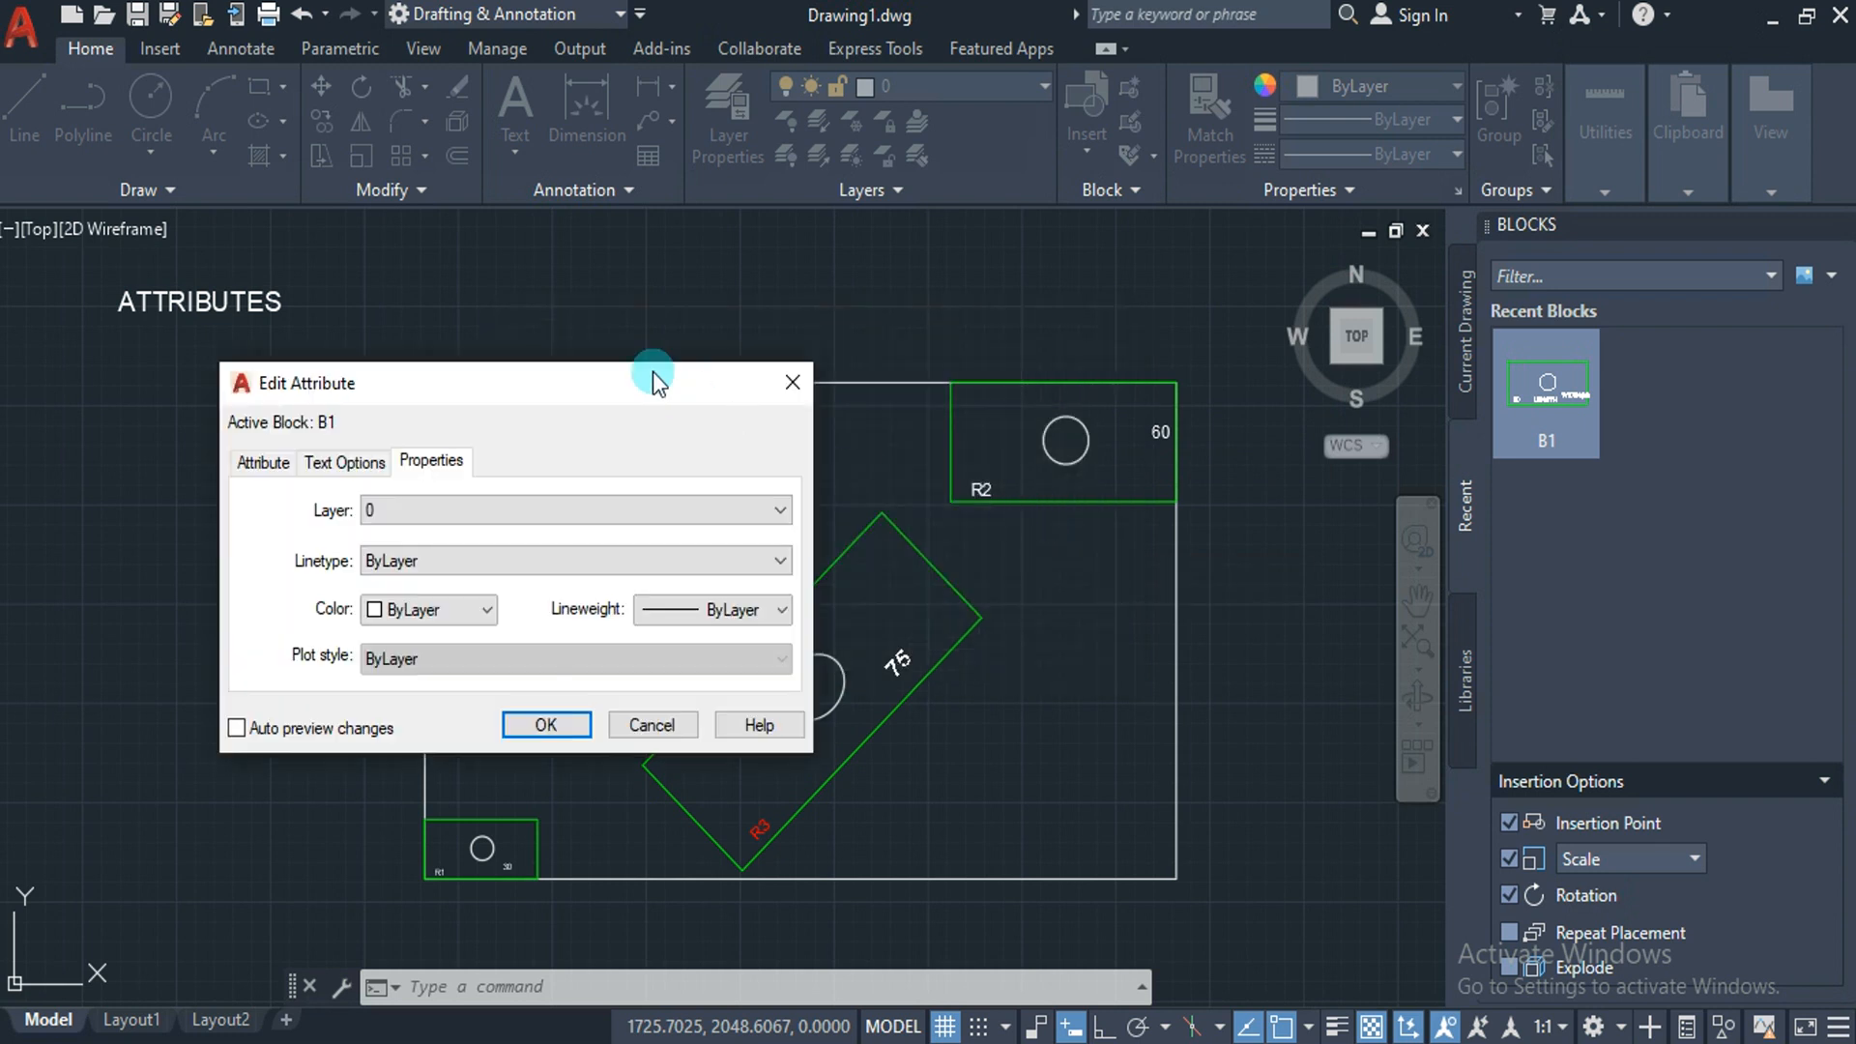
mouse_move(652, 372)
left_mouse_down()
mouse_move(1073, 403)
mouse_move(991, 363)
left_mouse_up()
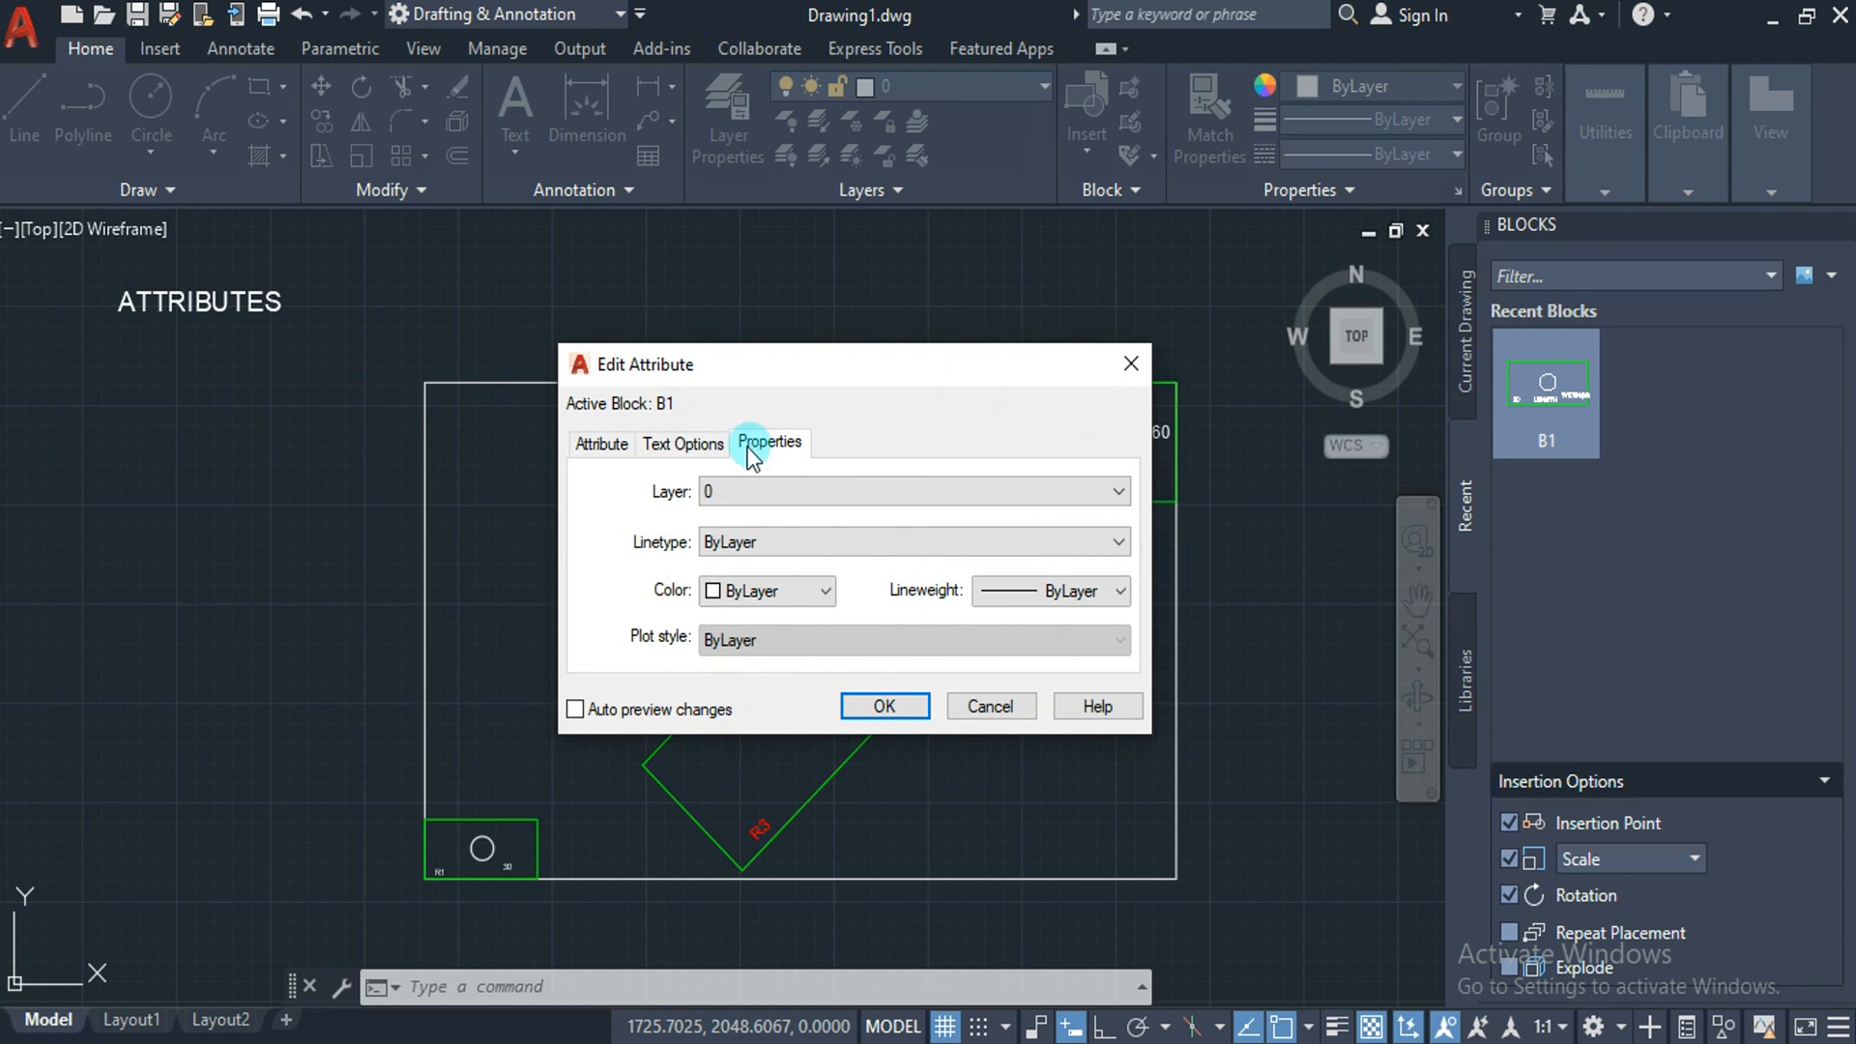
left_click(605, 444)
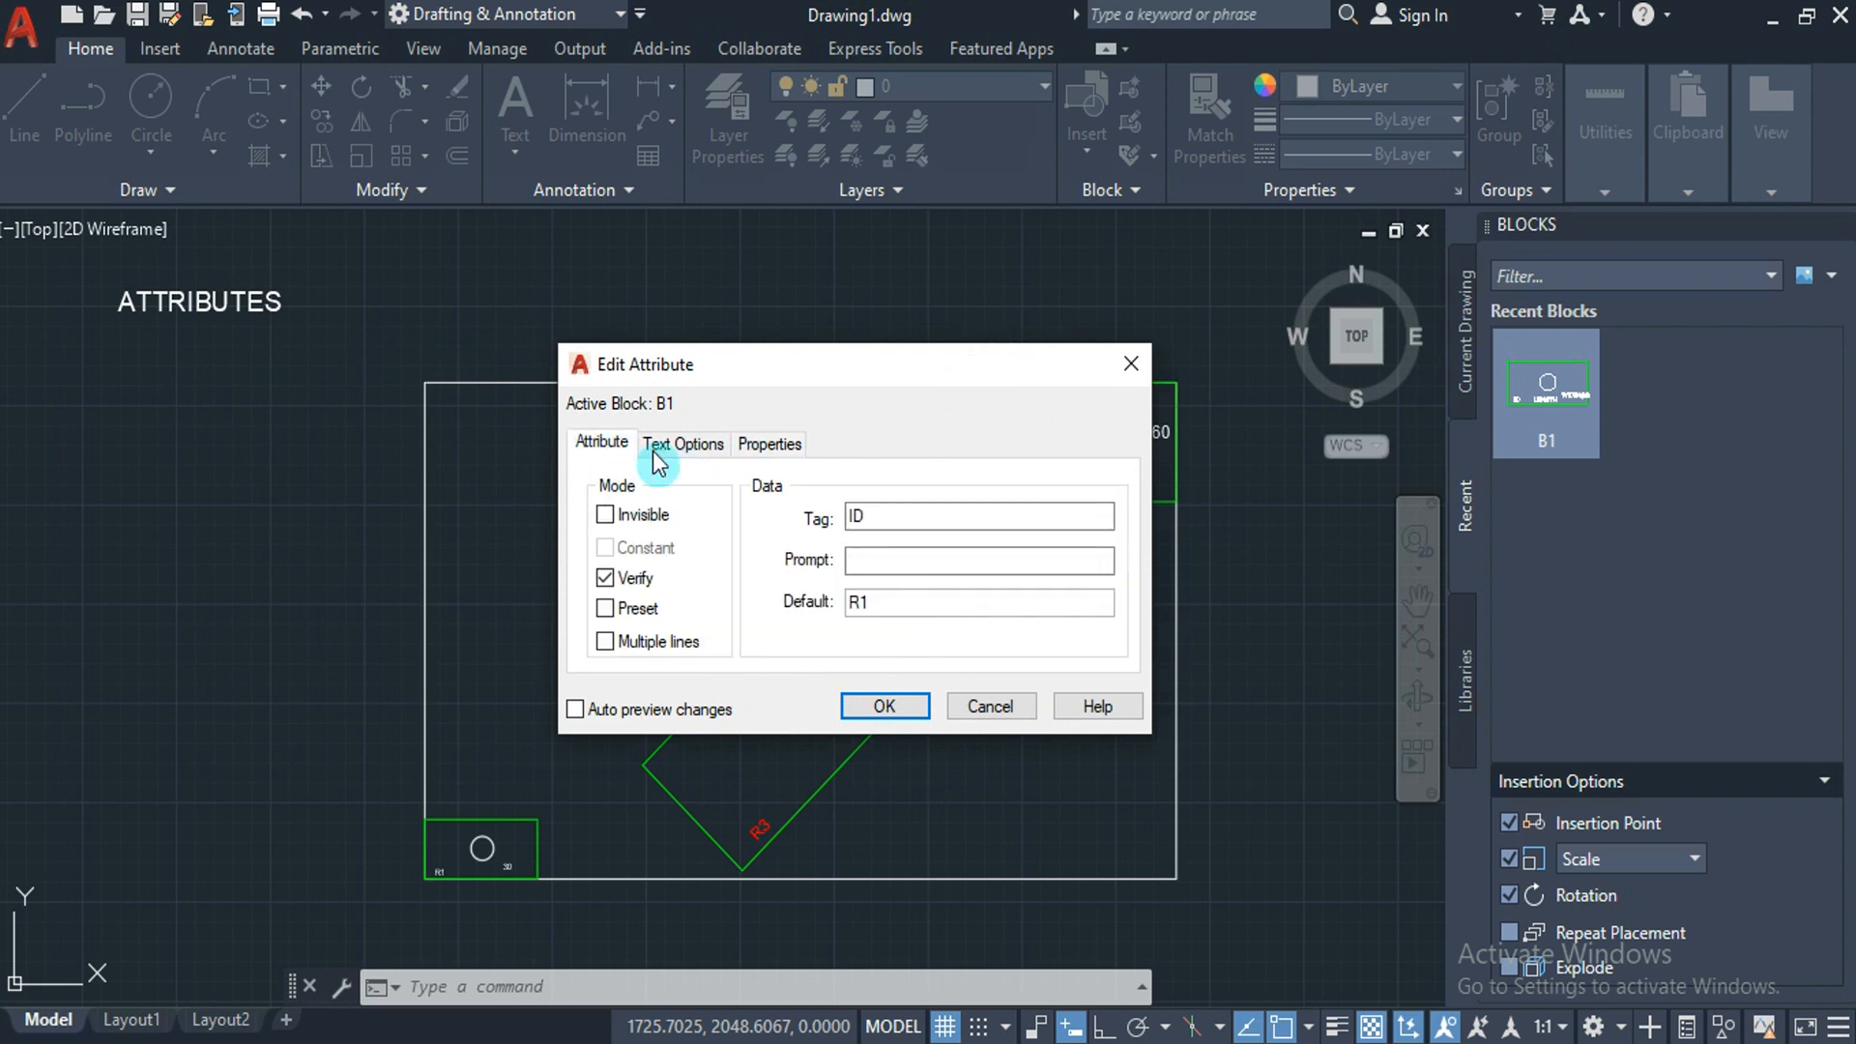
left_click(619, 520)
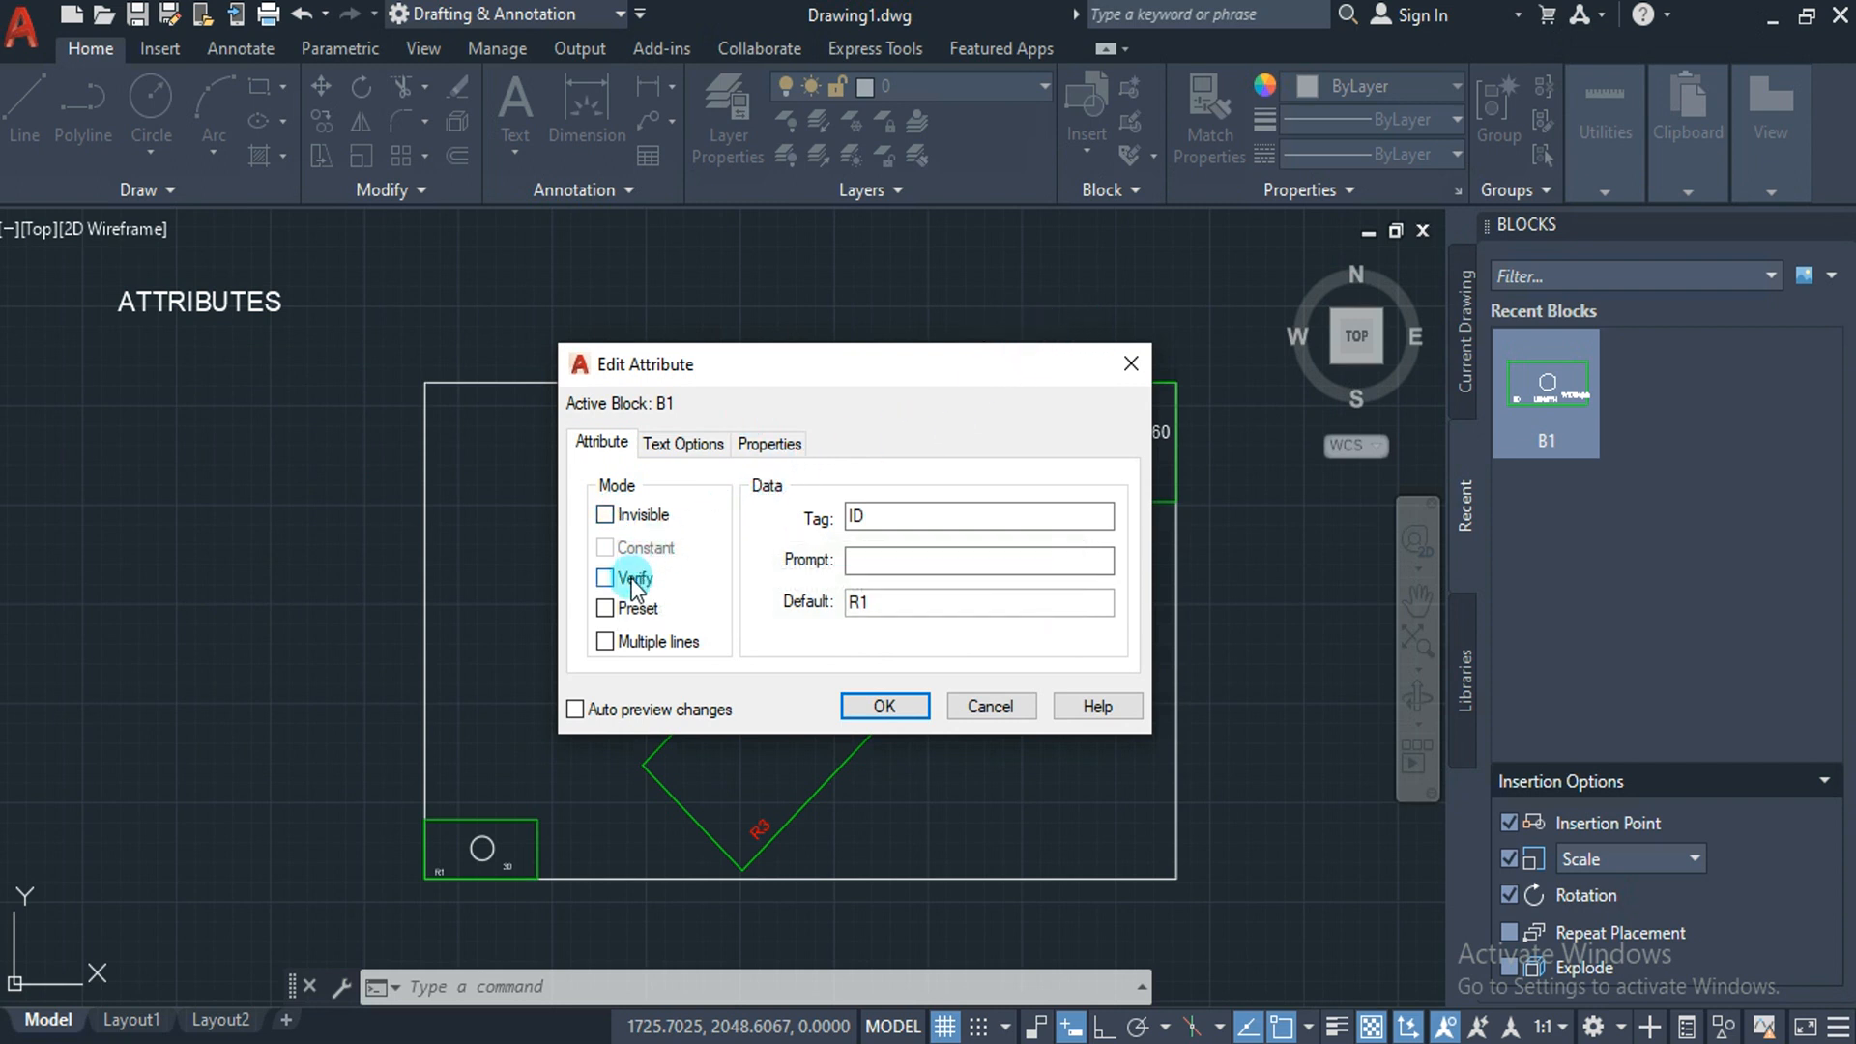
Set the ID attribute's text height to 5 and its colour to Red, and apply the changes to block B1.
left_click(681, 444)
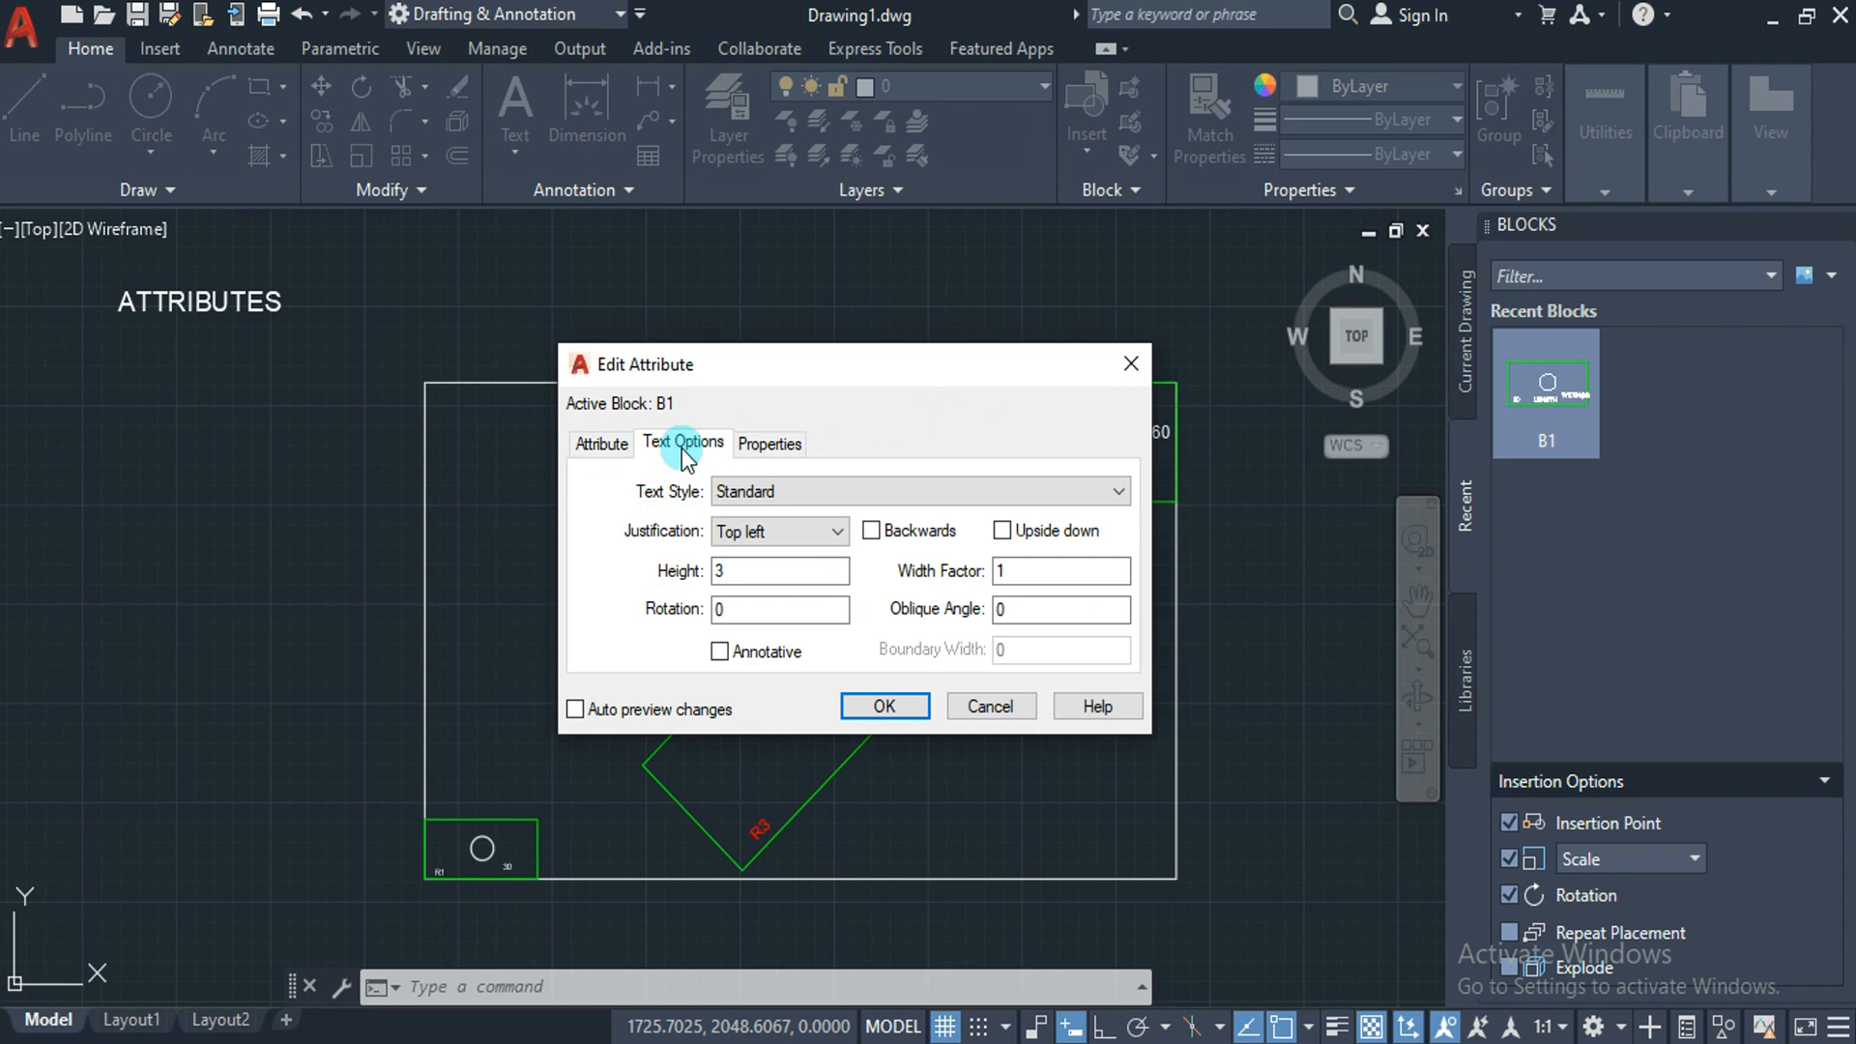
double_click(747, 572)
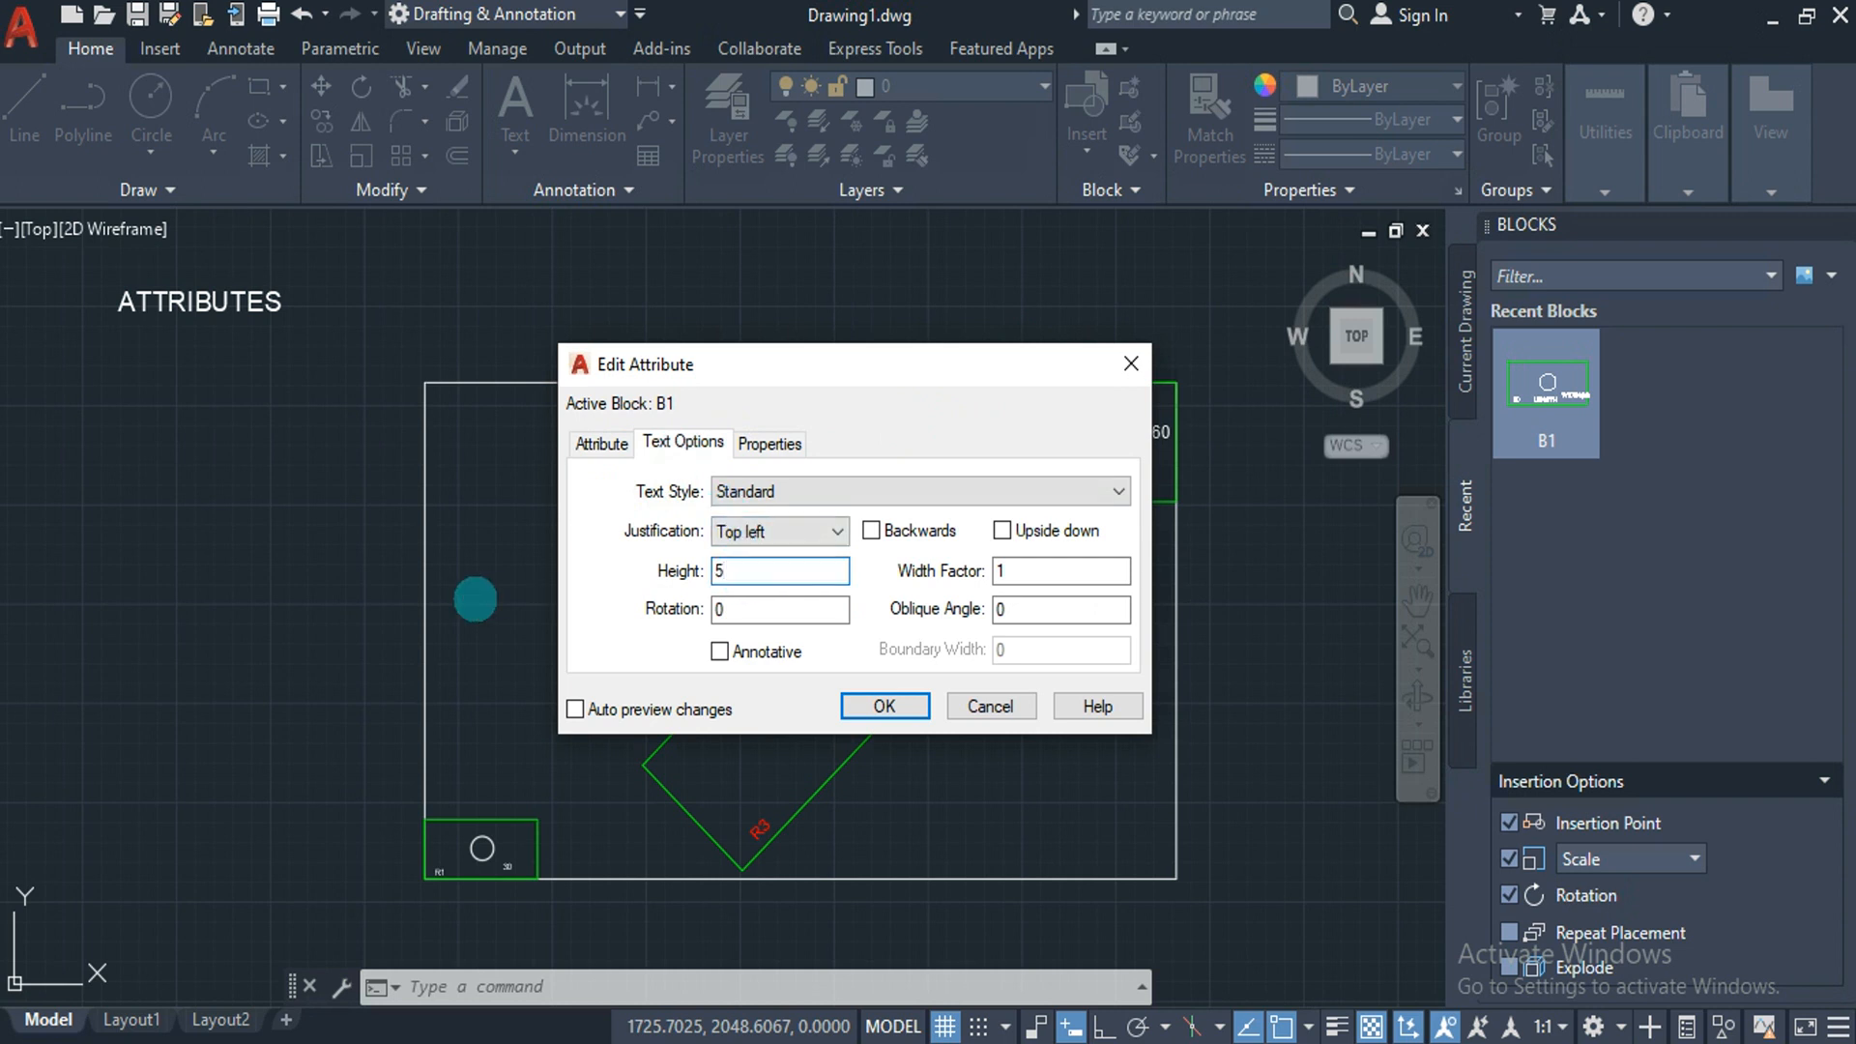
left_click(770, 442)
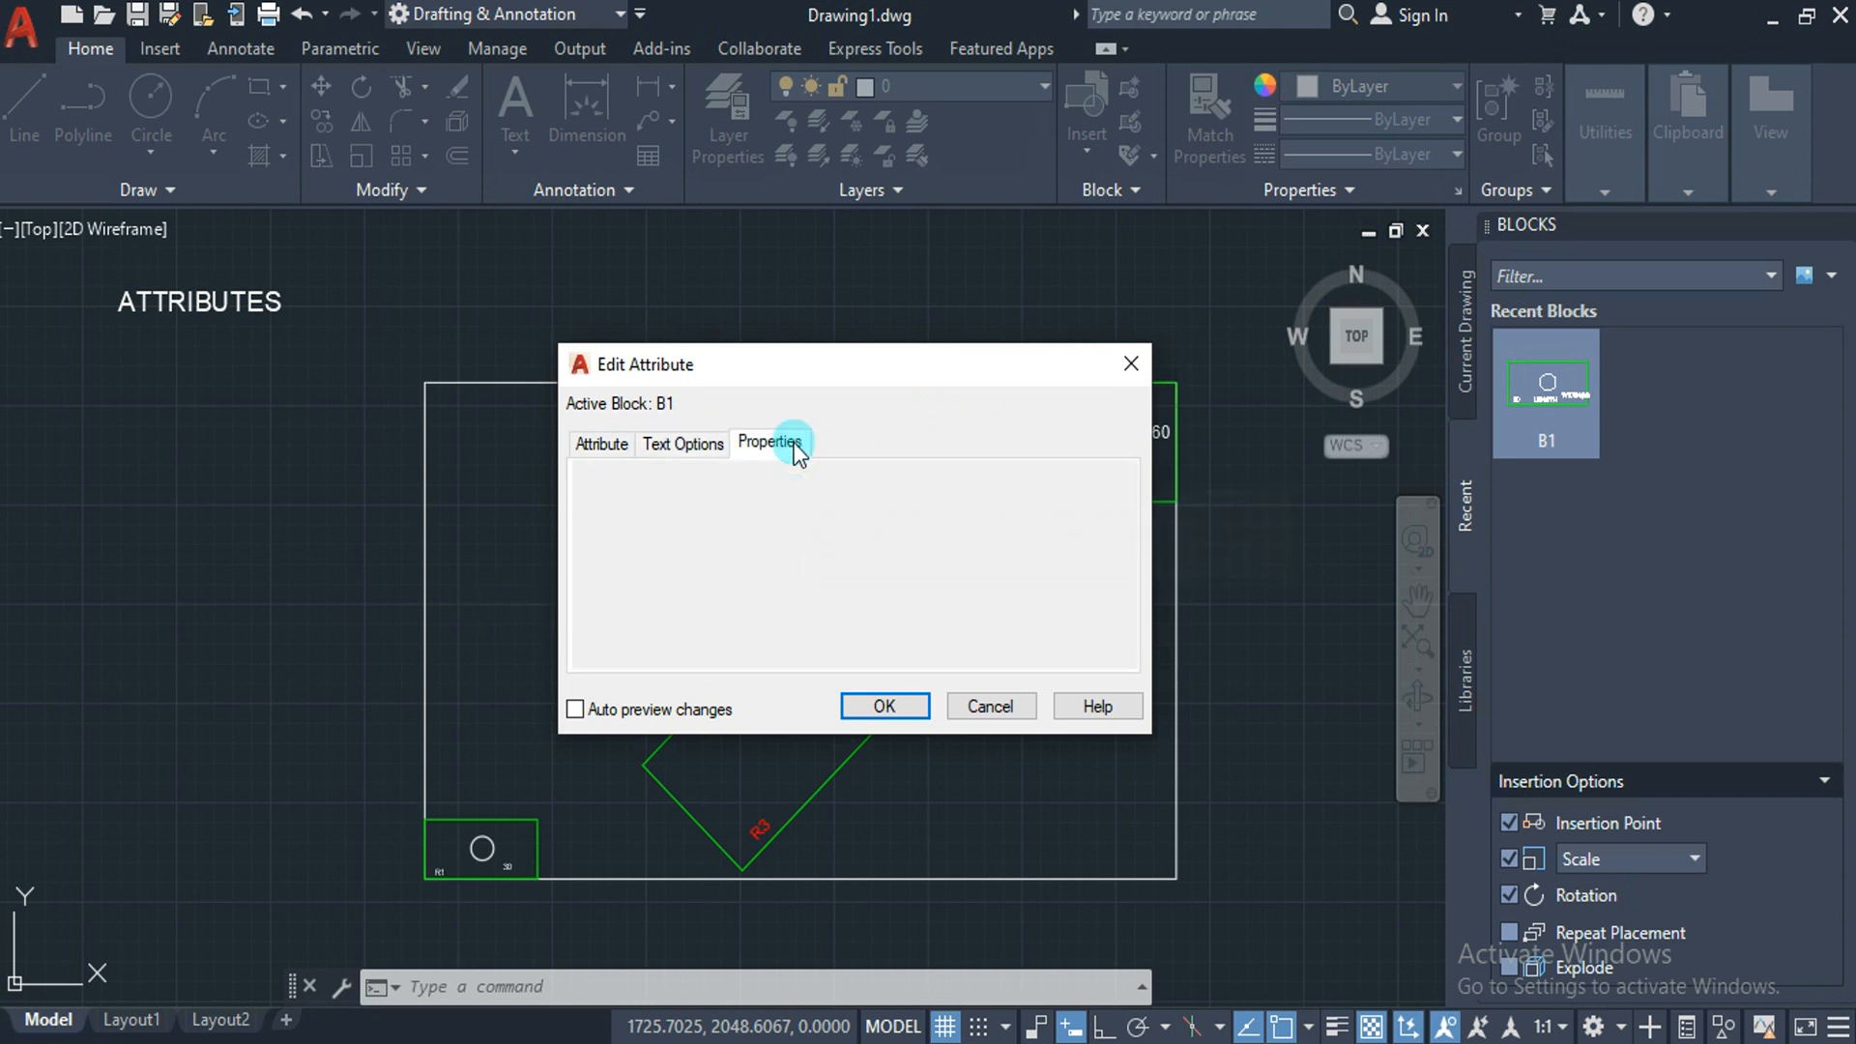
left_click(774, 592)
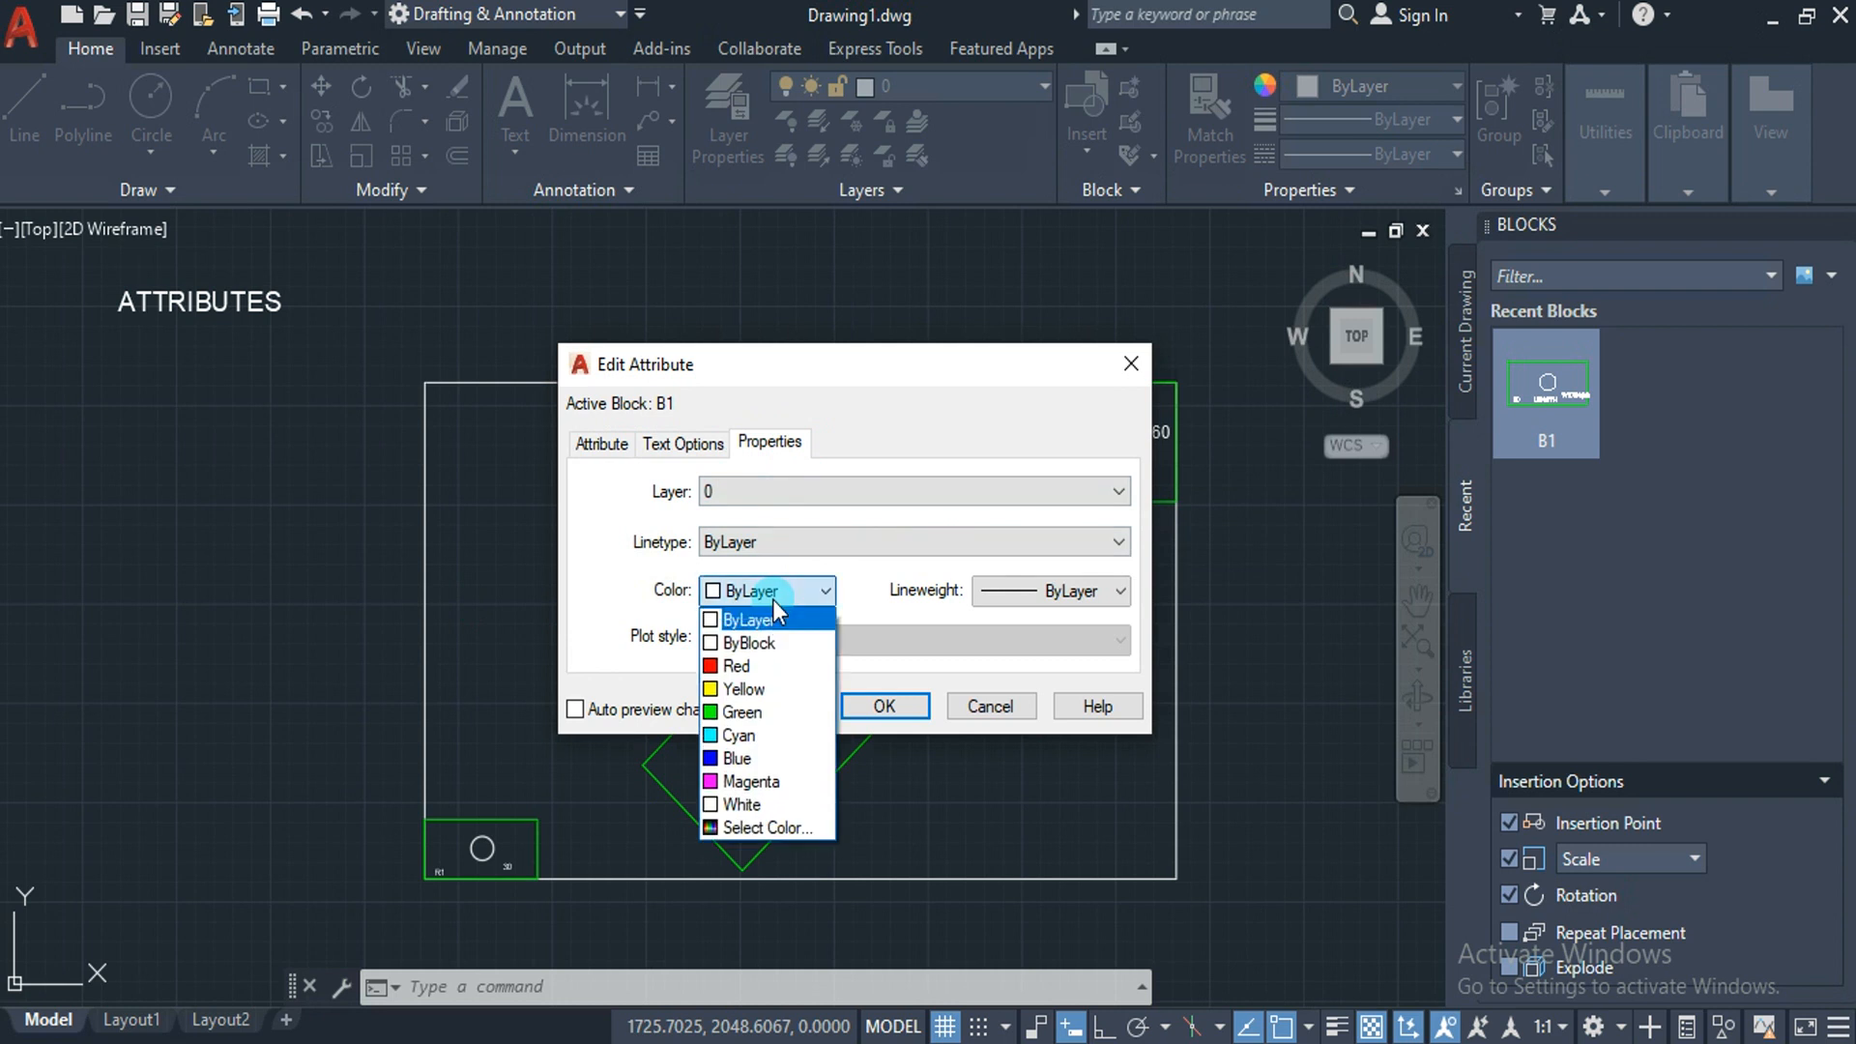
left_click(742, 676)
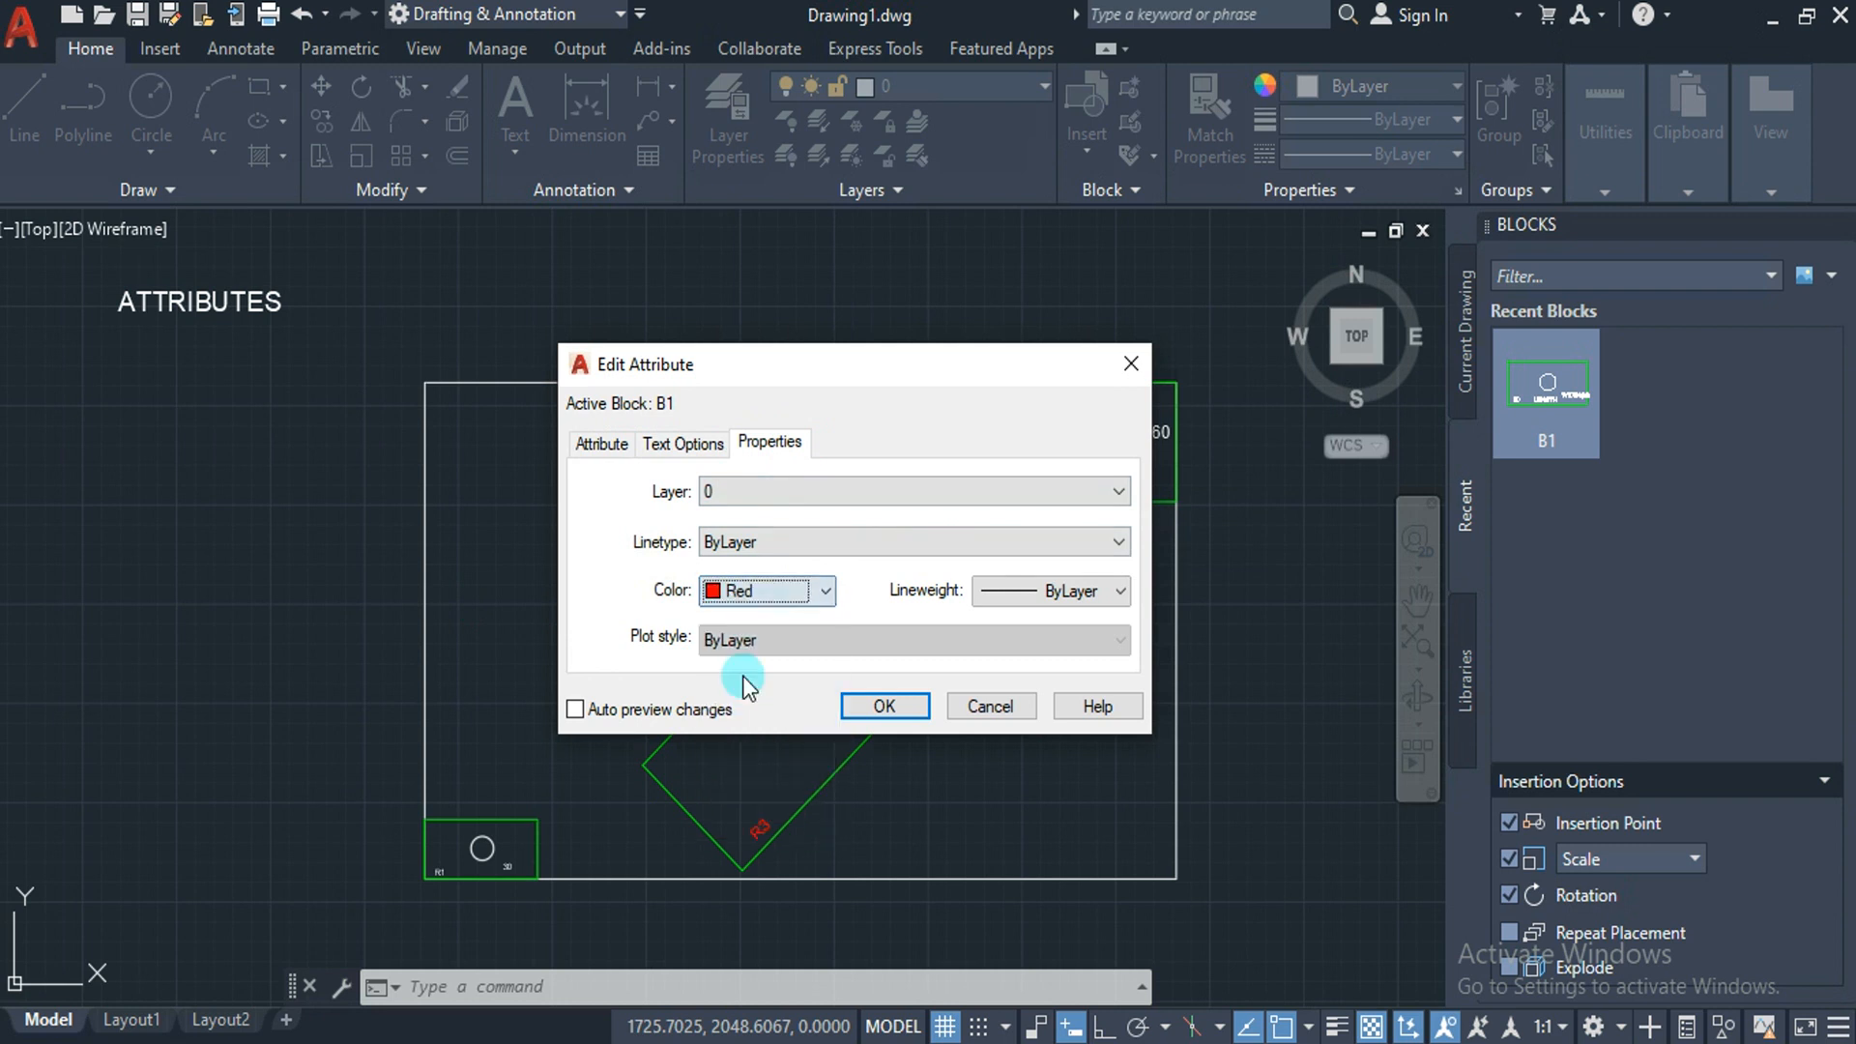
left_click(914, 704)
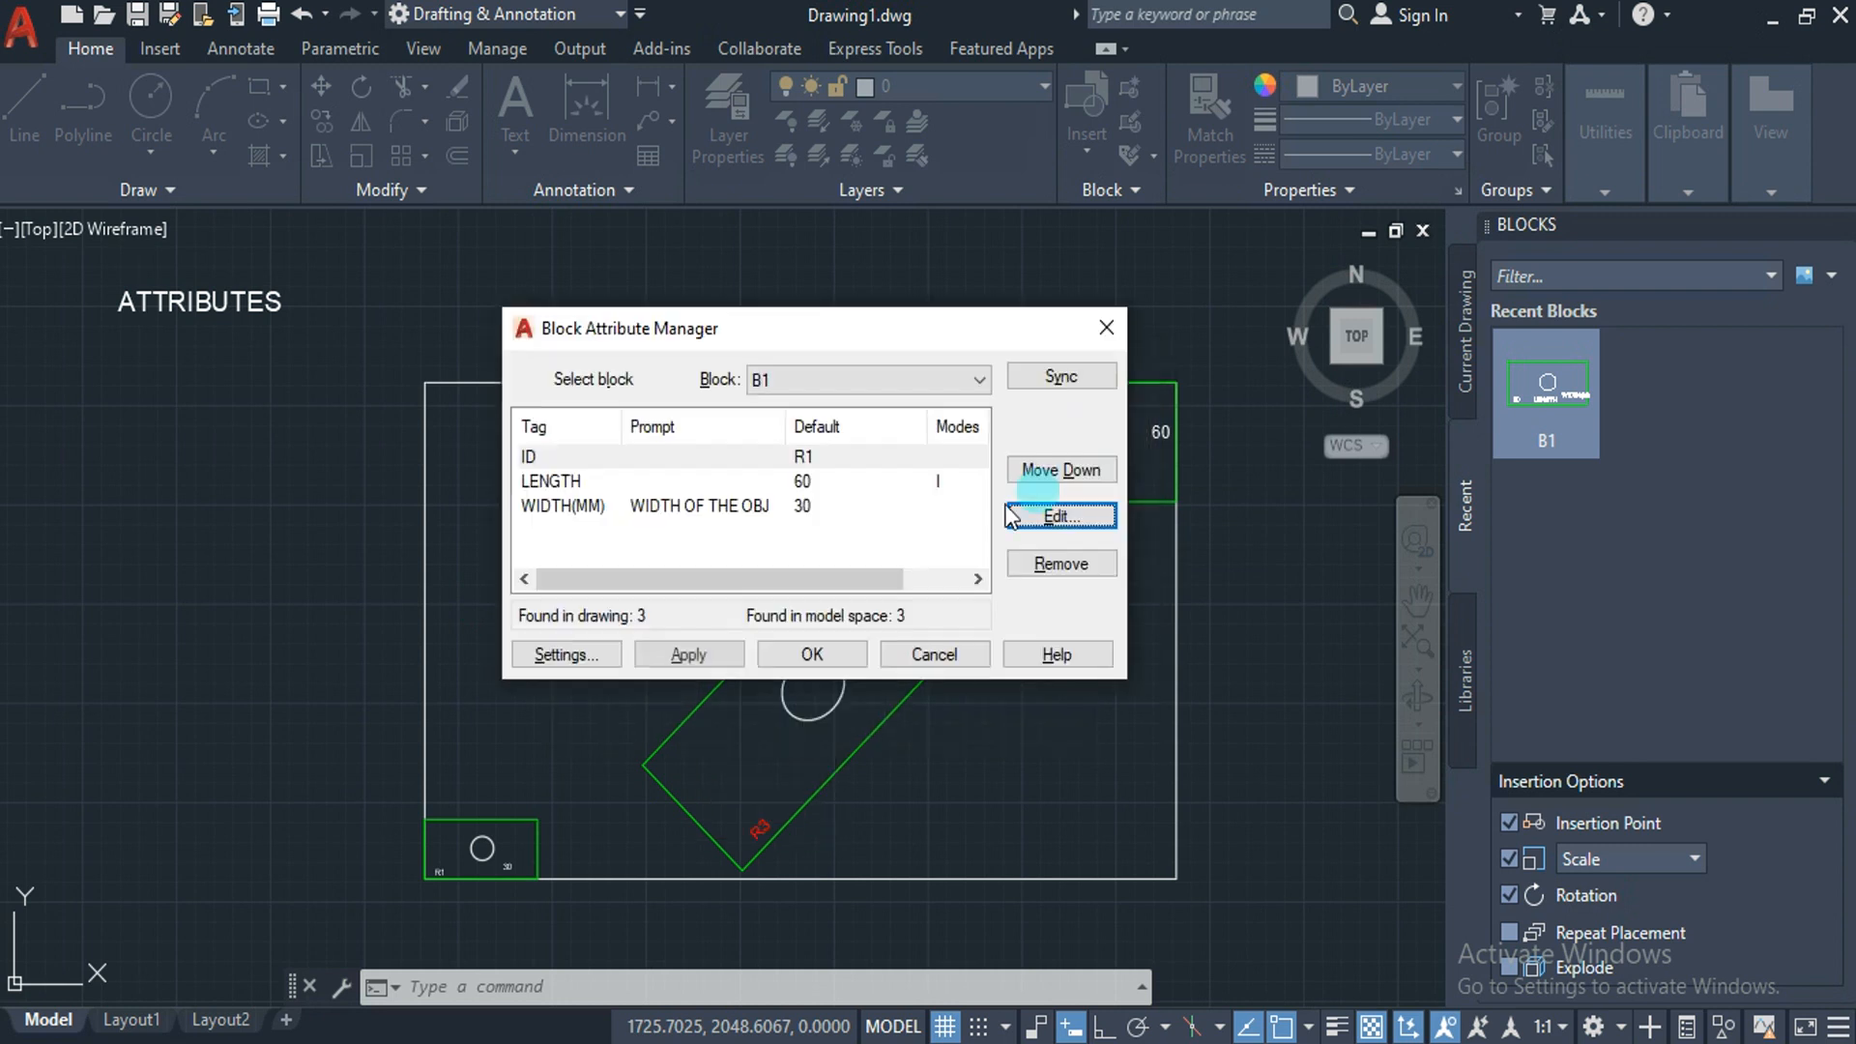
left_click(717, 661)
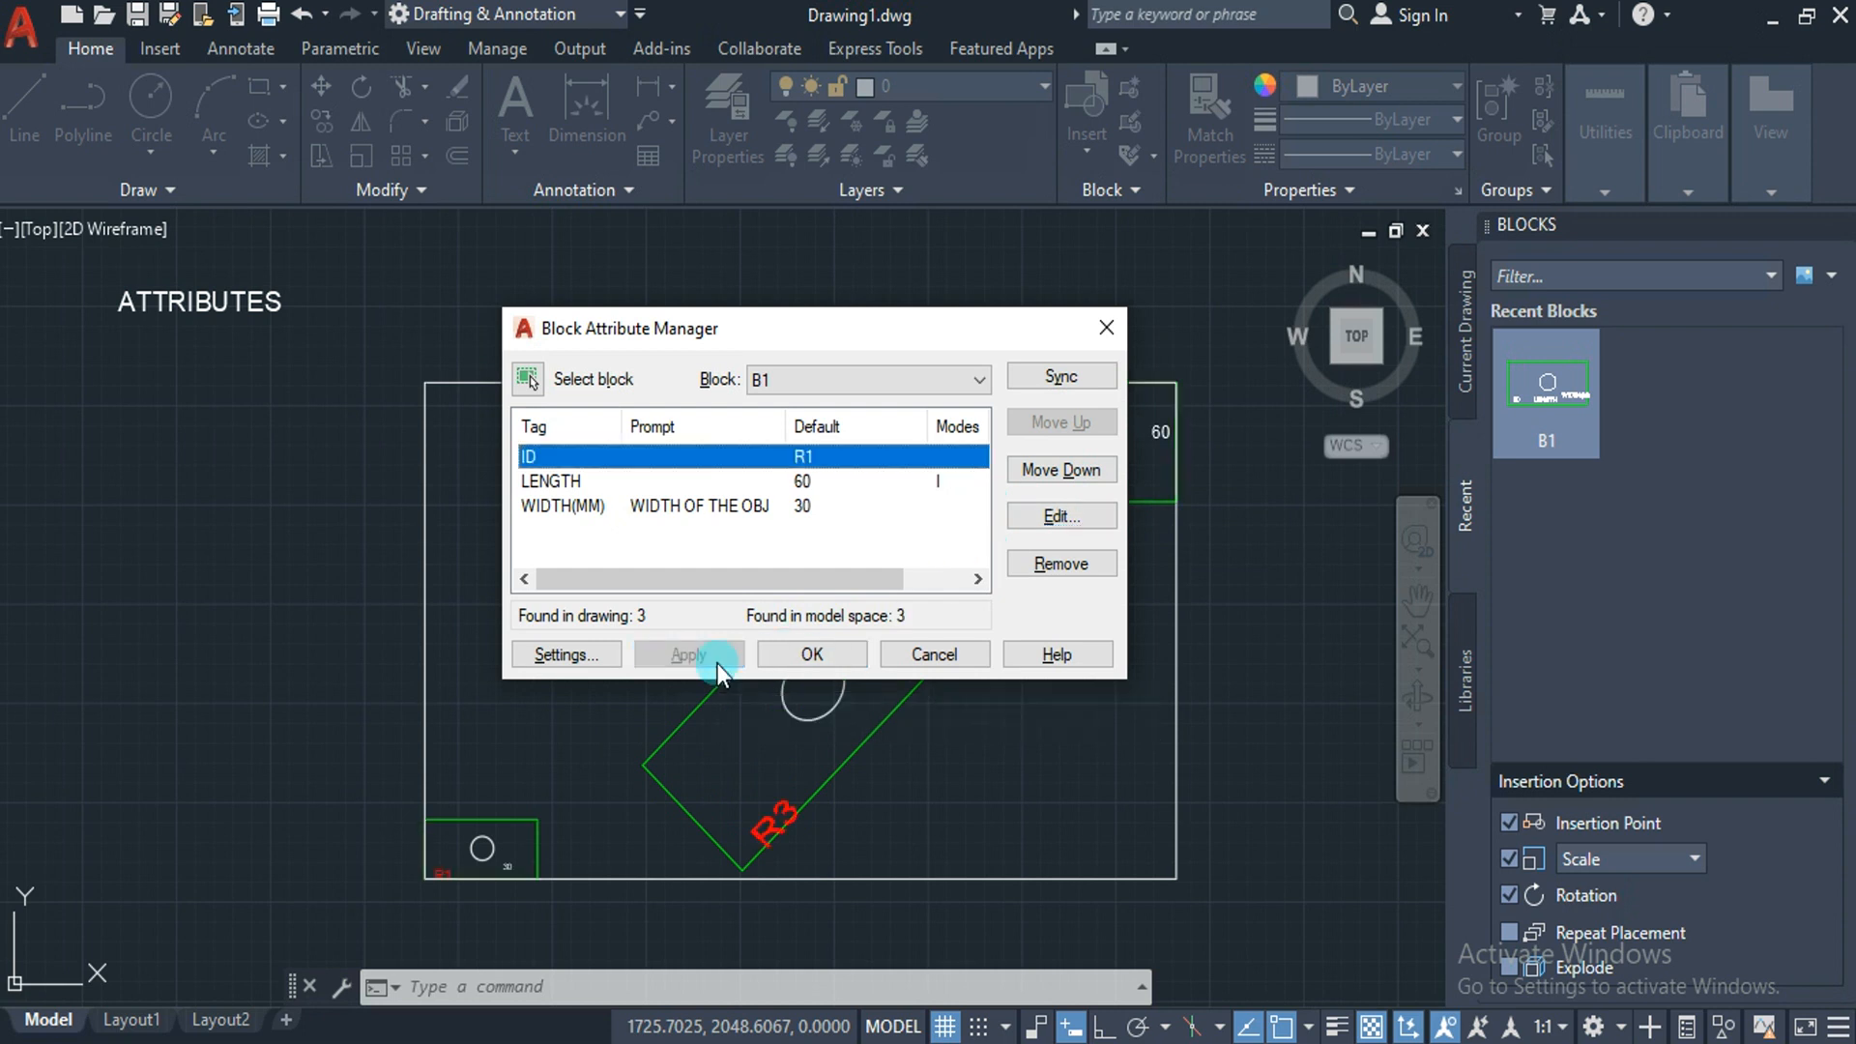
Make block B1's WIDTH(MM) attribute Invisible, apply the change and close the Block Attribute Manager.
left_click_drag(729, 339, 507, 328)
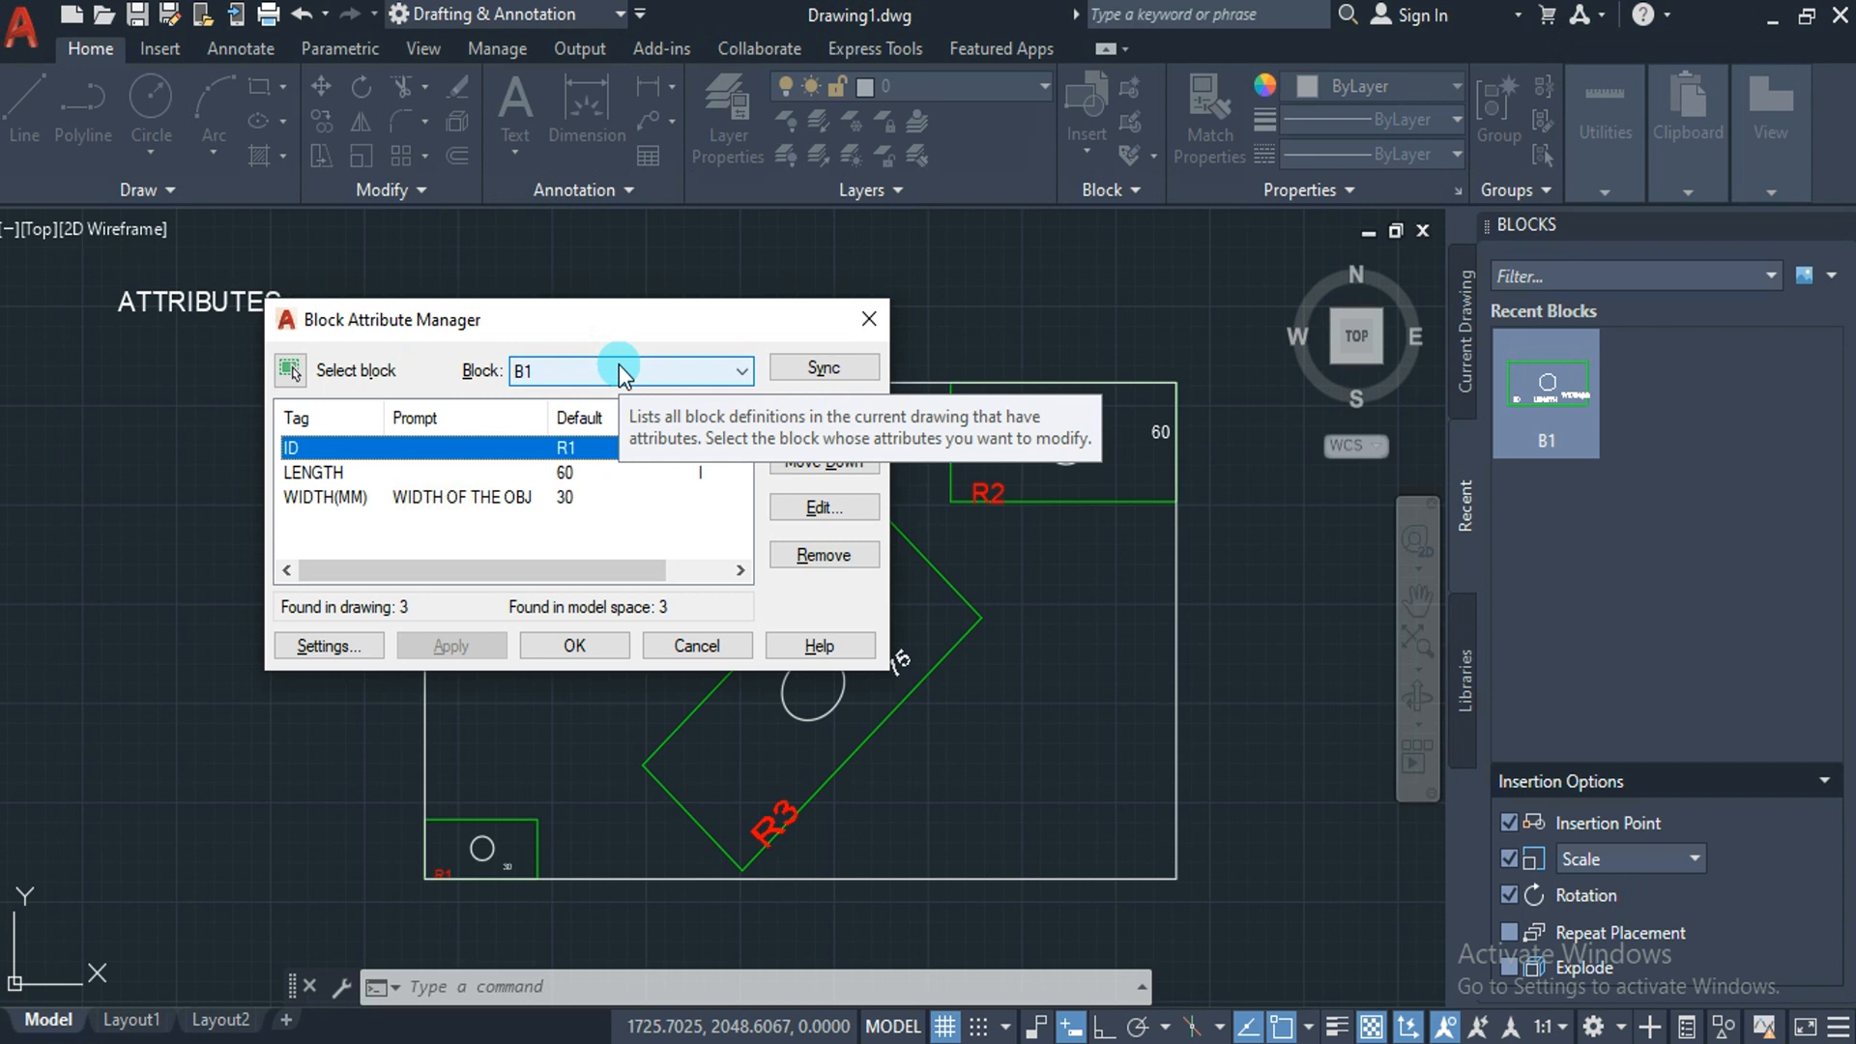
left_click_drag(616, 317, 669, 331)
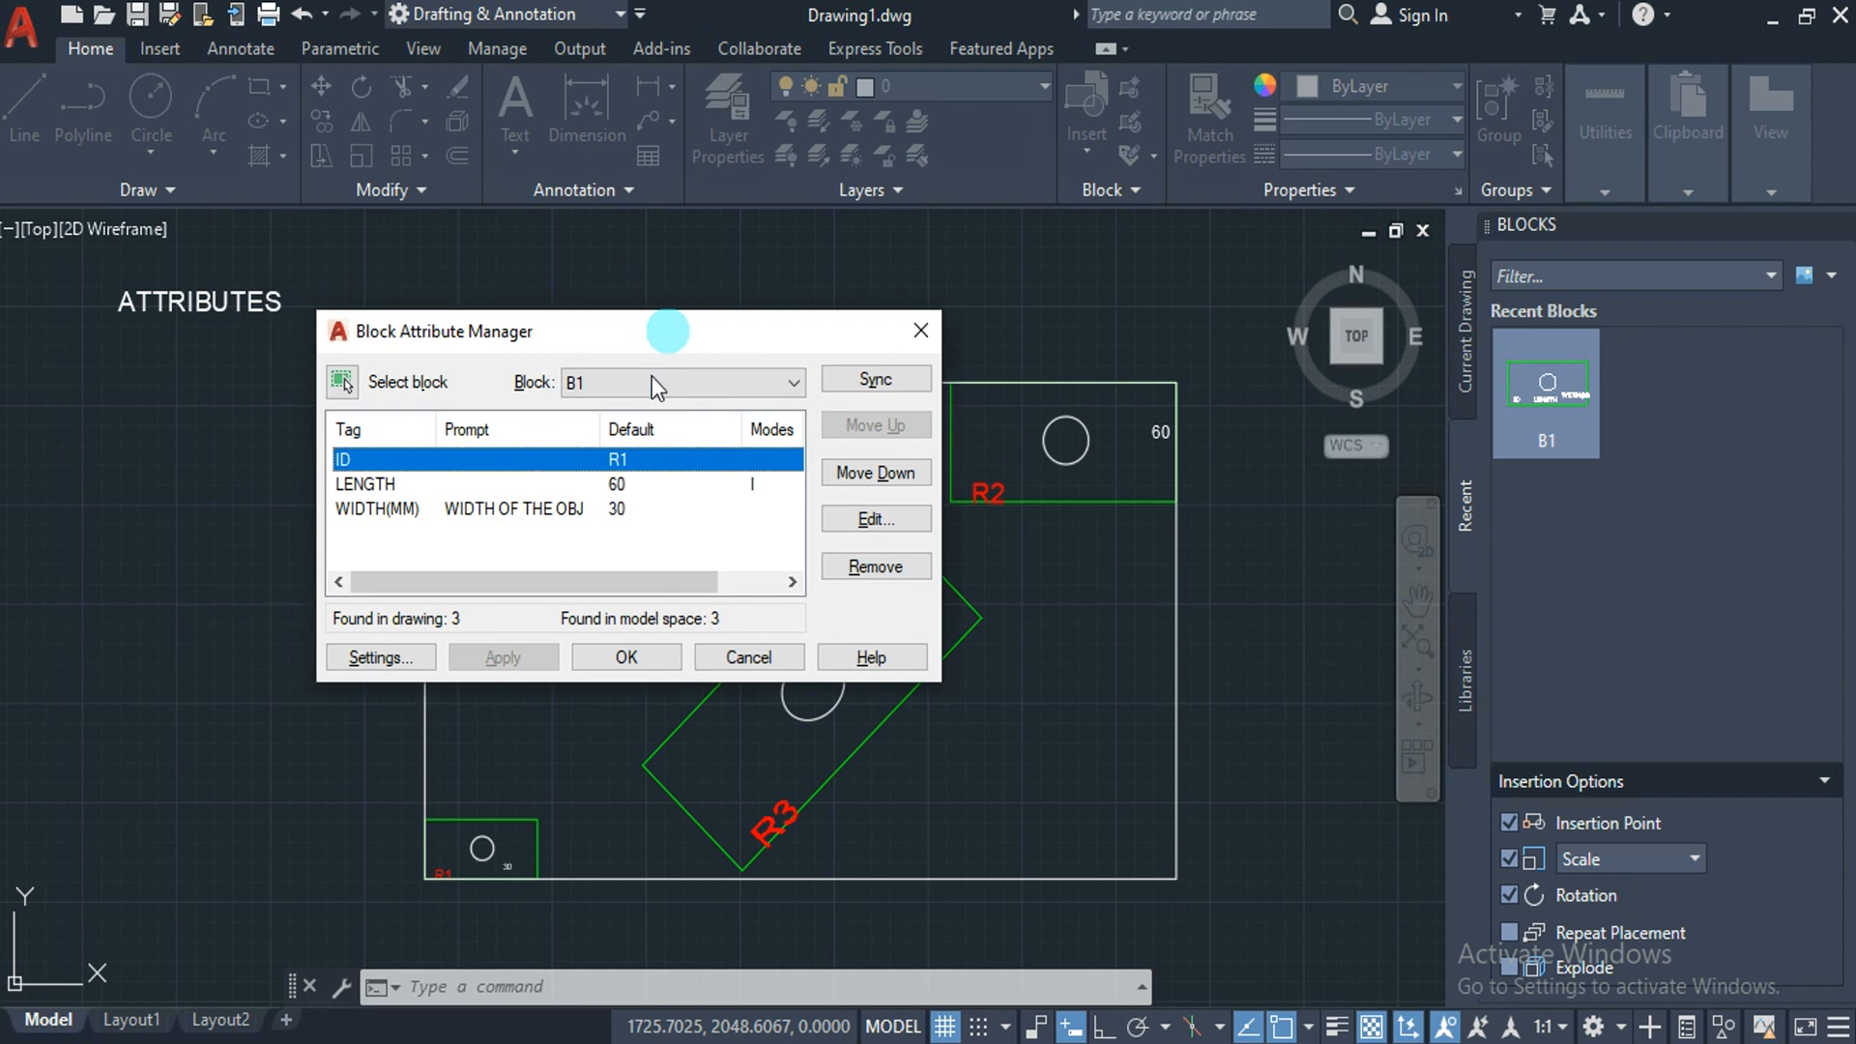
left_click(553, 505)
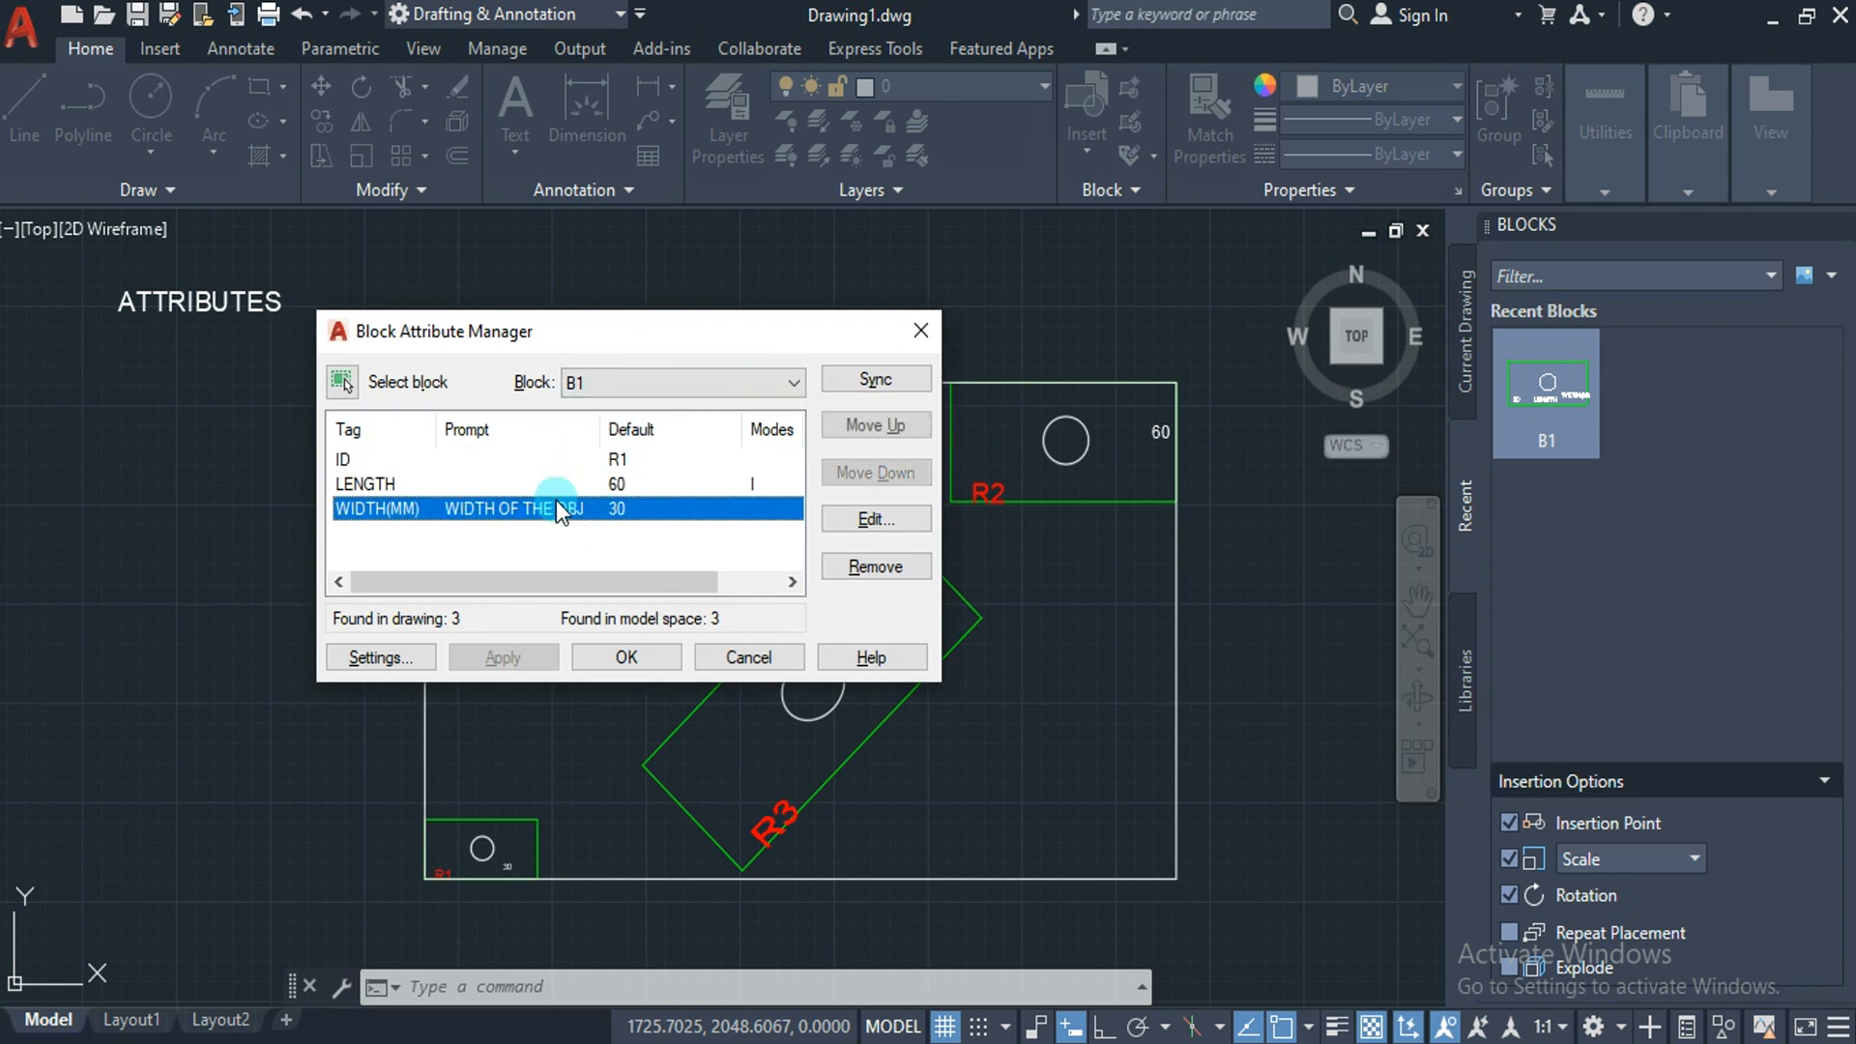
left_click(848, 524)
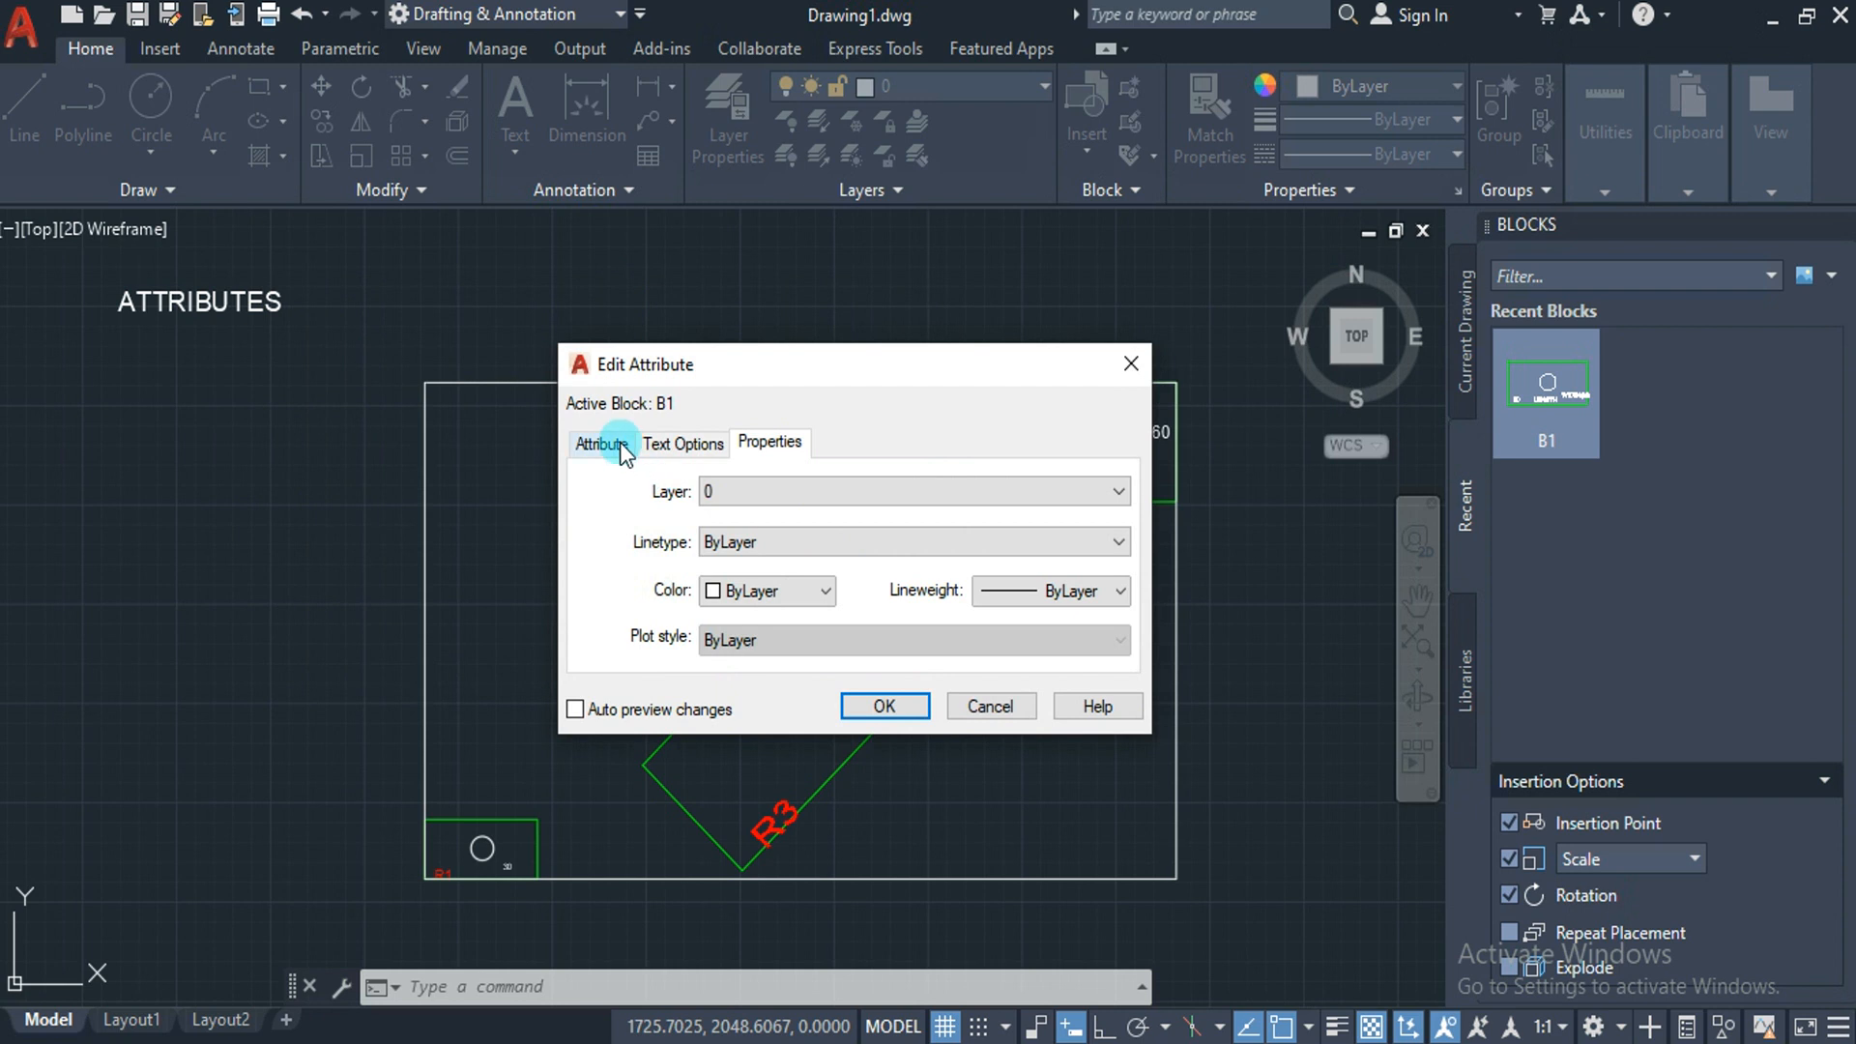
left_click(607, 441)
left_click(631, 520)
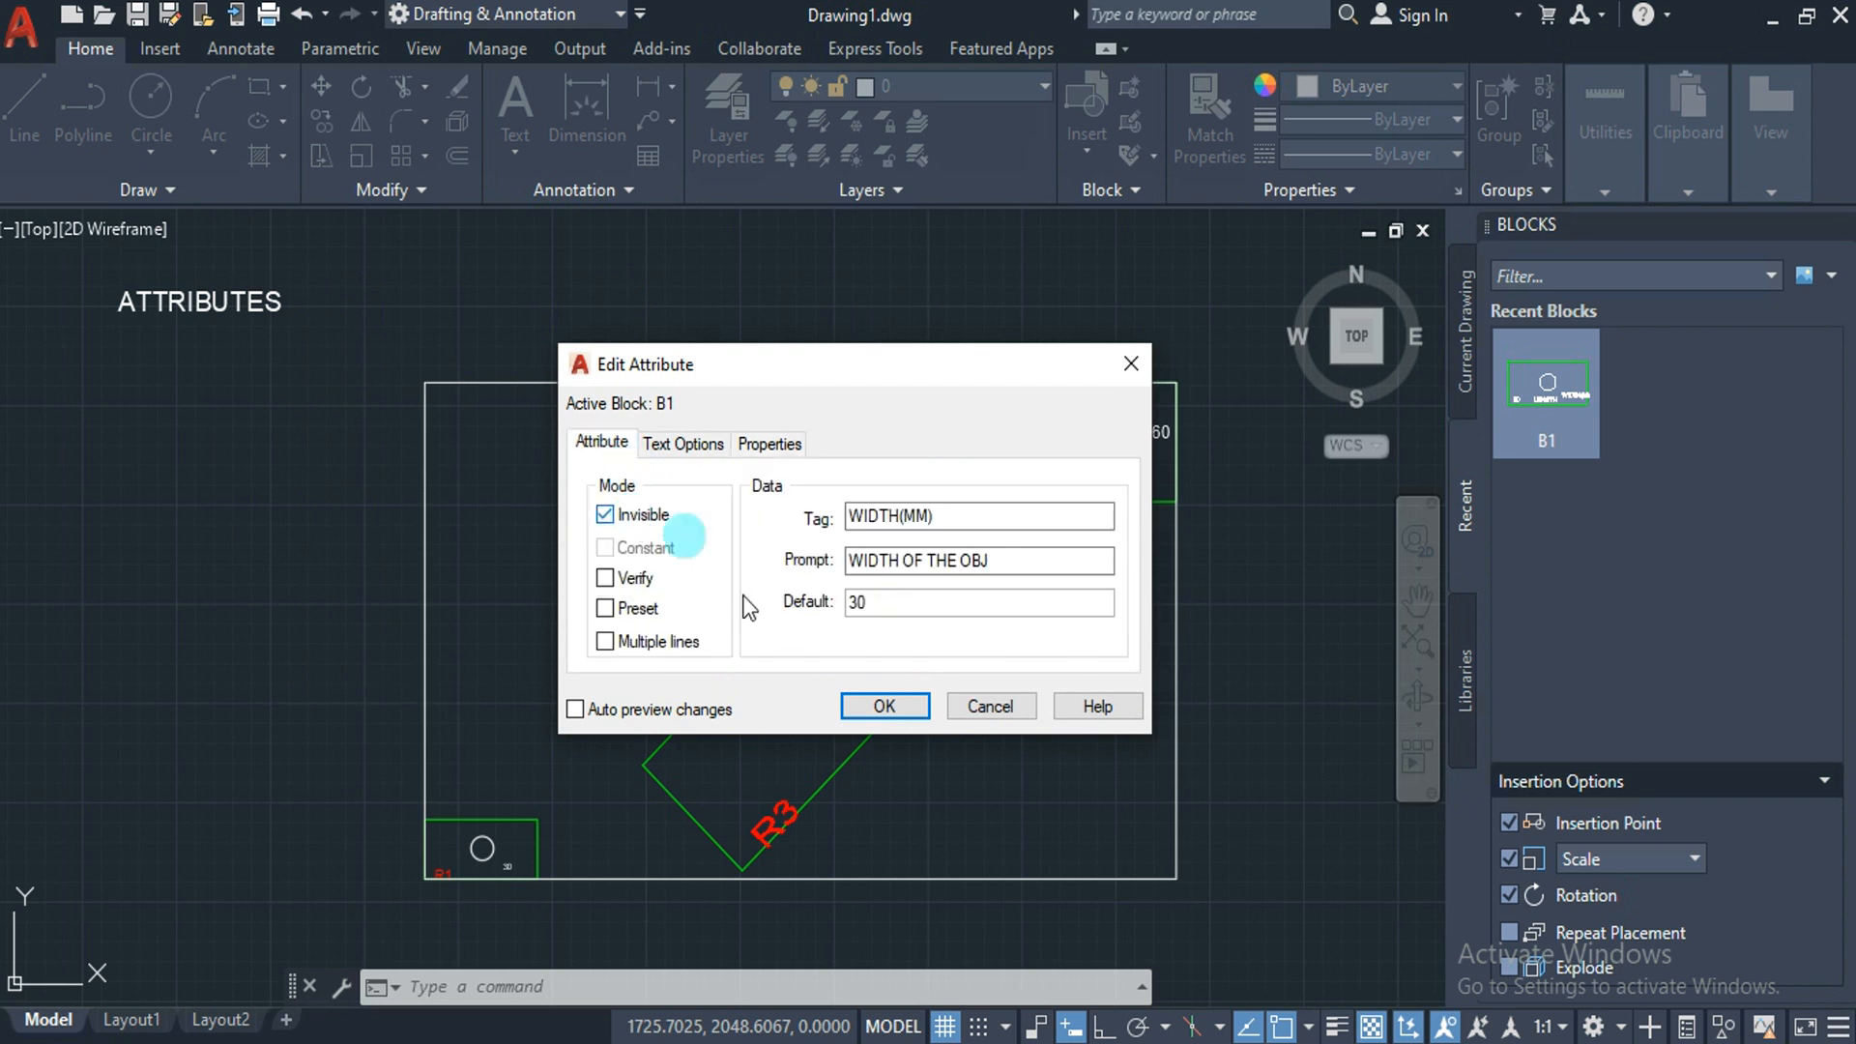
left_click(884, 705)
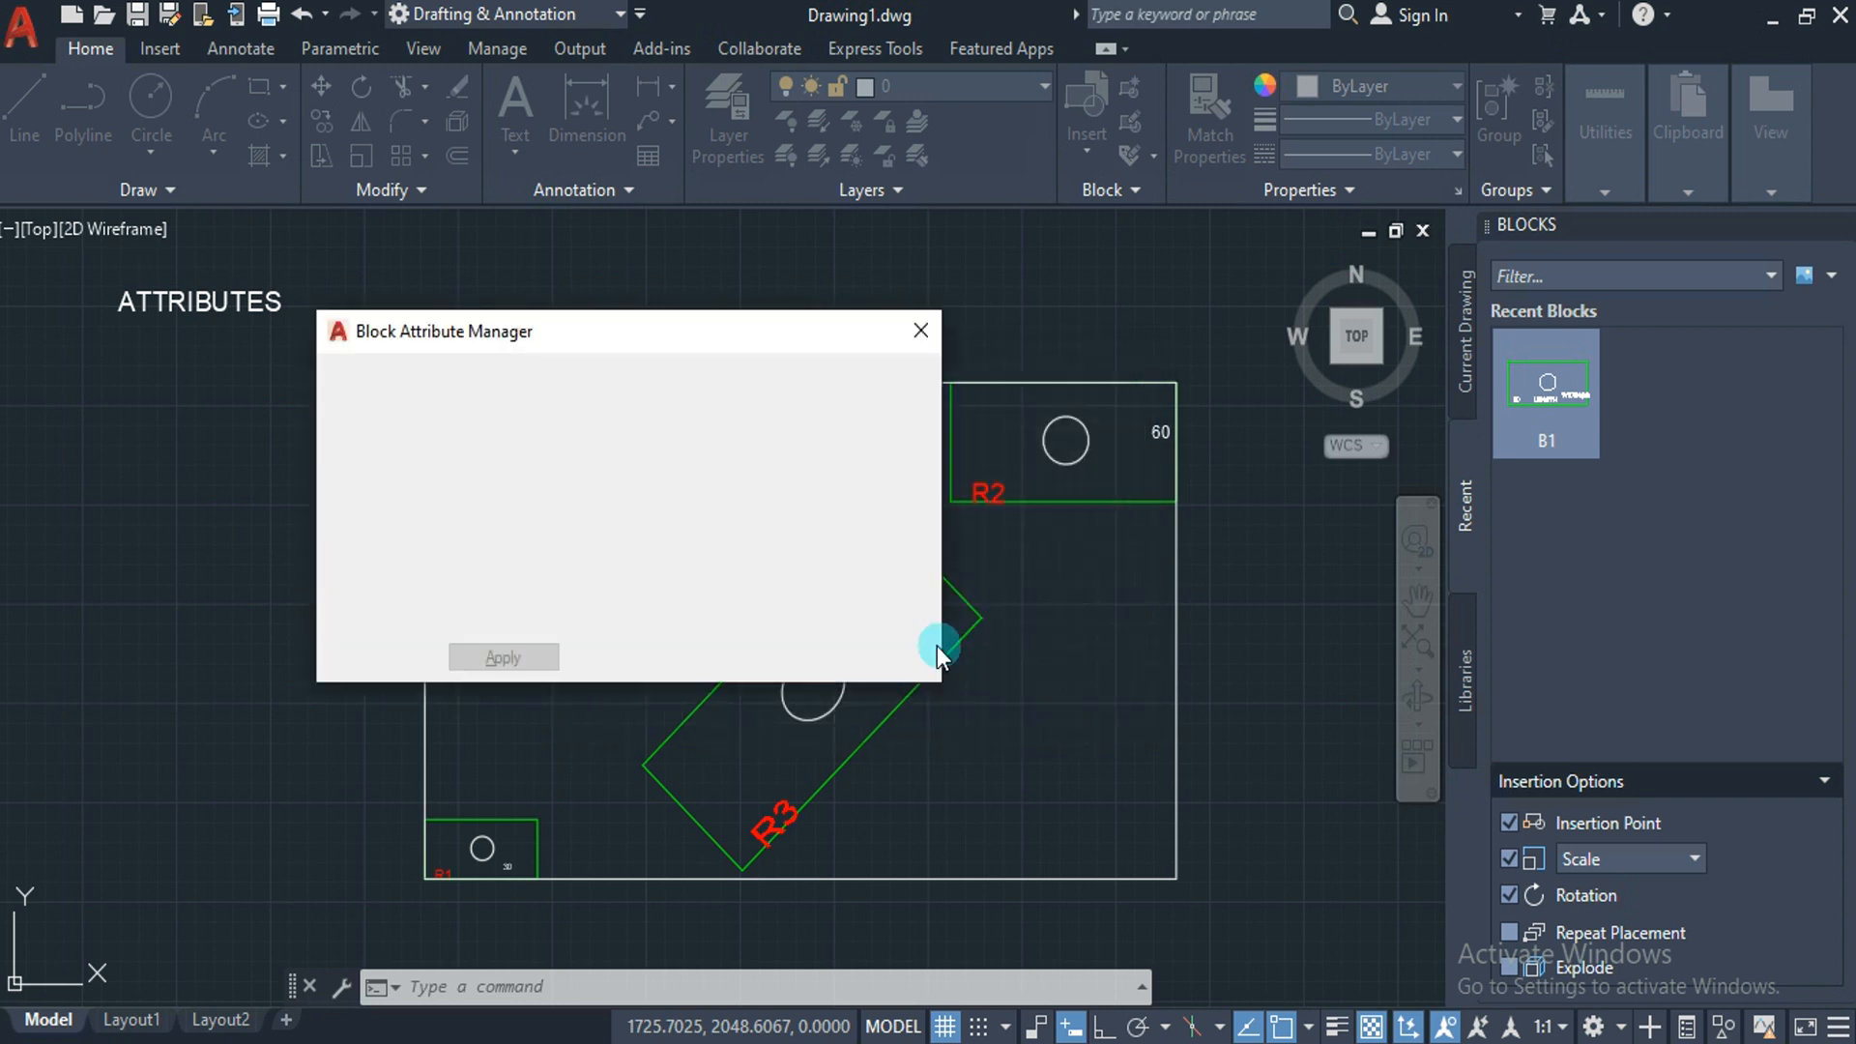
left_click(530, 655)
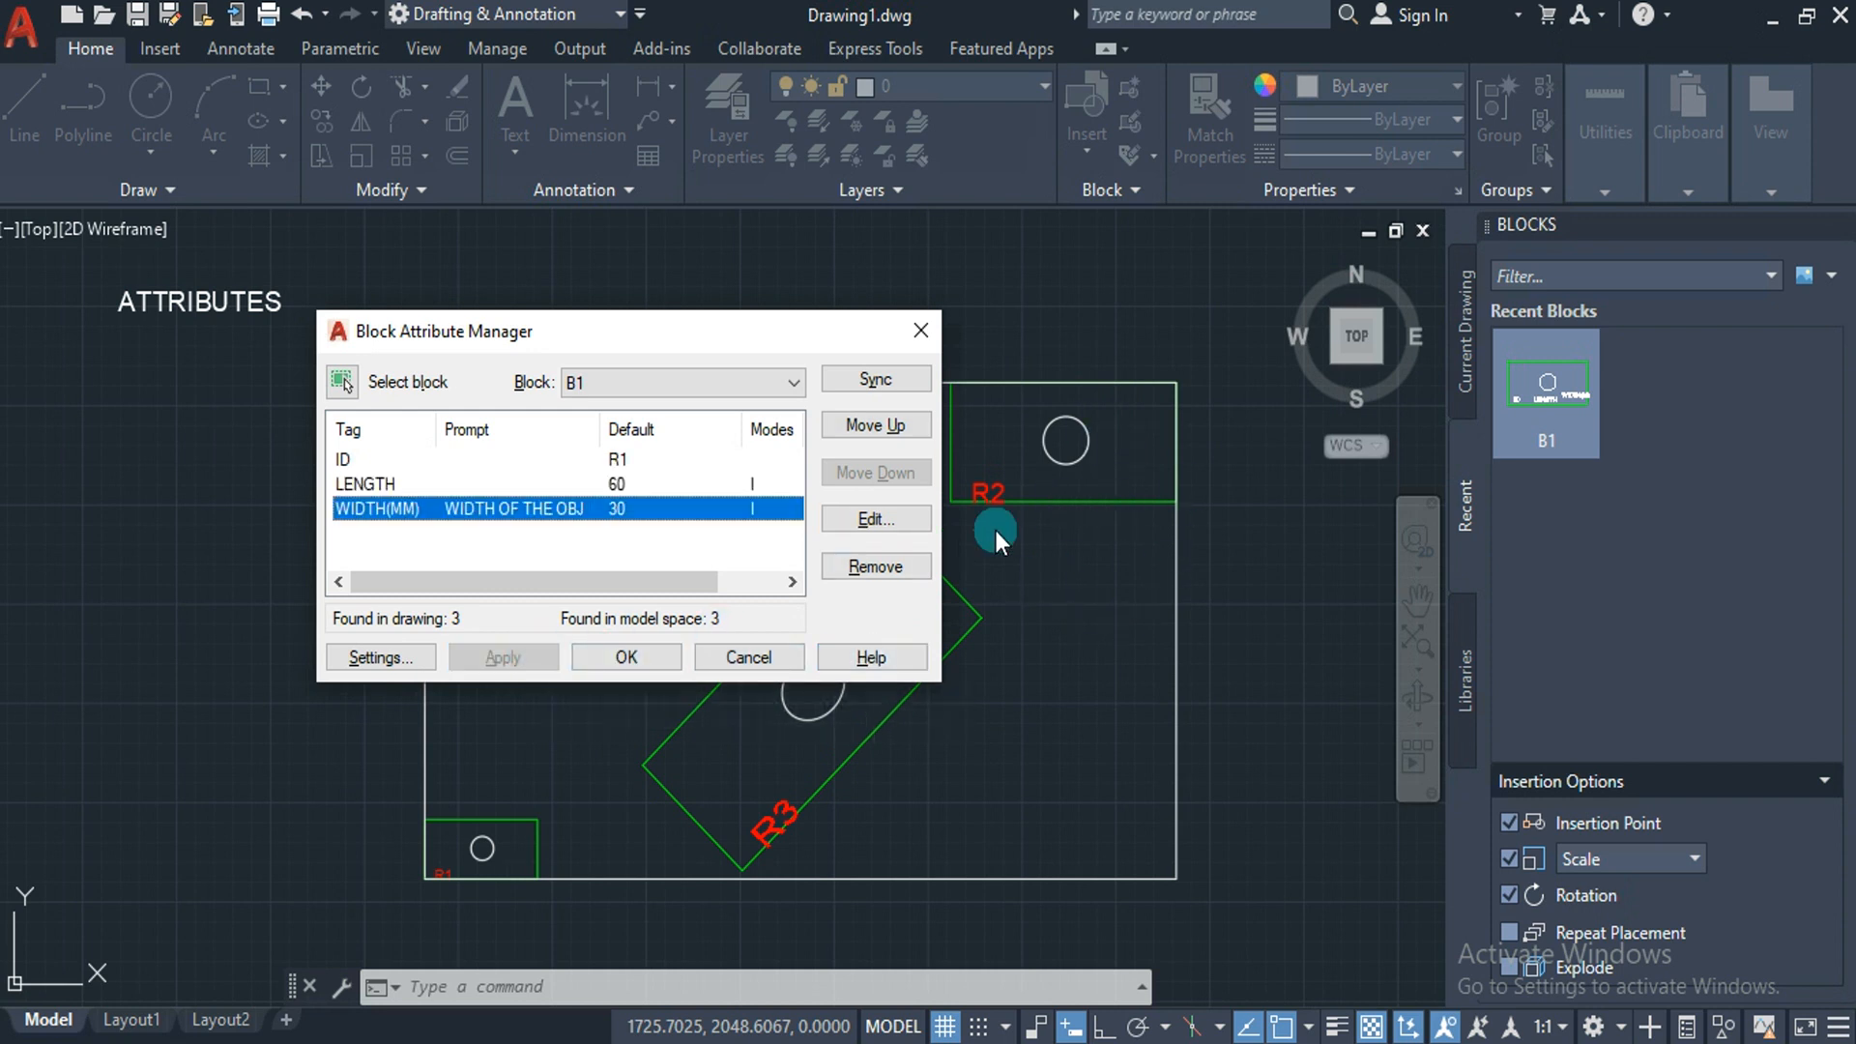
left_click(641, 661)
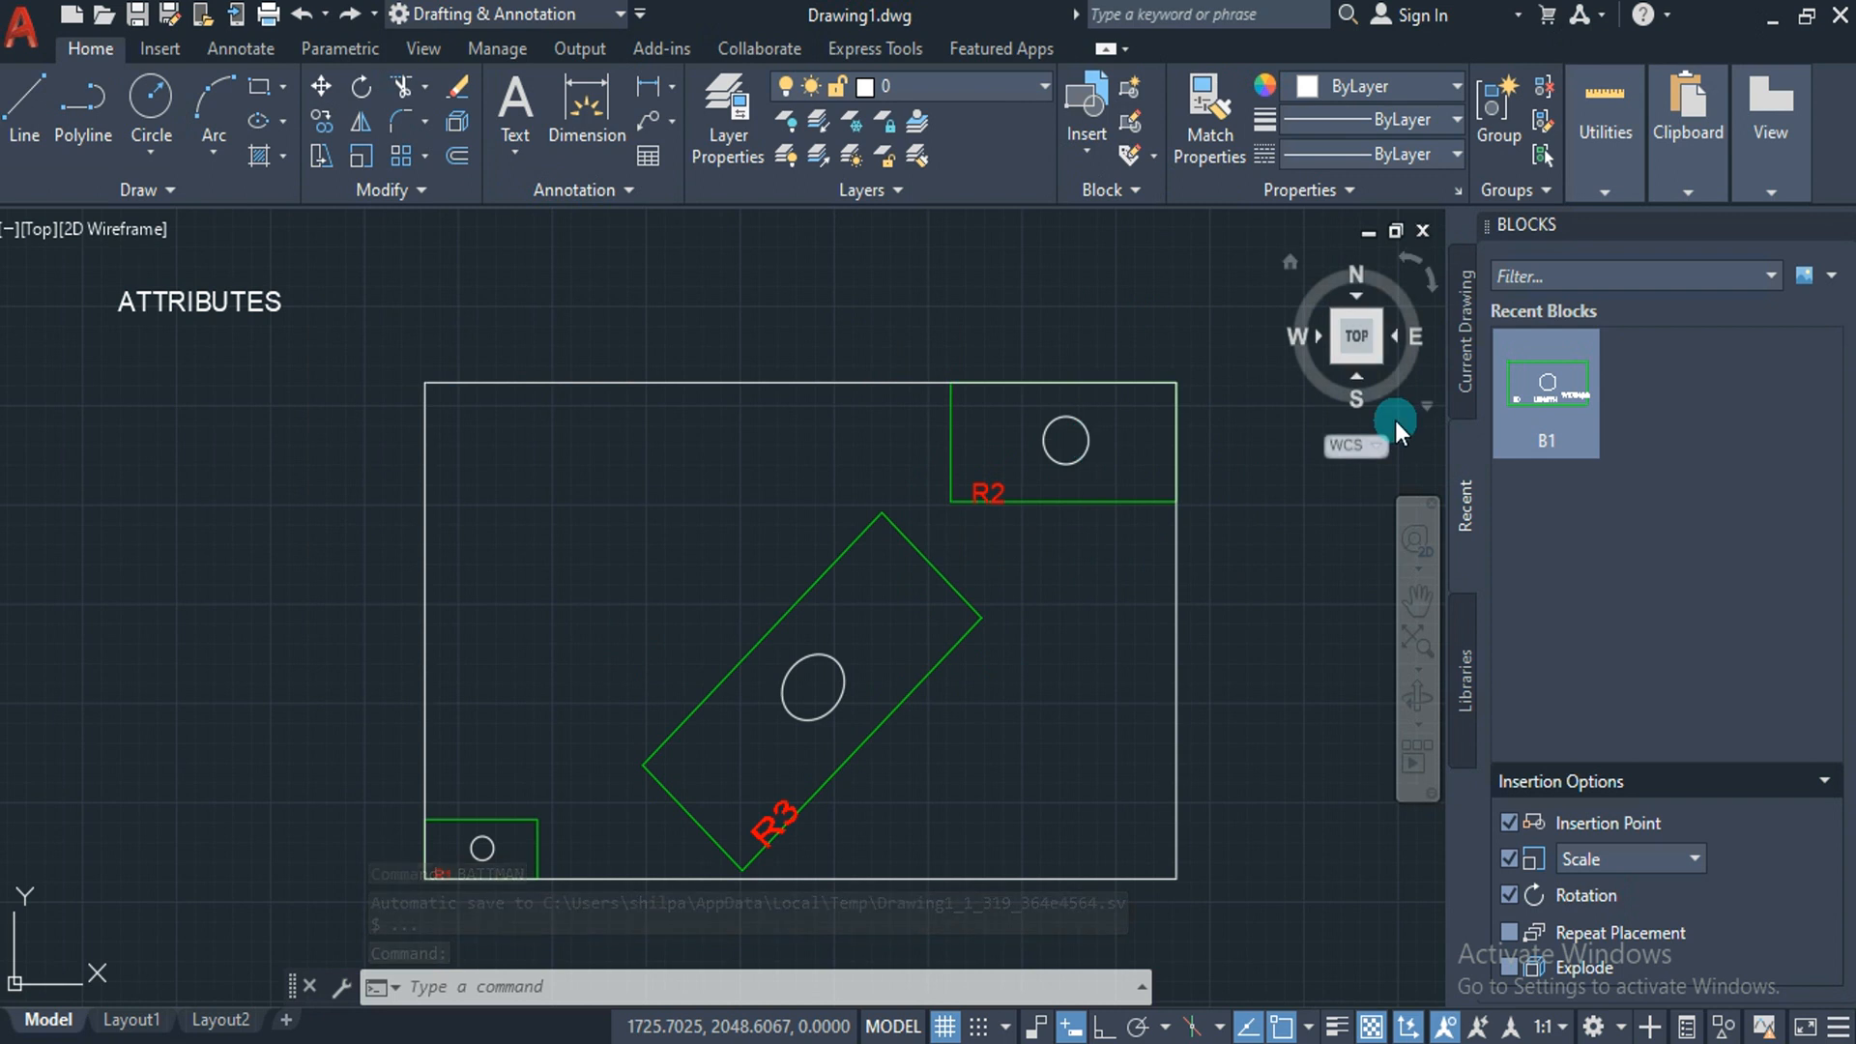
Insert block B1 inside the large rectangle's upper-left area at scale 1, rotation 0, with default values R1, 60 and 30.
left_click(1579, 404)
left_click(727, 565)
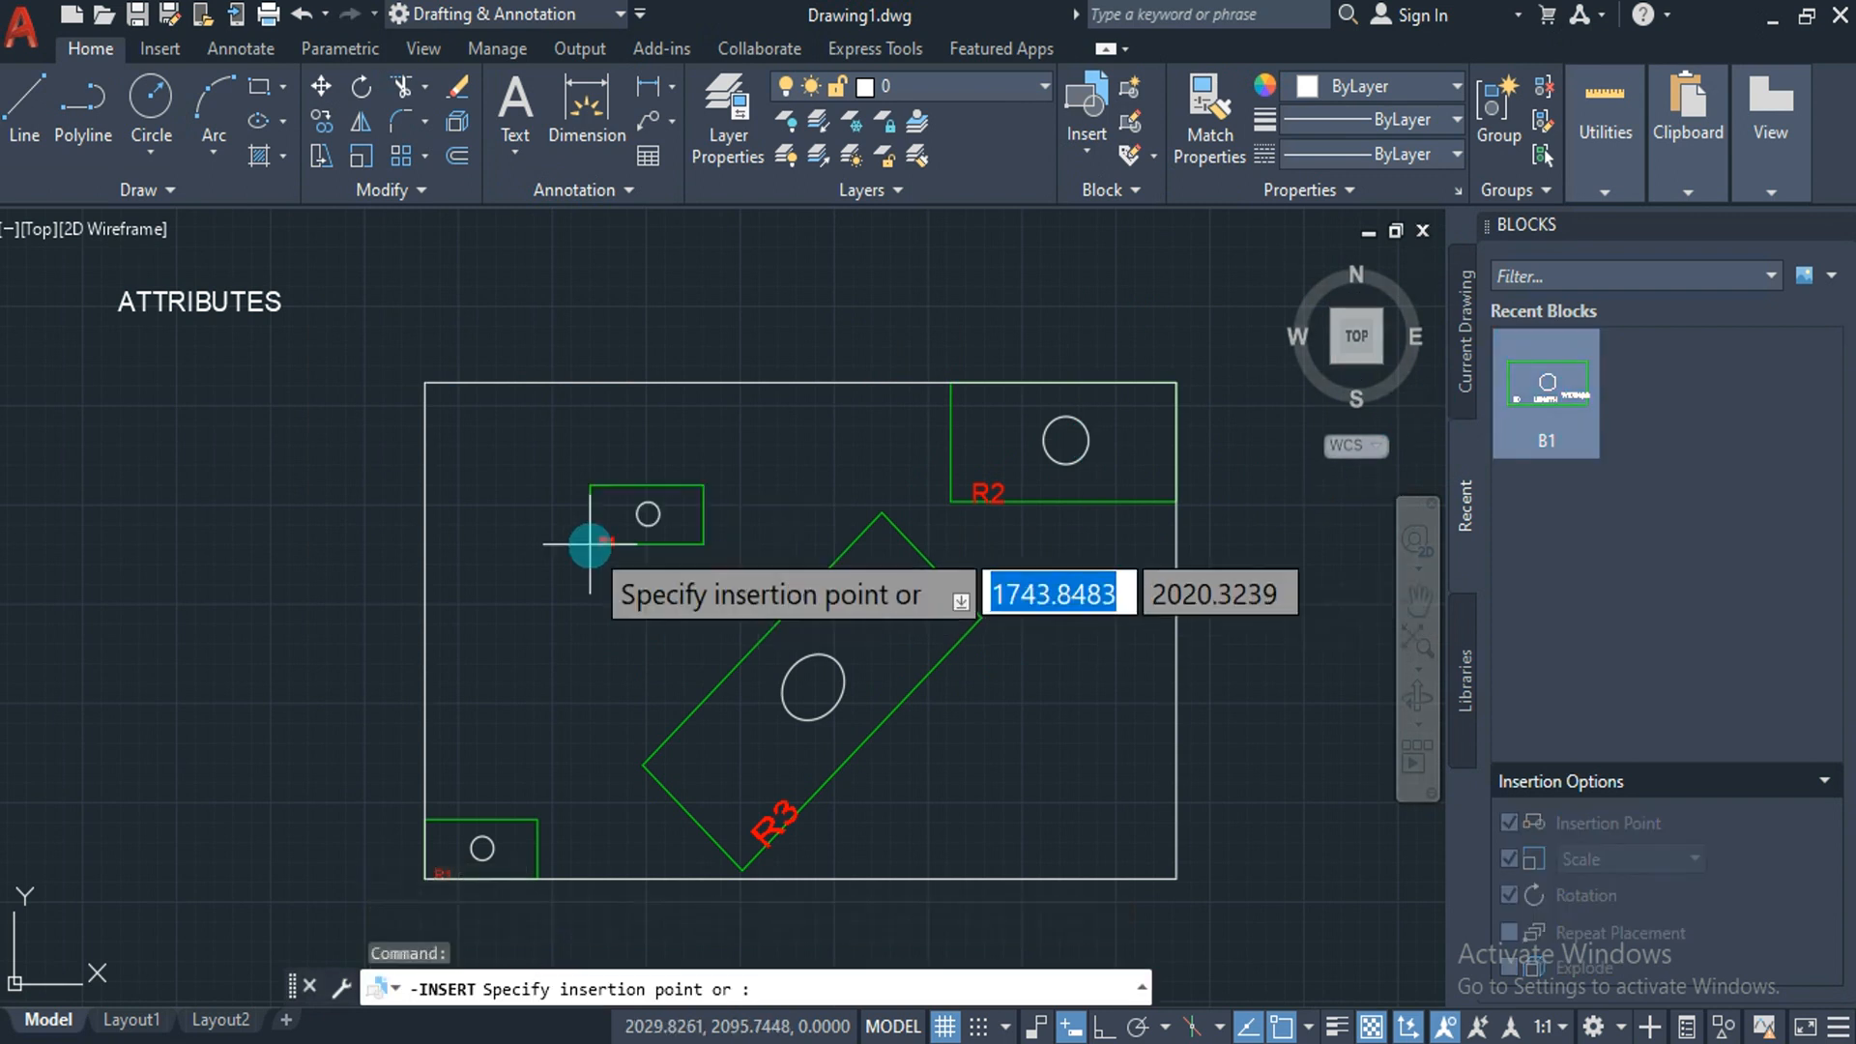
left_click(523, 486)
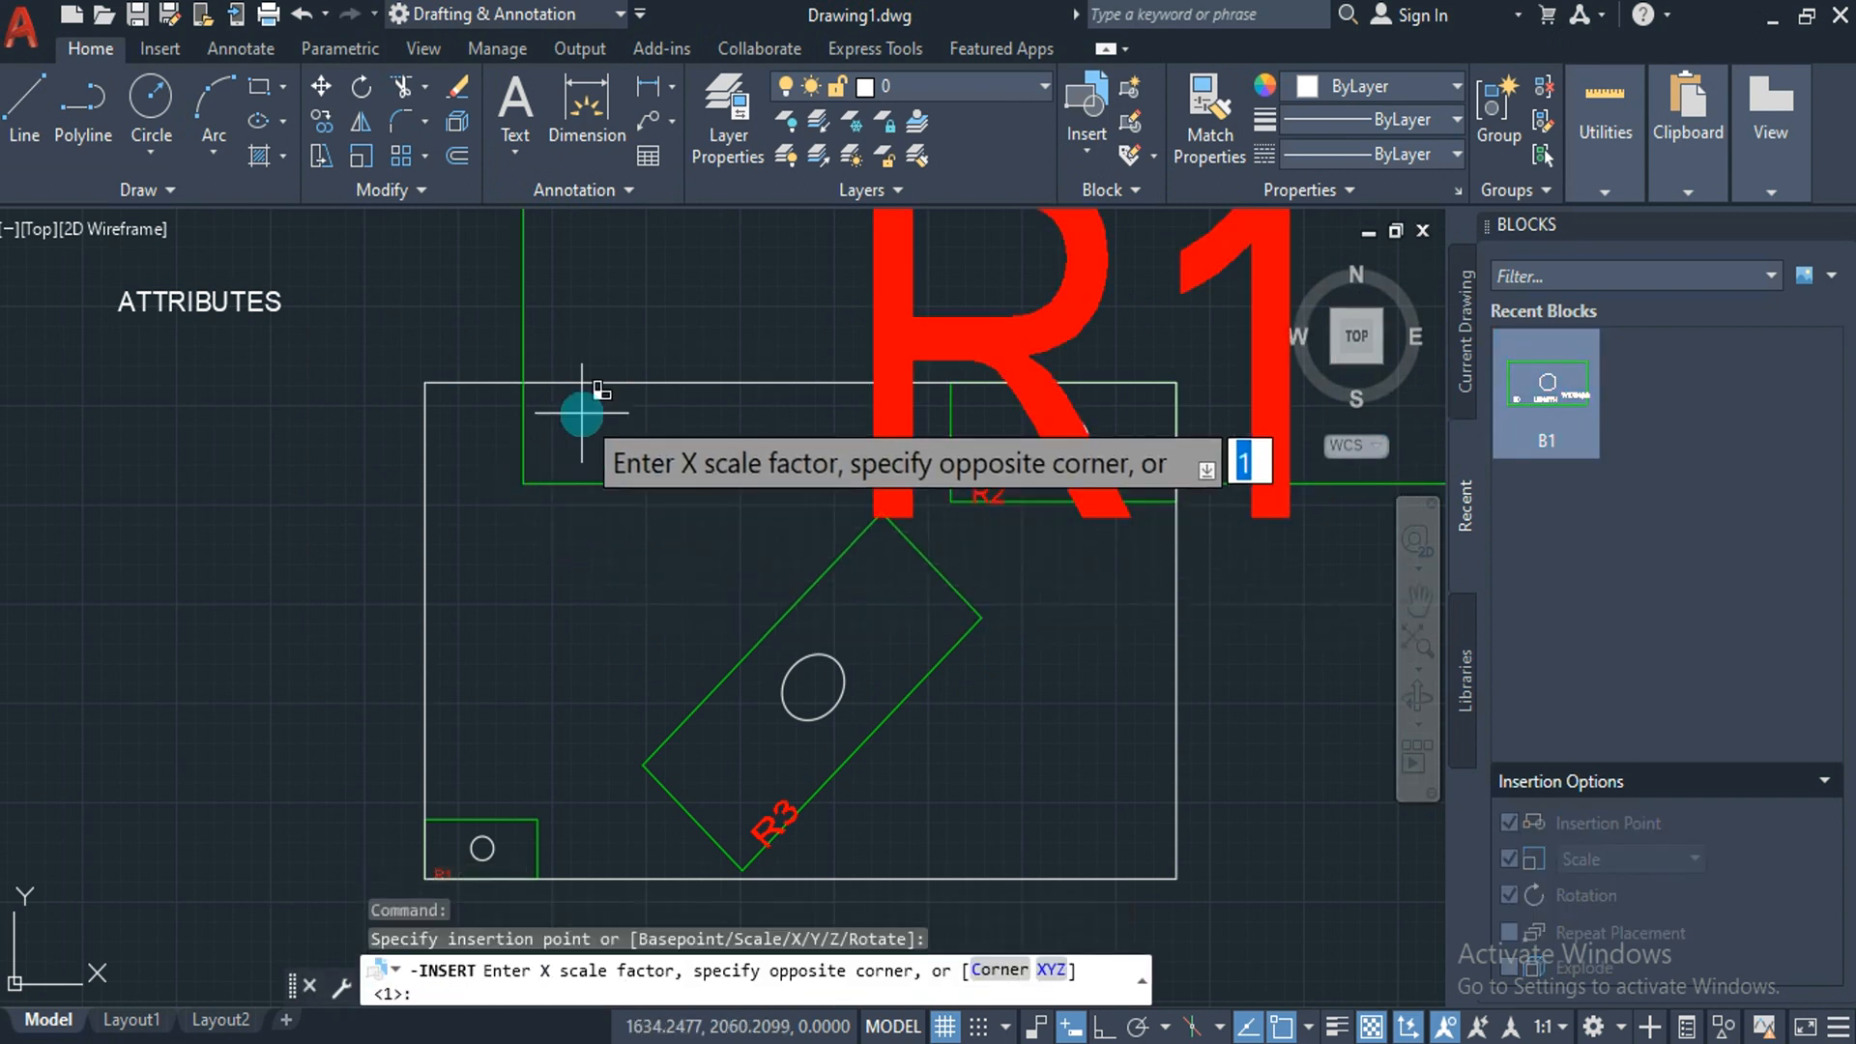
key("Return")
key("Return")
key("Return")
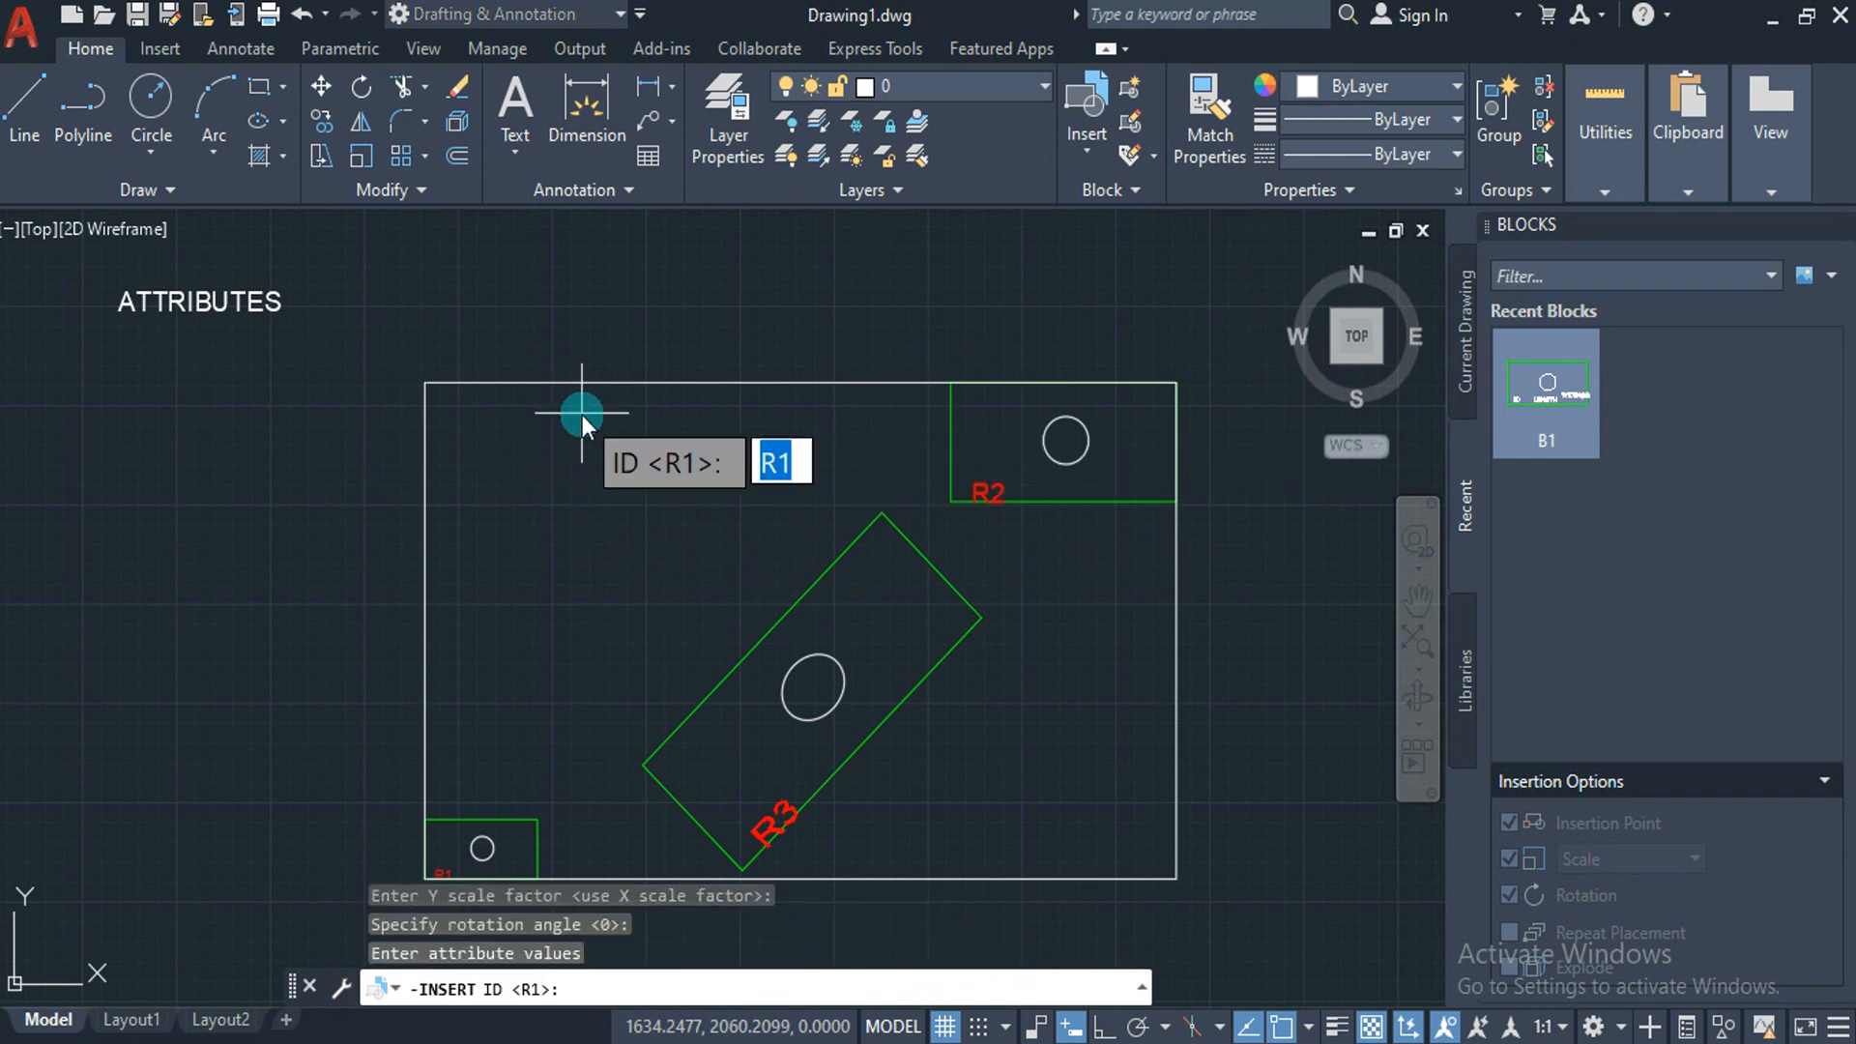
key("Return")
key("Return")
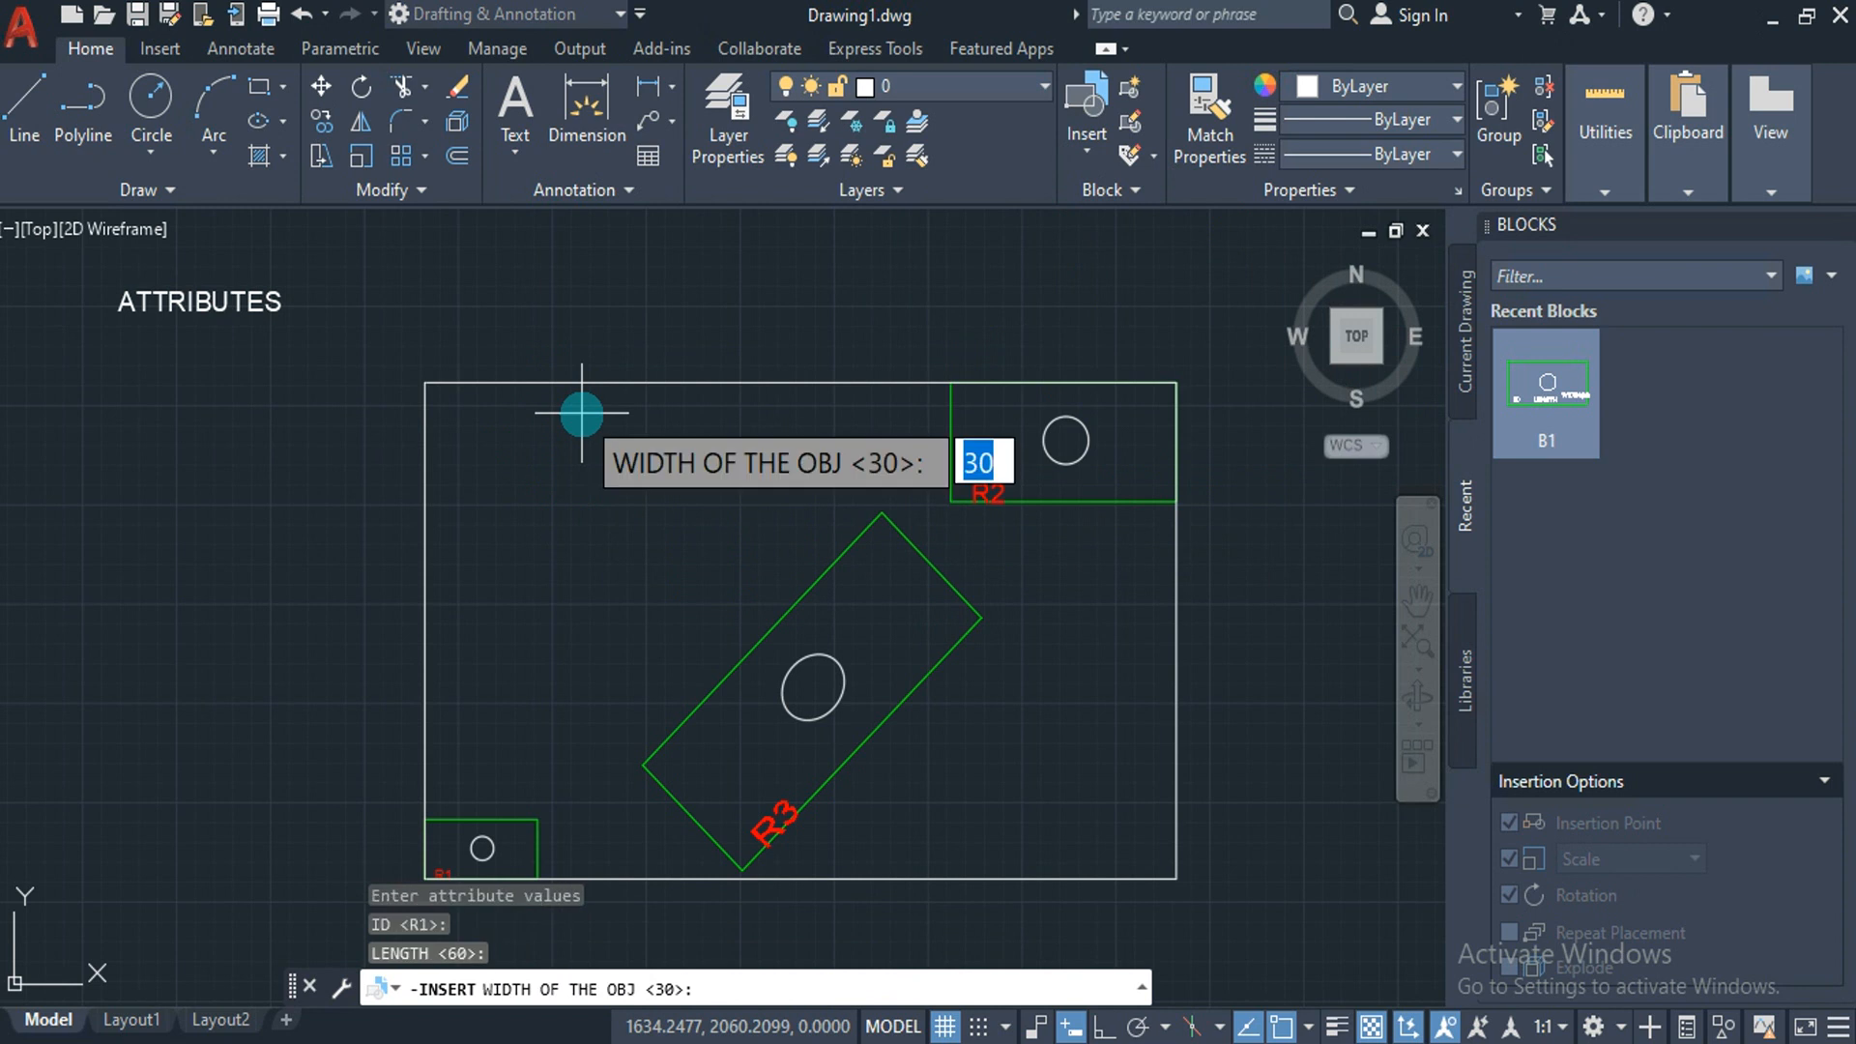
key("Return")
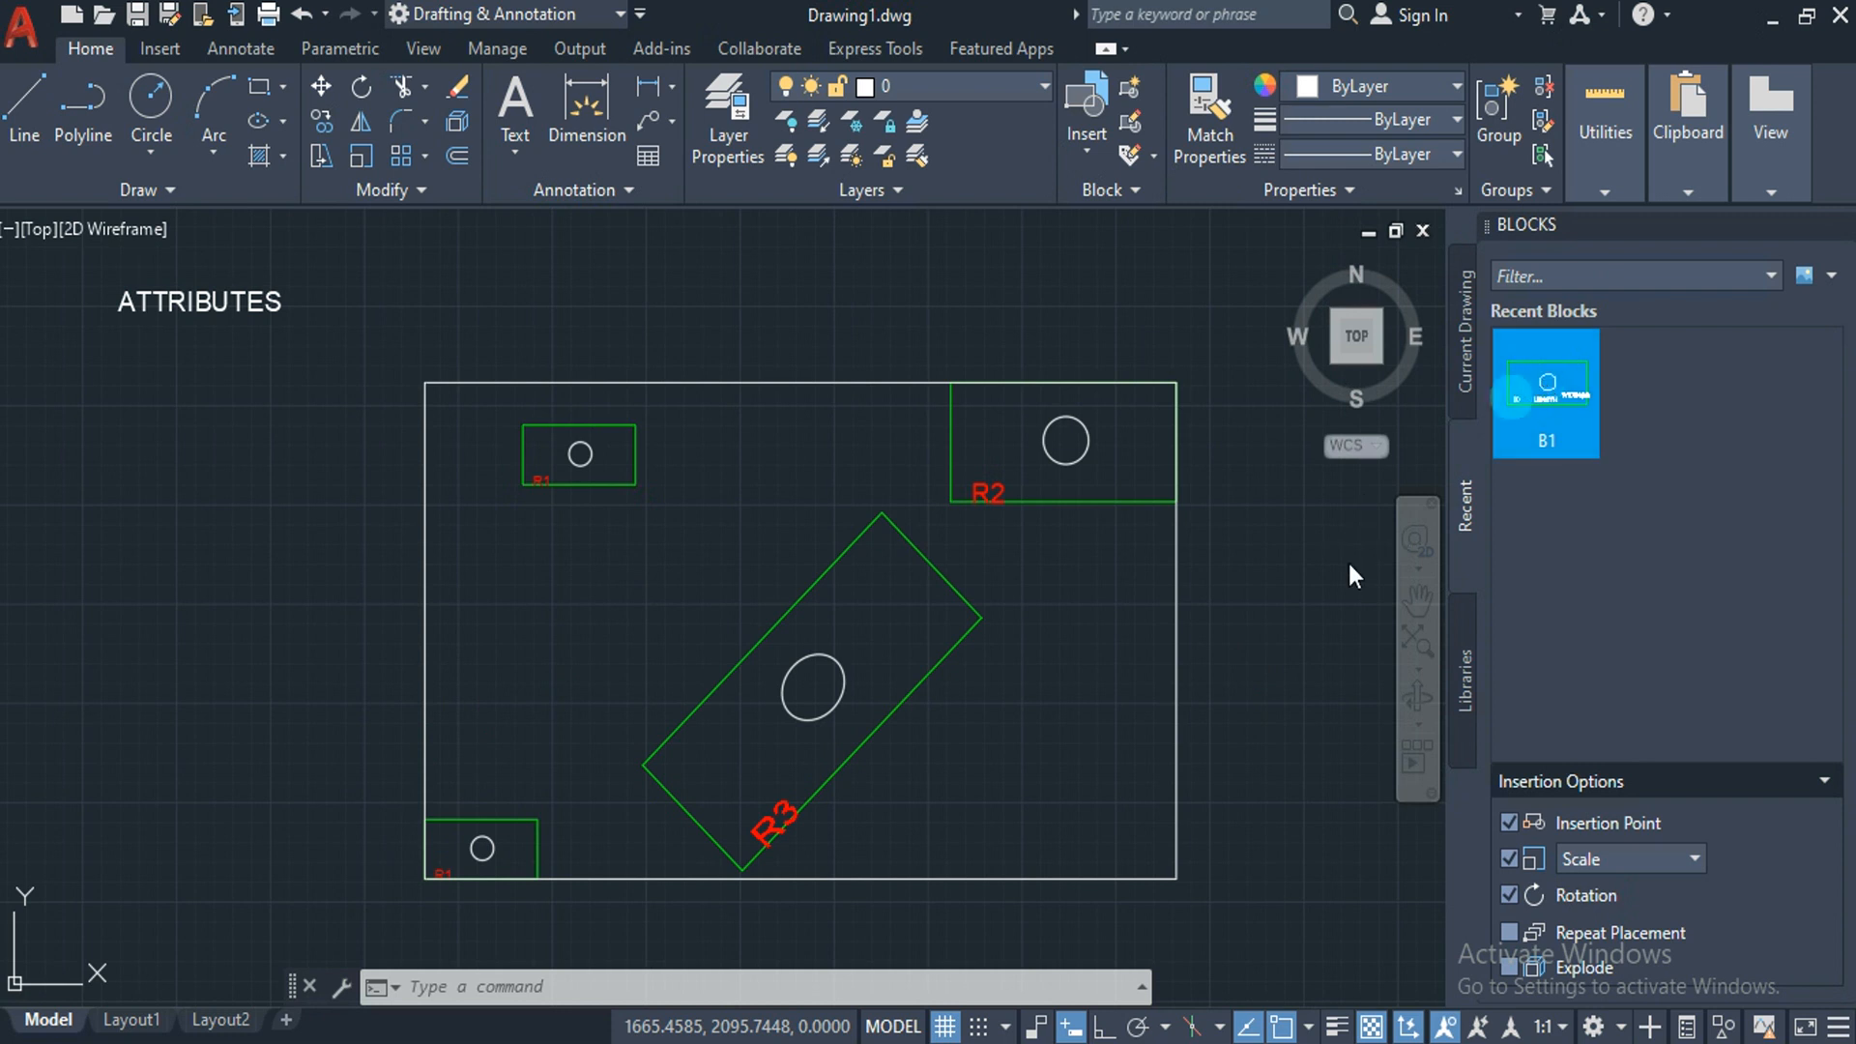
Insert another B1 block below the upper-left one at scale 1, rotated 90 degrees, keeping the default attribute values.
left_click(519, 674)
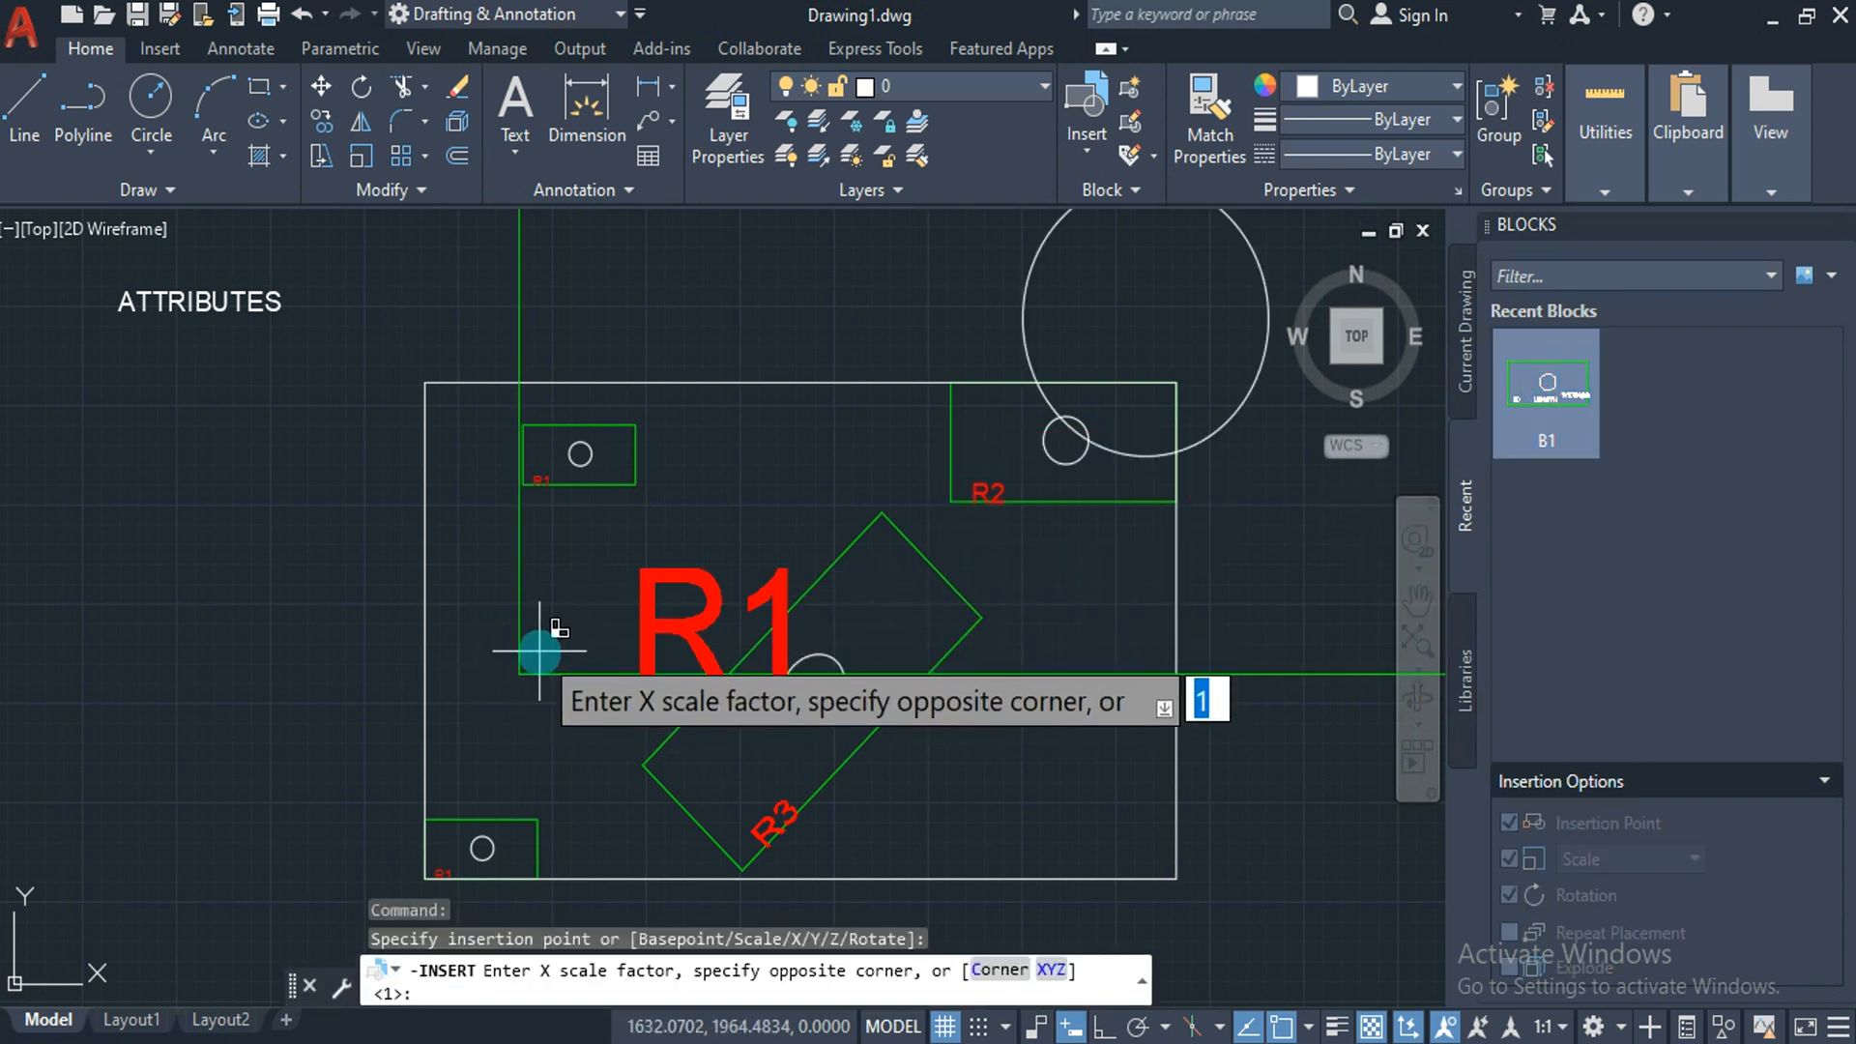
key("Return")
key("Return")
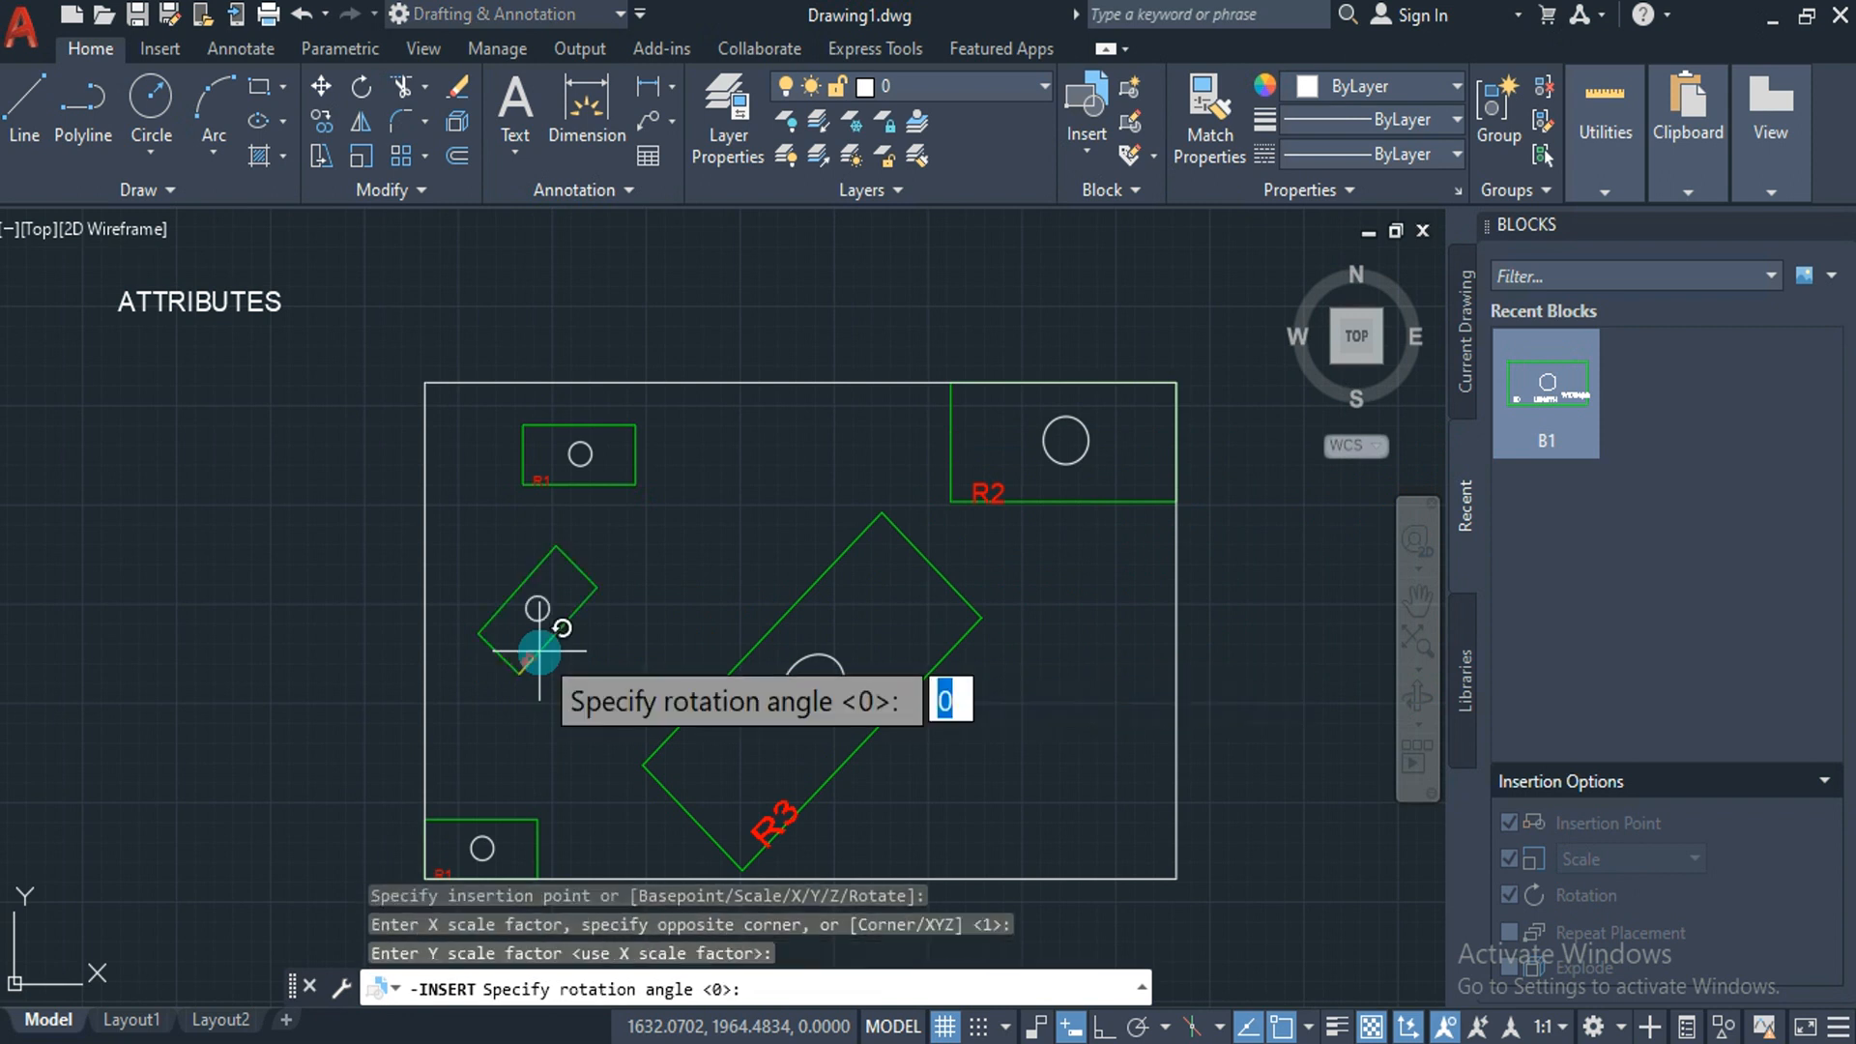
type("90")
key("Return")
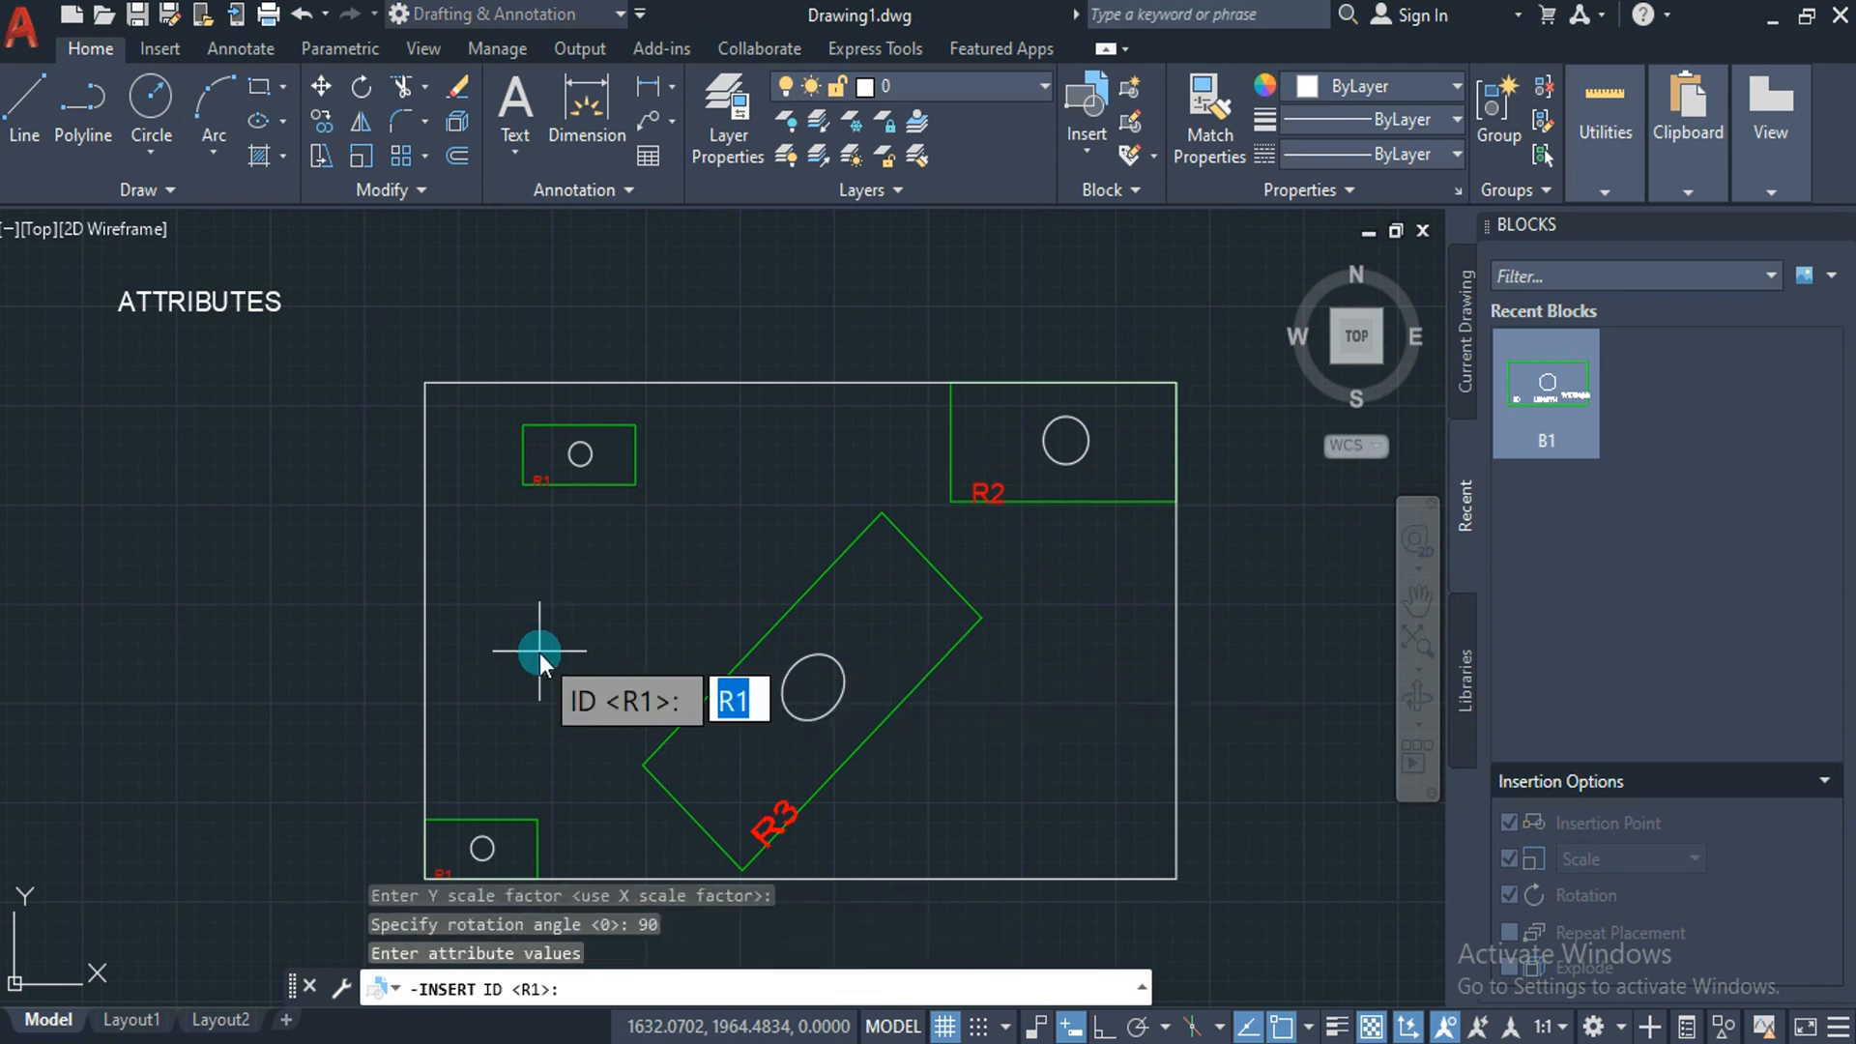
key("Return")
key("Return")
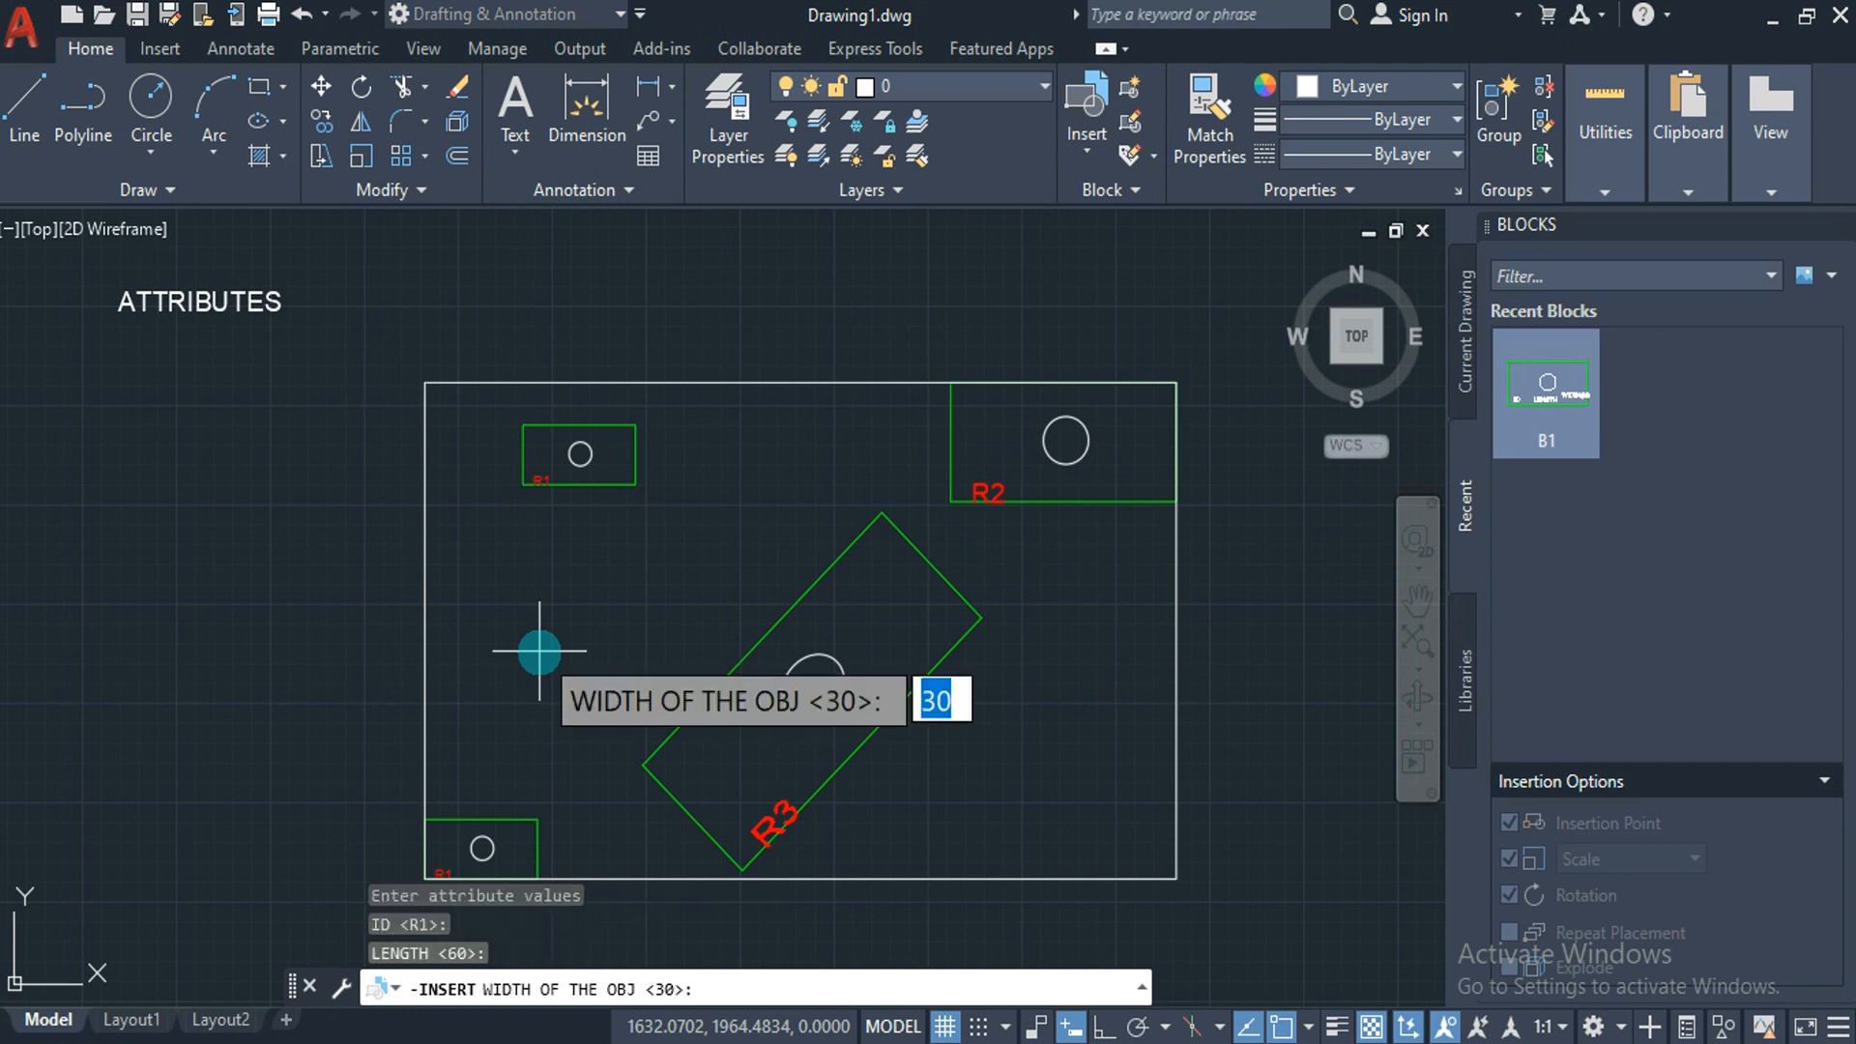
key("Return")
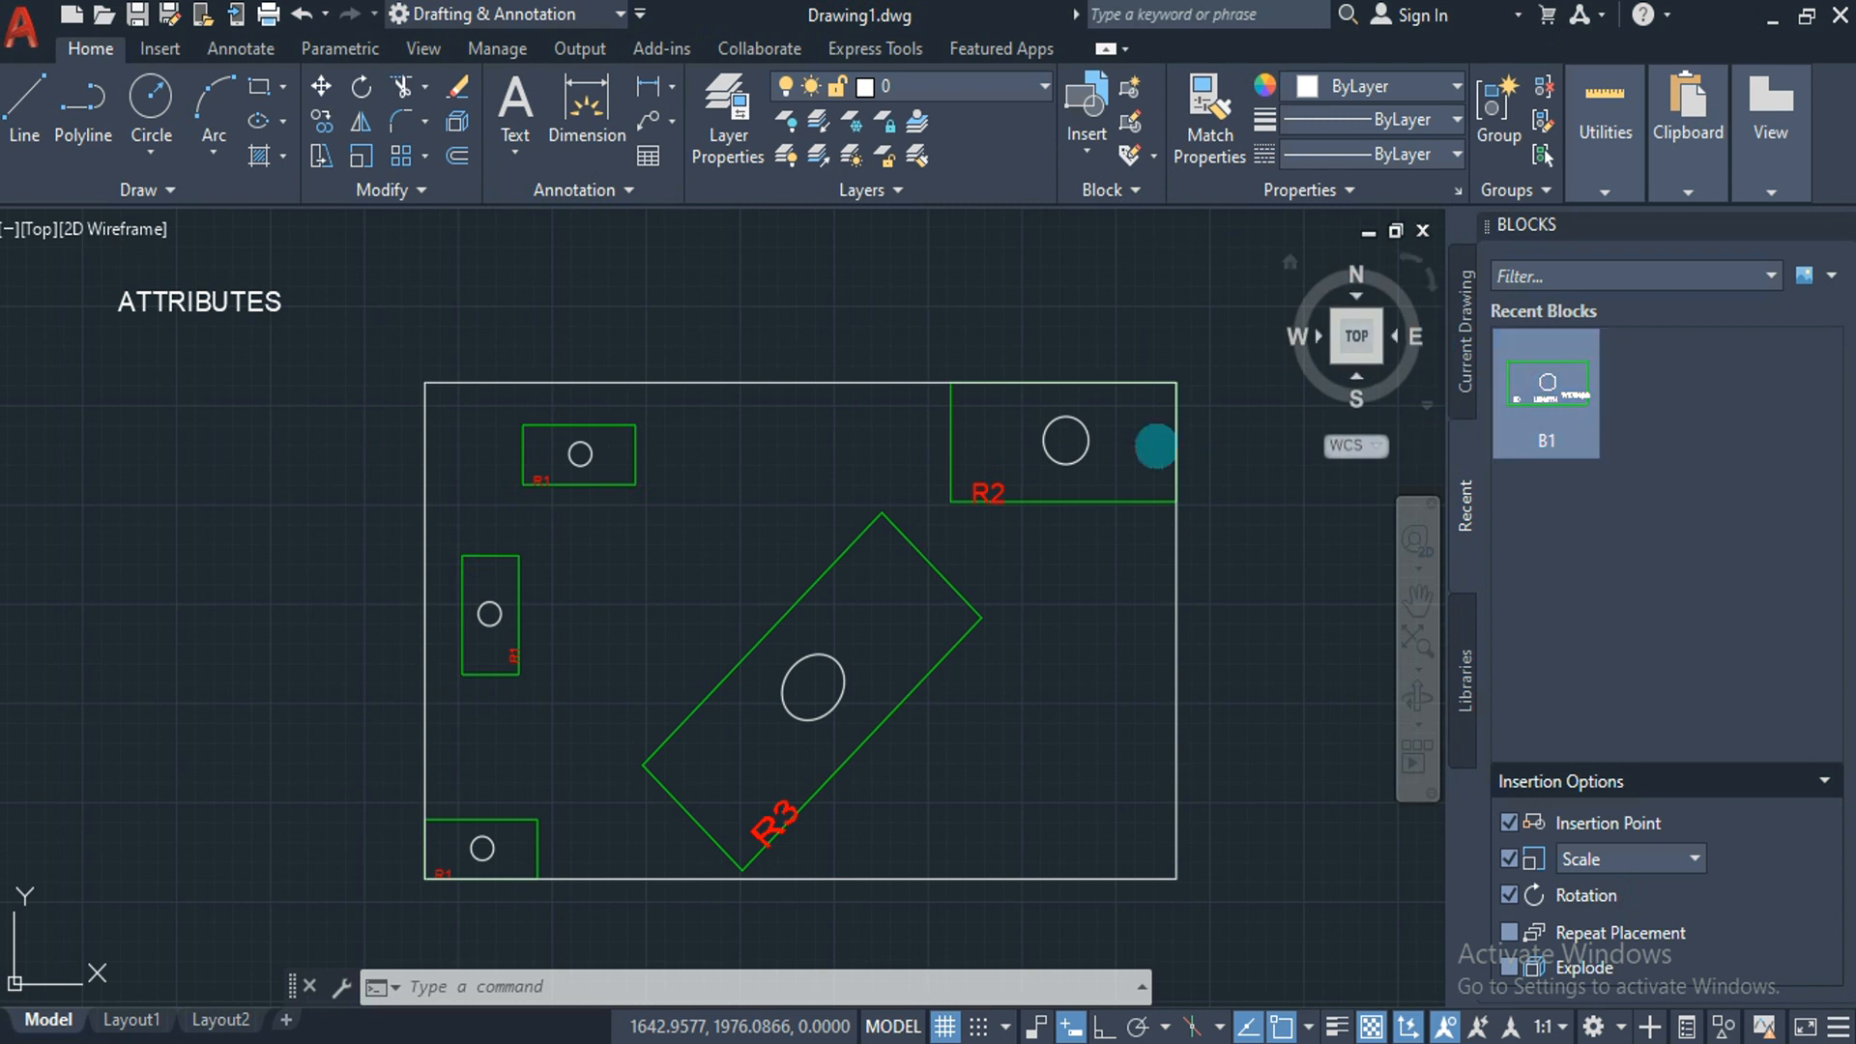
type("I")
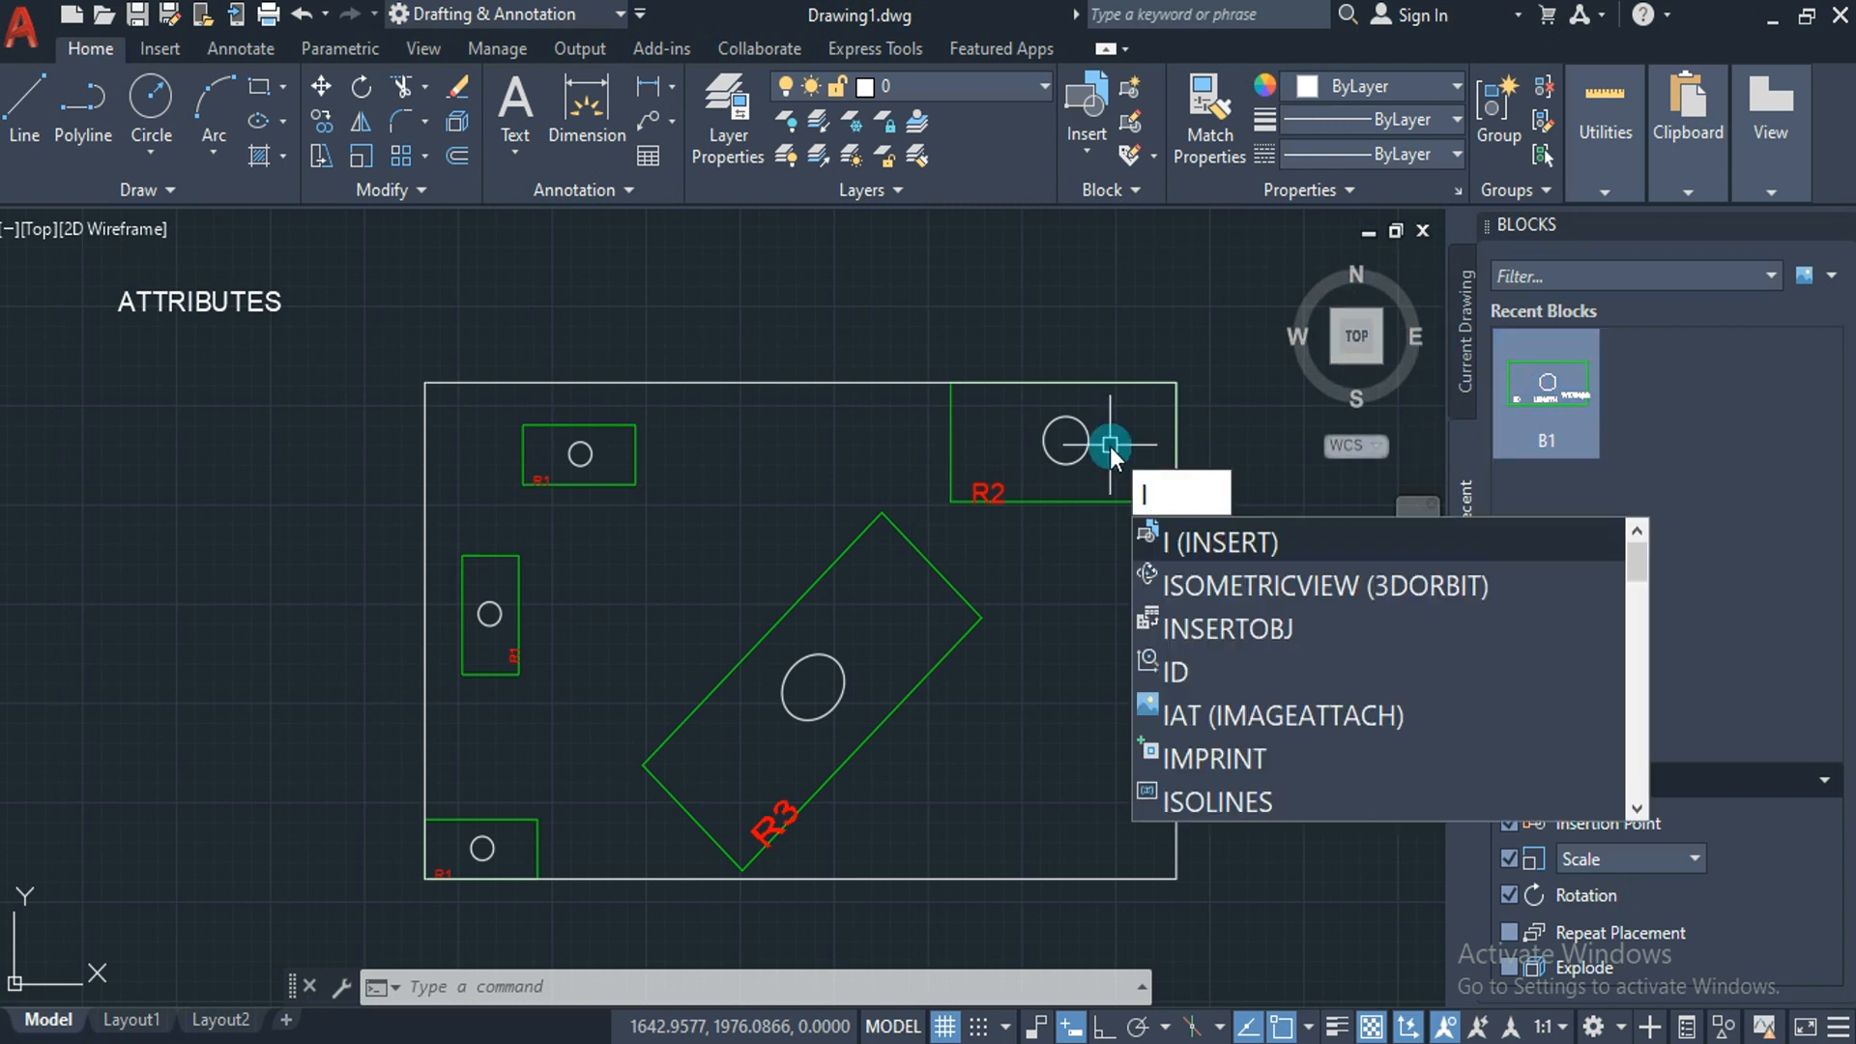
key("Escape")
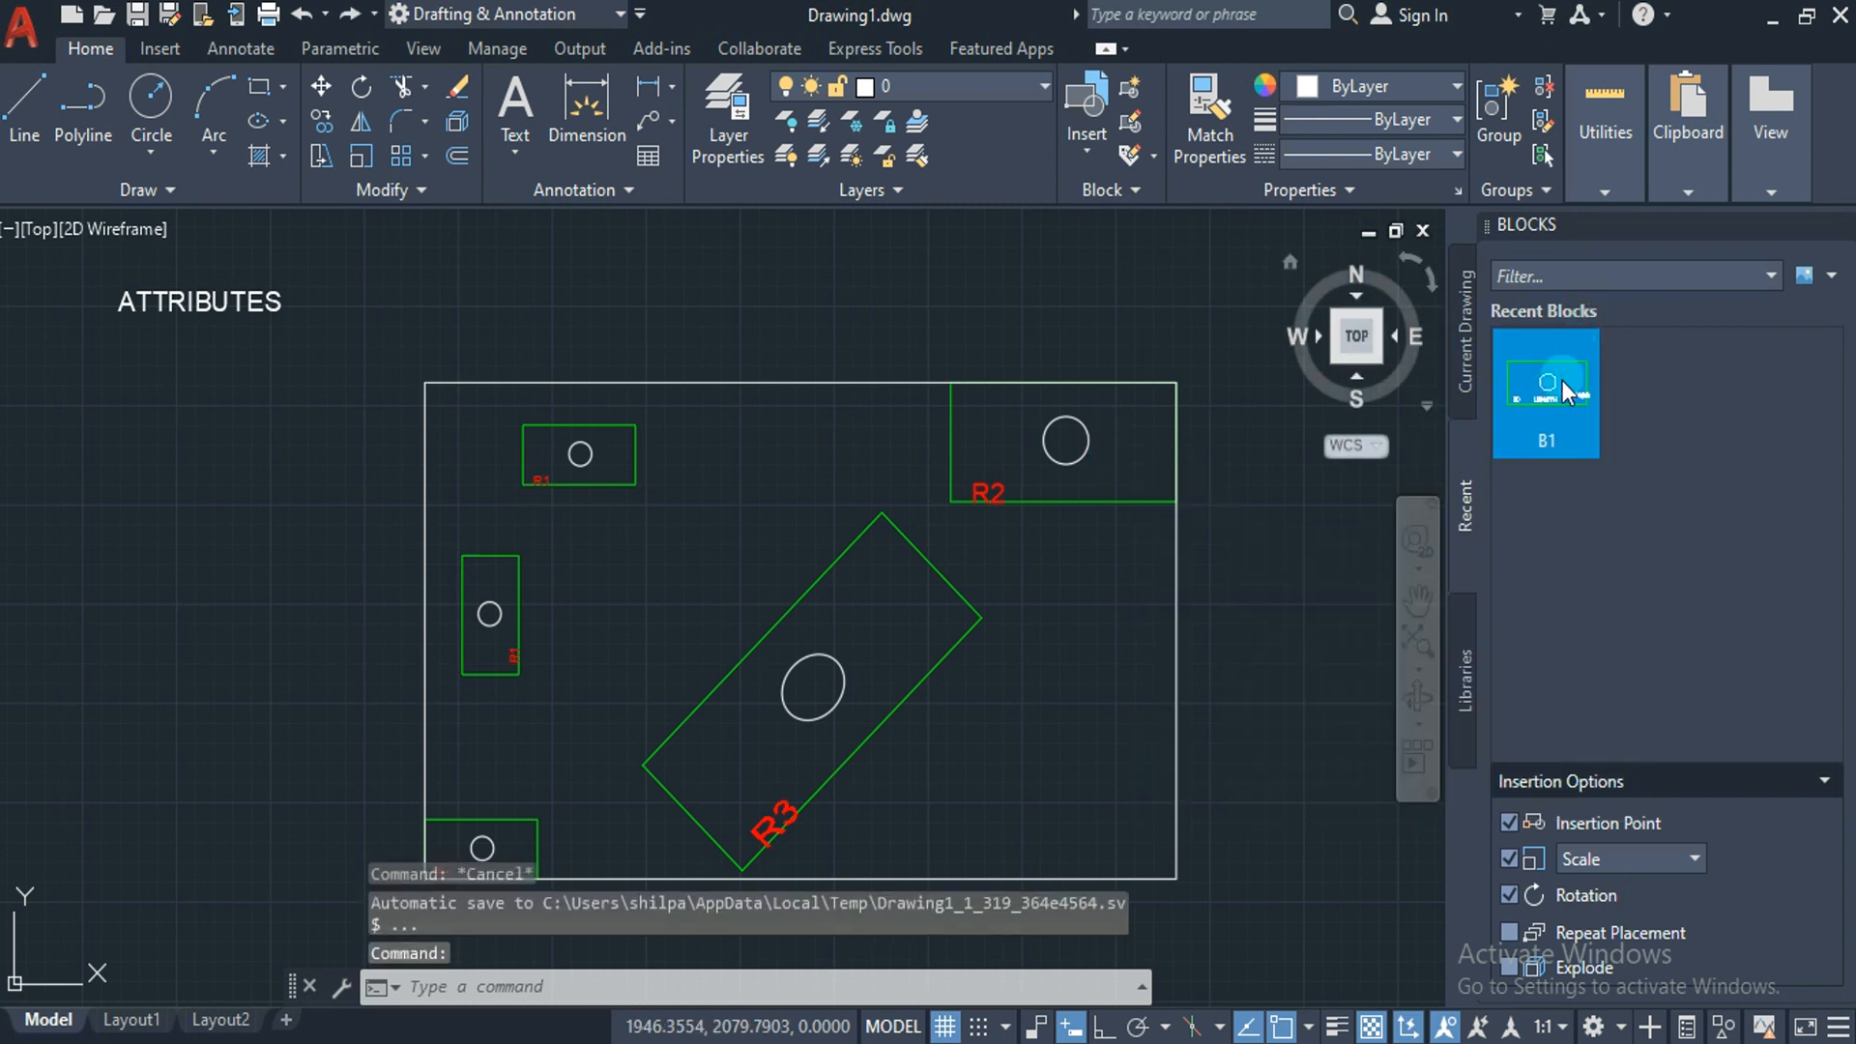